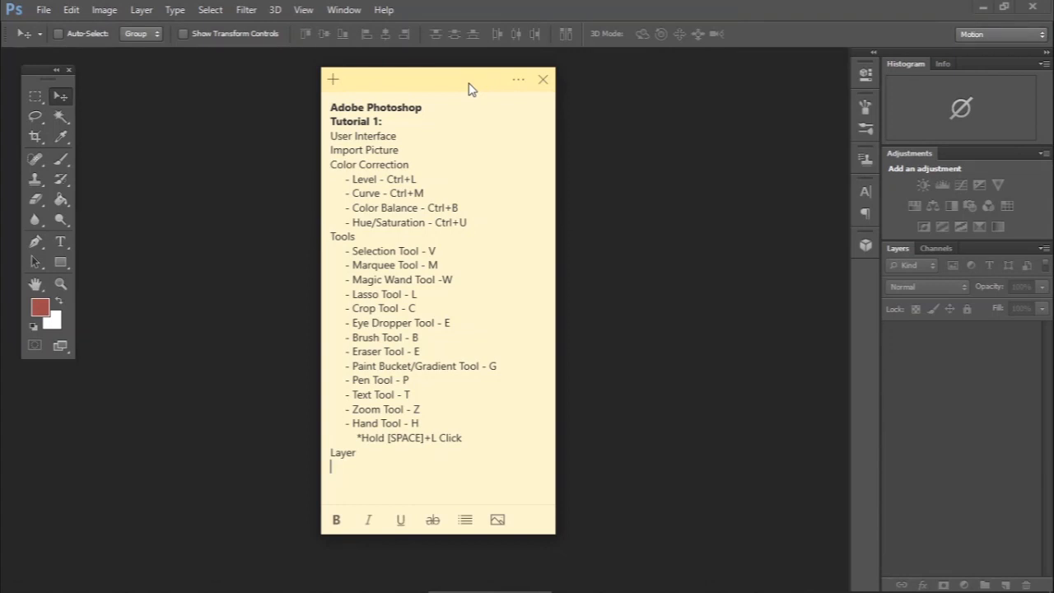
# Step: Move the tutorial outline note farther away from the tool palette
pyautogui.moveTo(471, 88); pyautogui.dragTo(593, 97)
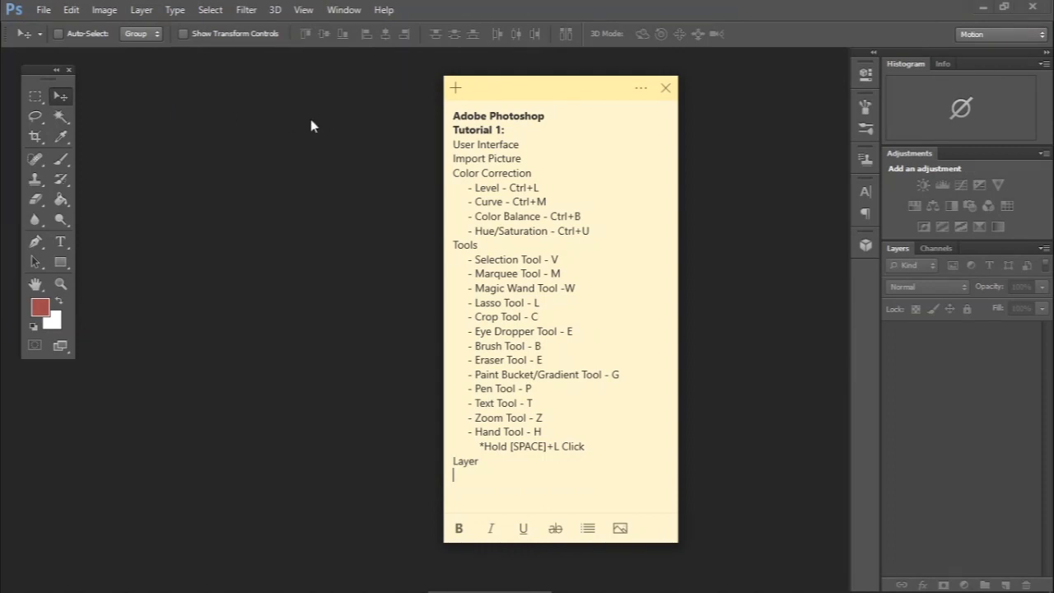
pyautogui.moveTo(512, 88); pyautogui.dragTo(566, 87)
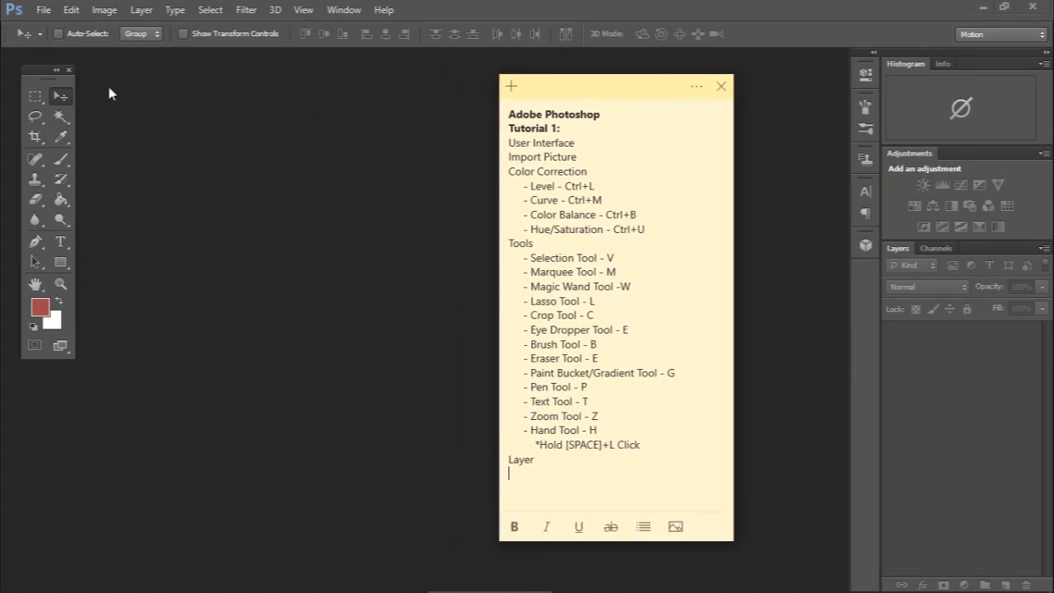
# Step: Start a new document and name it PS Tutorial 1
pyautogui.click(44, 11)
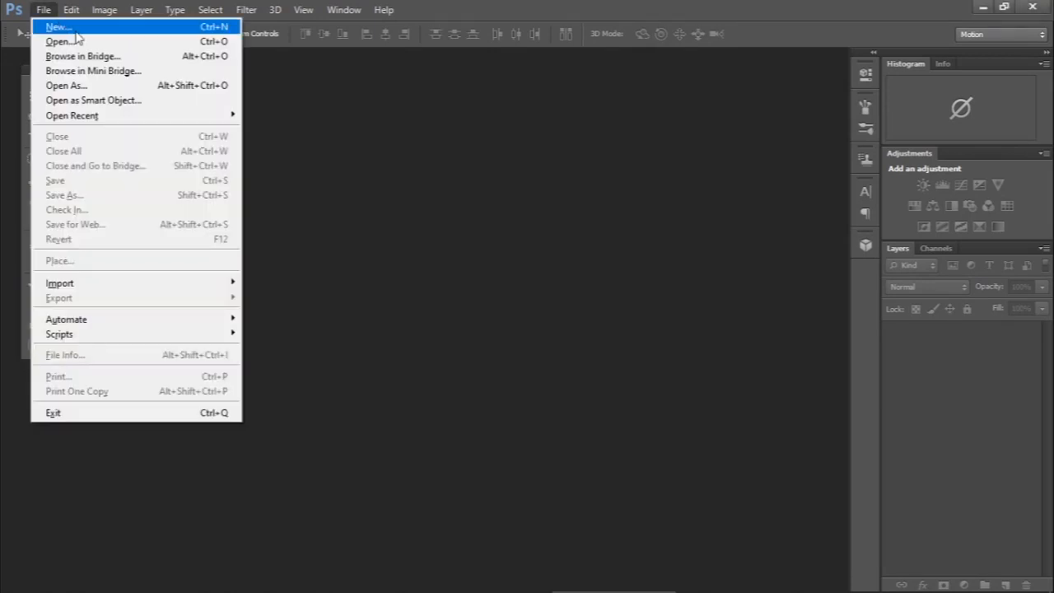
pyautogui.click(51, 27)
pyautogui.moveTo(288, 109); pyautogui.dragTo(407, 108)
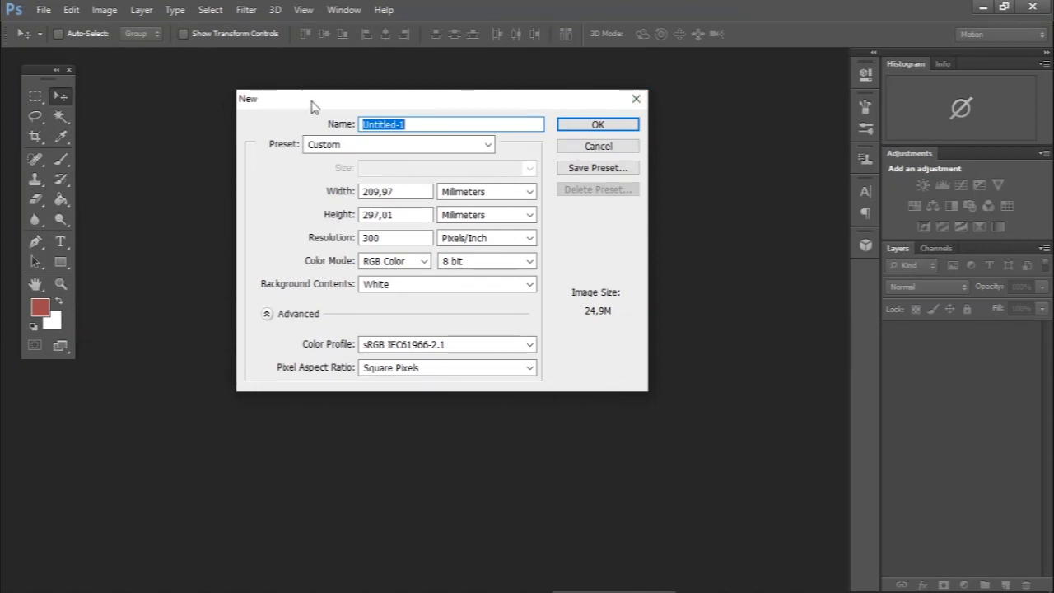
pyautogui.click(431, 124)
pyautogui.moveTo(408, 123); pyautogui.dragTo(340, 124)
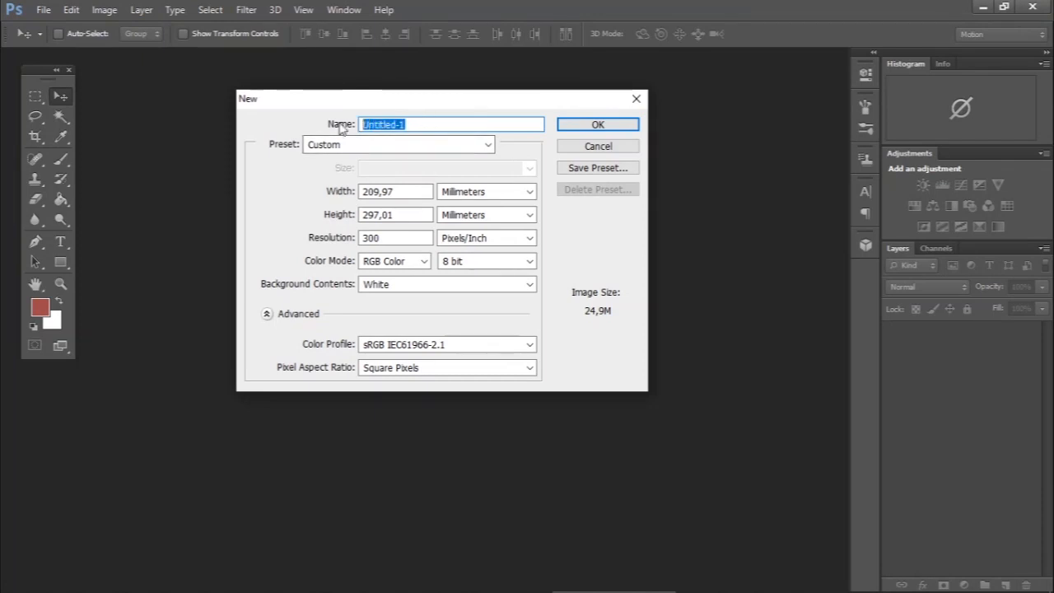
pyautogui.write('PS Tutor')
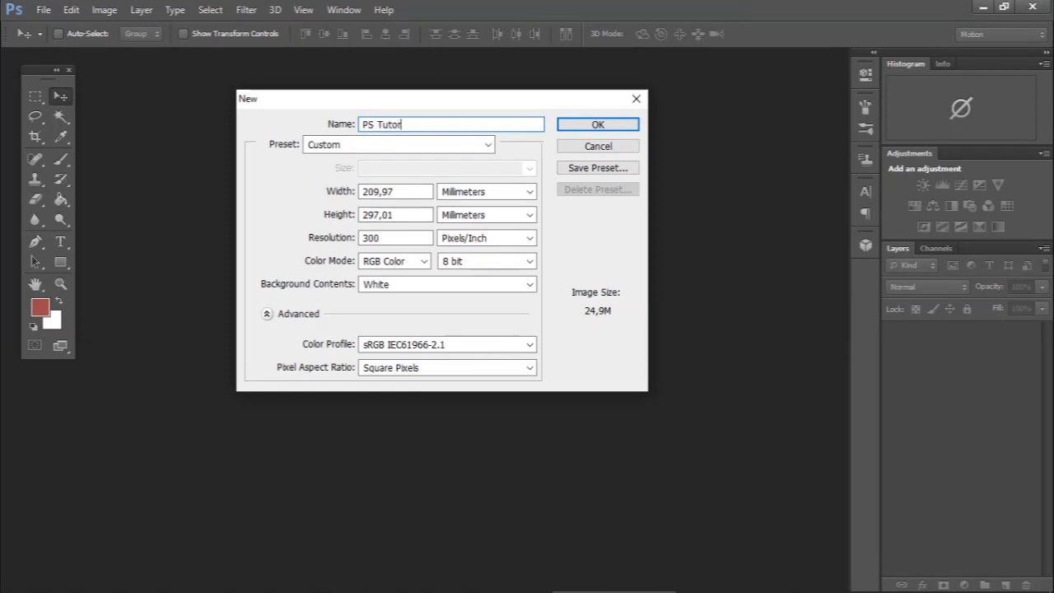
pyautogui.write('ial 2')
pyautogui.press('BackSpace')
pyautogui.write('1')
pyautogui.hotkey('ctrl', 'a')
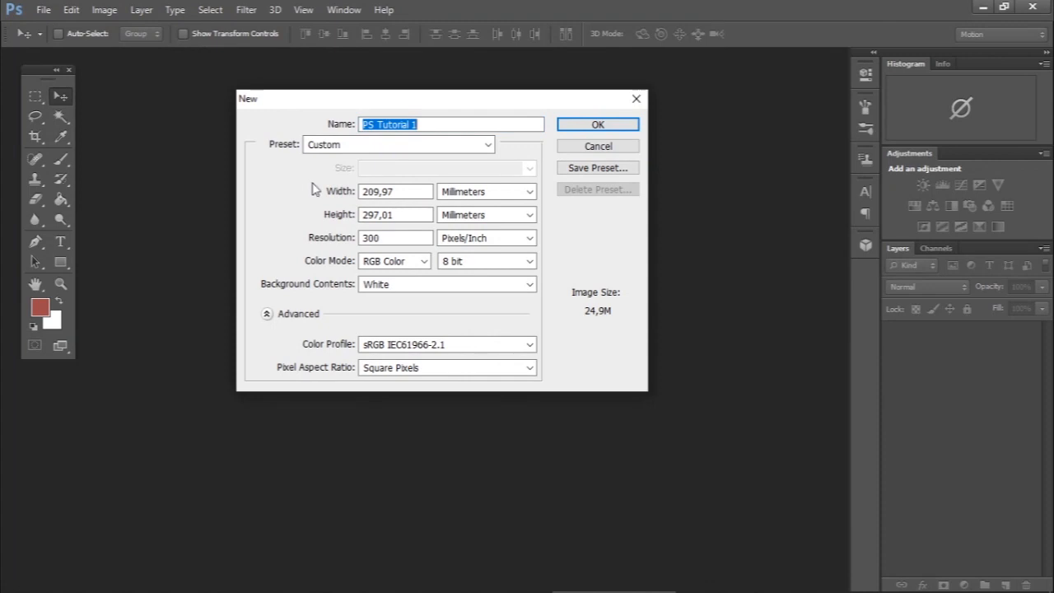
# Step: Choose the International Paper preset with the A4 size for the new document
pyautogui.click(489, 146)
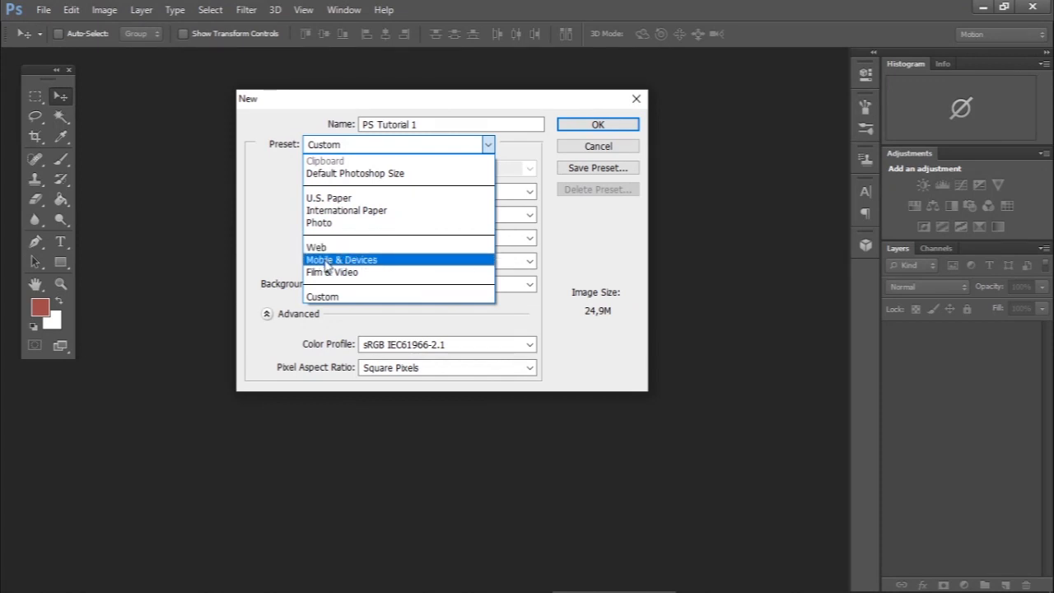
pyautogui.click(360, 212)
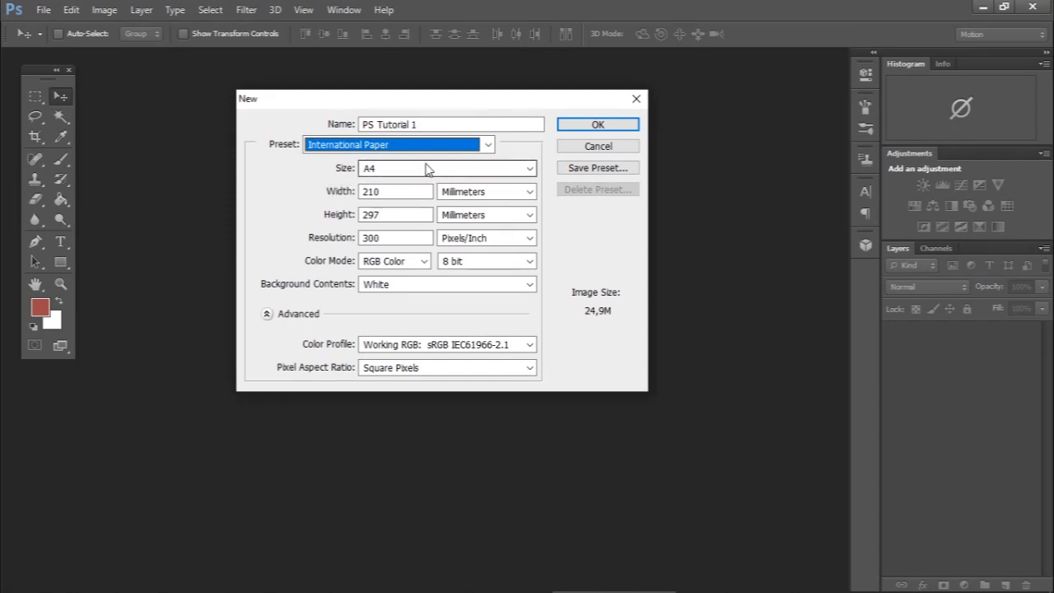
pyautogui.click(529, 169)
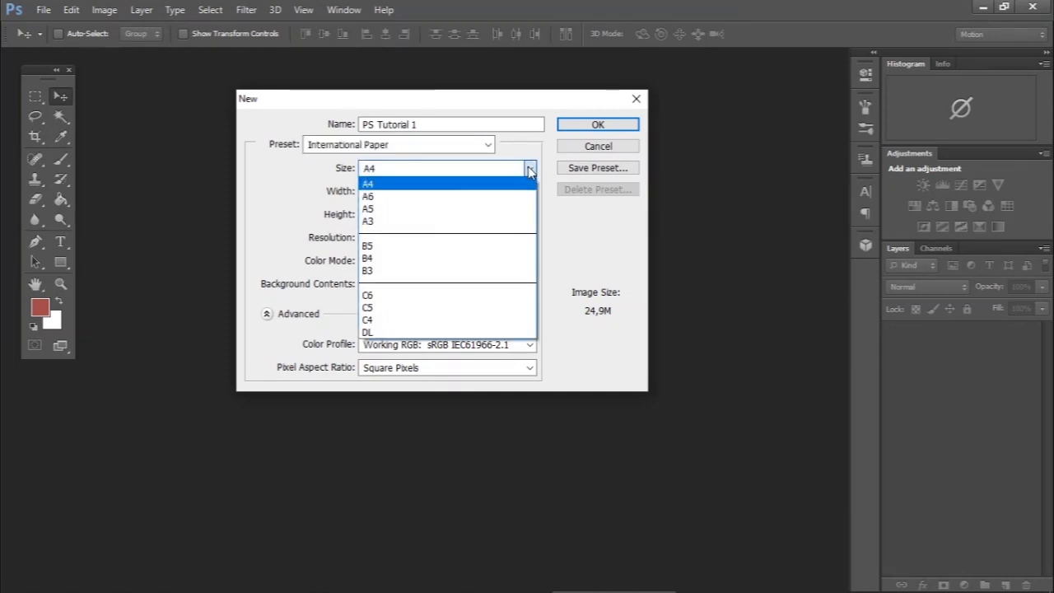
pyautogui.click(380, 185)
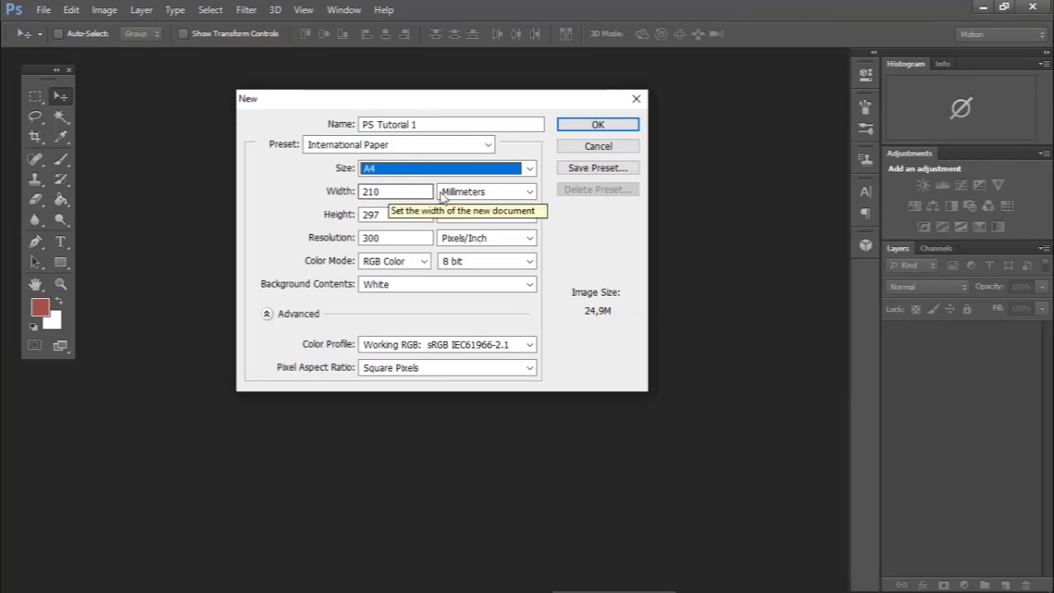
# Step: Examine the new document's width unit choices, resolution value and resolution unit choices, keeping Millimeters and Pixels/Inch
pyautogui.click(497, 192)
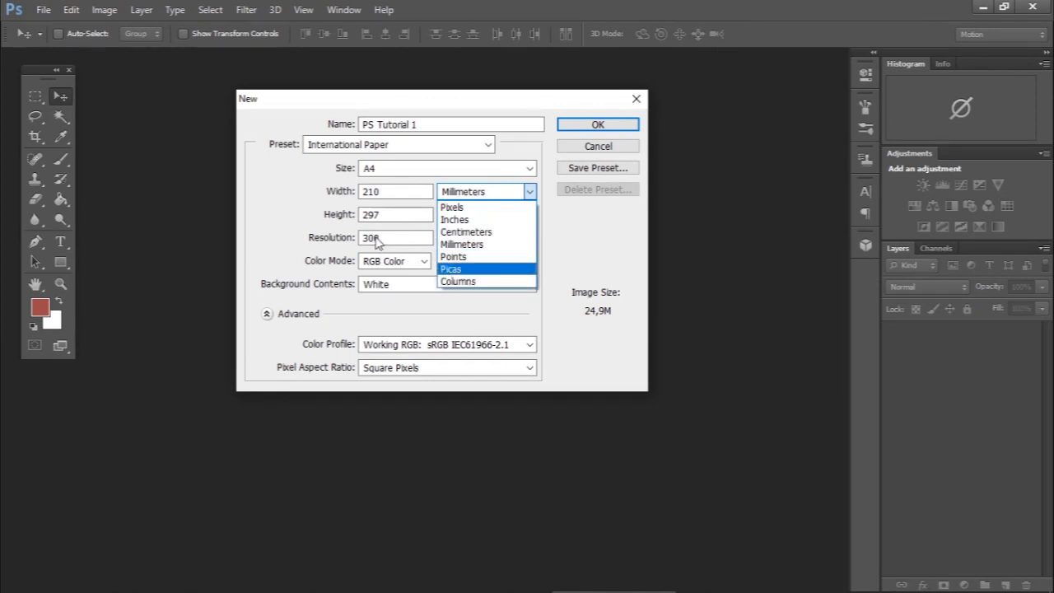
pyautogui.click(320, 210)
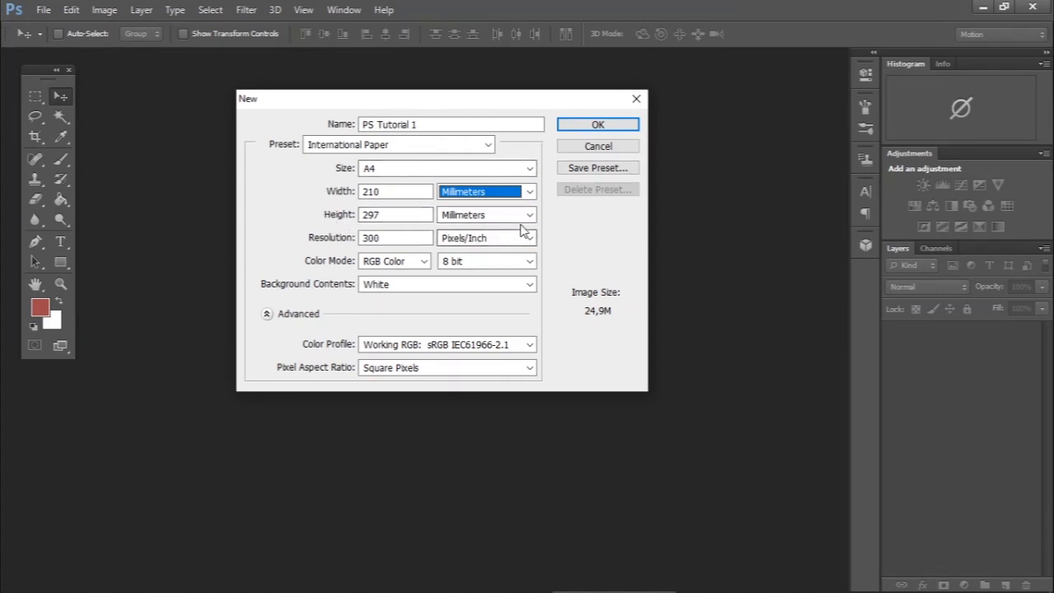
pyautogui.click(386, 238)
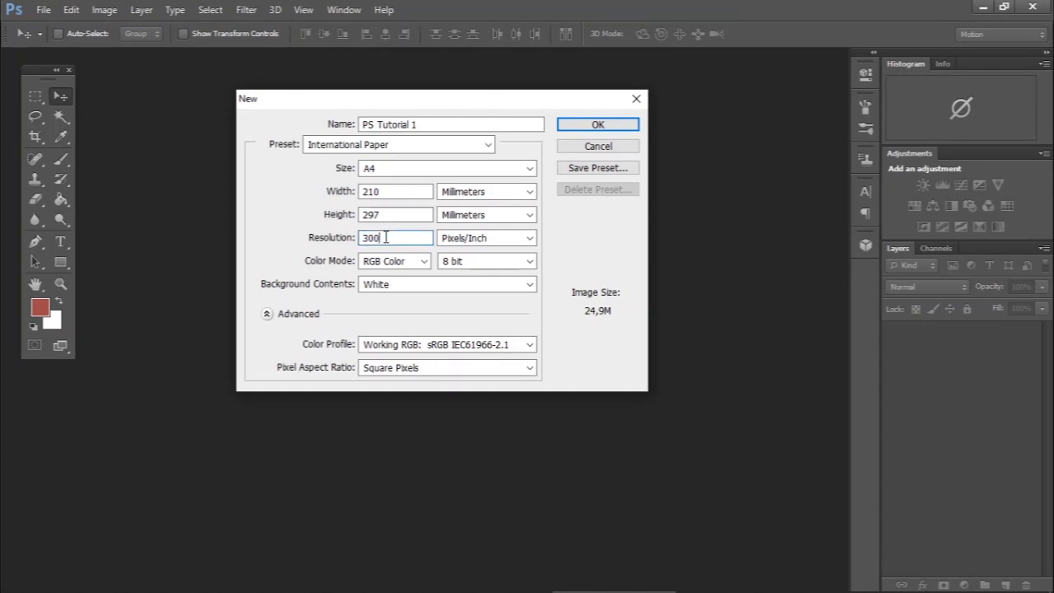
pyautogui.doubleClick(363, 239)
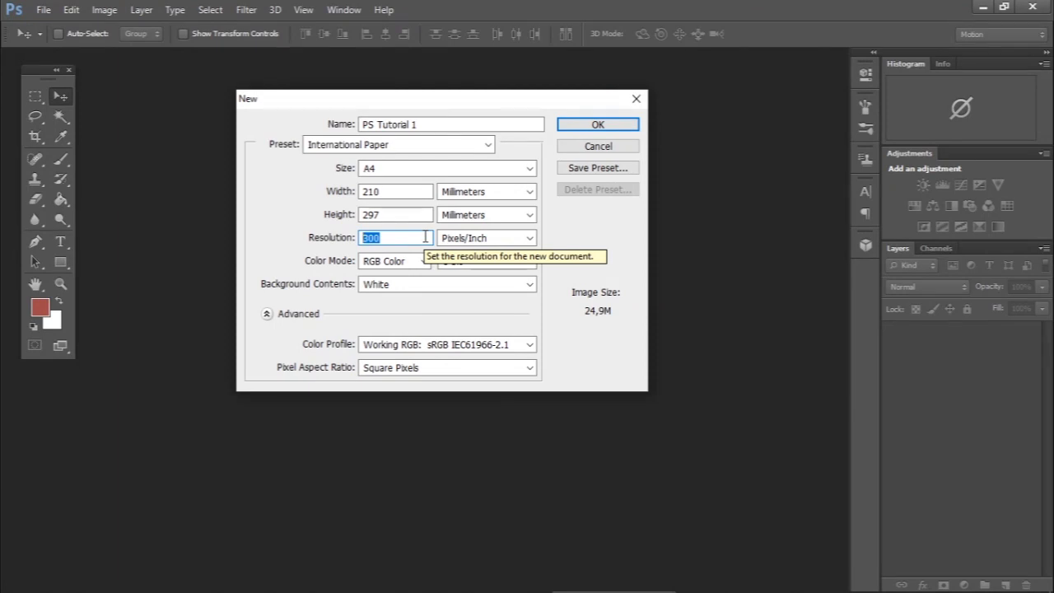
pyautogui.click(492, 240)
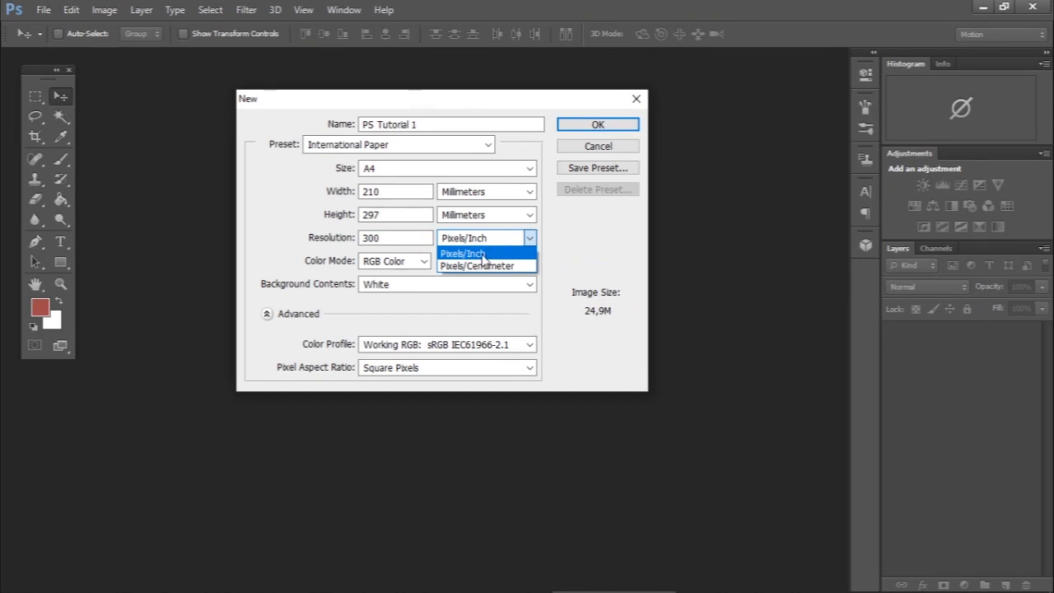
pyautogui.click(483, 257)
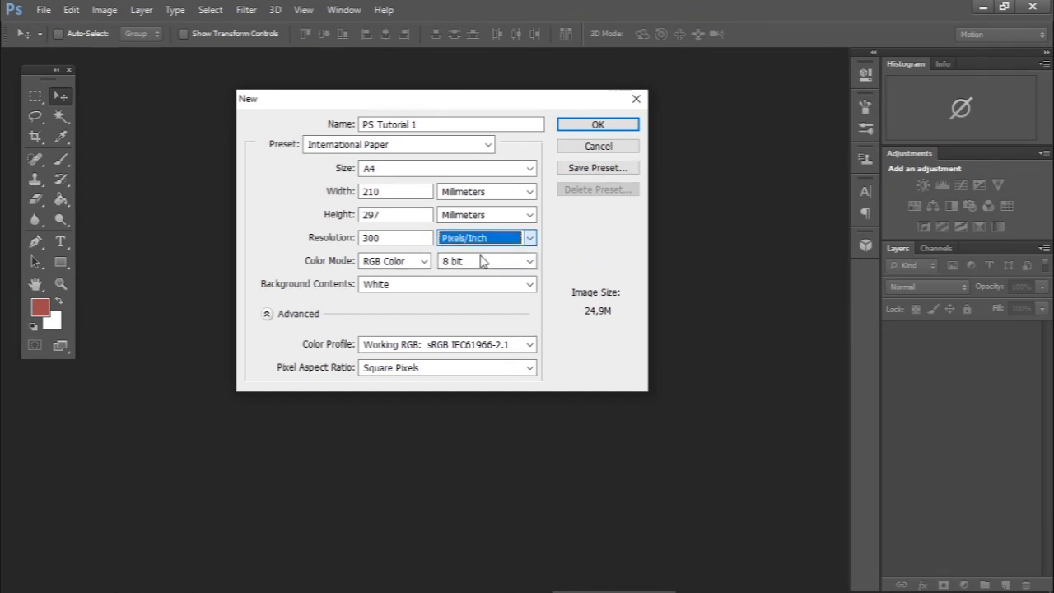
pyautogui.click(391, 238)
pyautogui.click(391, 238)
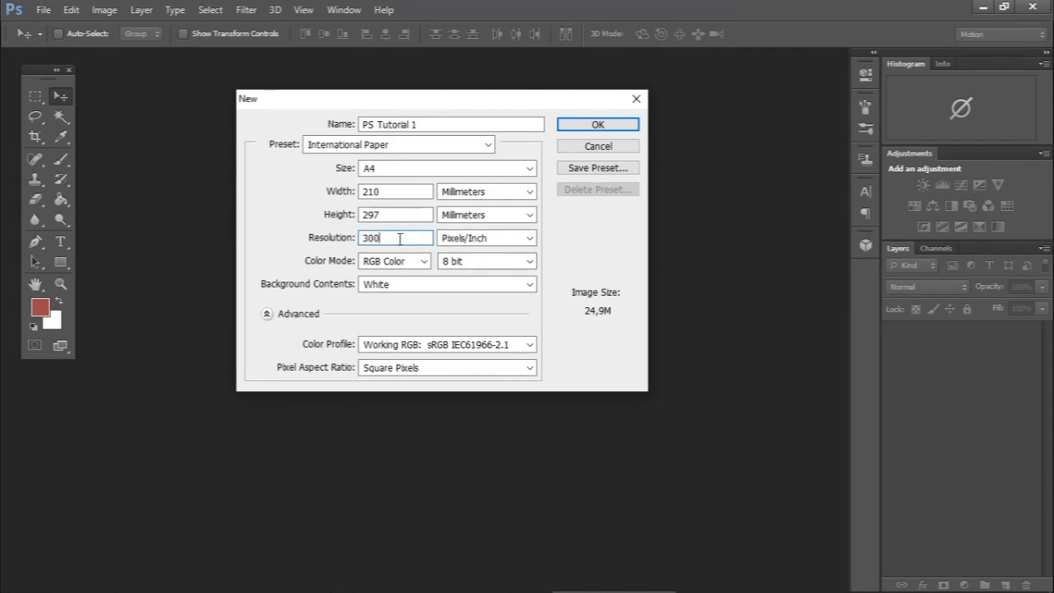
pyautogui.moveTo(400, 238); pyautogui.dragTo(359, 238)
# Step: Try the Web and Film & Video presets and return the document preset to International Paper
pyautogui.click(470, 146)
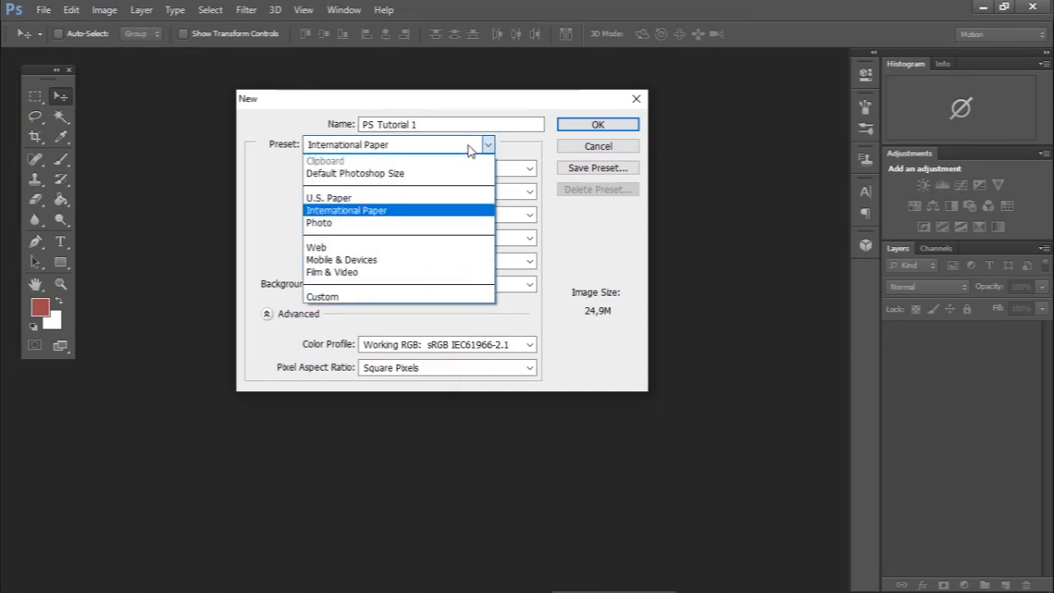
pyautogui.click(384, 247)
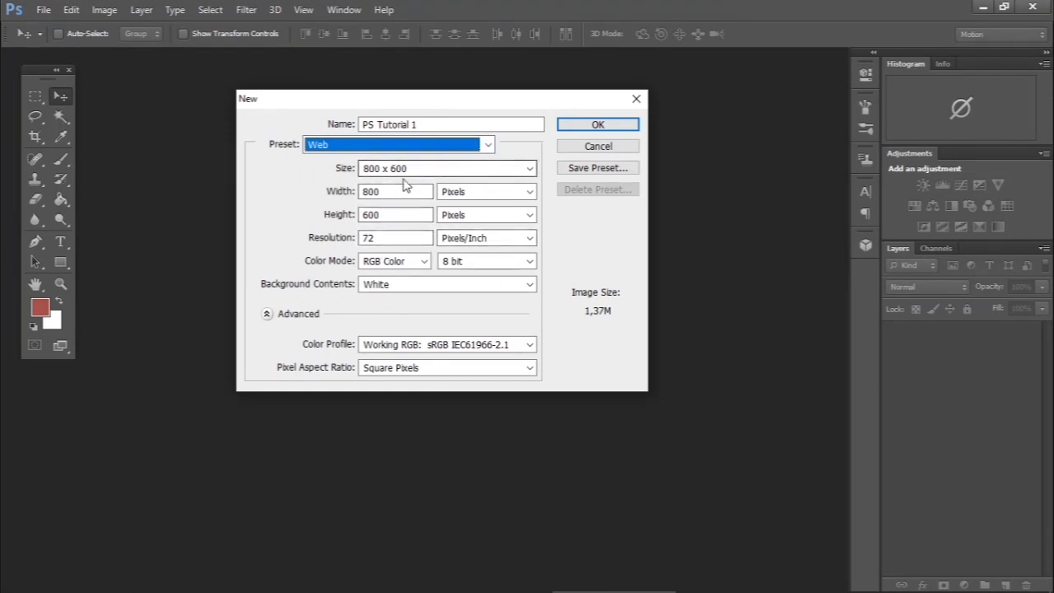
pyautogui.click(431, 146)
pyautogui.click(385, 274)
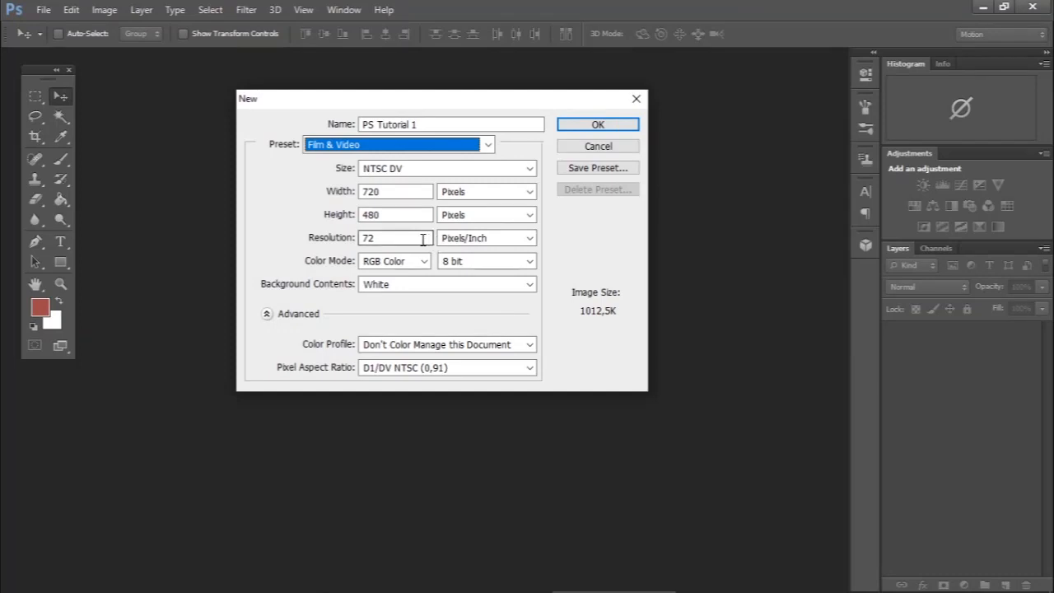
pyautogui.click(452, 145)
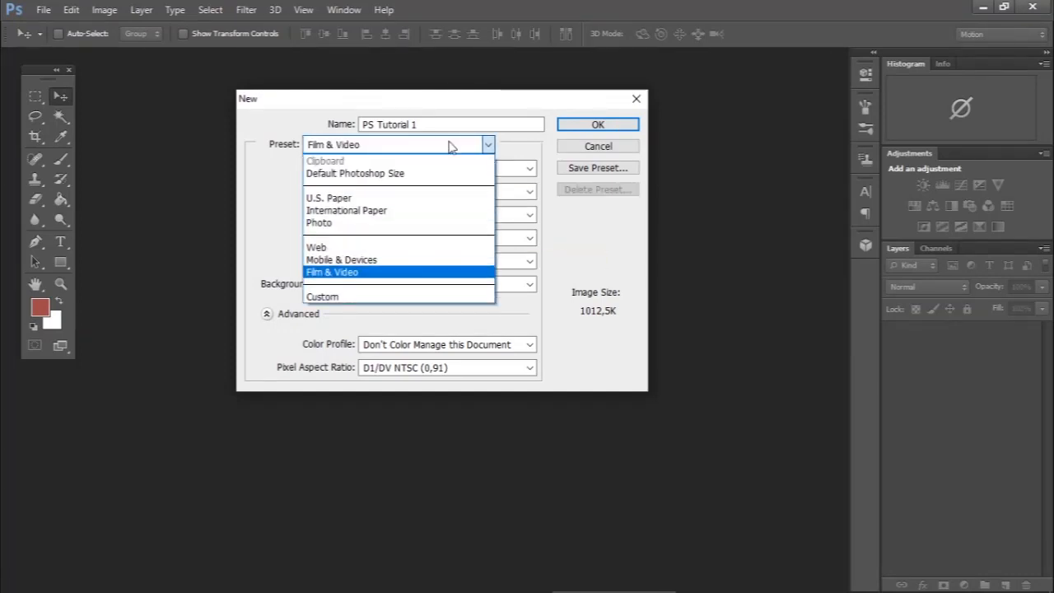
pyautogui.click(388, 210)
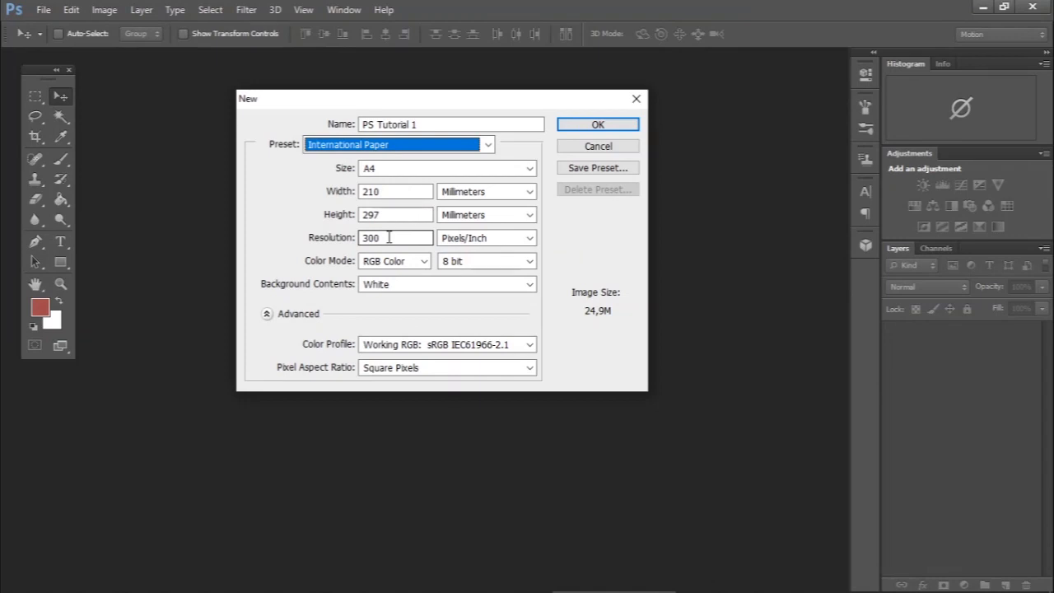
# Step: Set the new document's resolution to 150 pixels/inch
pyautogui.doubleClick(389, 237)
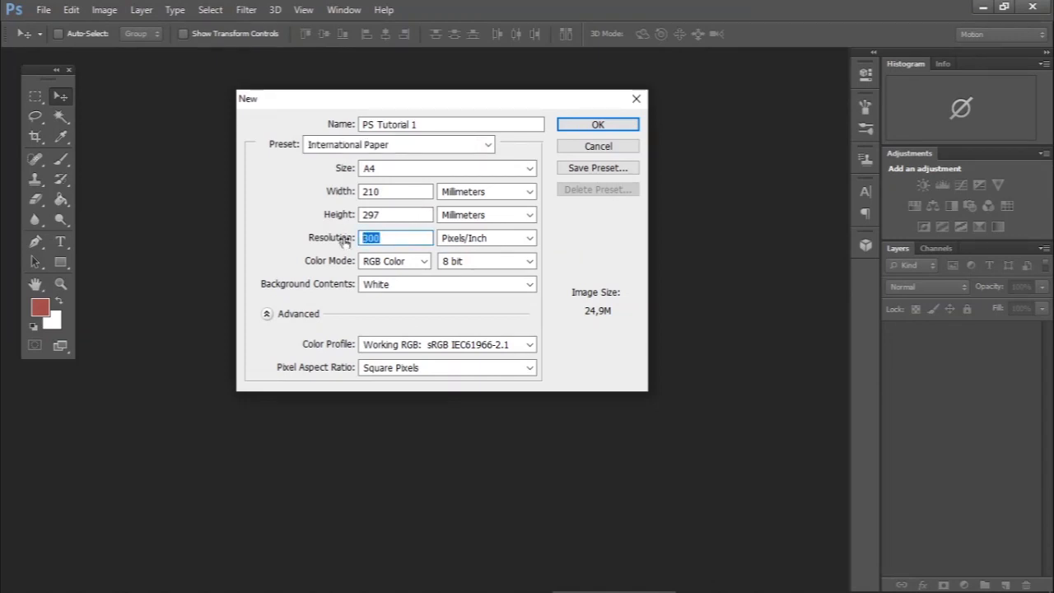
pyautogui.write('150')
pyautogui.click(315, 238)
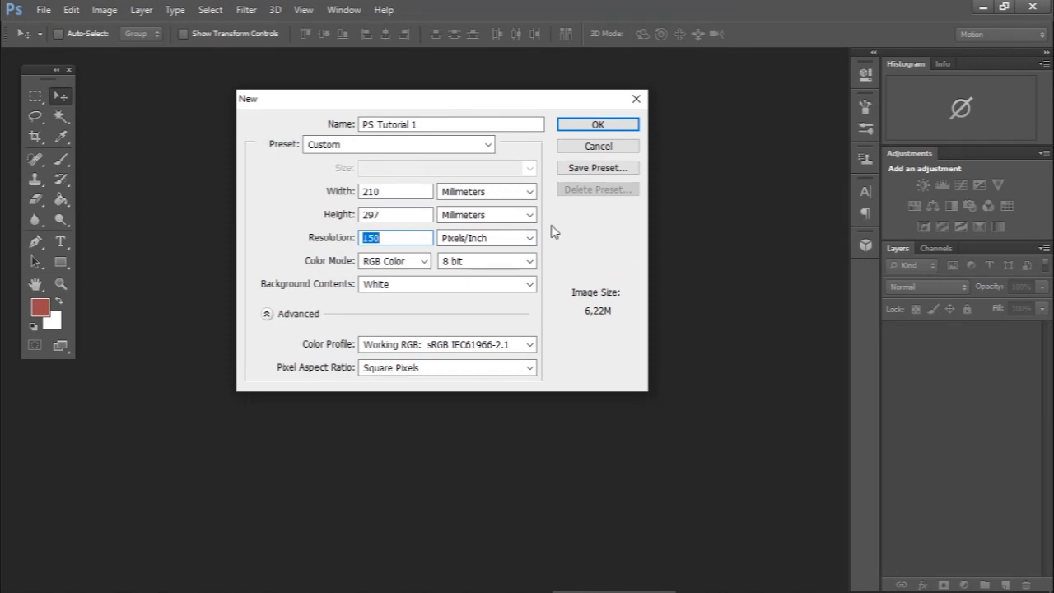
pyautogui.click(407, 238)
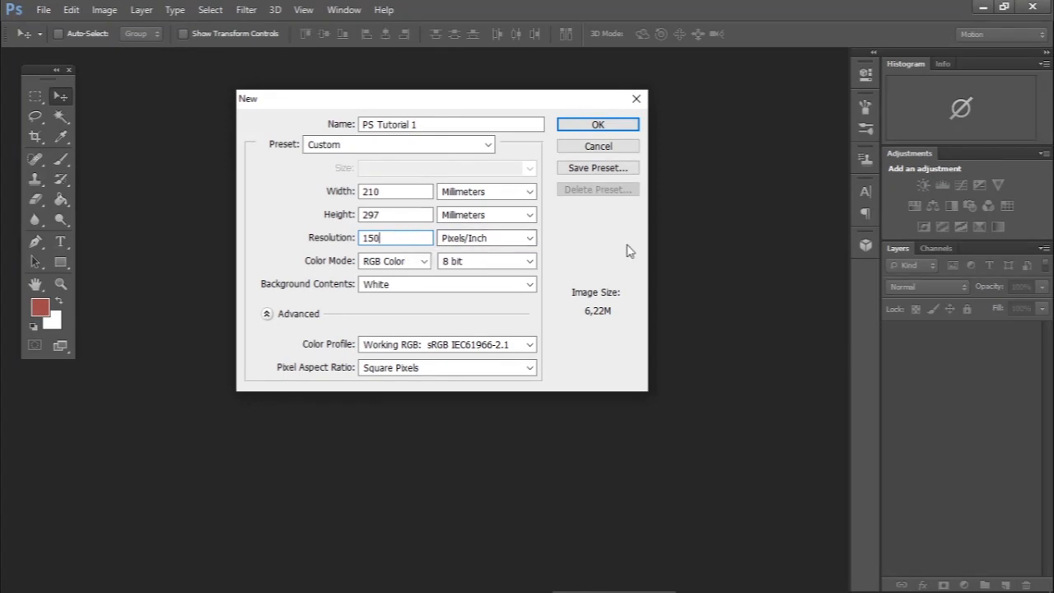
pyautogui.hotkey('ctrl', 'a')
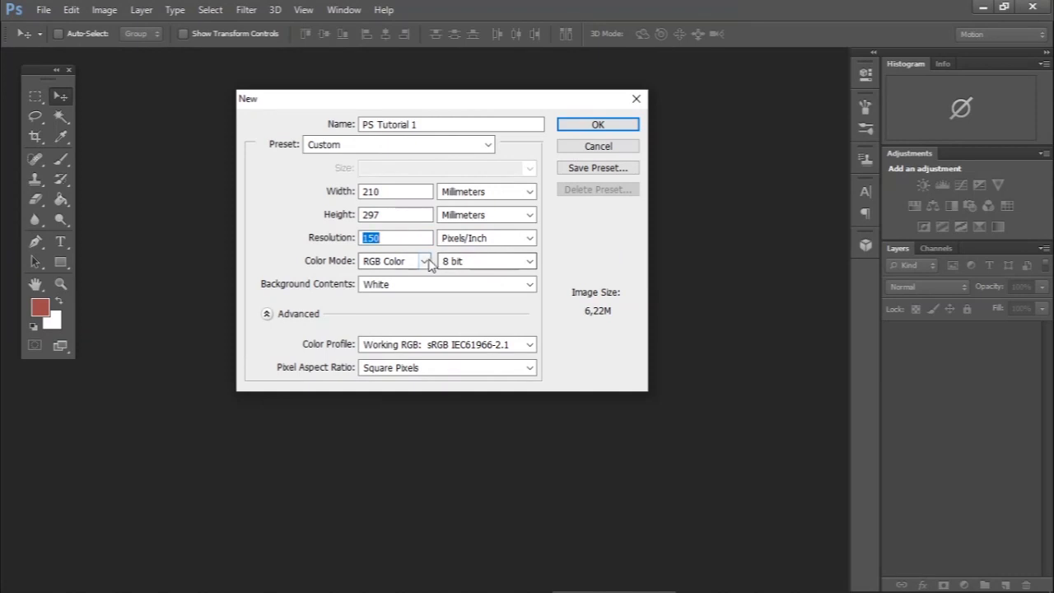
# Step: Review the color mode choices for the new document and select RGB Color
pyautogui.click(425, 261)
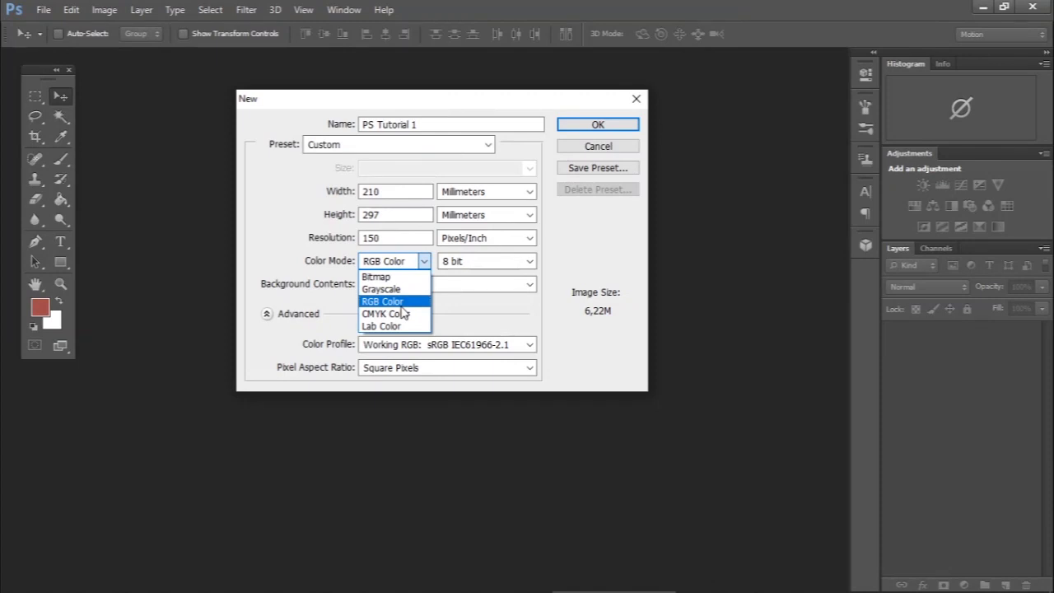
pyautogui.click(410, 301)
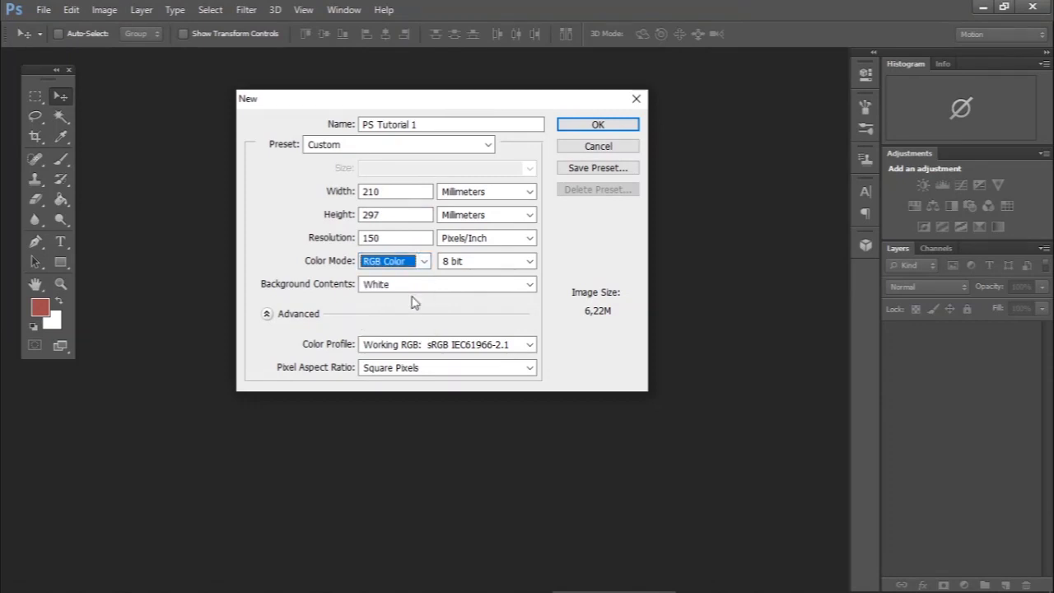
pyautogui.click(424, 261)
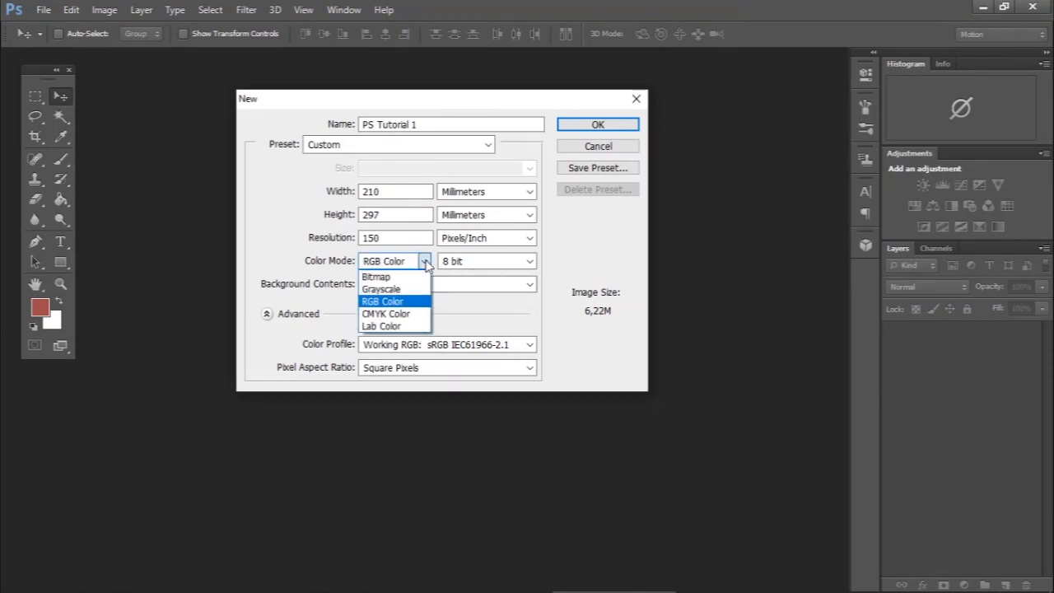
pyautogui.click(406, 302)
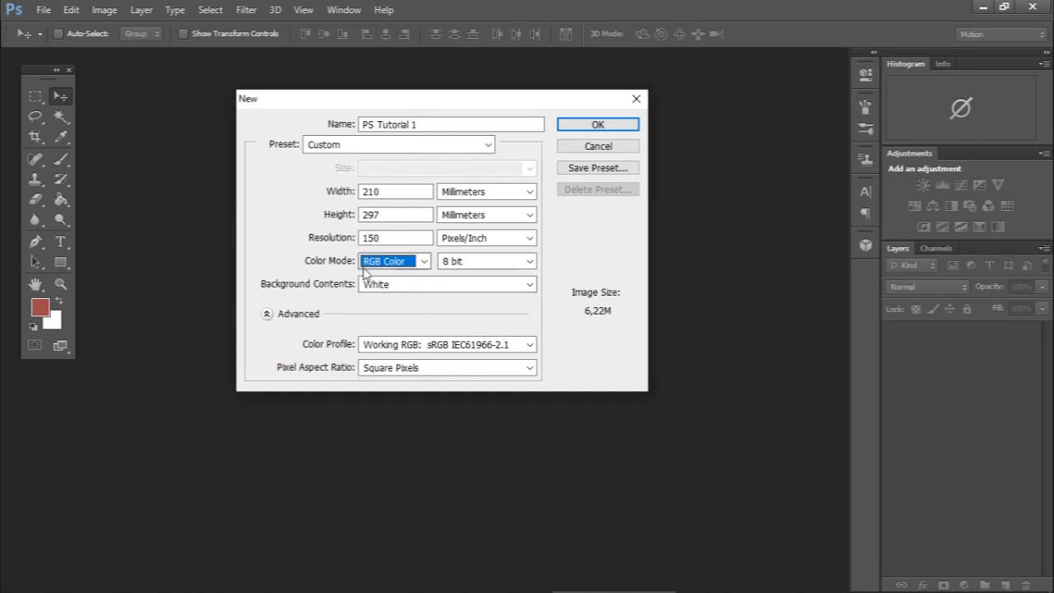
pyautogui.hotkey('shift', 'Tab')
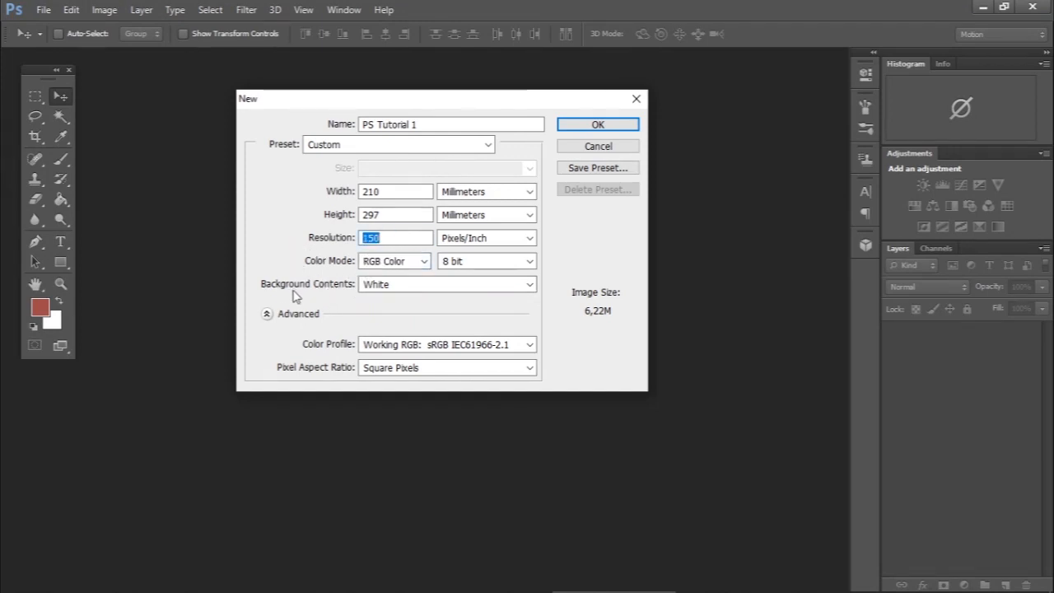
# Step: Try Background Color and Transparent as background contents, return to White, and create the PS Tutorial 1 document
pyautogui.click(530, 285)
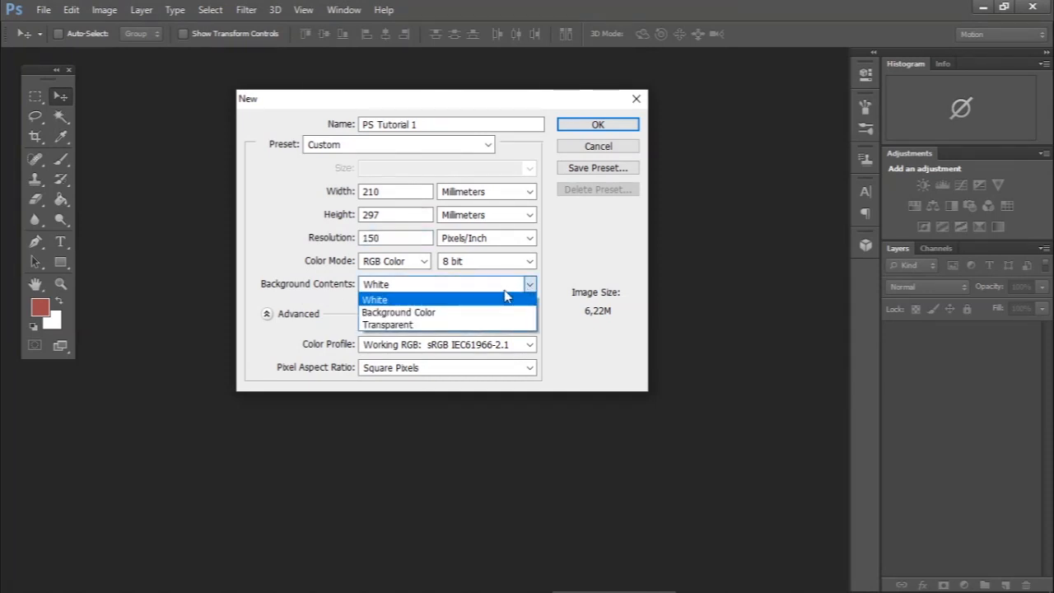
pyautogui.click(429, 319)
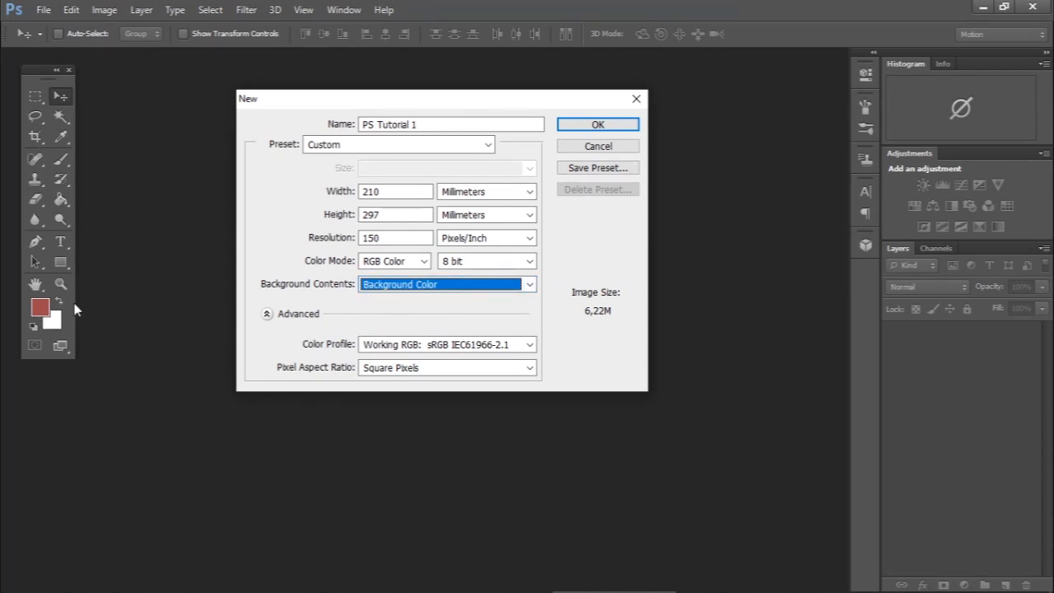
pyautogui.click(530, 284)
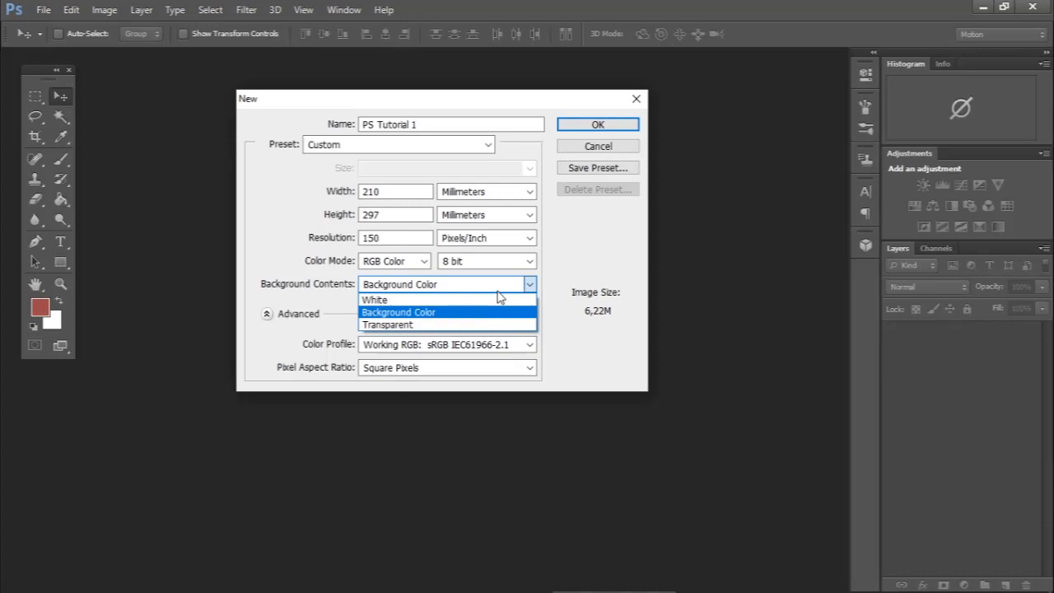
pyautogui.click(440, 325)
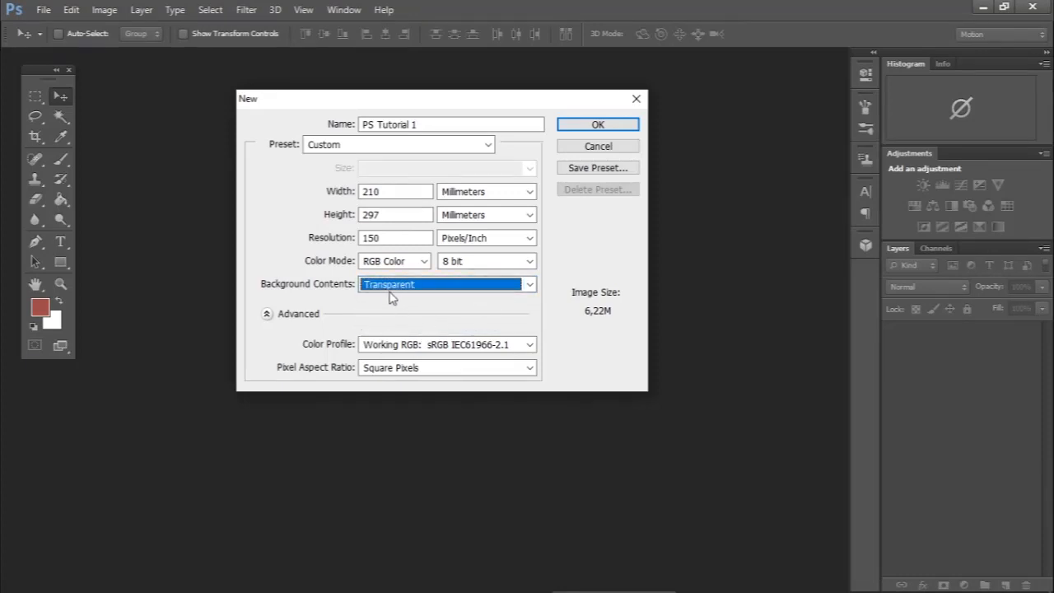
pyautogui.click(531, 285)
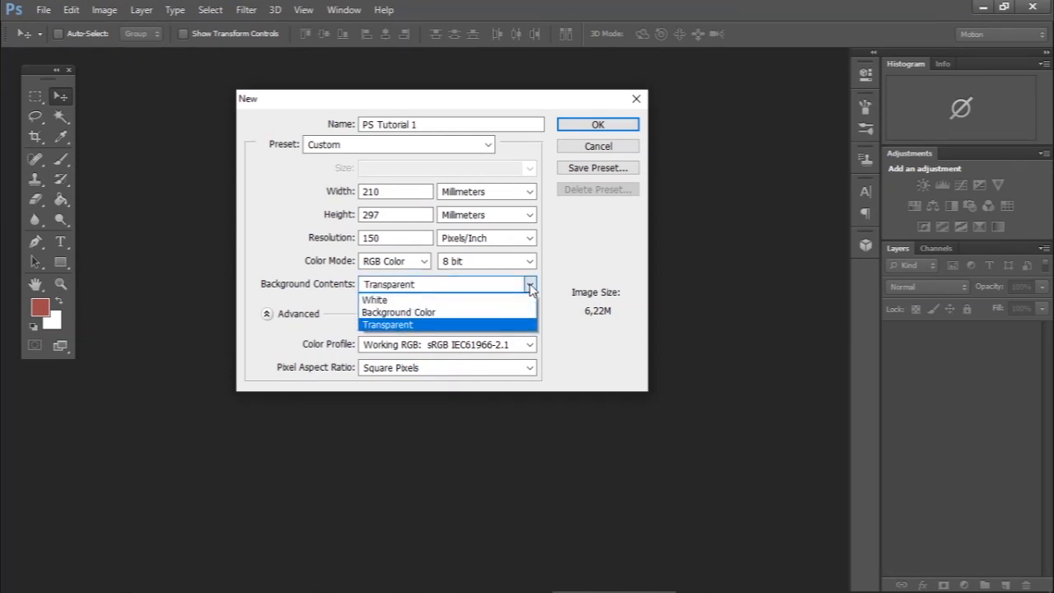
pyautogui.click(418, 301)
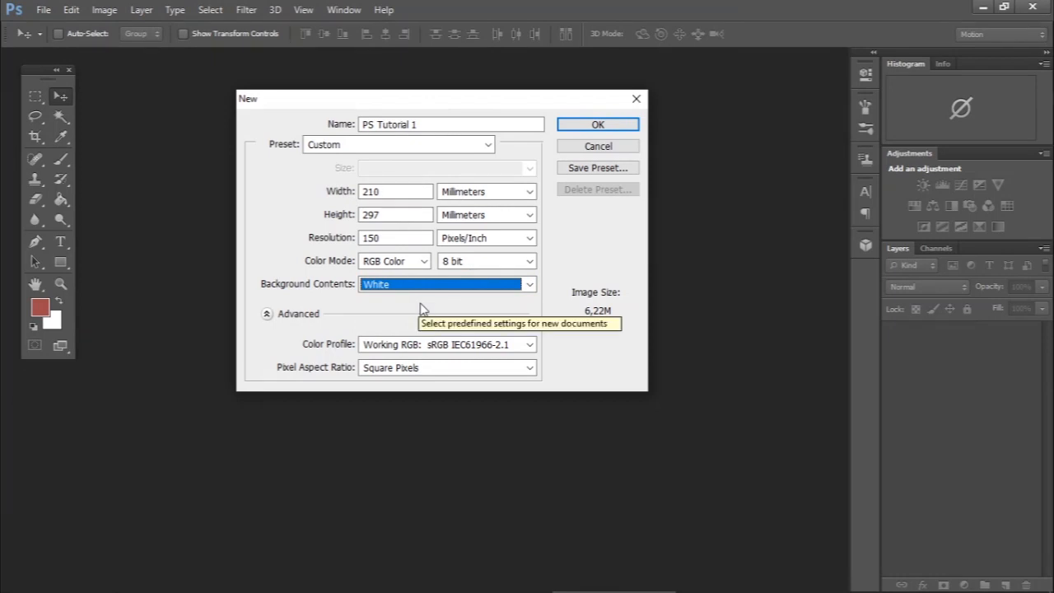
pyautogui.click(620, 128)
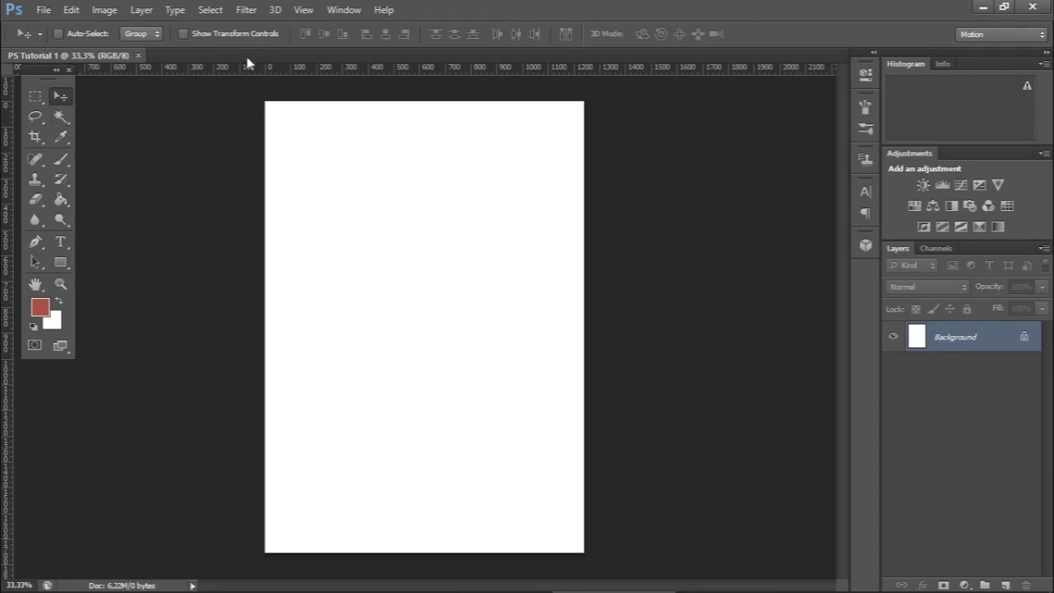
# Step: Move the floating Tools panel closer to the white canvas
pyautogui.moveTo(30, 80); pyautogui.dragTo(86, 105)
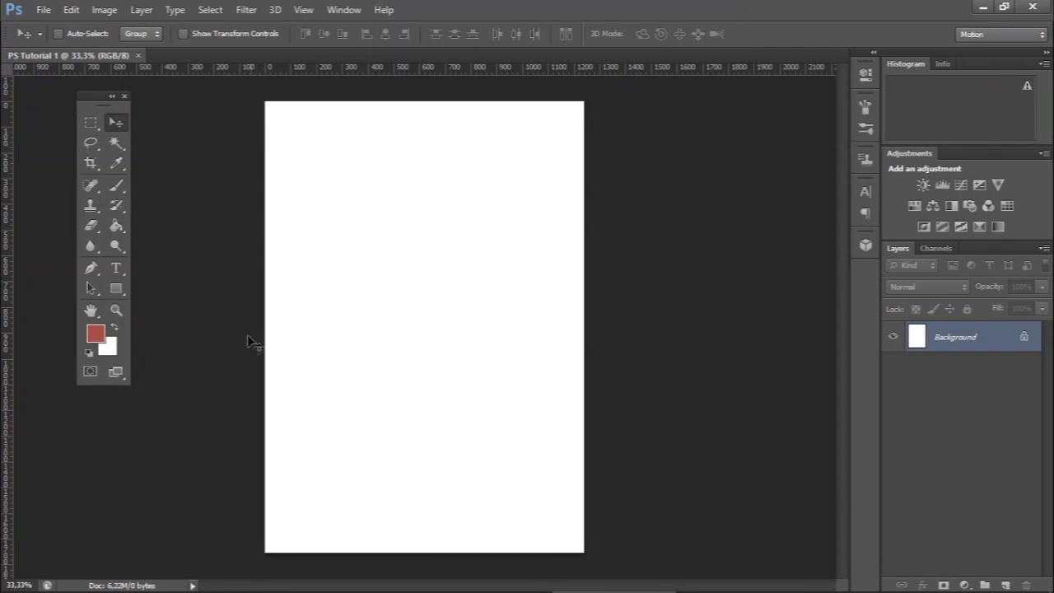
pyautogui.moveTo(89, 104); pyautogui.dragTo(178, 138)
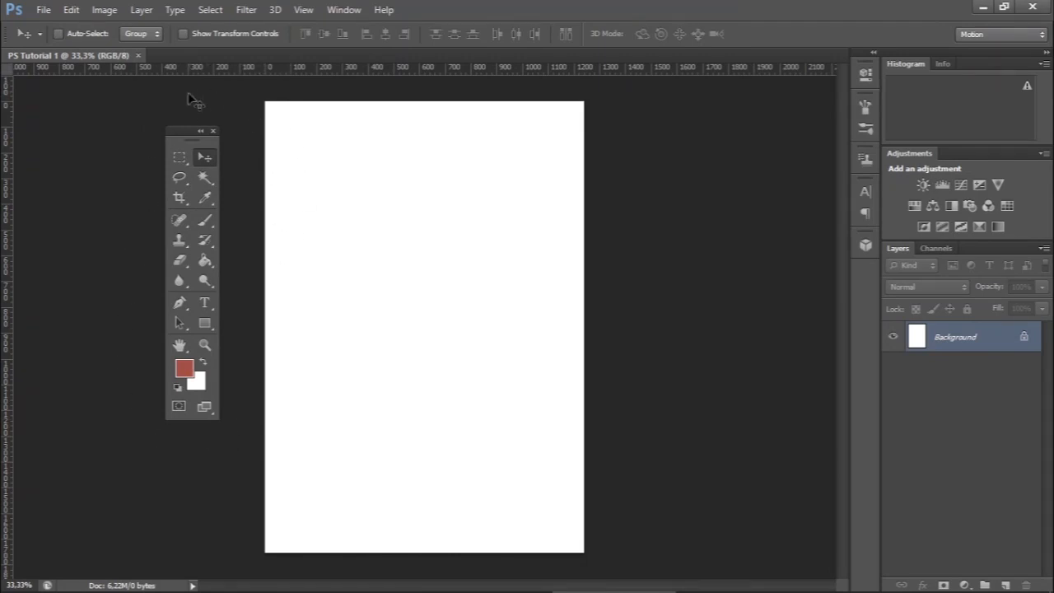
# Step: Check the tutorial outline in Sticky Notes and return to the Photoshop document
pyautogui.moveTo(574, 592)
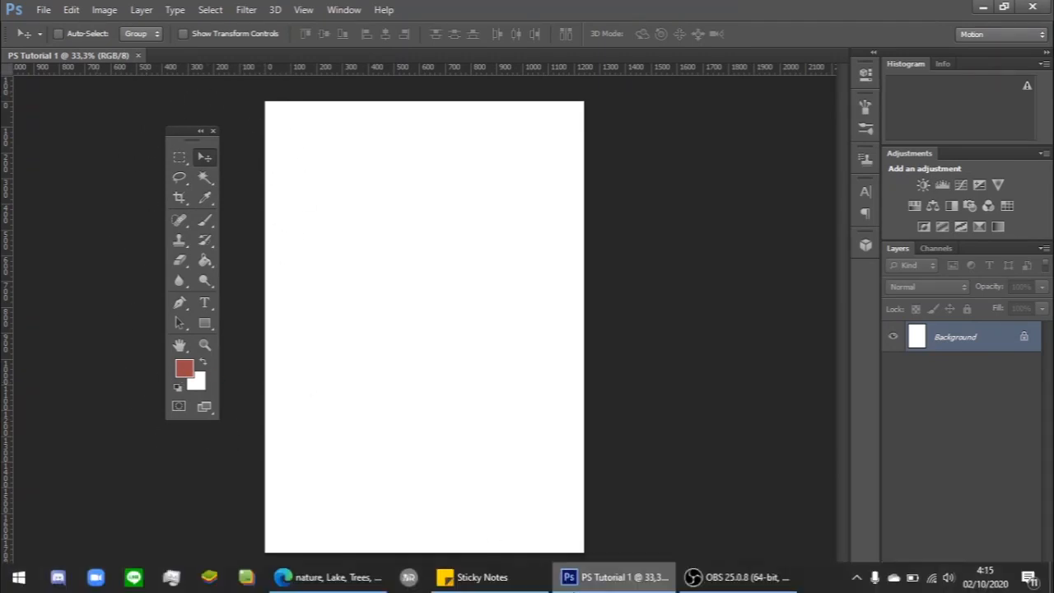
pyautogui.click(471, 577)
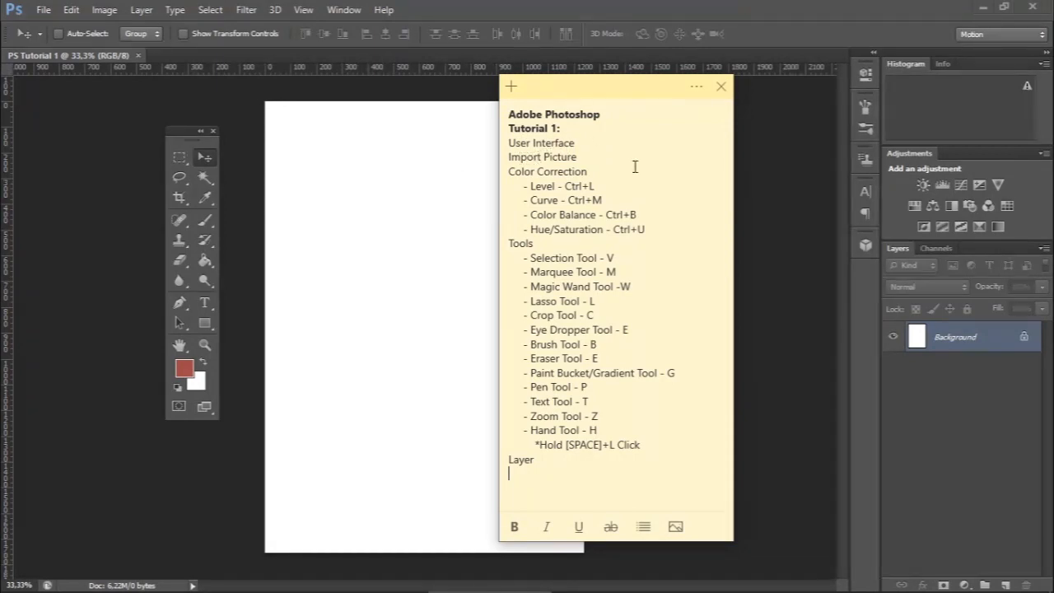
pyautogui.click(638, 6)
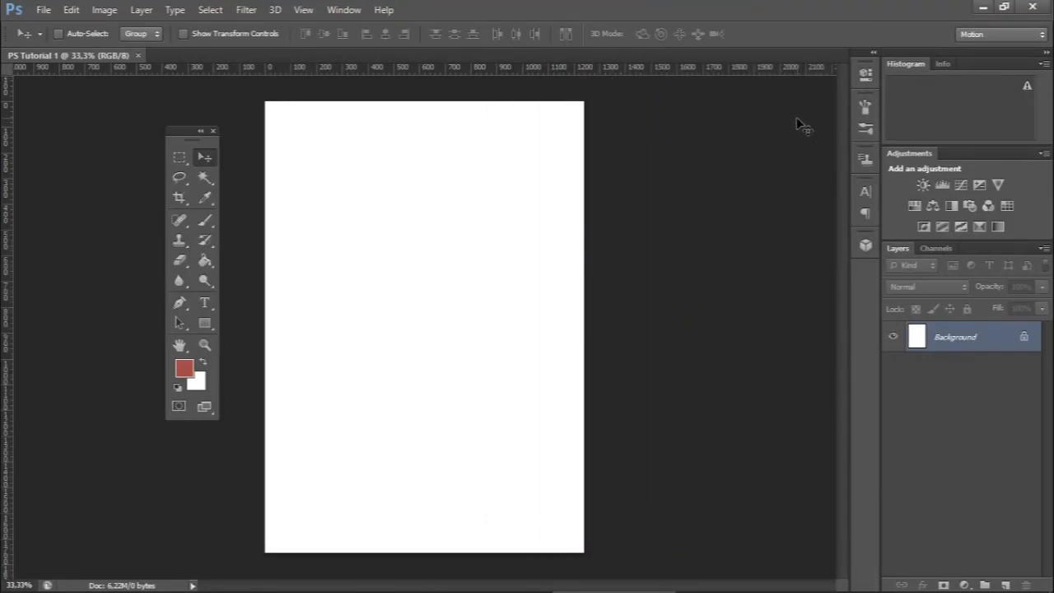
pyautogui.click(981, 12)
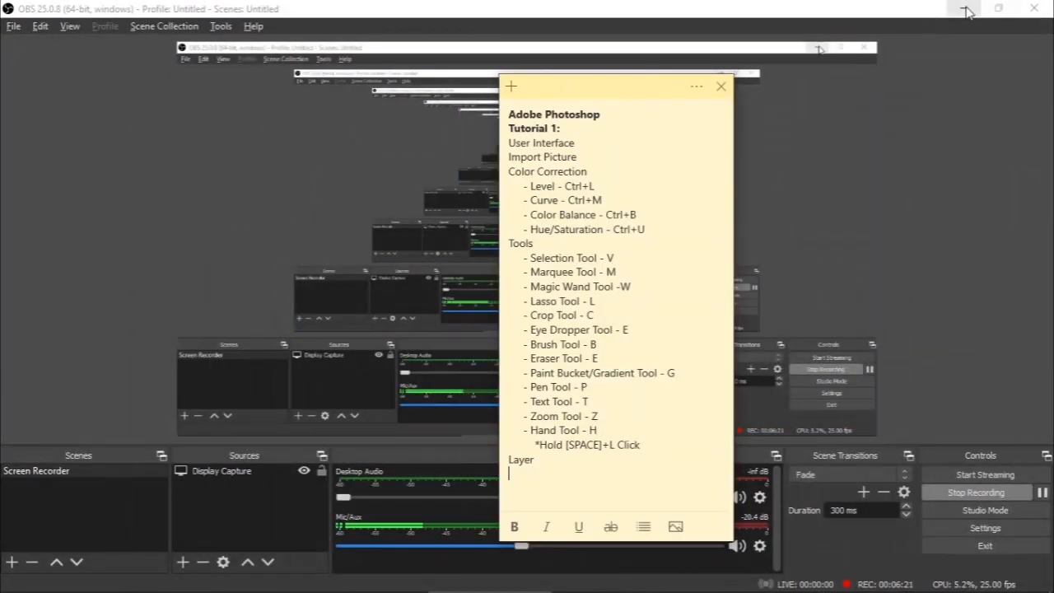
pyautogui.click(962, 9)
pyautogui.moveTo(41, 360); pyautogui.dragTo(224, 107)
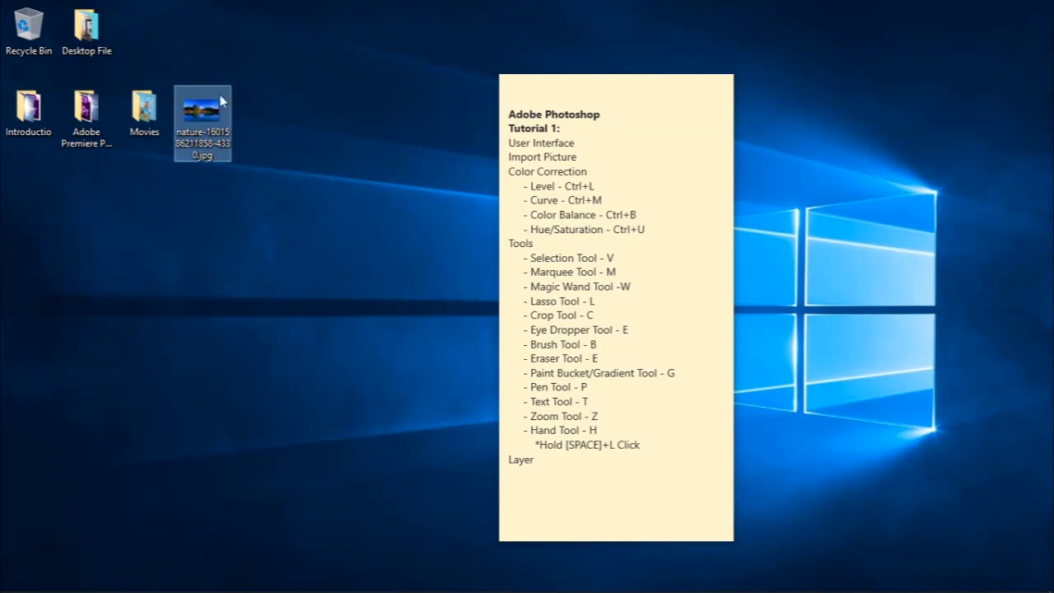
pyautogui.click(233, 147)
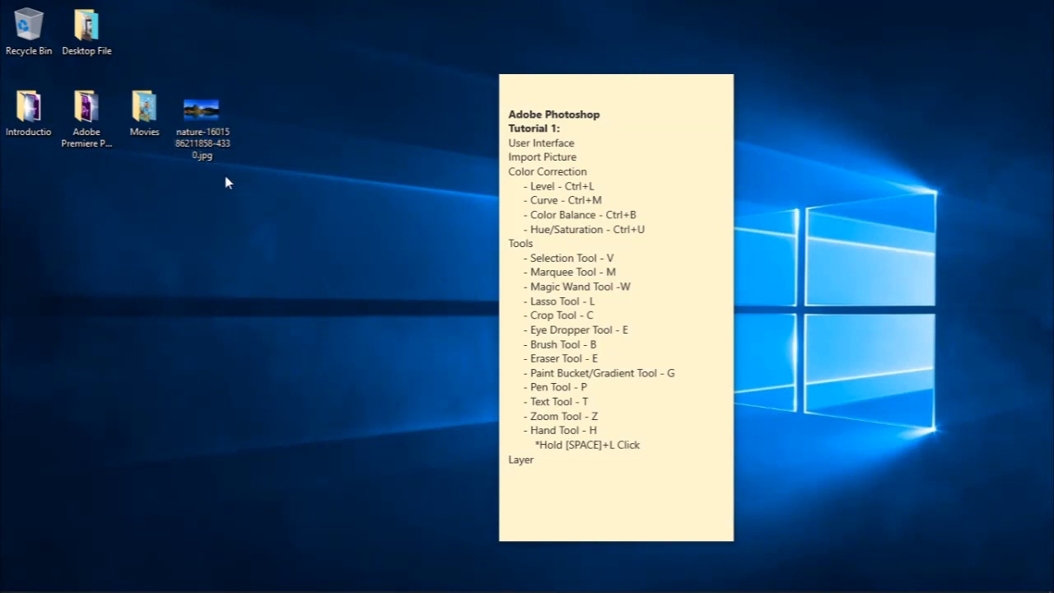
pyautogui.moveTo(212, 124); pyautogui.dragTo(436, 261)
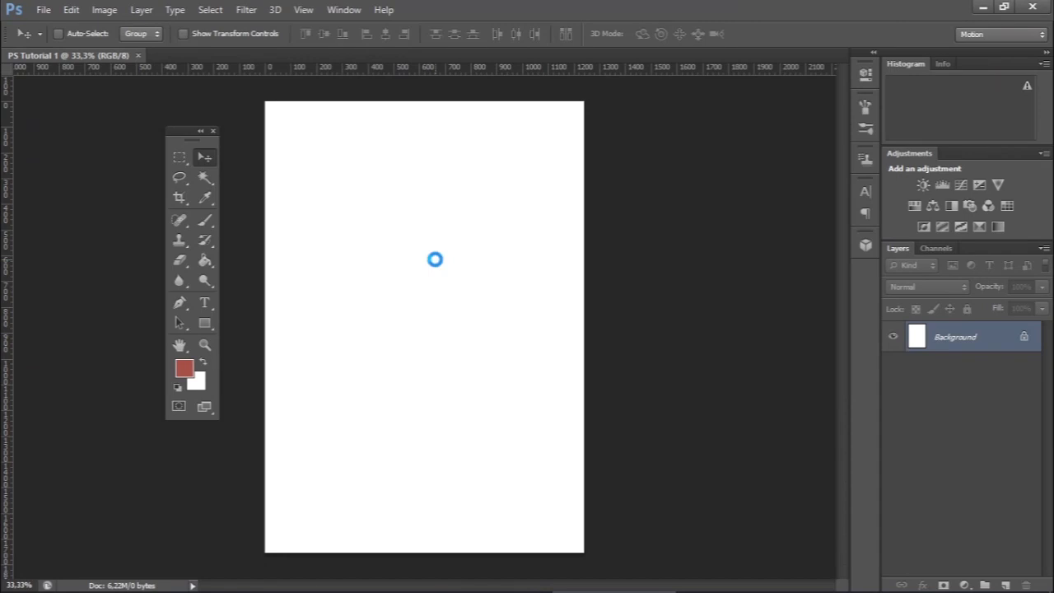
pyautogui.moveTo(444, 287); pyautogui.dragTo(445, 208)
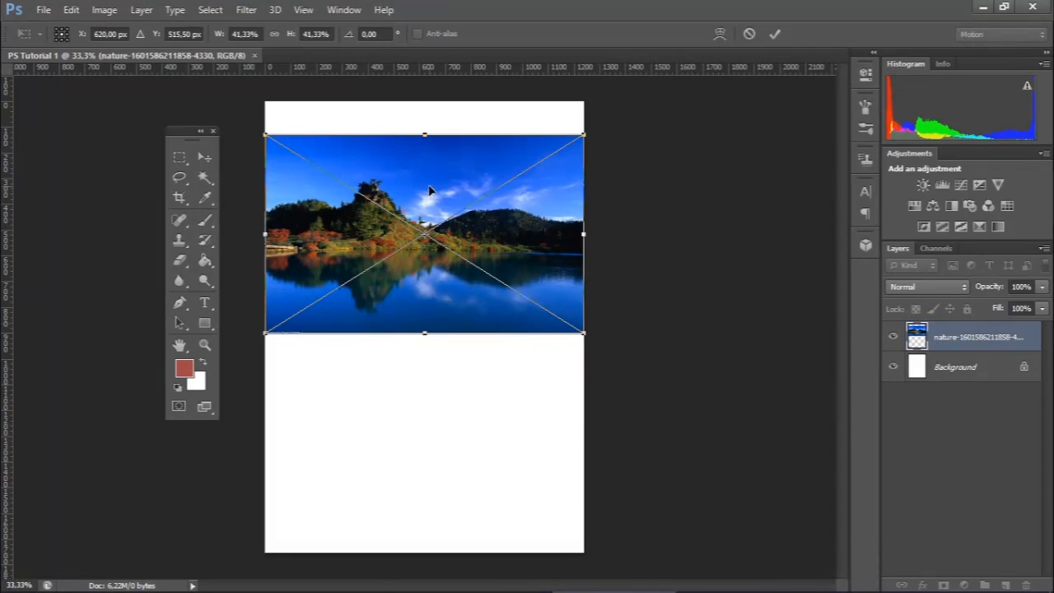
pyautogui.press('Return')
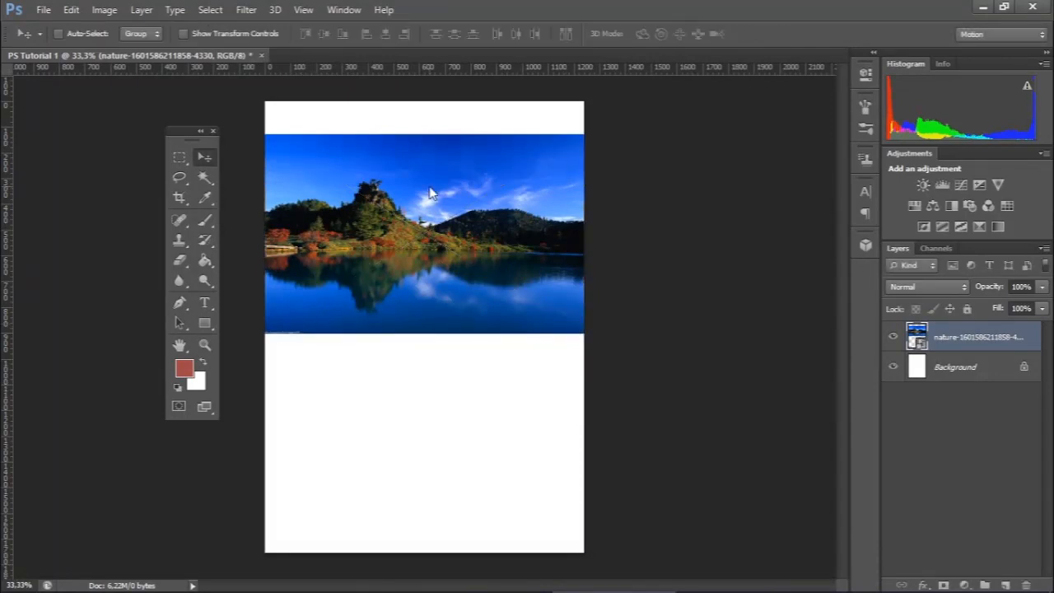
# Step: Shift the placed lake picture slightly lower on the page
pyautogui.moveTo(398, 176); pyautogui.dragTo(407, 234)
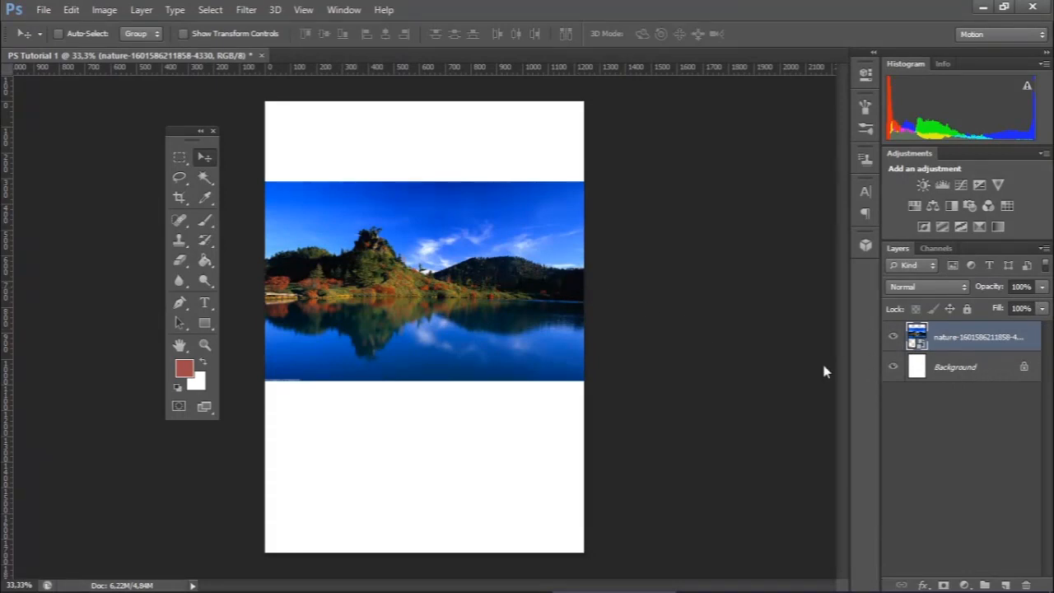
pyautogui.moveTo(504, 292)
pyautogui.mouseDown()
pyautogui.moveTo(506, 353)
pyautogui.moveTo(505, 289)
pyautogui.mouseUp()
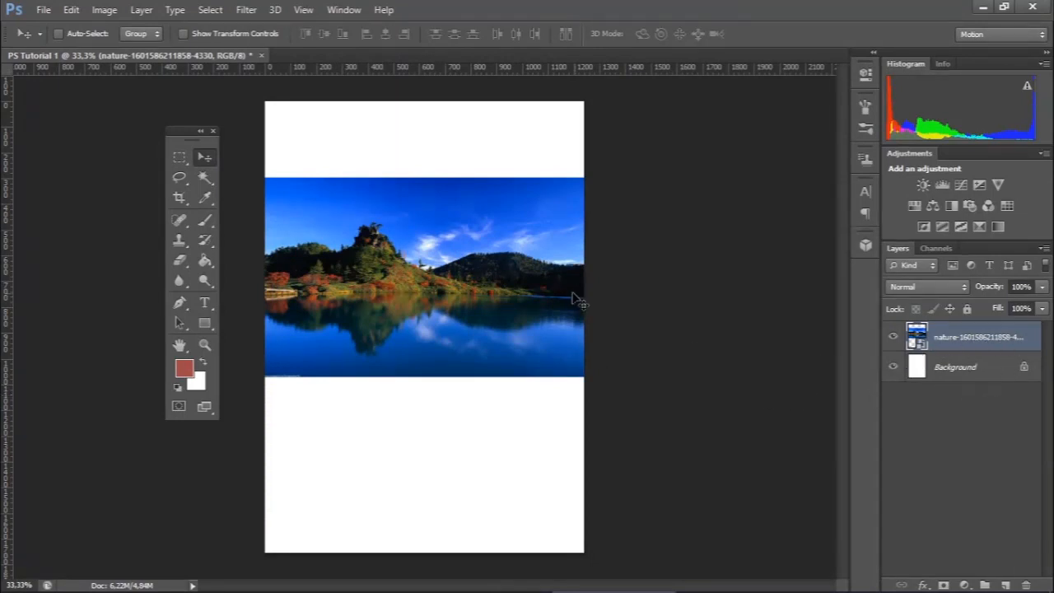
pyautogui.moveTo(511, 288); pyautogui.dragTo(469, 275)
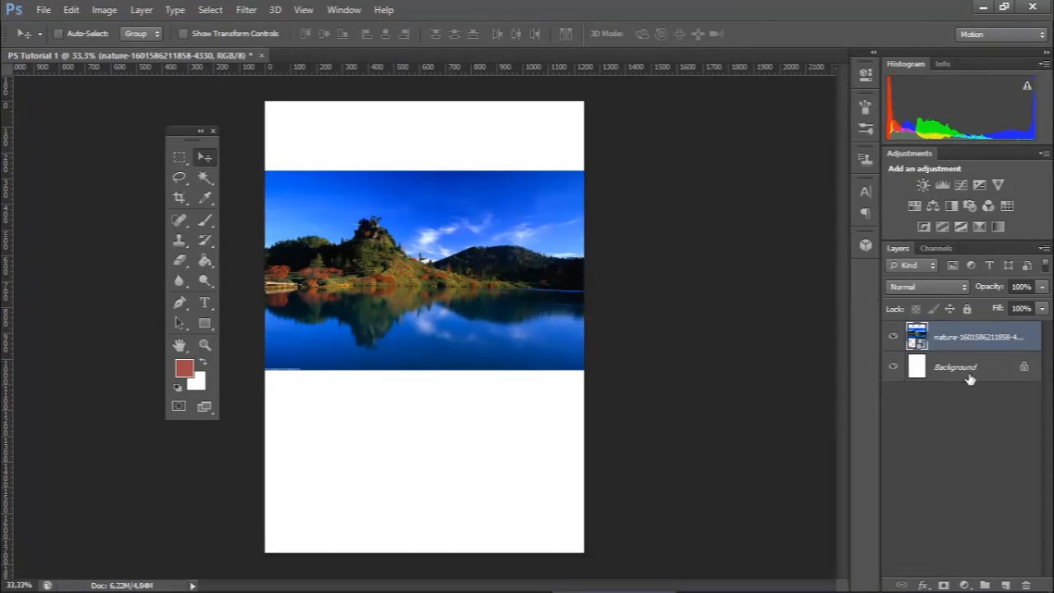
# Step: Delete the lake picture layer and undo the deletion
pyautogui.press('Delete')
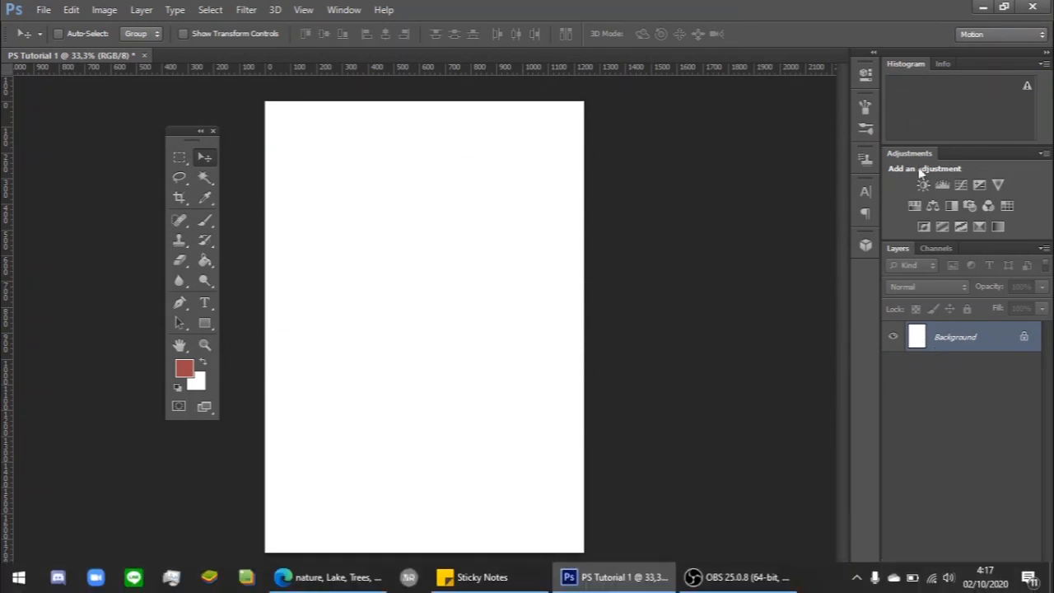
pyautogui.hotkey('ctrl', 'z')
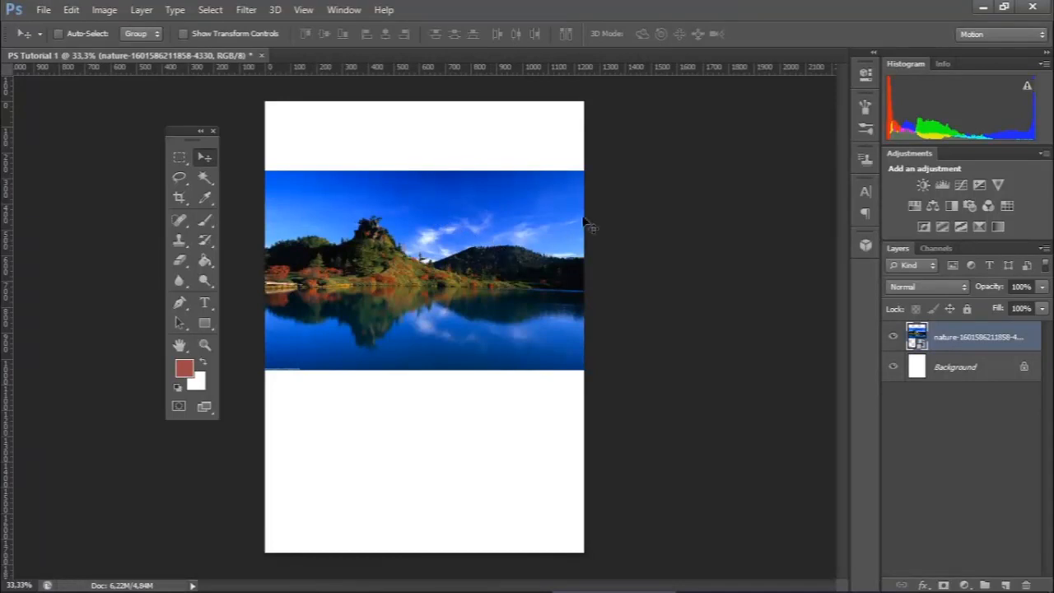
pyautogui.click(984, 8)
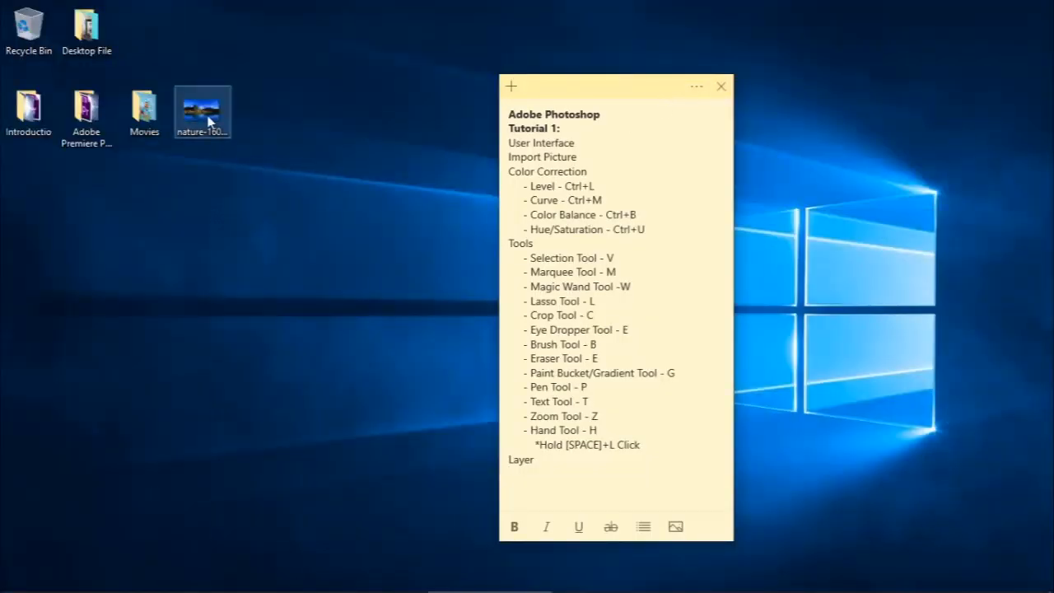
pyautogui.moveTo(208, 122); pyautogui.dragTo(358, 55)
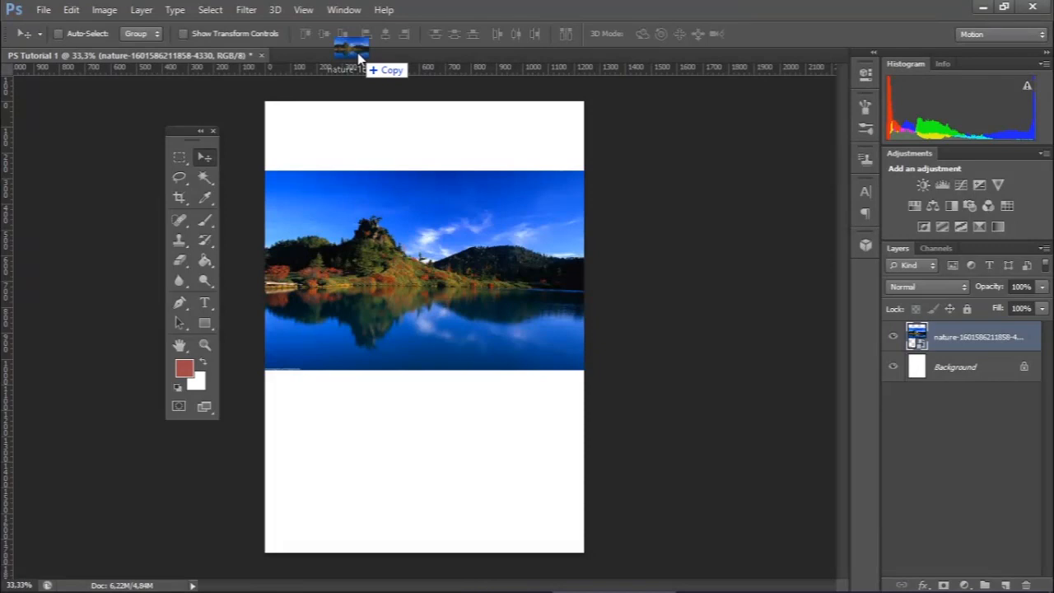
pyautogui.moveTo(358, 54); pyautogui.dragTo(358, 52)
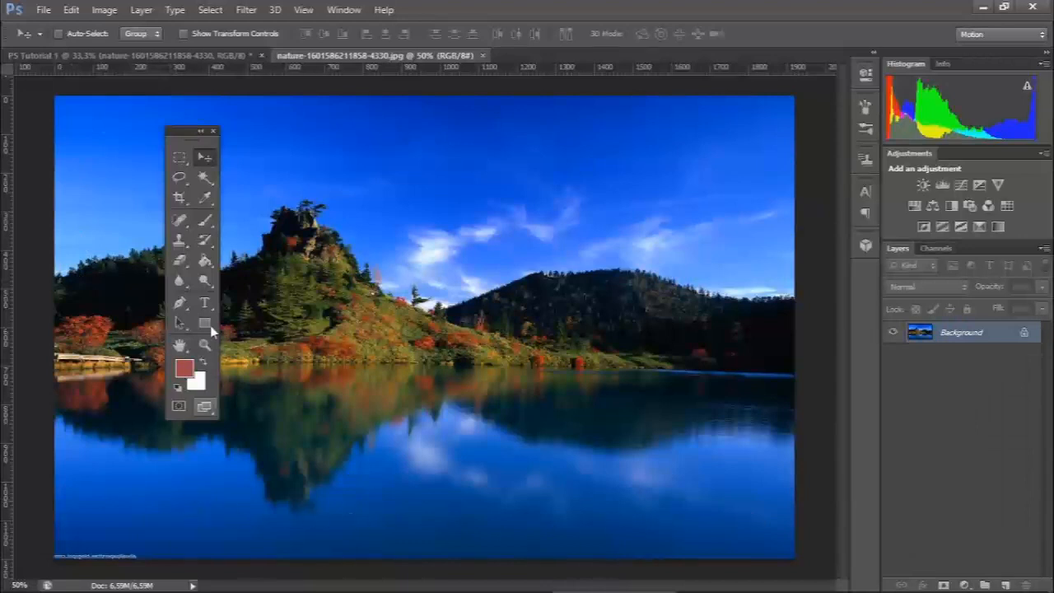
# Step: Compare the layers of PS Tutorial 1 with those of the separately opened lake picture, ending on the picture document
pyautogui.moveTo(252, 92); pyautogui.dragTo(189, 82)
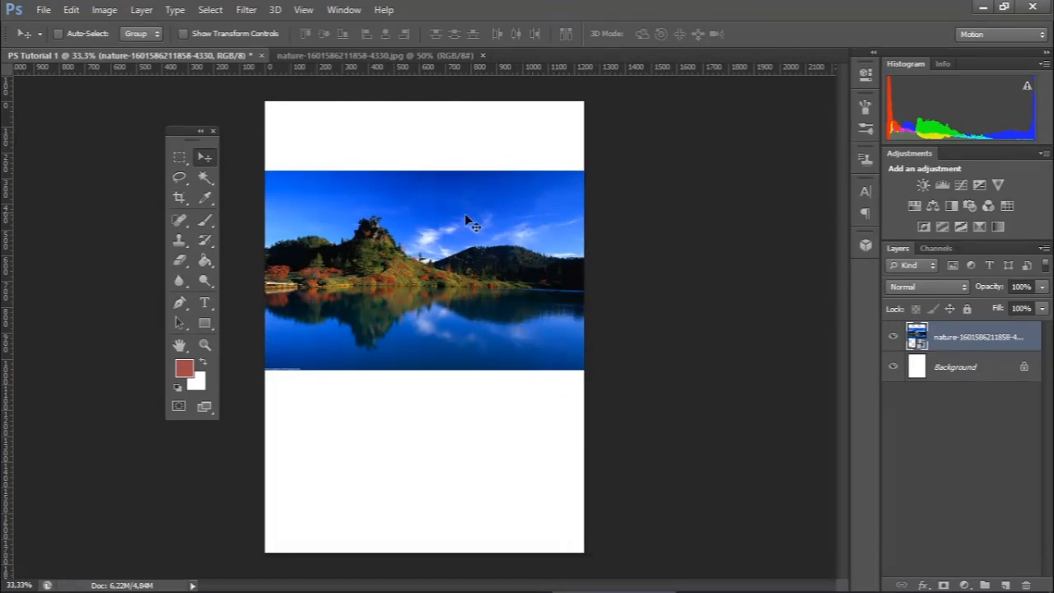
pyautogui.click(383, 55)
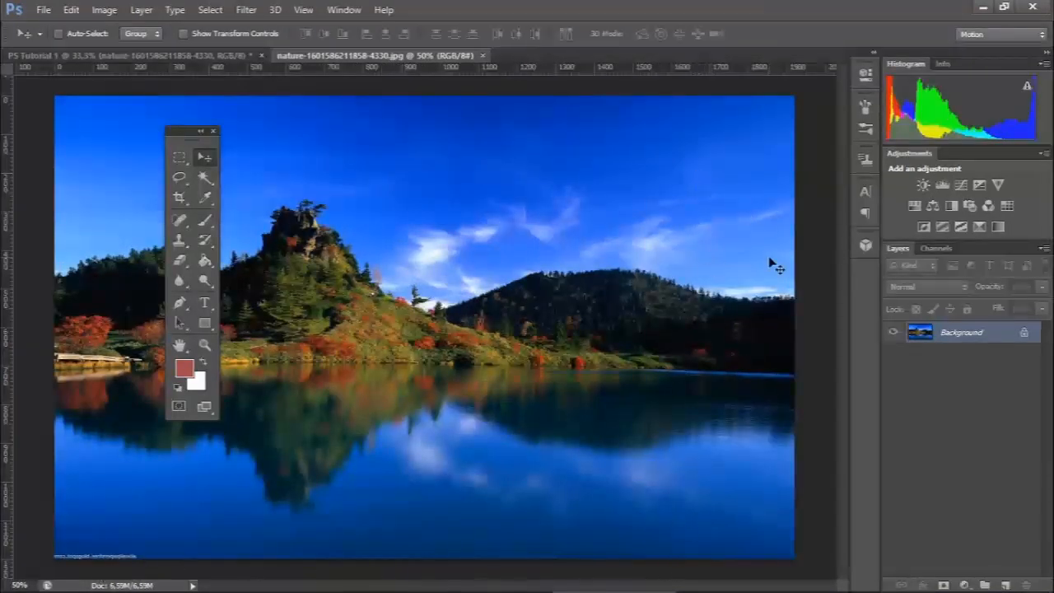
pyautogui.click(165, 56)
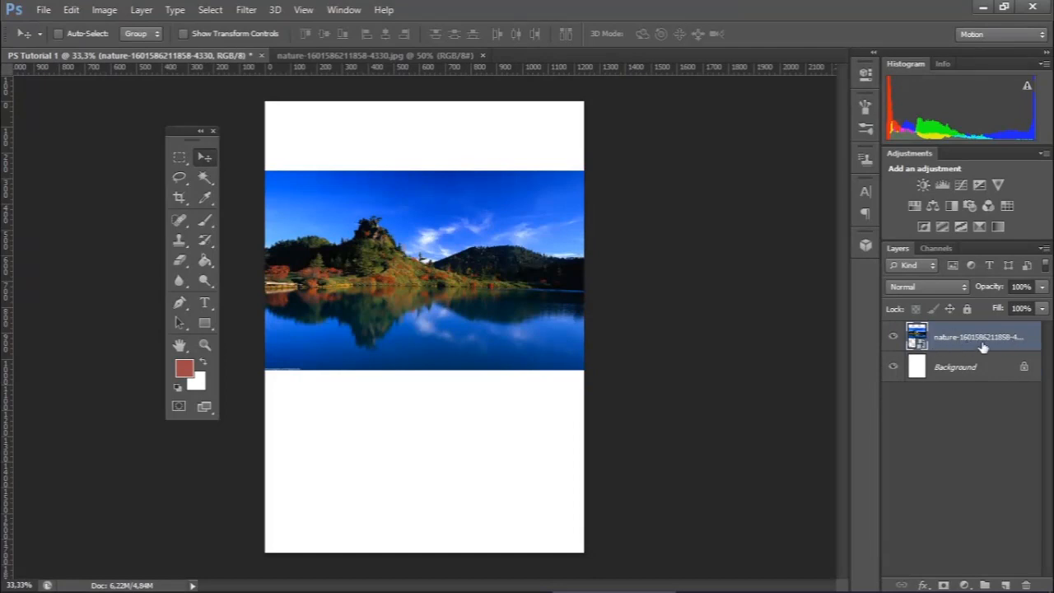
pyautogui.click(408, 56)
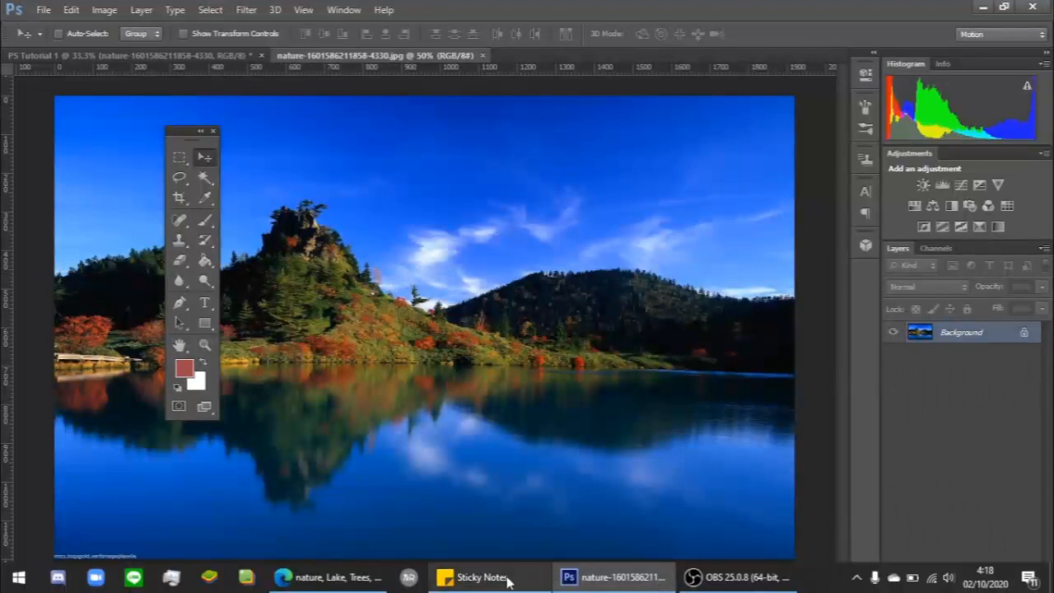
# Step: Consult the color correction topics in Sticky Notes, return to the lake picture, and dock the Tools panel at the workspace's left edge
pyautogui.click(501, 577)
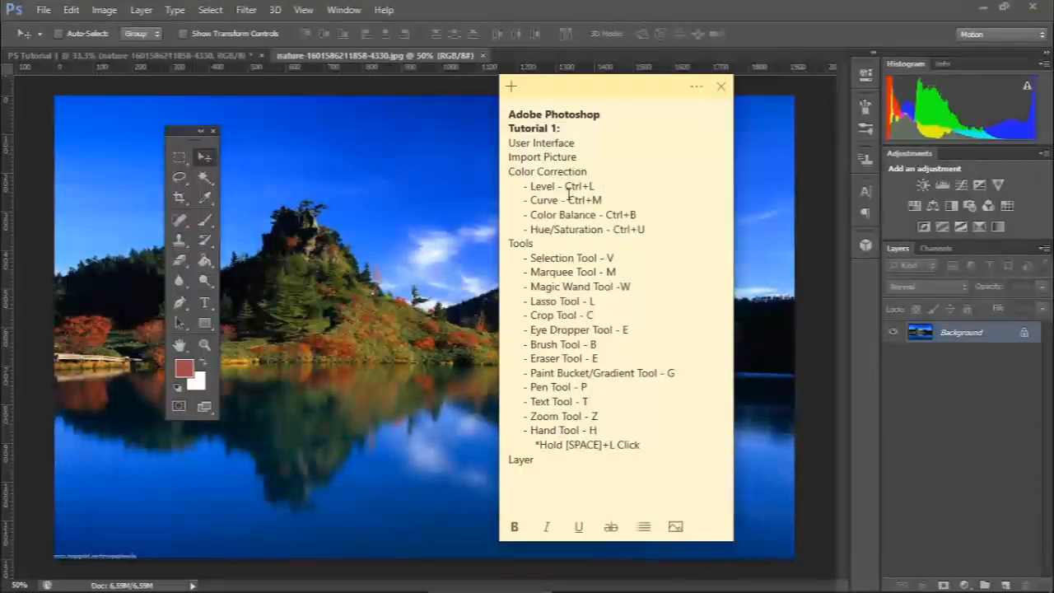
pyautogui.click(373, 63)
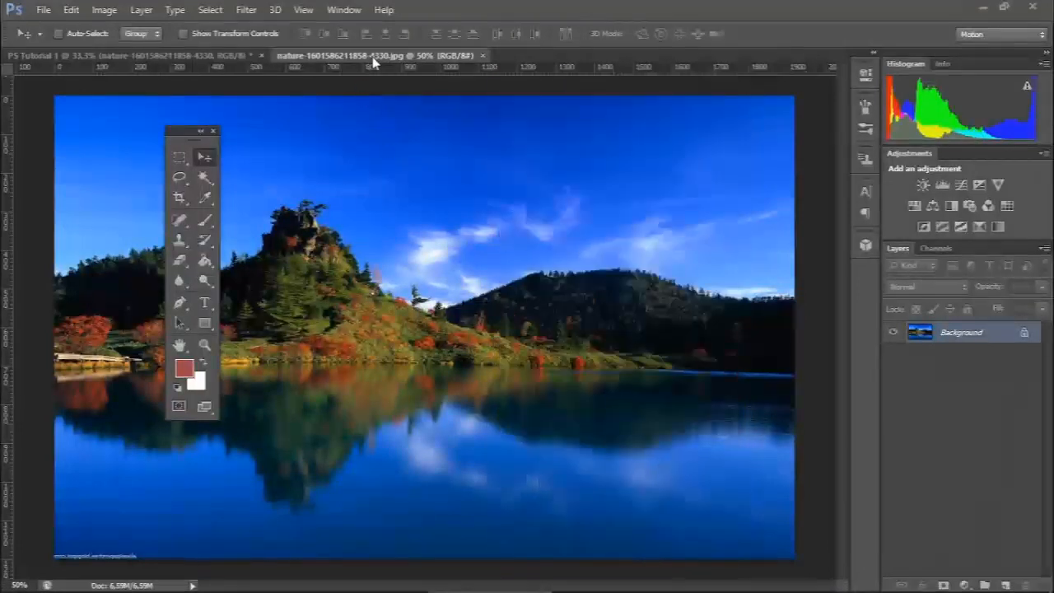
pyautogui.moveTo(184, 139); pyautogui.dragTo(14, 96)
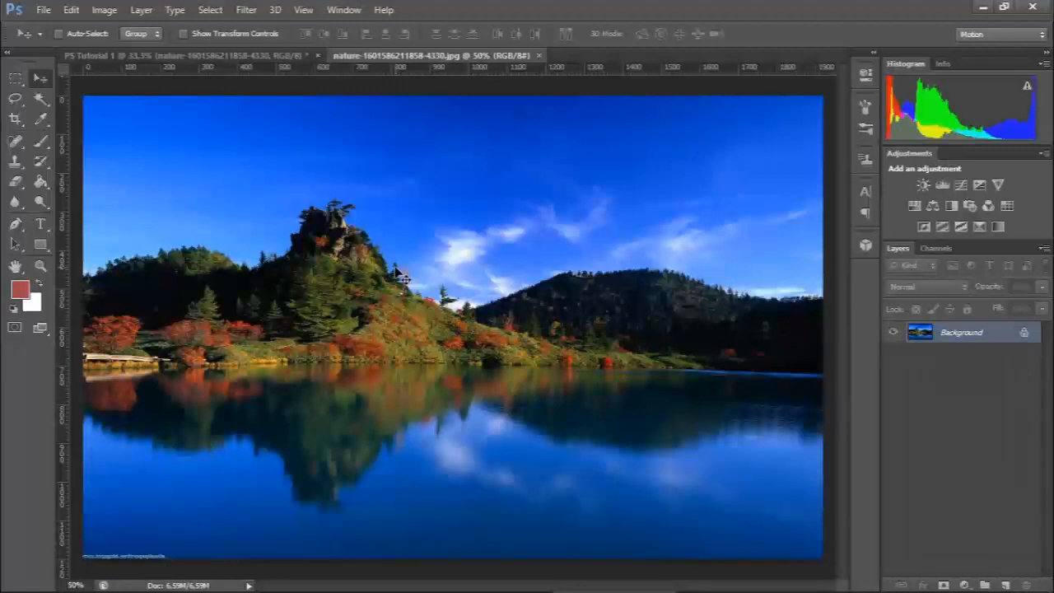
# Step: Try a Levels adjustment on the lake picture with the RGB shadow input at 65 and the midtone input at 1,91
pyautogui.click(105, 11)
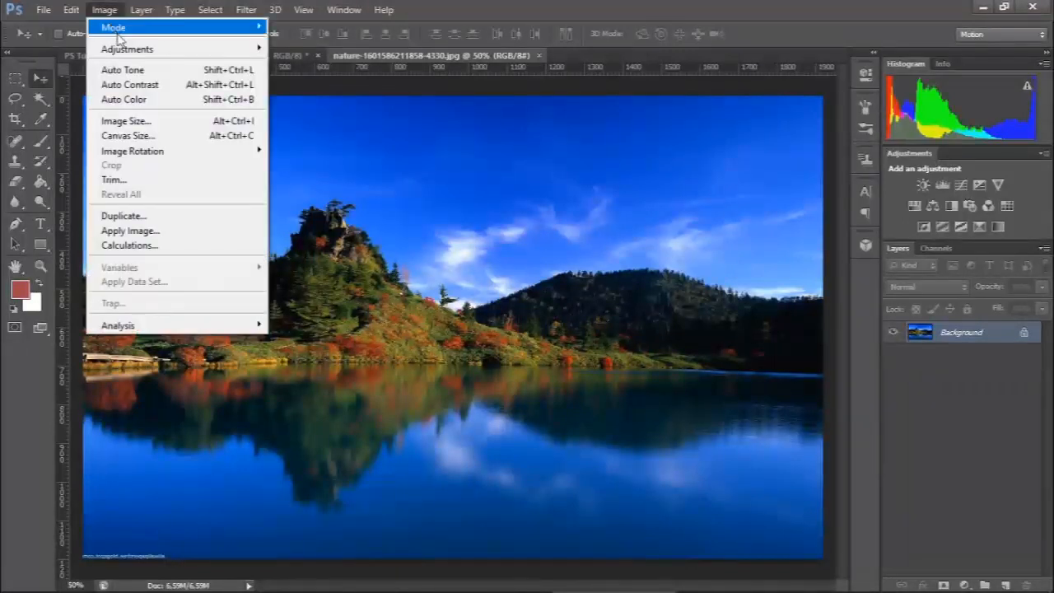
pyautogui.moveTo(129, 51)
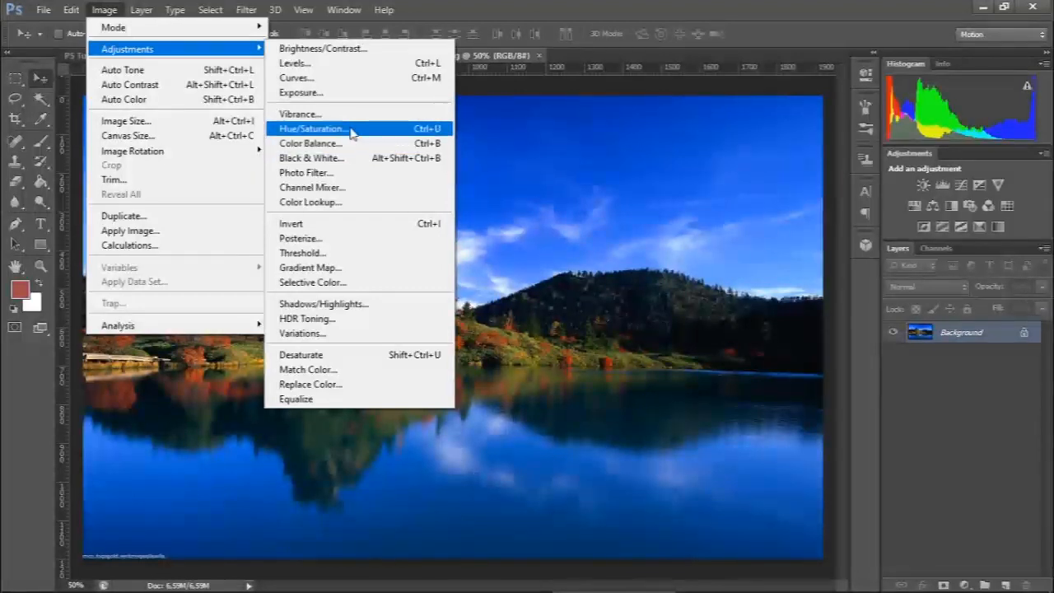
pyautogui.click(363, 66)
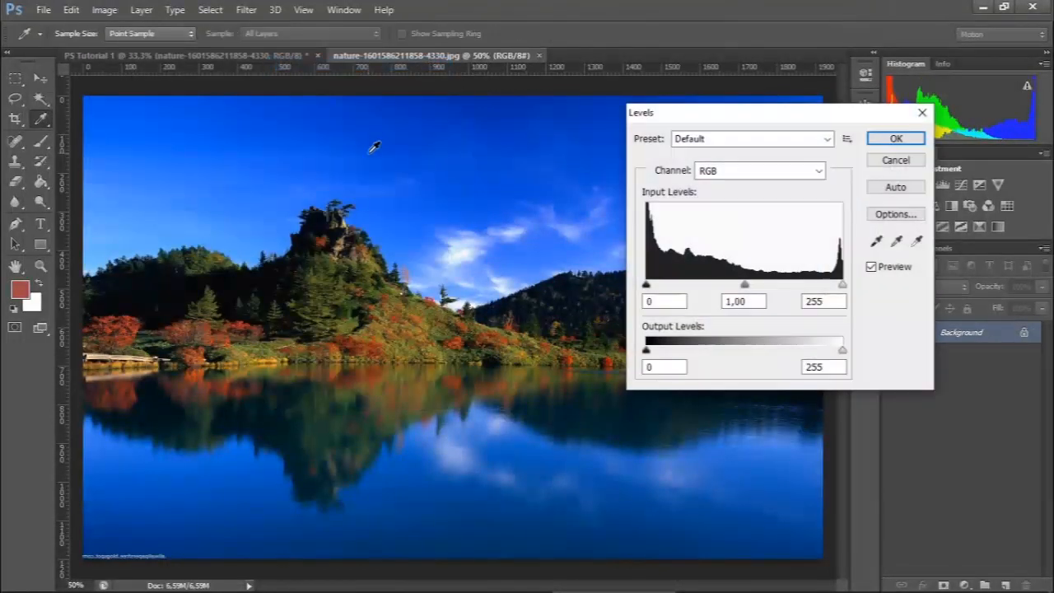
pyautogui.moveTo(739, 118); pyautogui.dragTo(510, 159)
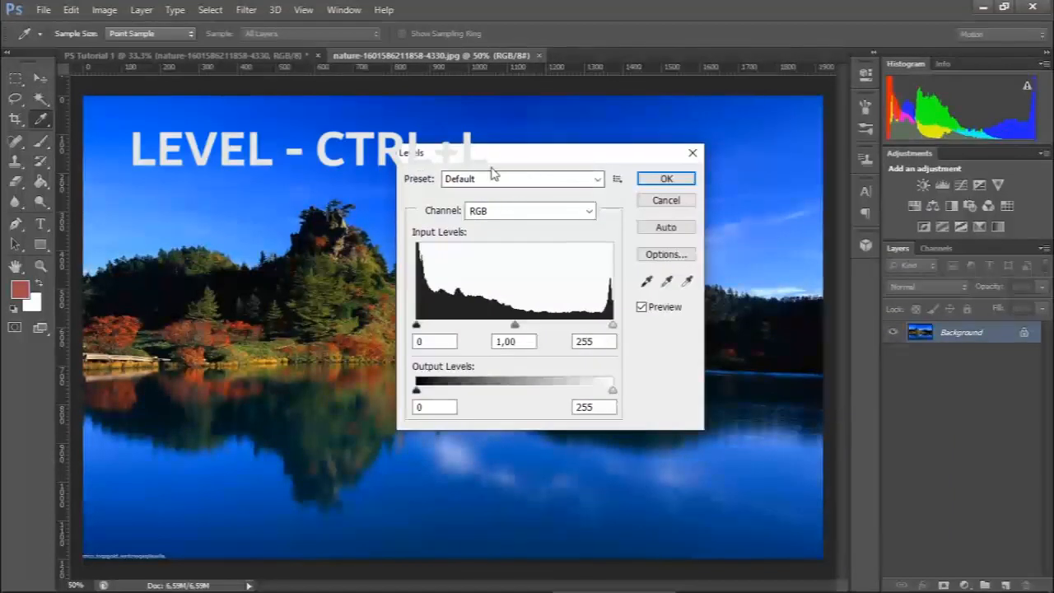
pyautogui.moveTo(541, 160); pyautogui.dragTo(631, 165)
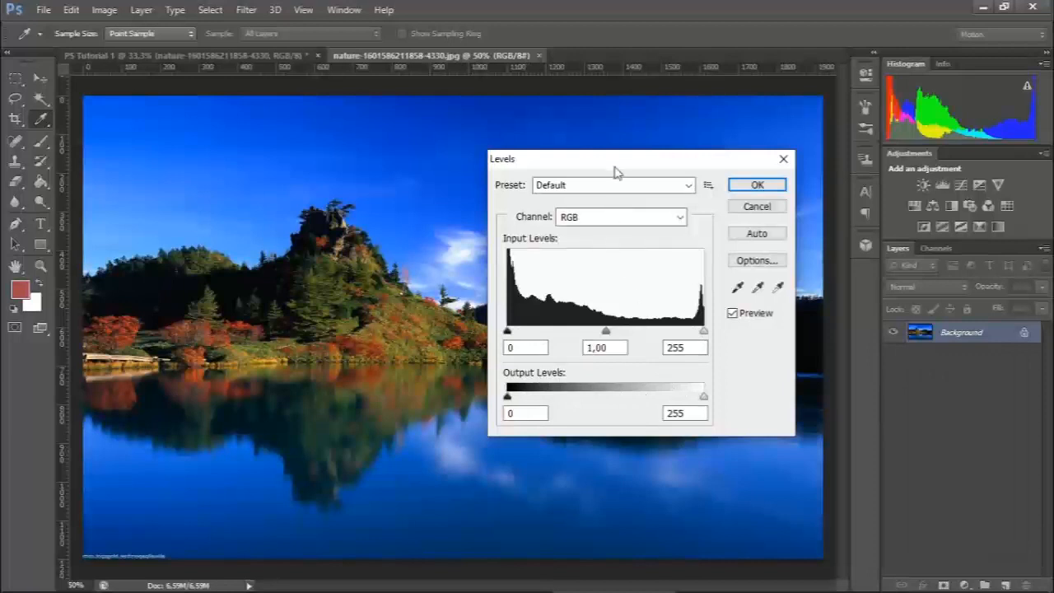
pyautogui.moveTo(618, 165); pyautogui.dragTo(672, 153)
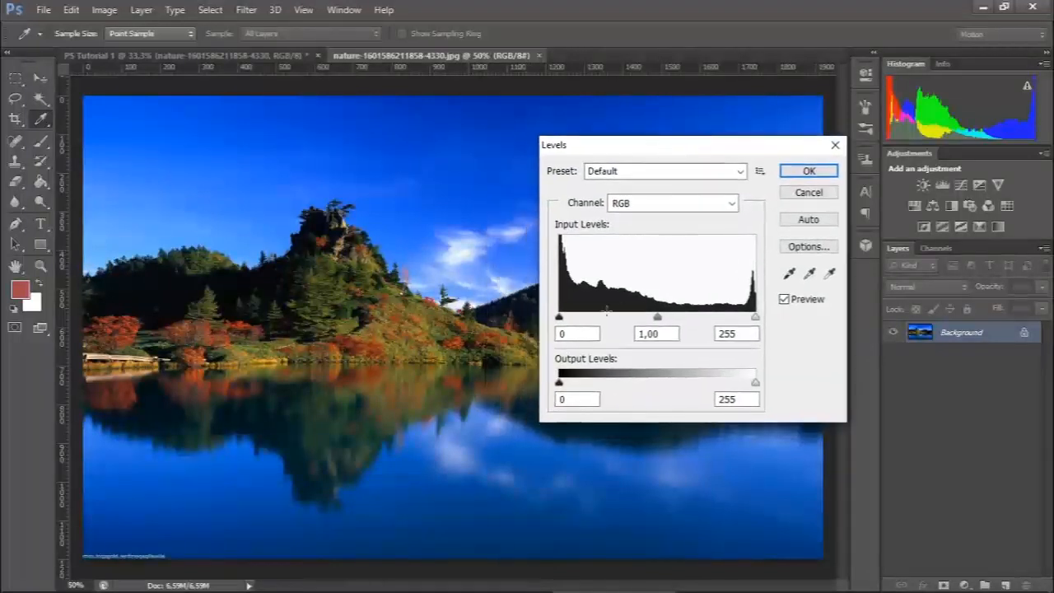
pyautogui.moveTo(561, 321); pyautogui.dragTo(609, 320)
pyautogui.moveTo(683, 322); pyautogui.dragTo(648, 320)
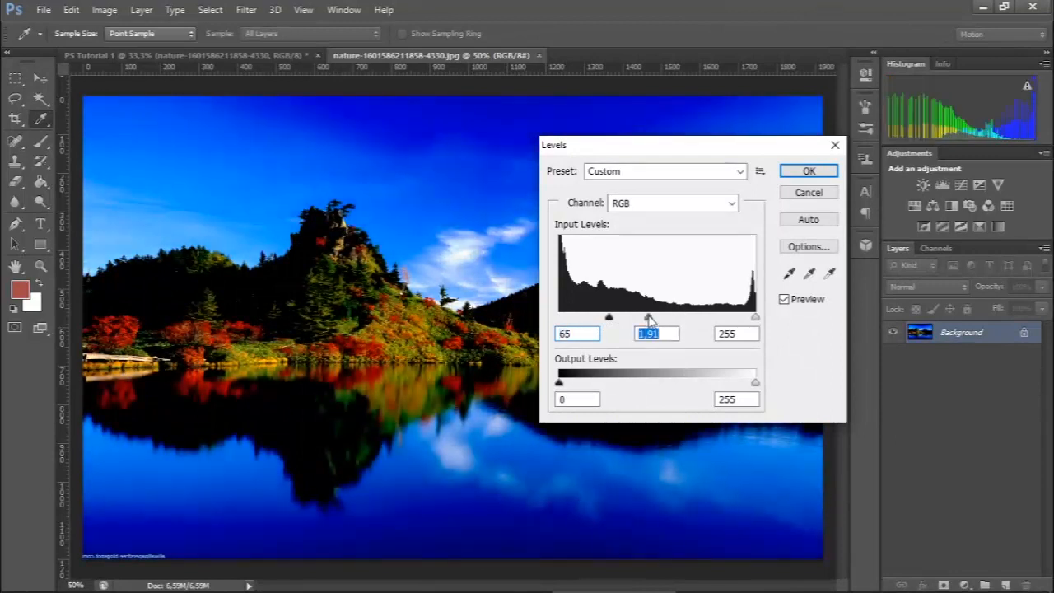
# Step: Set the RGB input levels to 0, 0,39 and 255 and apply the Levels adjustment to darken the picture
pyautogui.moveTo(756, 321); pyautogui.dragTo(557, 324)
pyautogui.moveTo(690, 320); pyautogui.dragTo(759, 321)
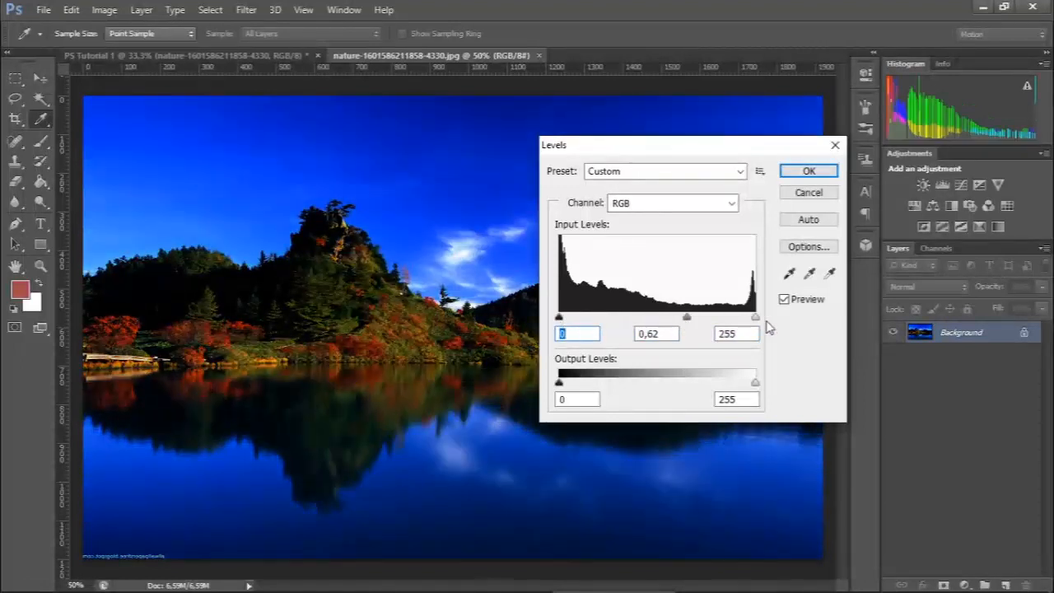
pyautogui.moveTo(686, 319); pyautogui.dragTo(711, 324)
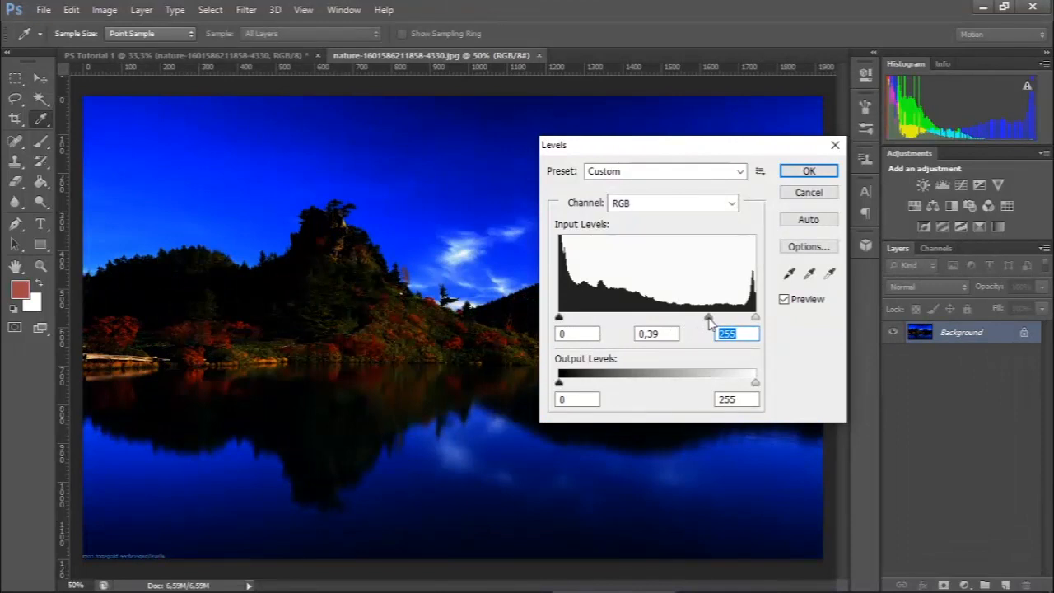
pyautogui.click(807, 171)
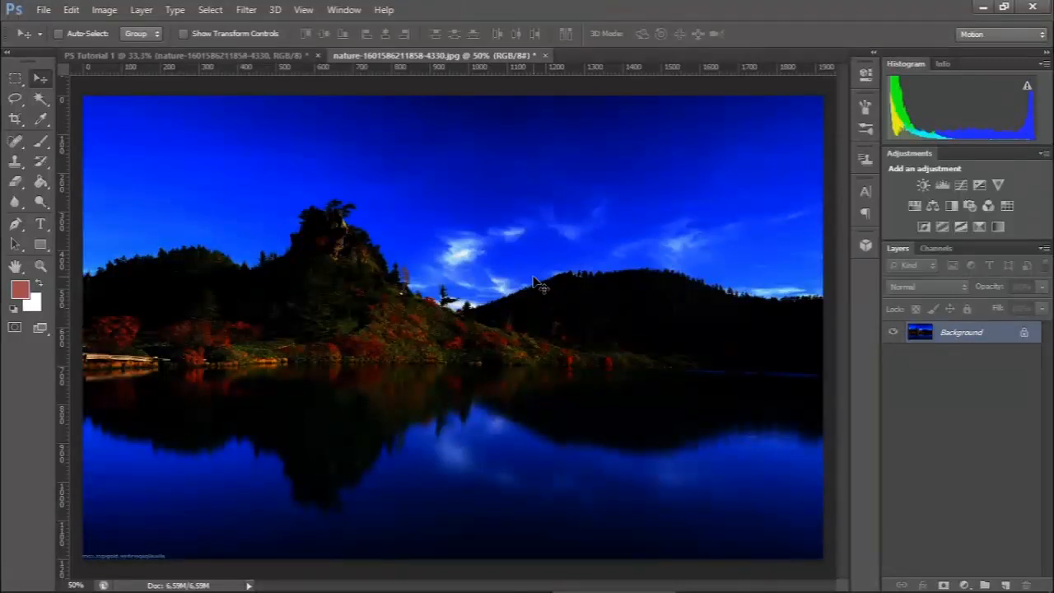
# Step: Compare the picture before and after the Levels darkening by undoing and redoing it twice, ending on the darkened version
pyautogui.hotkey('ctrl', 'z')
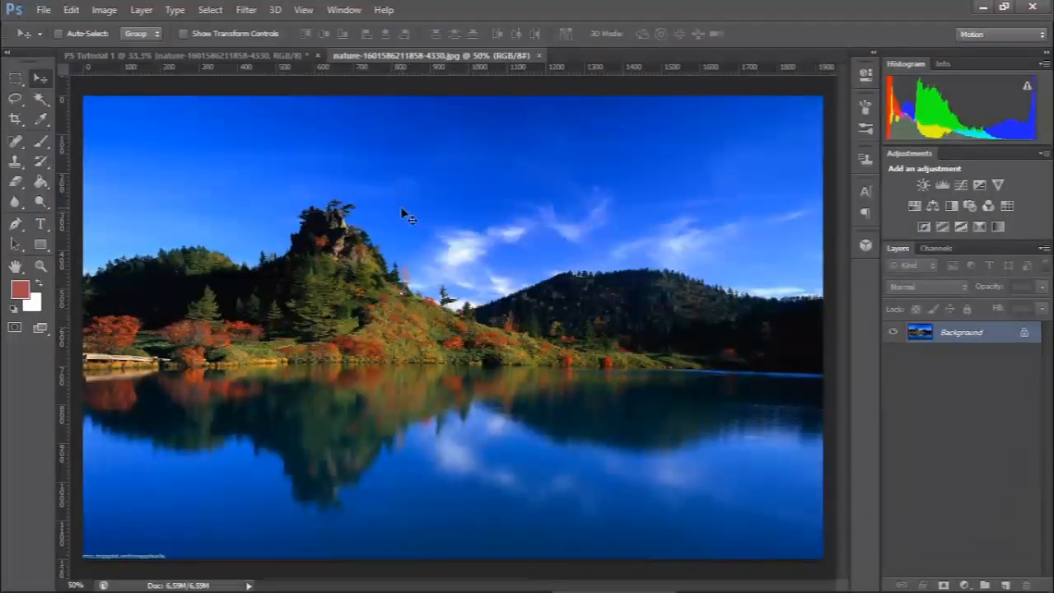
pyautogui.hotkey('ctrl', 'z')
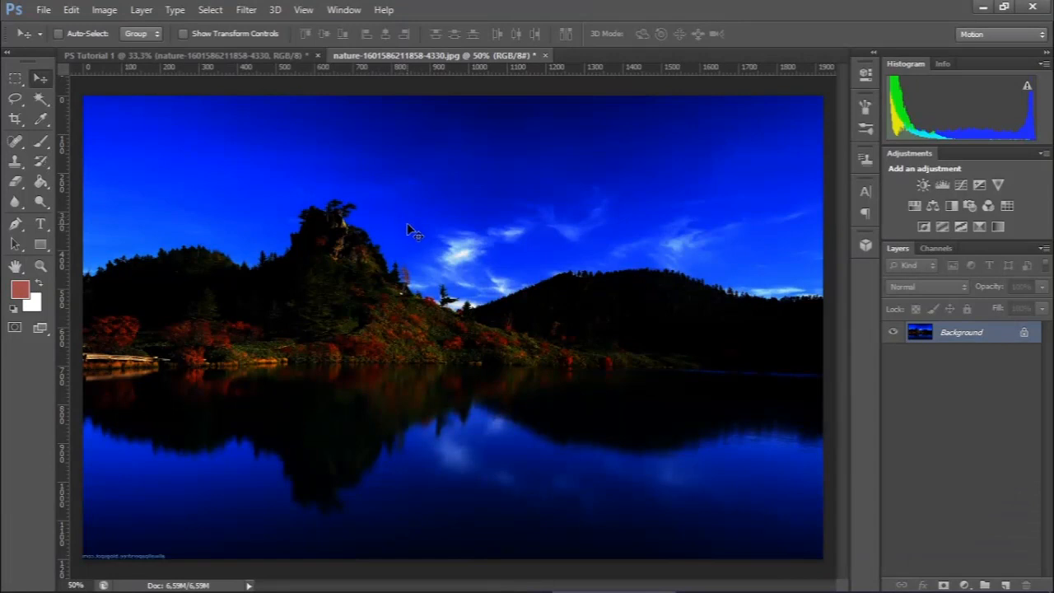
pyautogui.hotkey('ctrl', 'z')
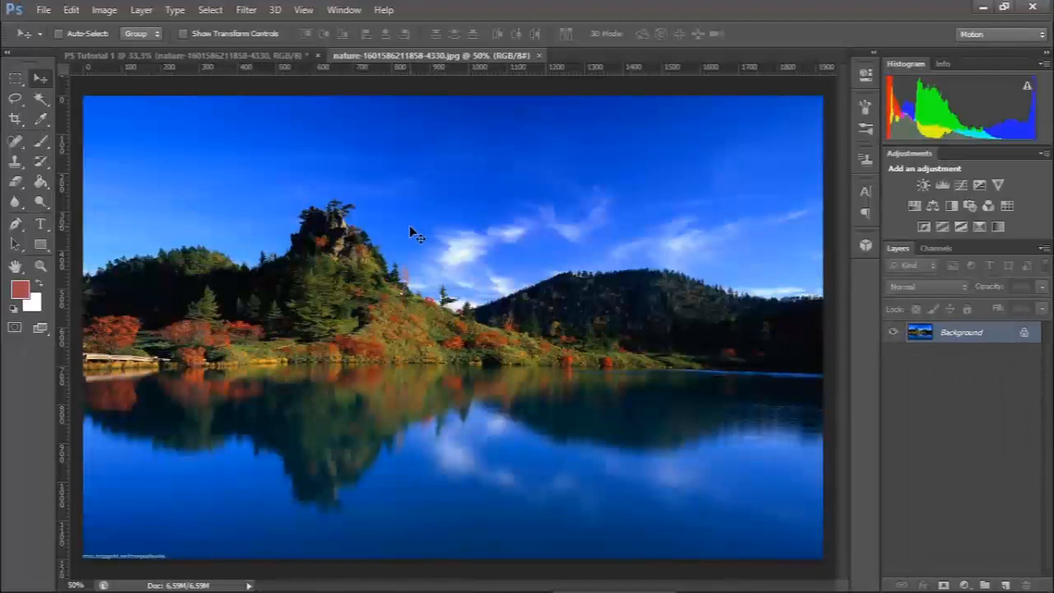
pyautogui.hotkey('ctrl', 'z')
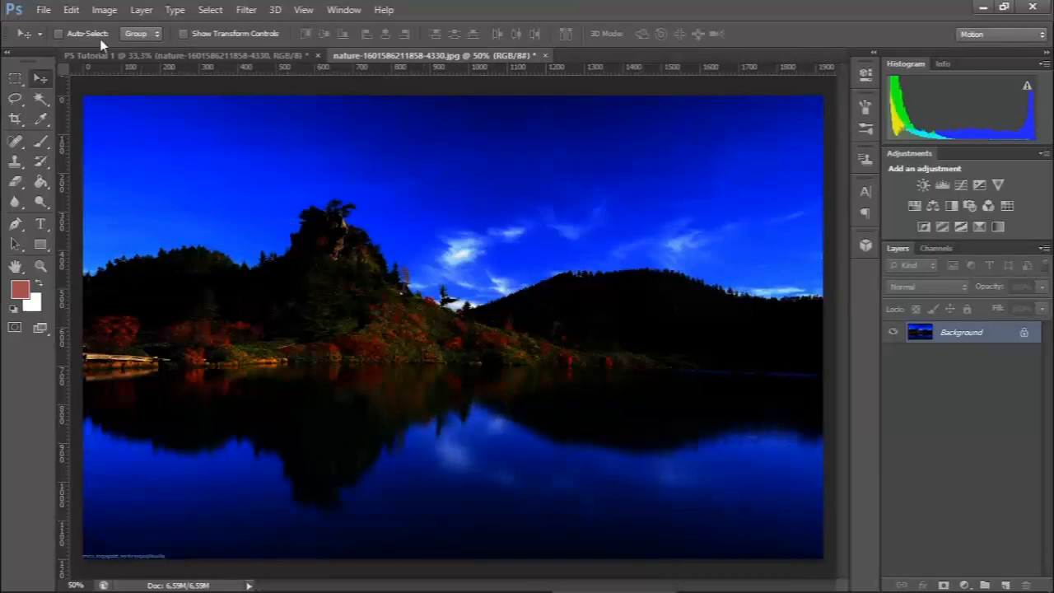
# Step: Apply another Levels adjustment to the Red channel, lowering its highlight input to 116
pyautogui.click(106, 11)
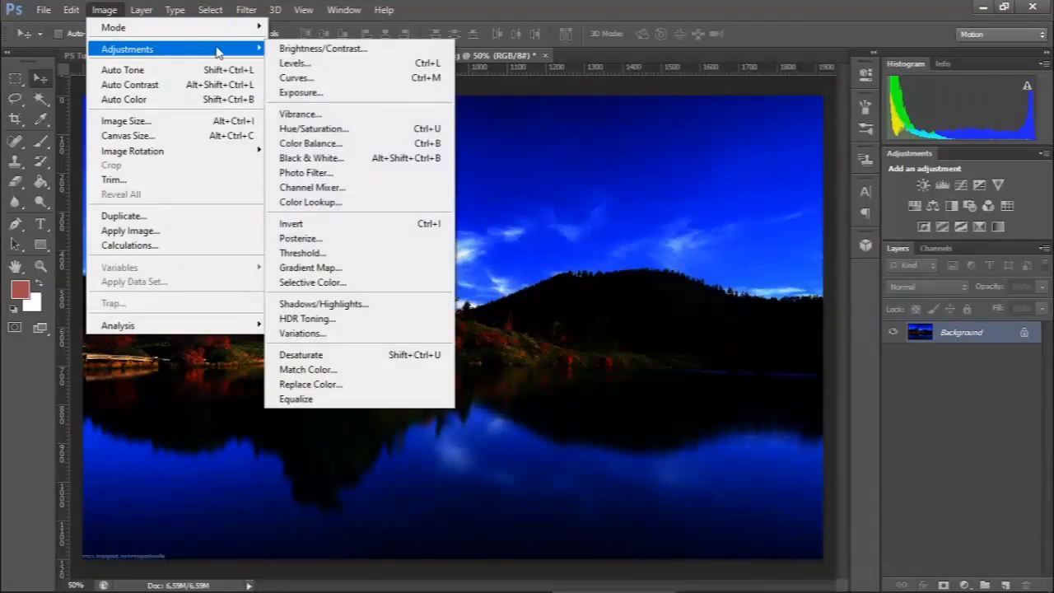
pyautogui.click(360, 73)
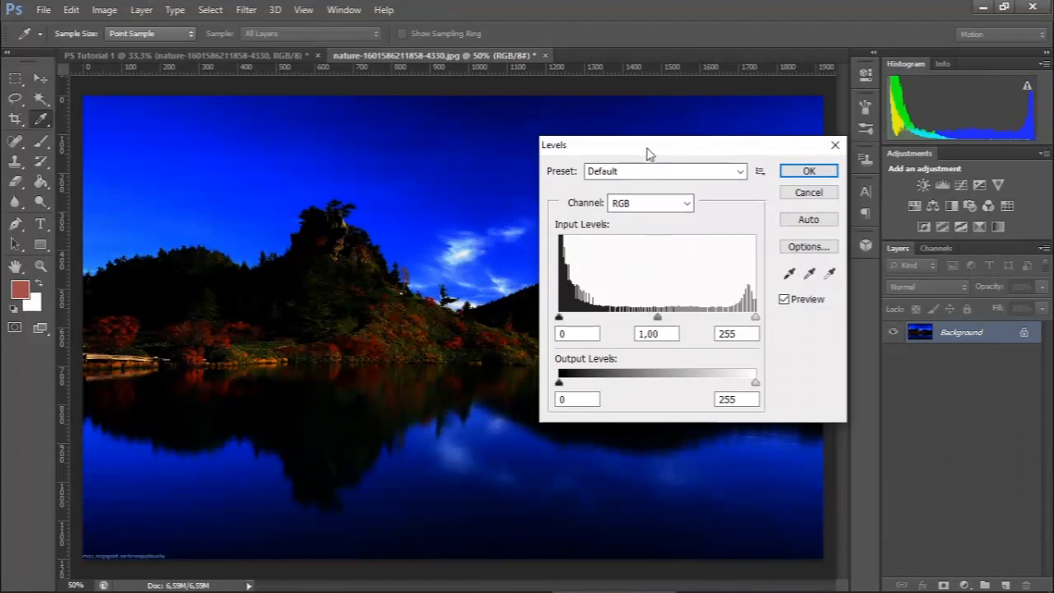
pyautogui.moveTo(651, 146); pyautogui.dragTo(672, 138)
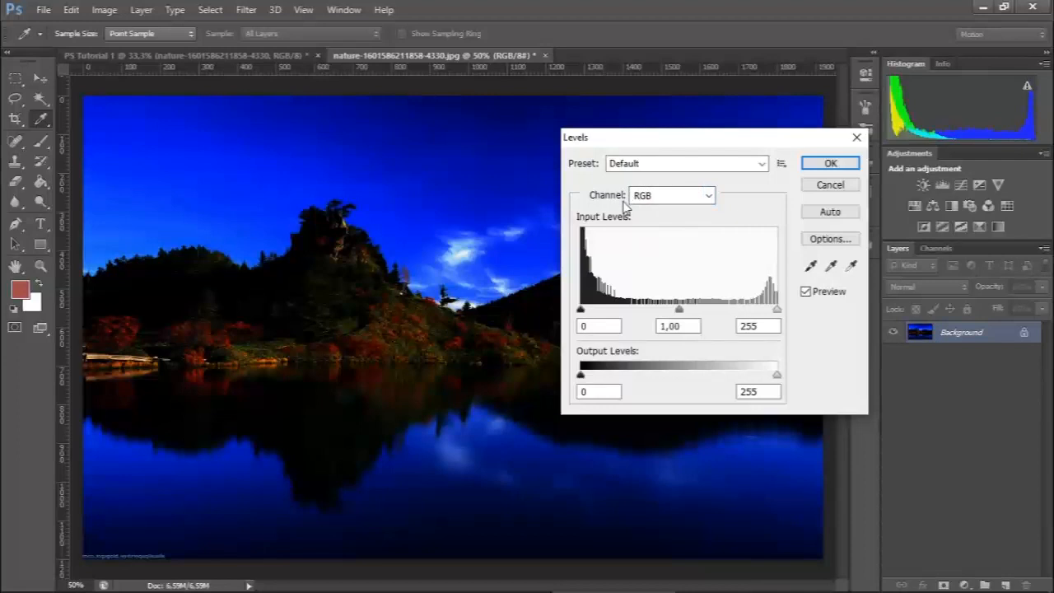
pyautogui.click(708, 197)
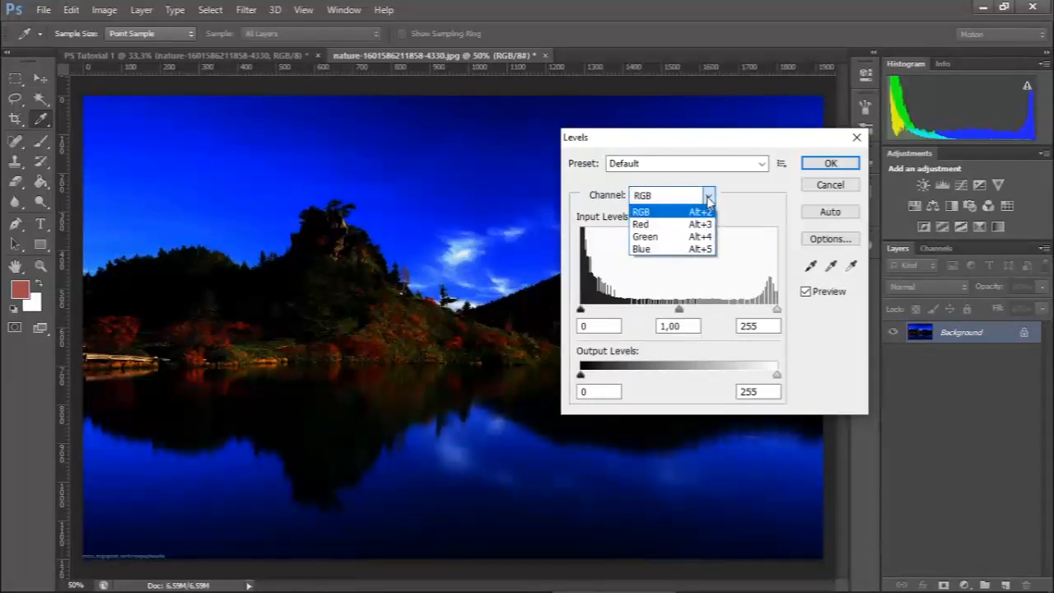
pyautogui.click(673, 225)
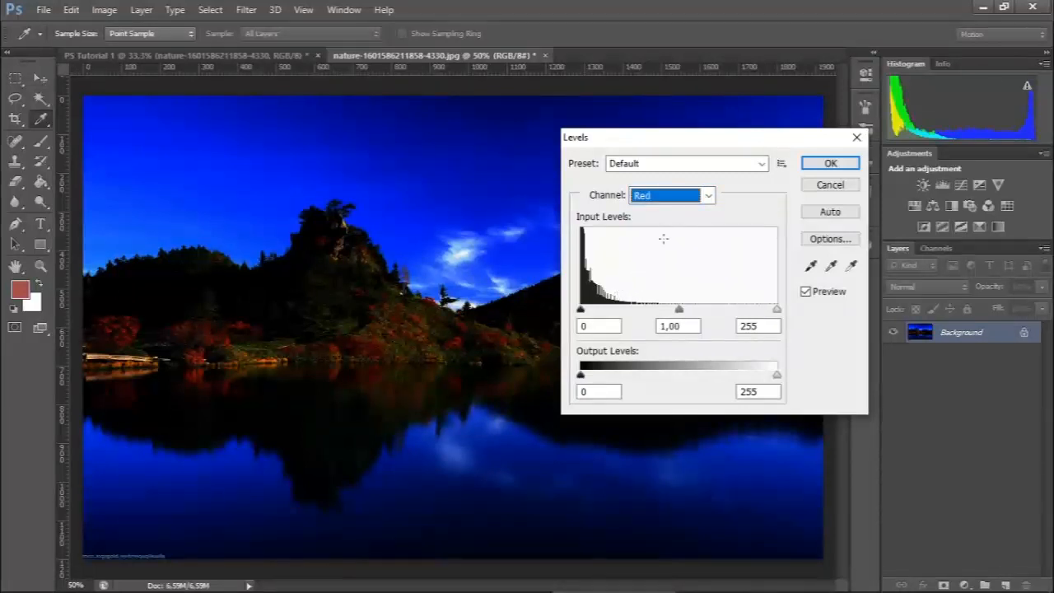
pyautogui.moveTo(580, 311)
pyautogui.mouseDown()
pyautogui.moveTo(653, 312)
pyautogui.moveTo(557, 307)
pyautogui.mouseUp()
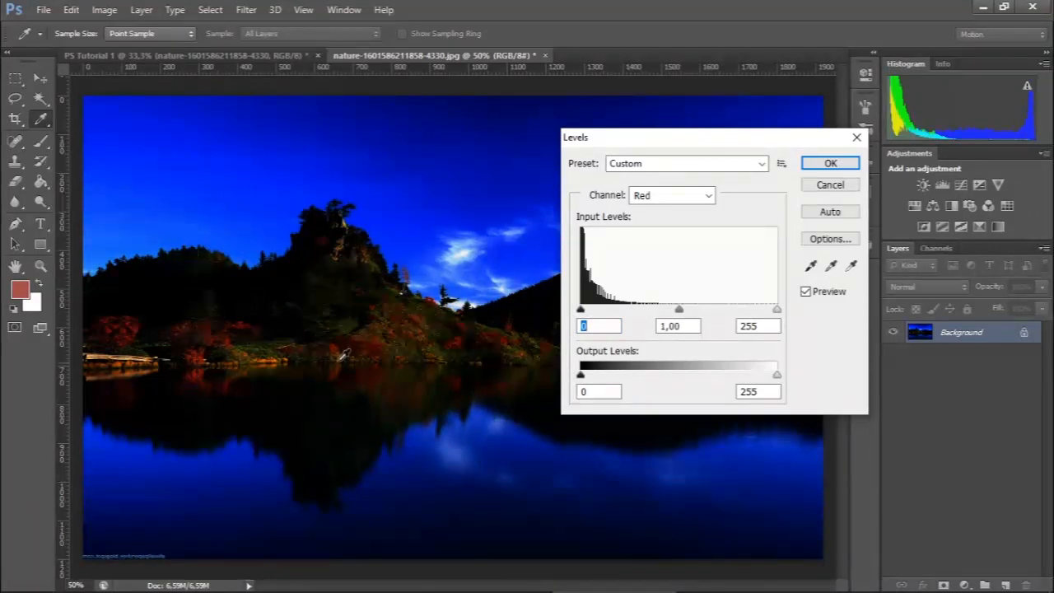
pyautogui.moveTo(583, 311)
pyautogui.mouseDown()
pyautogui.moveTo(683, 312)
pyautogui.moveTo(582, 312)
pyautogui.mouseUp()
pyautogui.moveTo(778, 318); pyautogui.dragTo(673, 316)
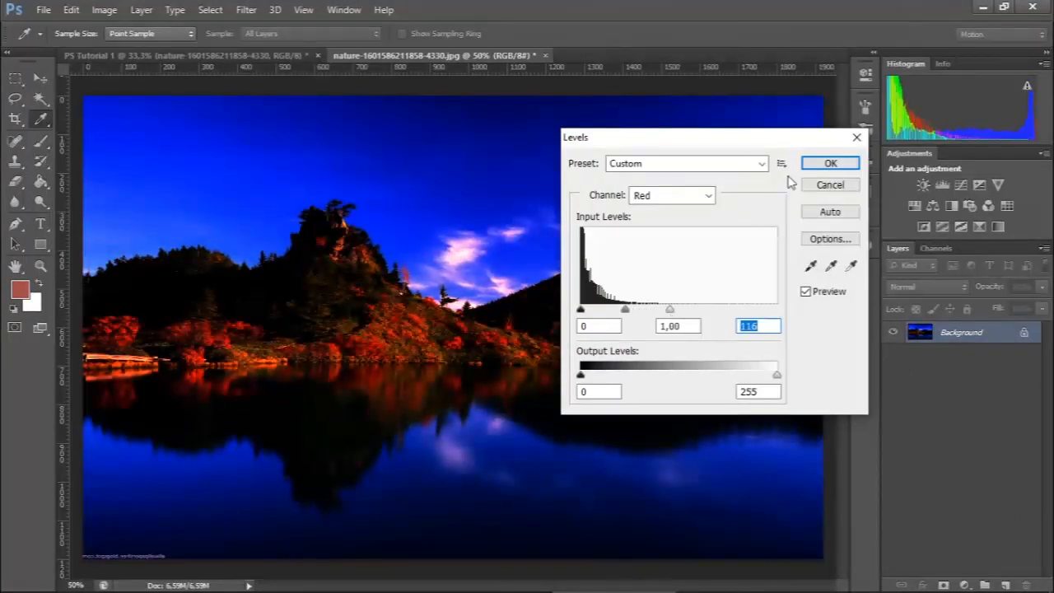
pyautogui.click(832, 163)
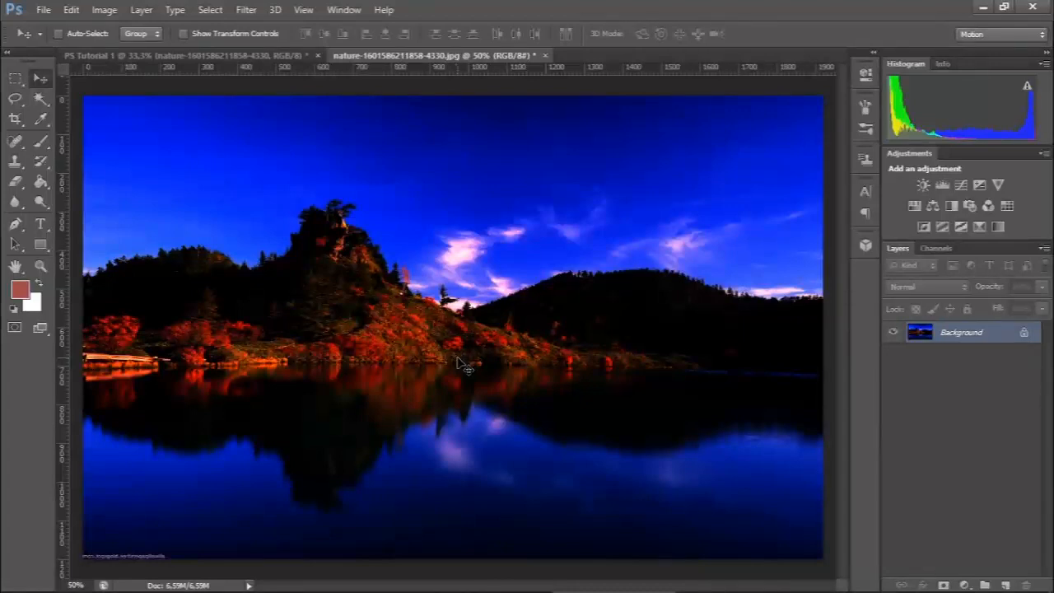
# Step: Undo and redo the Red channel Levels change, then step back through both Levels adjustments to the original picture
pyautogui.hotkey('ctrl', 'z')
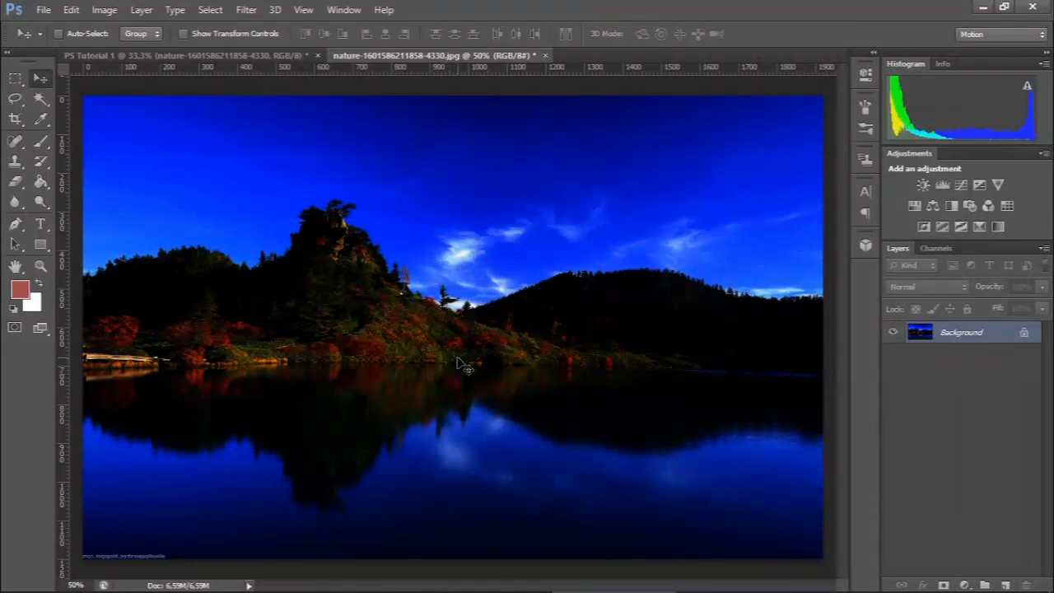
pyautogui.hotkey('ctrl', 'z')
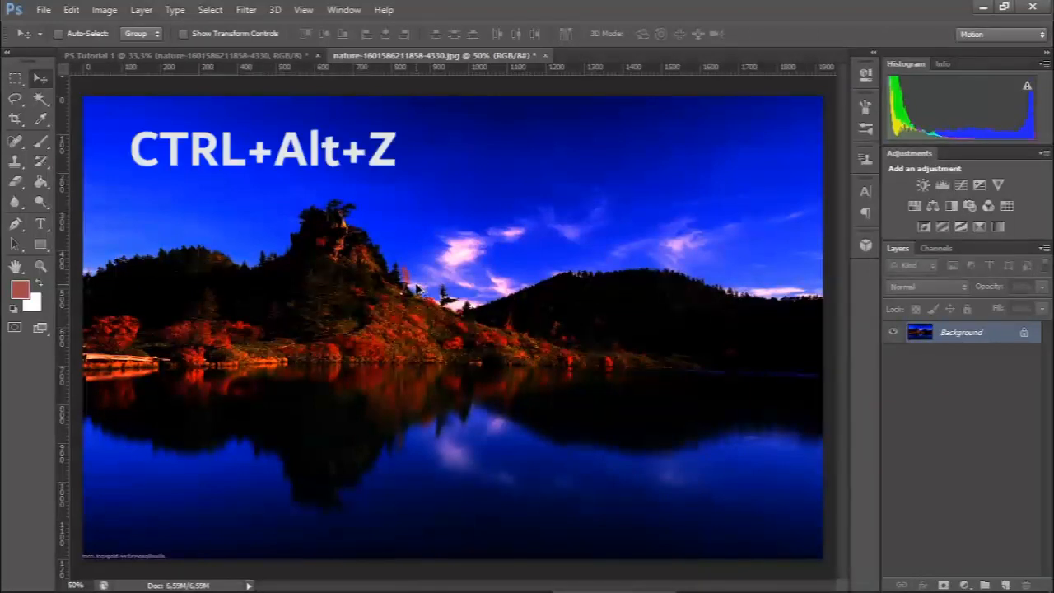
pyautogui.hotkey('ctrl', 'alt', 'z')
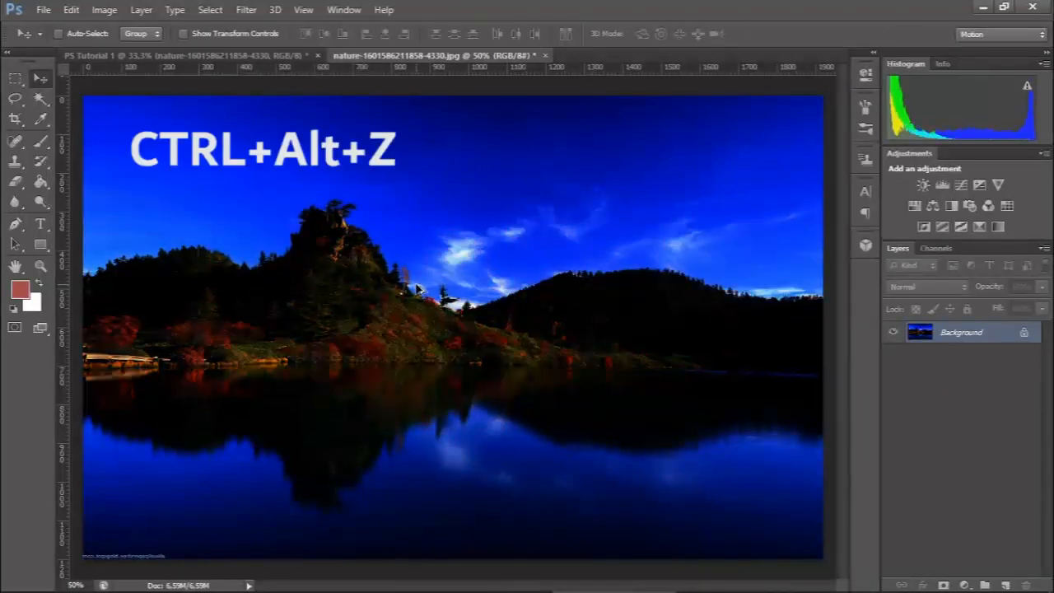
pyautogui.hotkey('ctrl', 'alt', 'z')
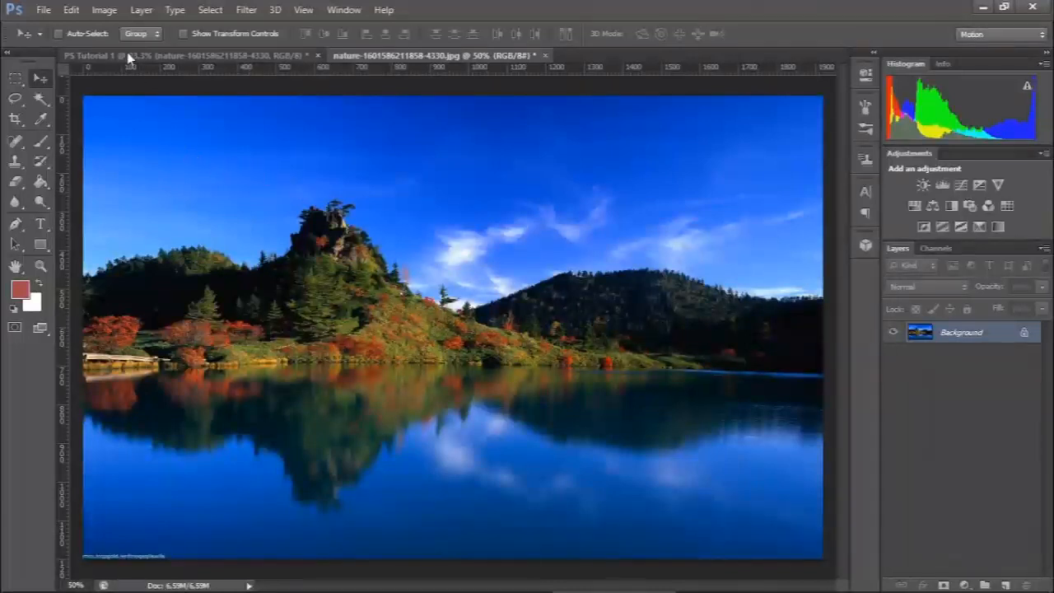
# Step: Start a Curves adjustment and bend the RGB curve down with a point at input 148, output 87
pyautogui.click(105, 10)
pyautogui.moveTo(121, 51)
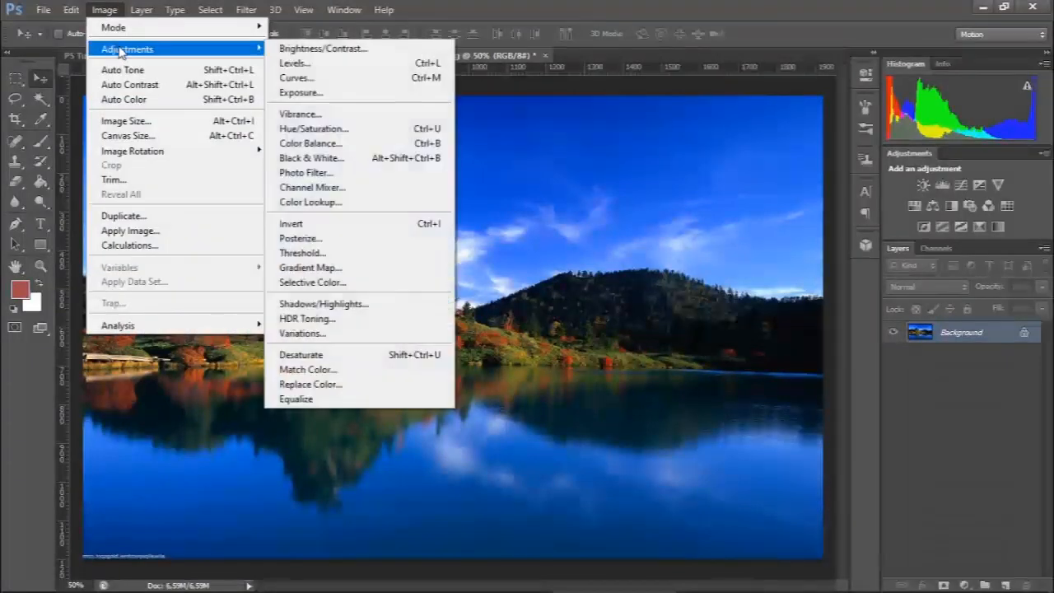
pyautogui.click(353, 79)
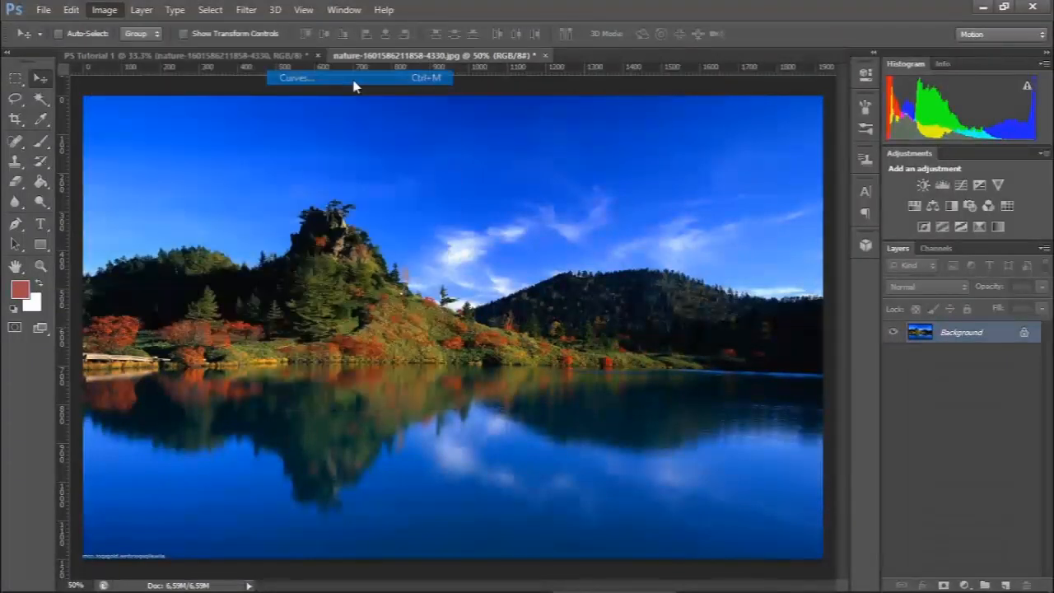
pyautogui.moveTo(486, 72); pyautogui.dragTo(676, 115)
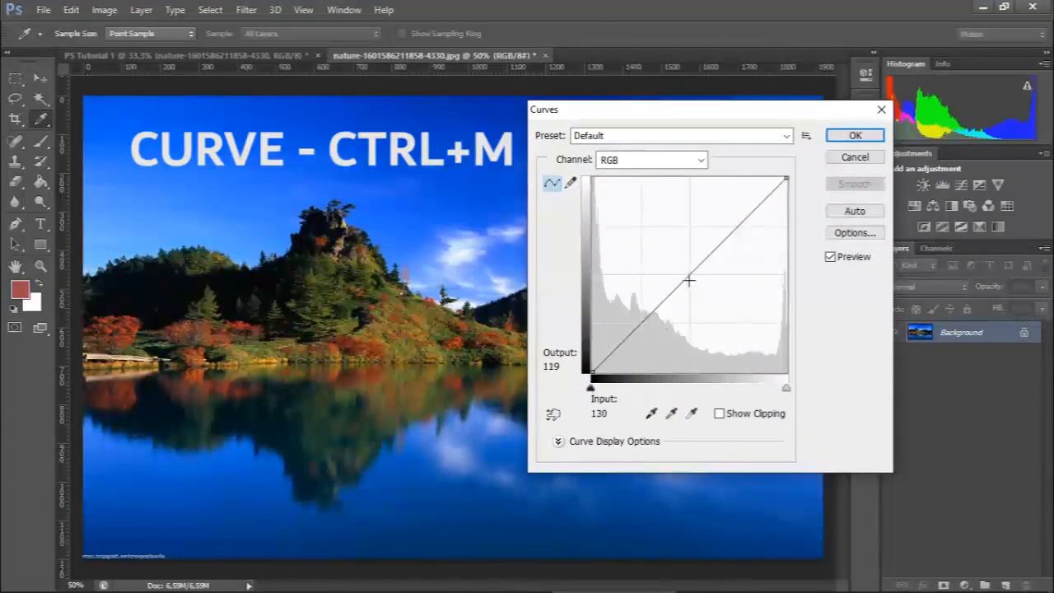
pyautogui.moveTo(685, 280); pyautogui.dragTo(705, 304)
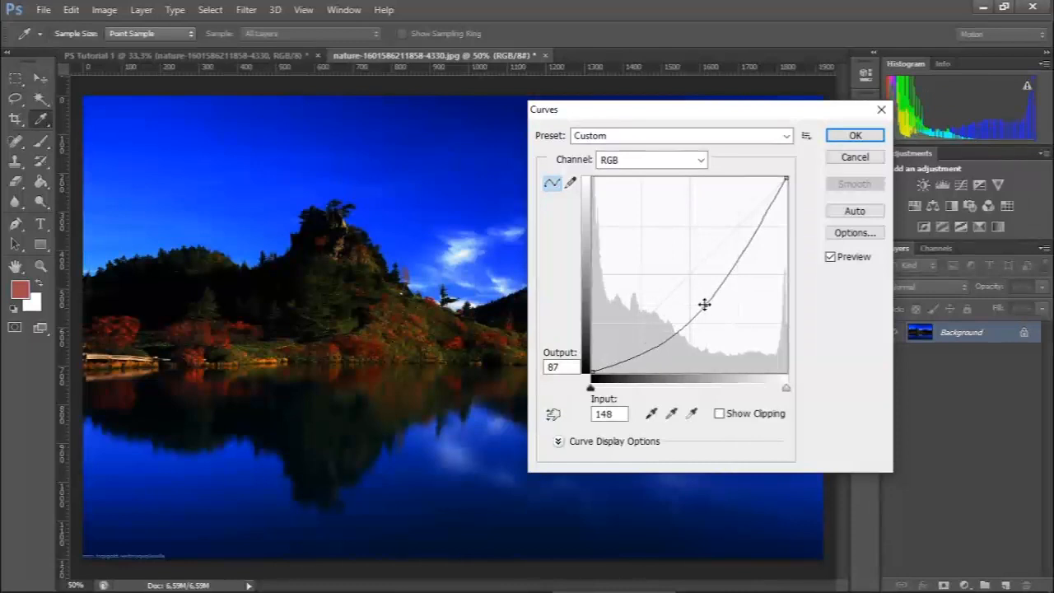
# Step: Shape the Green channel curve with points at input 79, output 136 and input 142, output 168
pyautogui.click(682, 165)
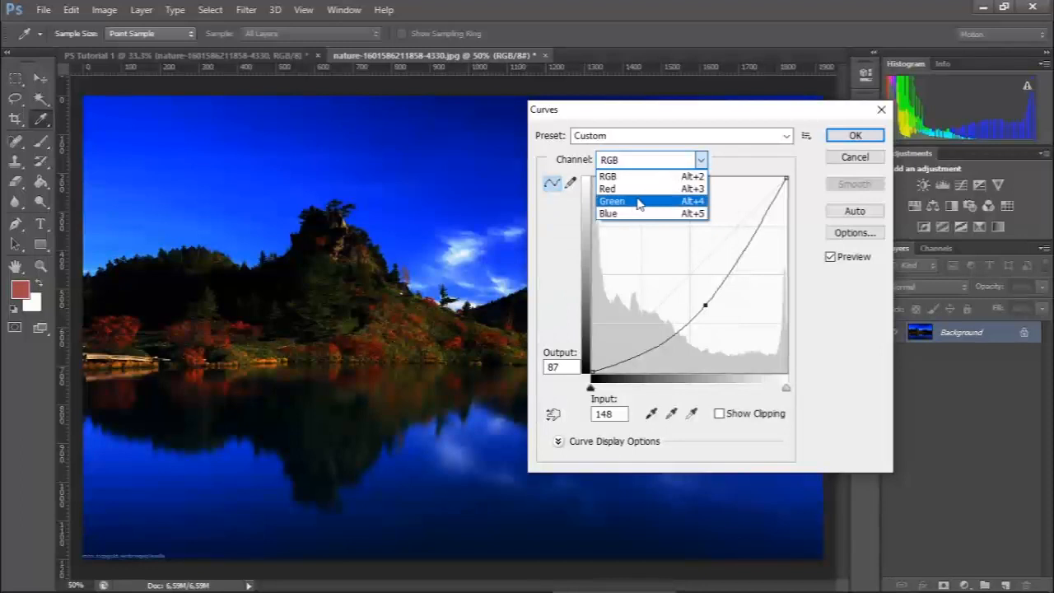
pyautogui.click(635, 206)
pyautogui.moveTo(677, 288); pyautogui.dragTo(651, 268)
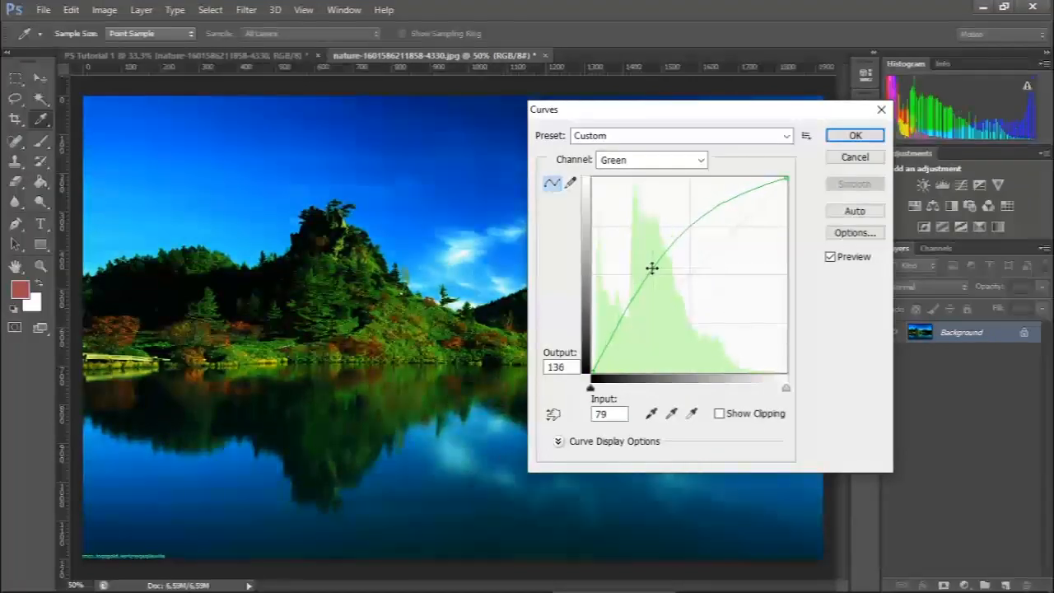
pyautogui.click(704, 221)
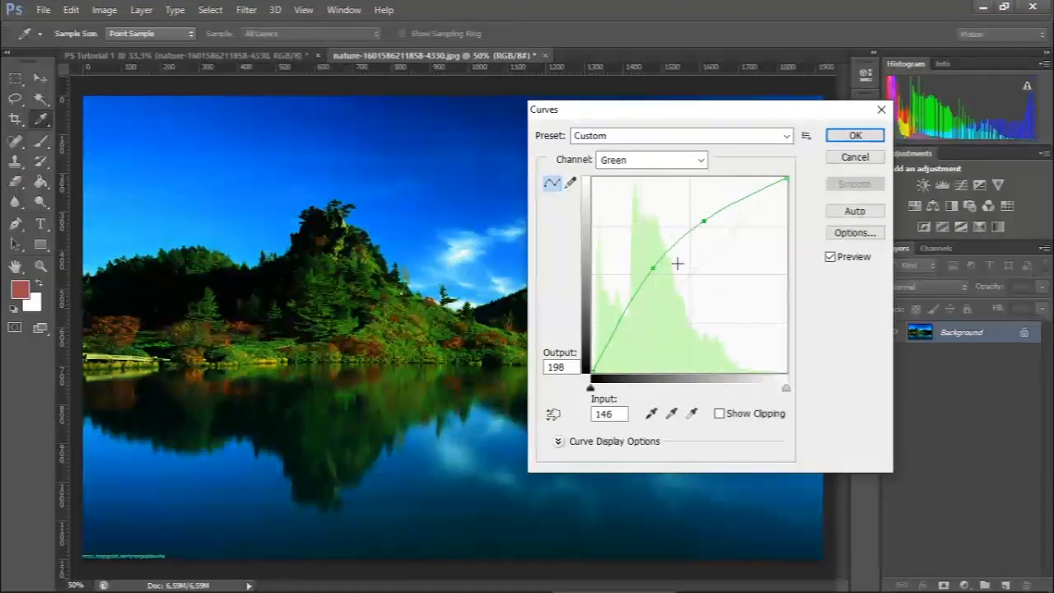
pyautogui.click(682, 163)
pyautogui.click(682, 163)
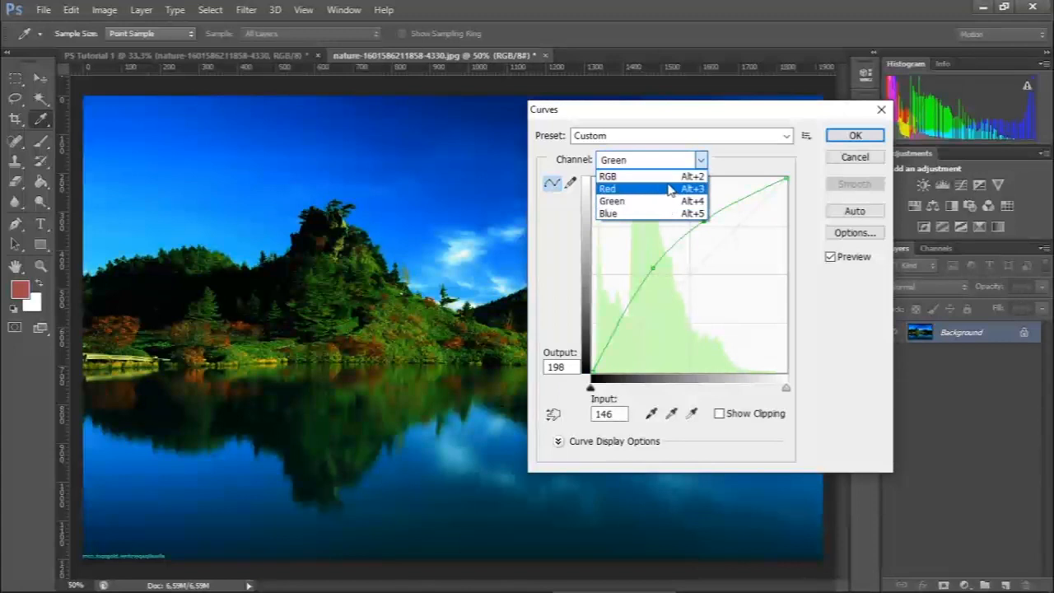
pyautogui.click(730, 168)
pyautogui.moveTo(704, 220); pyautogui.dragTo(701, 244)
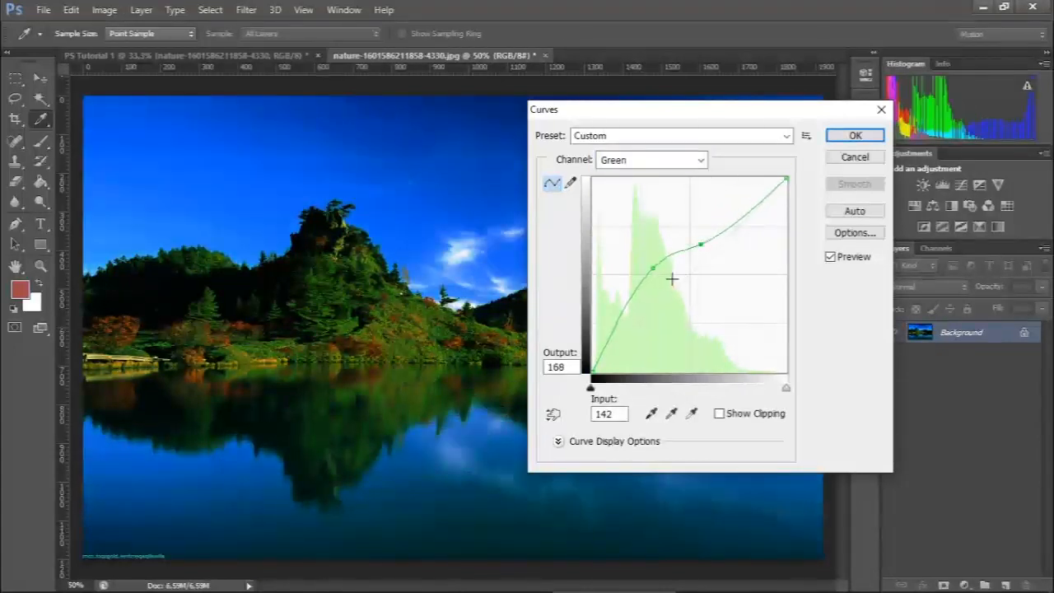
# Step: Move the Green curve points to input 65, output 136 and input 152, output 160, and raise the Blue curve at input 98, output 147
pyautogui.moveTo(653, 270); pyautogui.dragTo(642, 268)
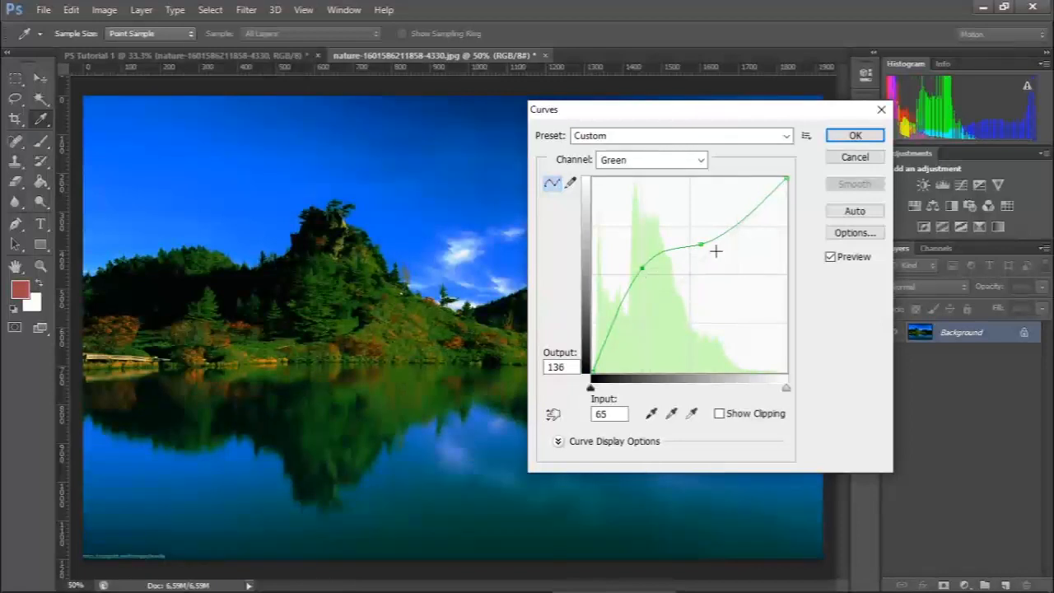
pyautogui.moveTo(703, 244); pyautogui.dragTo(711, 251)
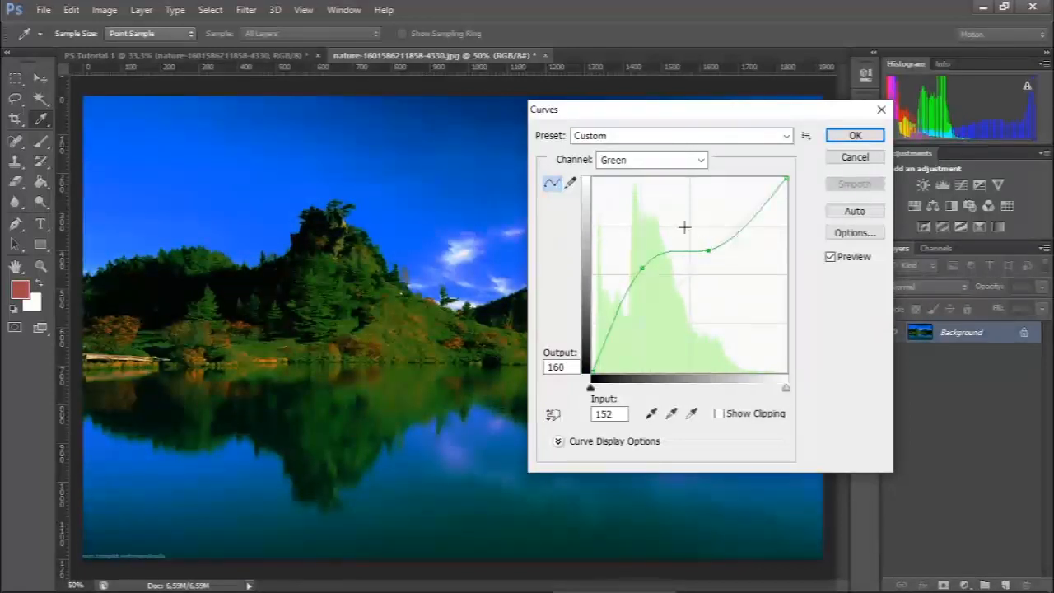
pyautogui.click(674, 160)
pyautogui.click(680, 214)
pyautogui.moveTo(701, 250); pyautogui.dragTo(667, 260)
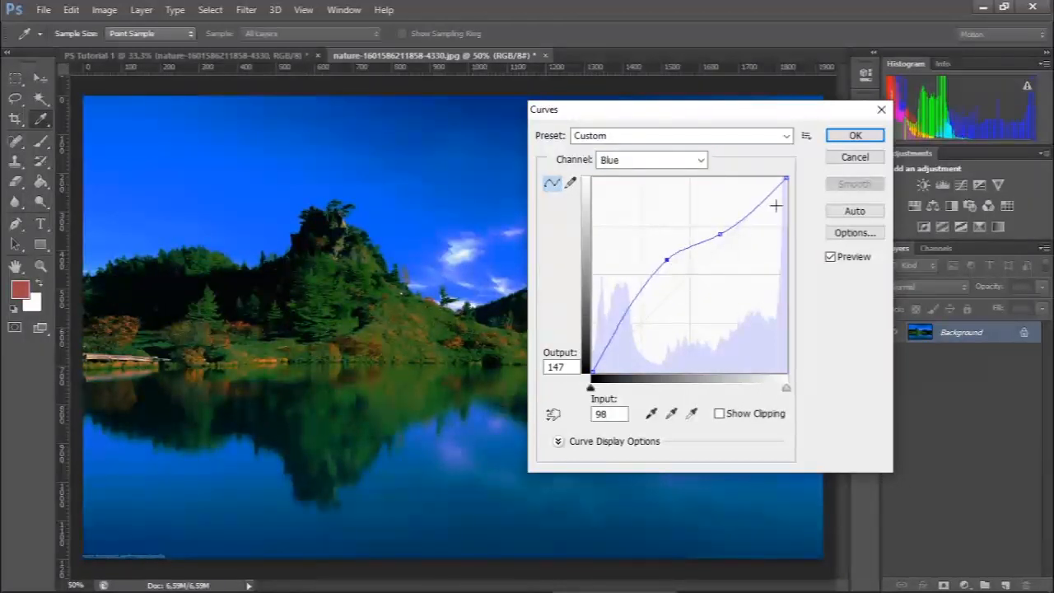
pyautogui.click(855, 135)
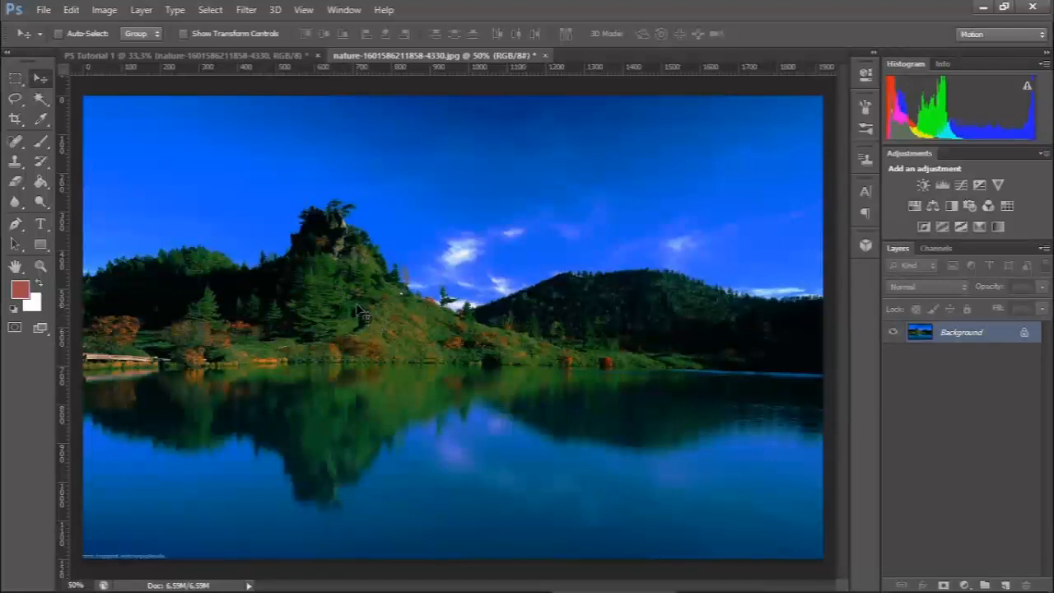
# Step: Apply a Hue/Saturation adjustment to the lake picture with Hue +41, Saturation -58 and Lightness +5
pyautogui.click(102, 11)
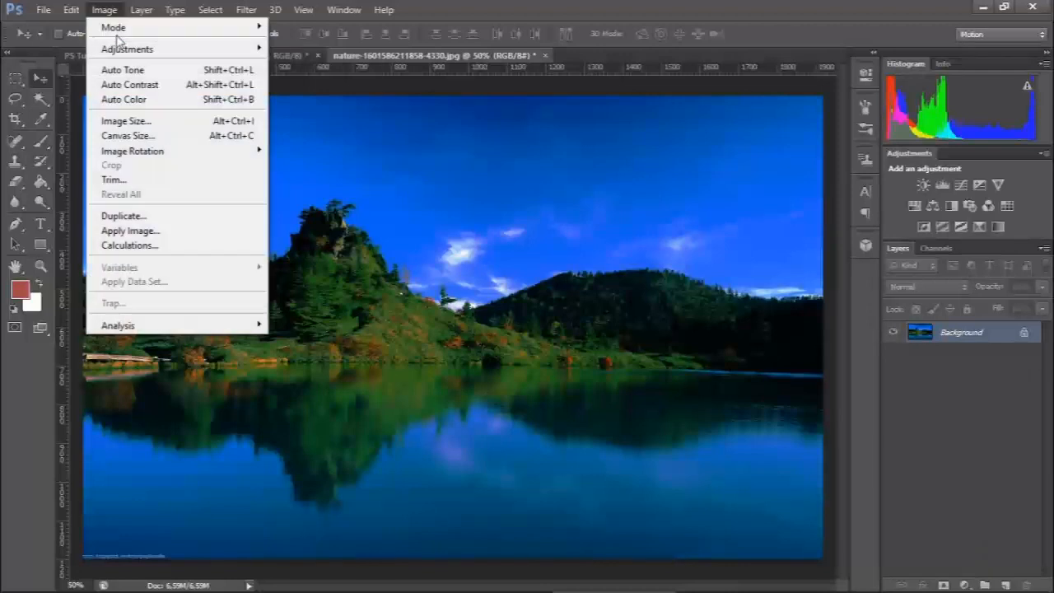
pyautogui.moveTo(170, 51)
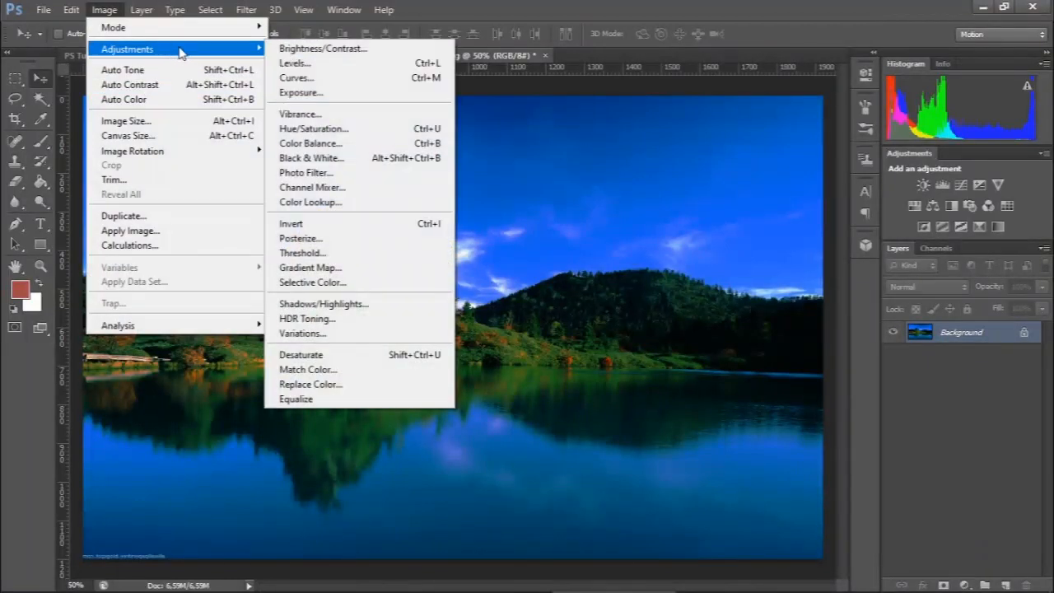
pyautogui.click(372, 130)
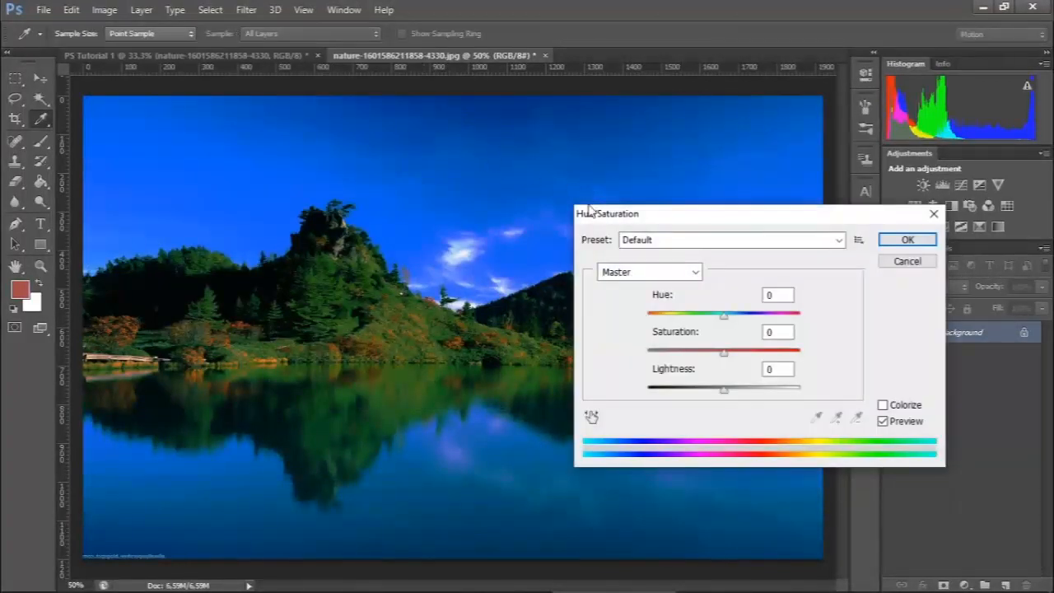
pyautogui.moveTo(711, 215); pyautogui.dragTo(635, 173)
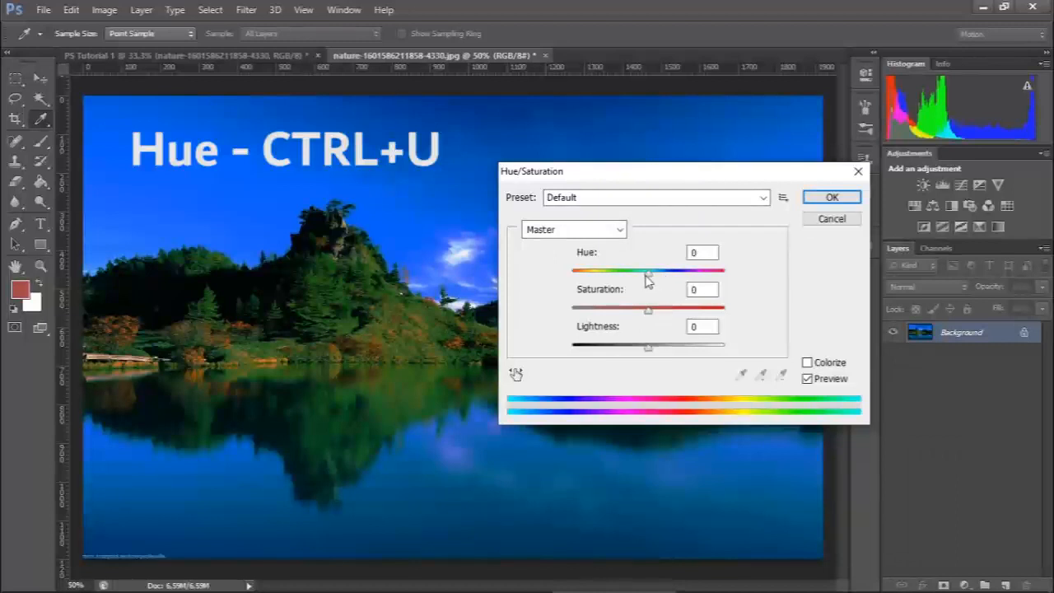
pyautogui.moveTo(650, 275); pyautogui.dragTo(680, 277)
pyautogui.moveTo(650, 314); pyautogui.dragTo(605, 309)
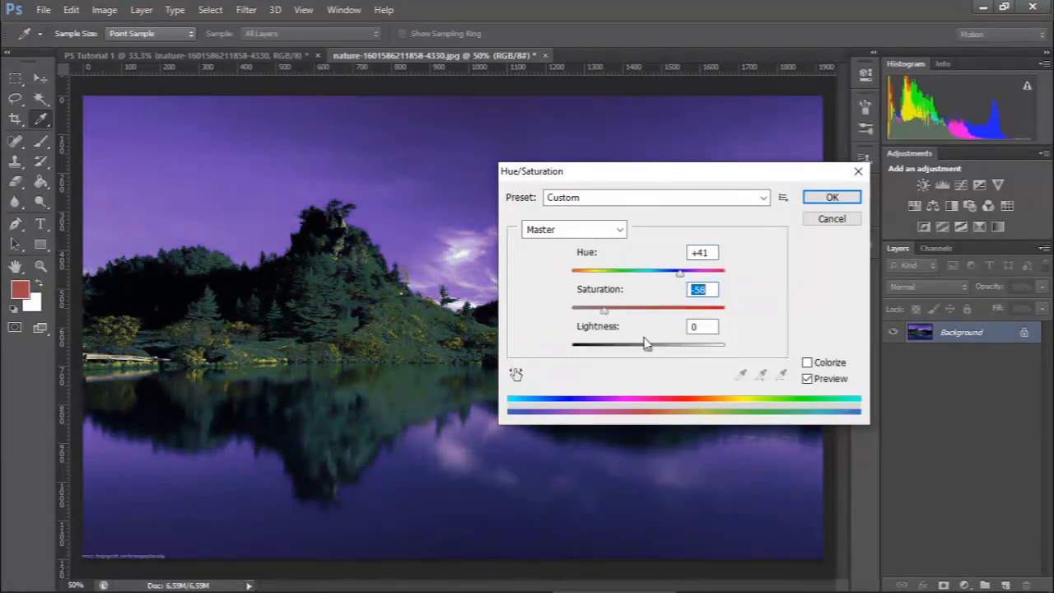
pyautogui.moveTo(651, 353)
pyautogui.mouseDown()
pyautogui.moveTo(623, 351)
pyautogui.moveTo(664, 348)
pyautogui.moveTo(582, 346)
pyautogui.moveTo(674, 345)
pyautogui.moveTo(650, 351)
pyautogui.mouseUp()
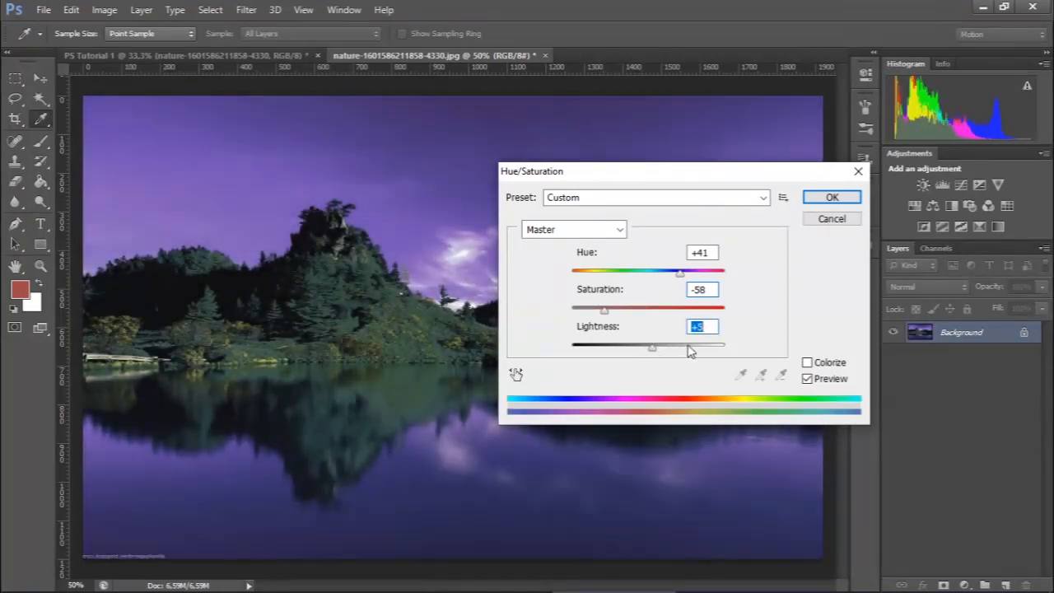
pyautogui.click(830, 197)
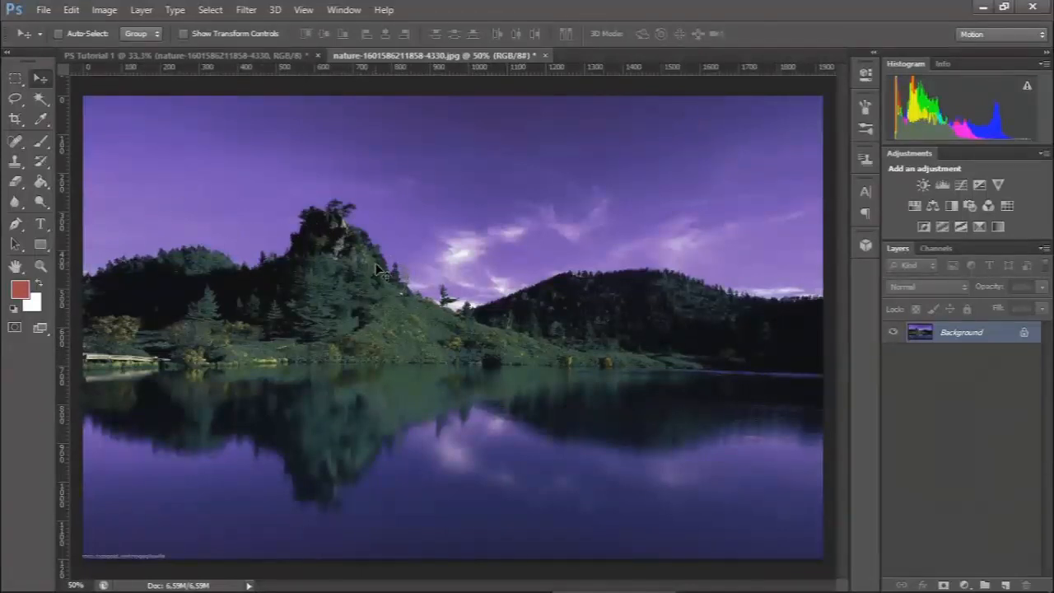
# Step: Undo the Hue/Saturation adjustment and step back through the Curves adjustment
pyautogui.hotkey('ctrl', 'z')
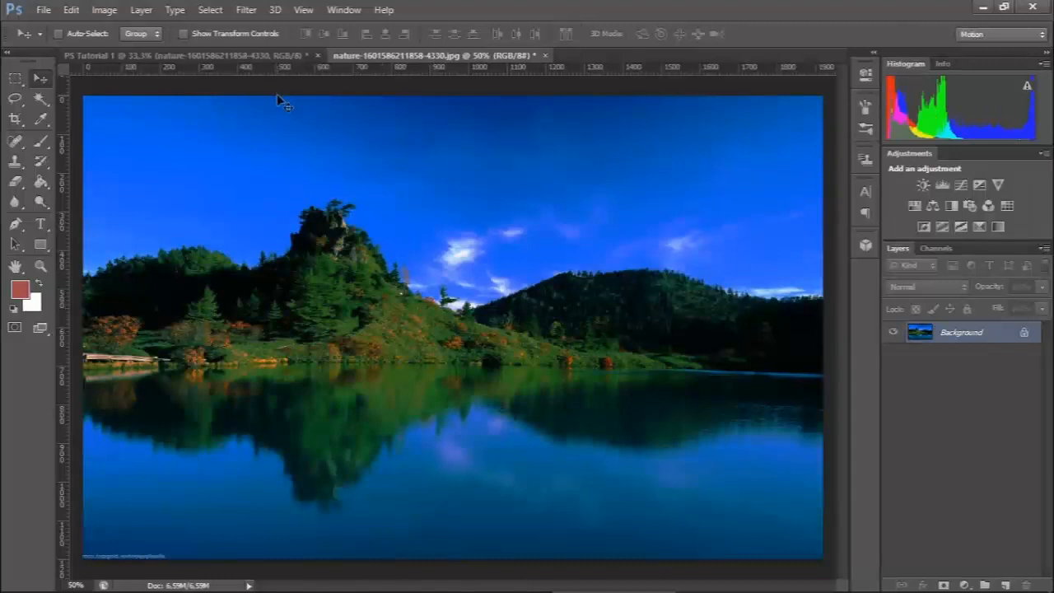
pyautogui.hotkey('ctrl', 'alt', 'z')
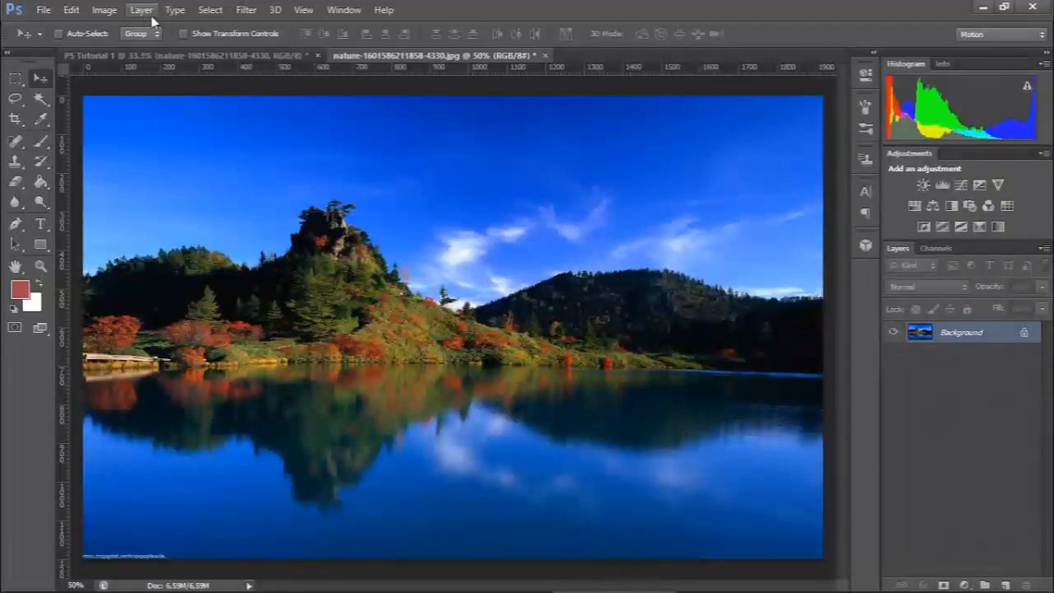
# Step: Apply a Color Balance adjustment that shifts the lake picture's midtones toward red
pyautogui.click(108, 16)
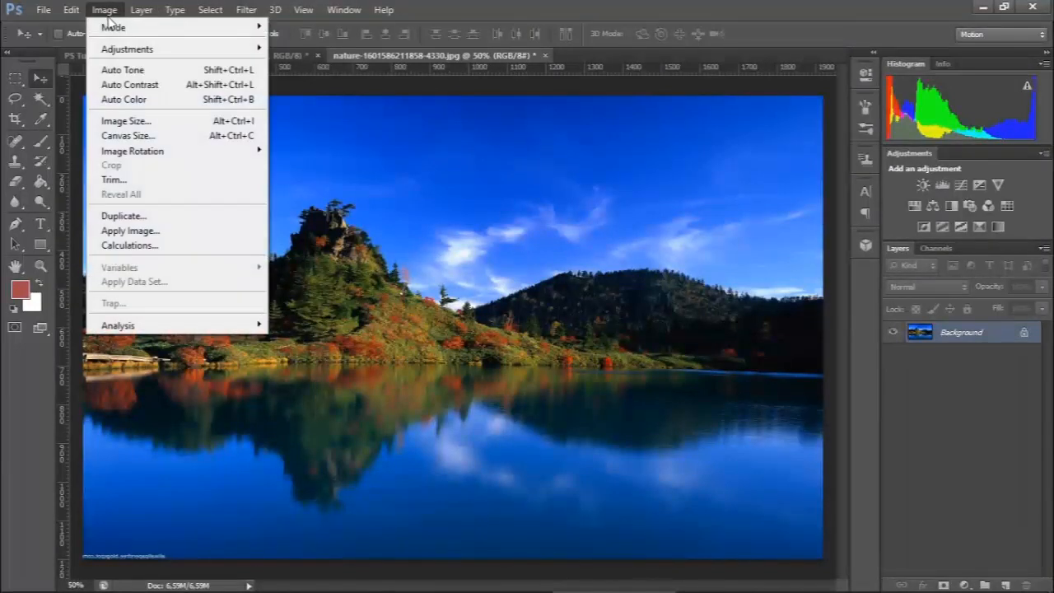
pyautogui.moveTo(124, 52)
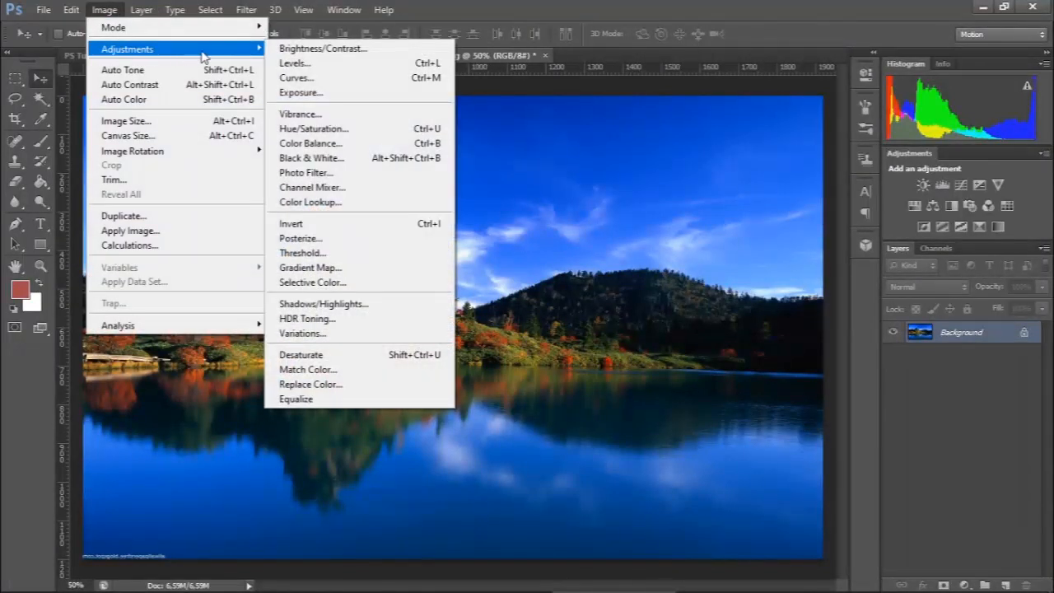
pyautogui.click(405, 146)
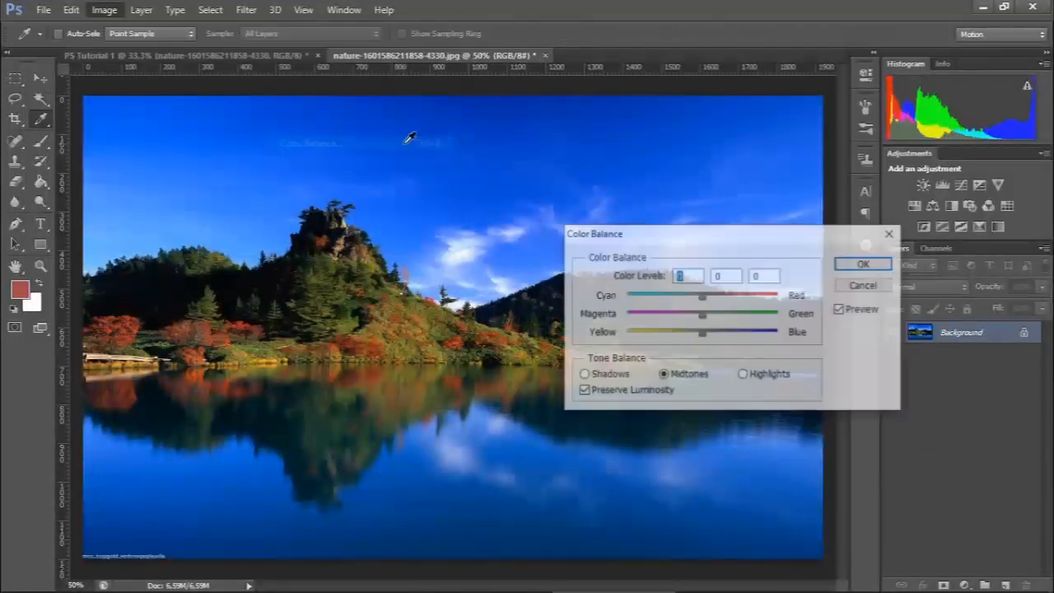
pyautogui.moveTo(713, 244); pyautogui.dragTo(675, 165)
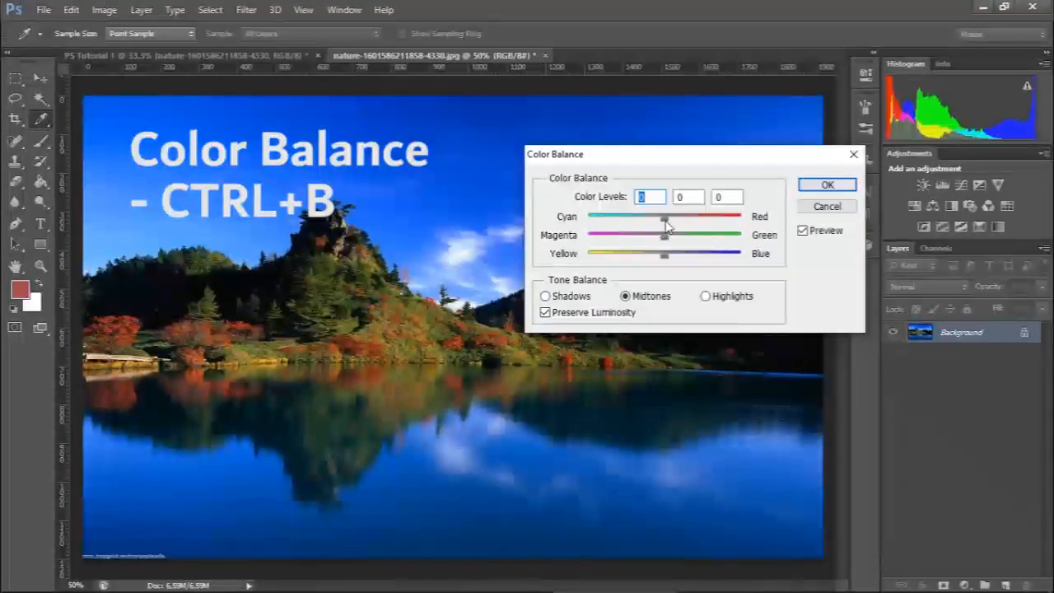
pyautogui.moveTo(667, 222); pyautogui.dragTo(674, 256)
pyautogui.click(828, 184)
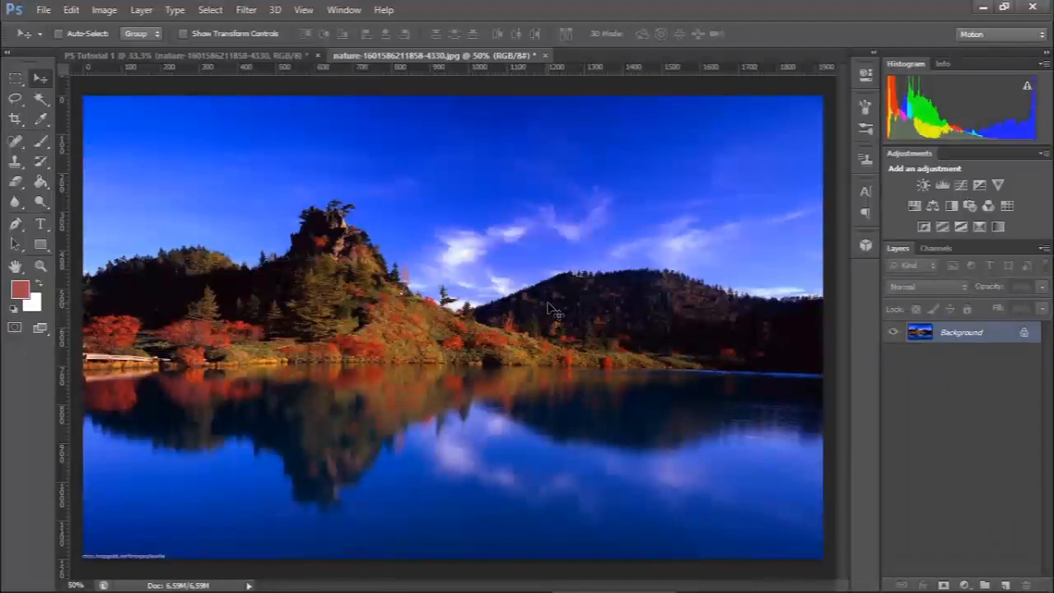
# Step: Check the tutorial outline in Sticky Notes and return to the PS Tutorial 1 document
pyautogui.moveTo(651, 576)
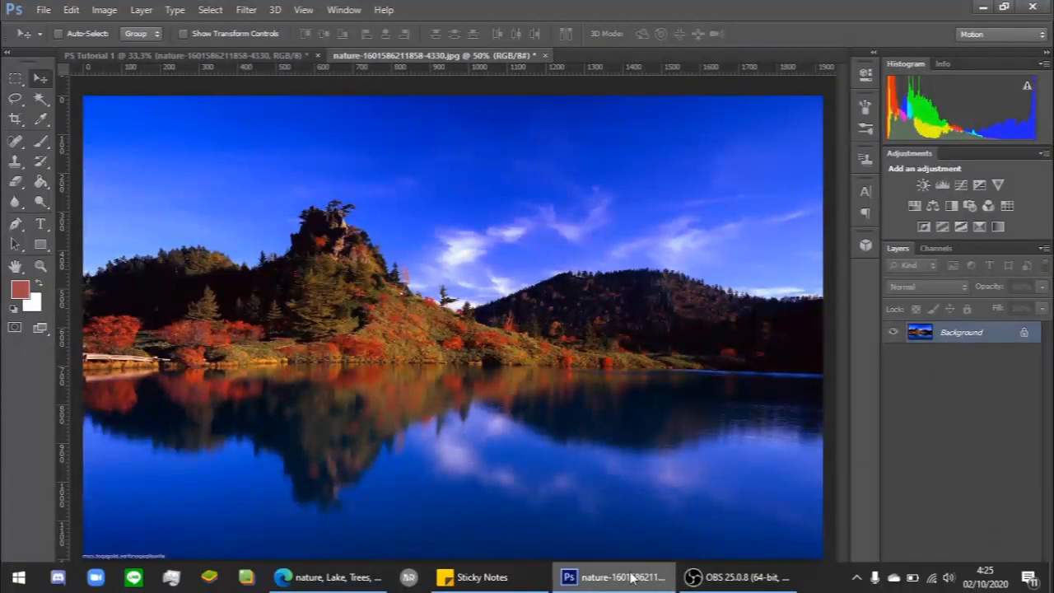
pyautogui.click(506, 581)
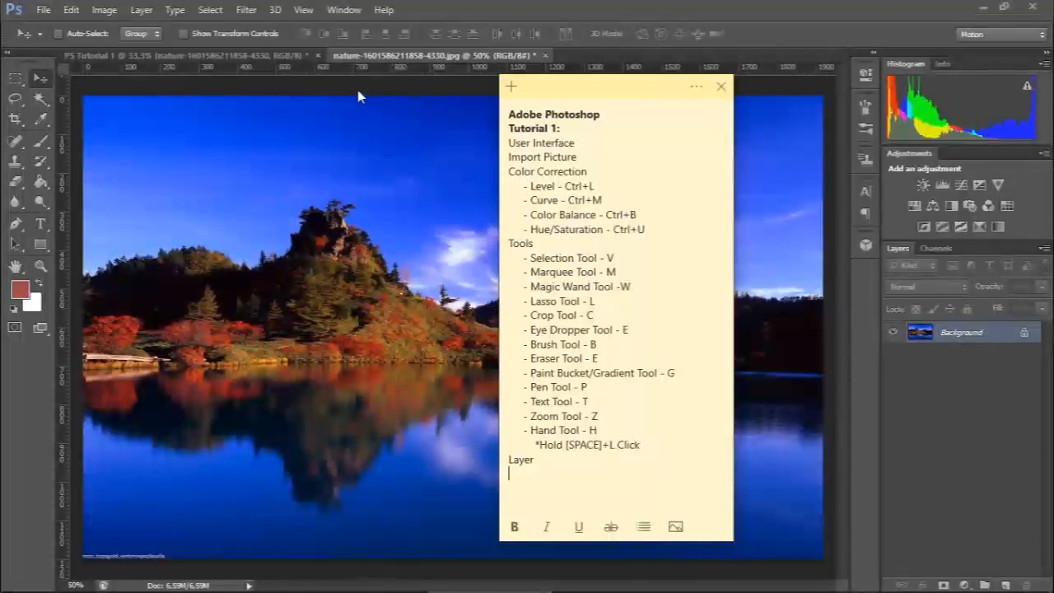
pyautogui.click(252, 58)
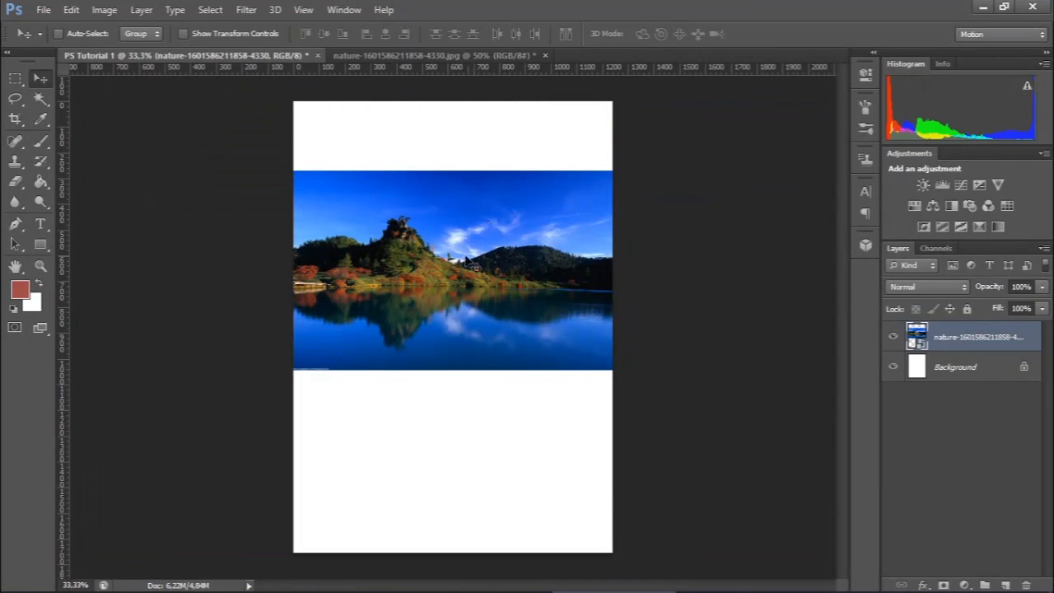
# Step: Move the lake picture layer slightly higher on the page, keeping its full width on the page, and rasterize it
pyautogui.moveTo(587, 319); pyautogui.dragTo(568, 311)
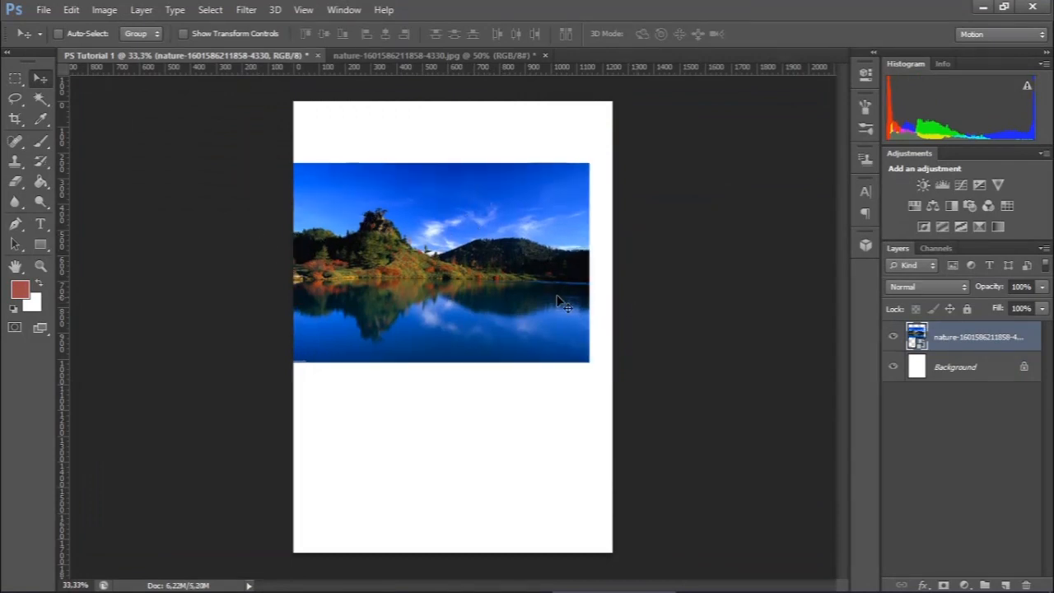
pyautogui.moveTo(499, 291); pyautogui.dragTo(525, 288)
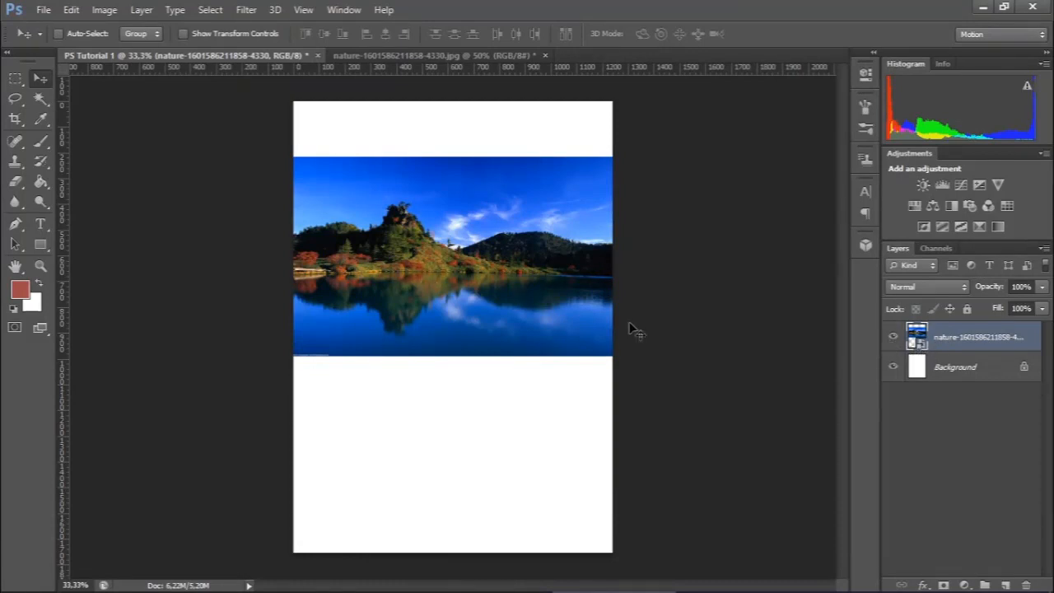
pyautogui.rightClick(940, 340)
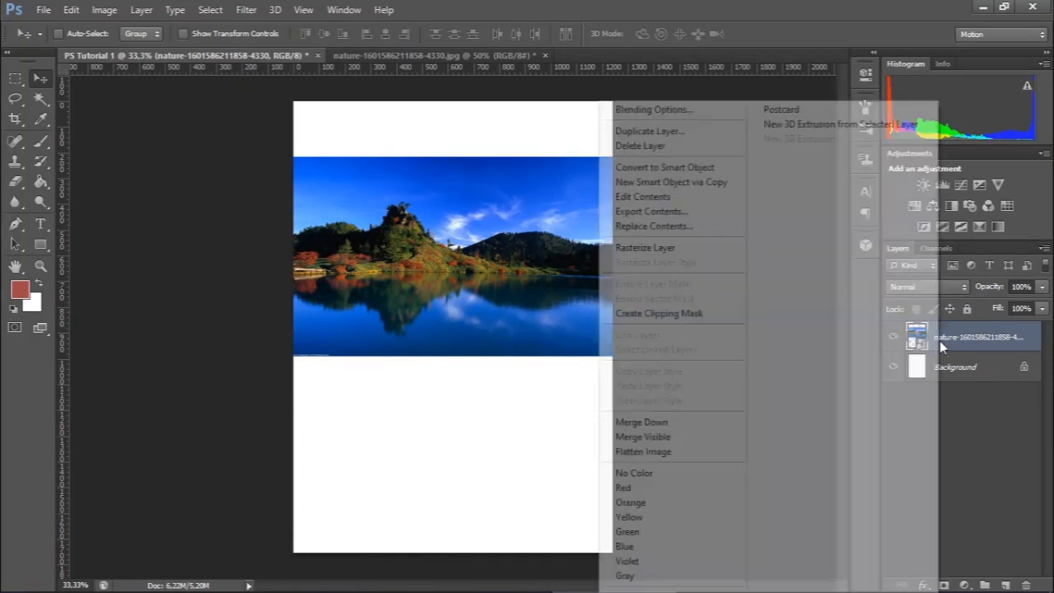
pyautogui.click(694, 248)
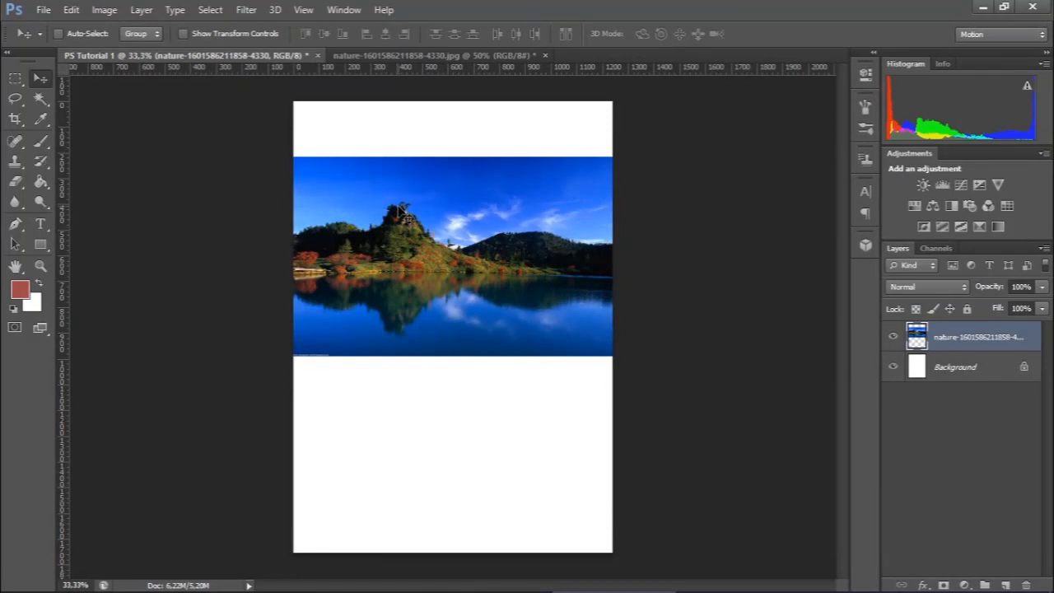
# Step: Reposition the rasterized lake picture vertically with the Move tool, leaving it closer to the page's upper edge
pyautogui.press('z')
pyautogui.moveTo(406, 219); pyautogui.dragTo(424, 247)
pyautogui.click(424, 248)
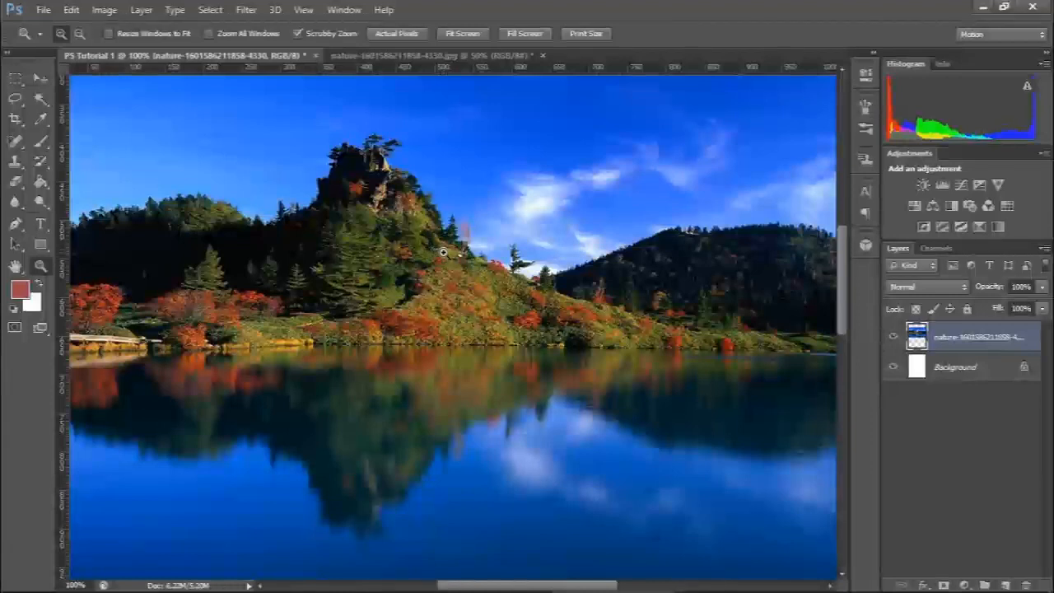
pyautogui.keyDown('alt'); pyautogui.click(443, 251); pyautogui.keyUp('alt')
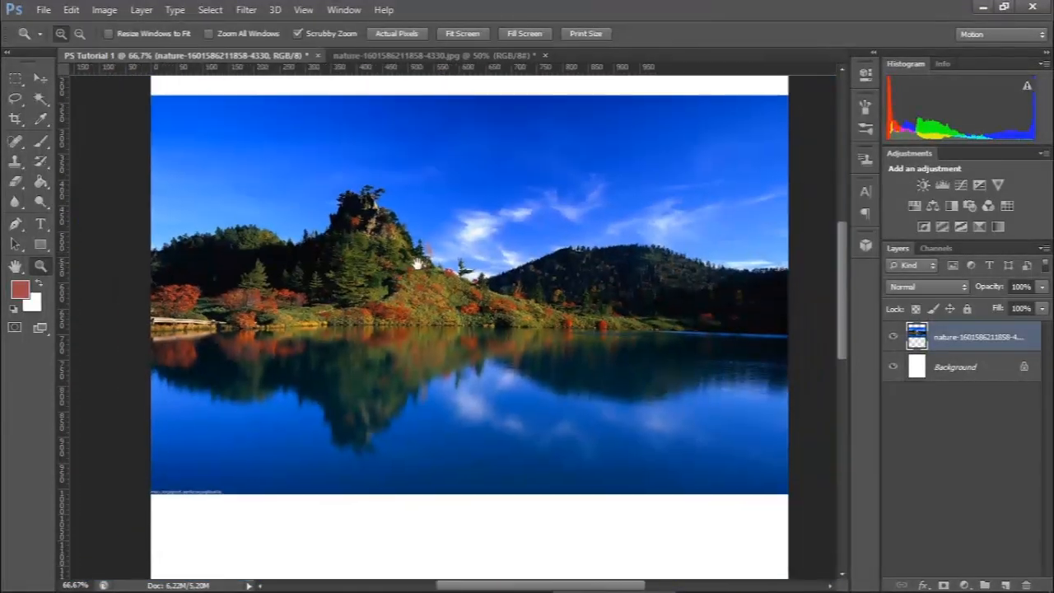
pyautogui.moveTo(418, 264); pyautogui.dragTo(412, 265)
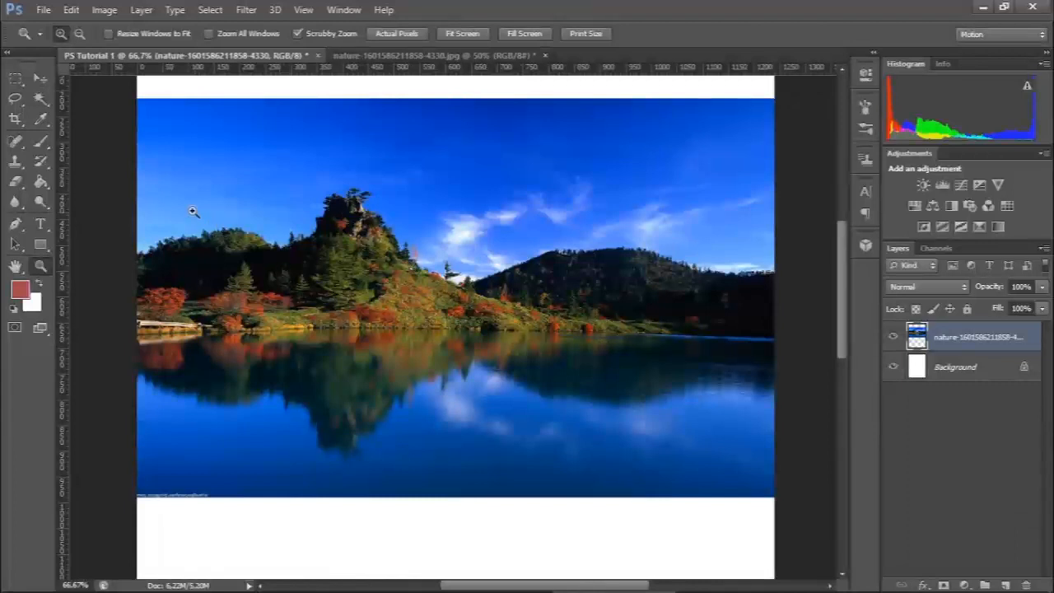
pyautogui.click(40, 79)
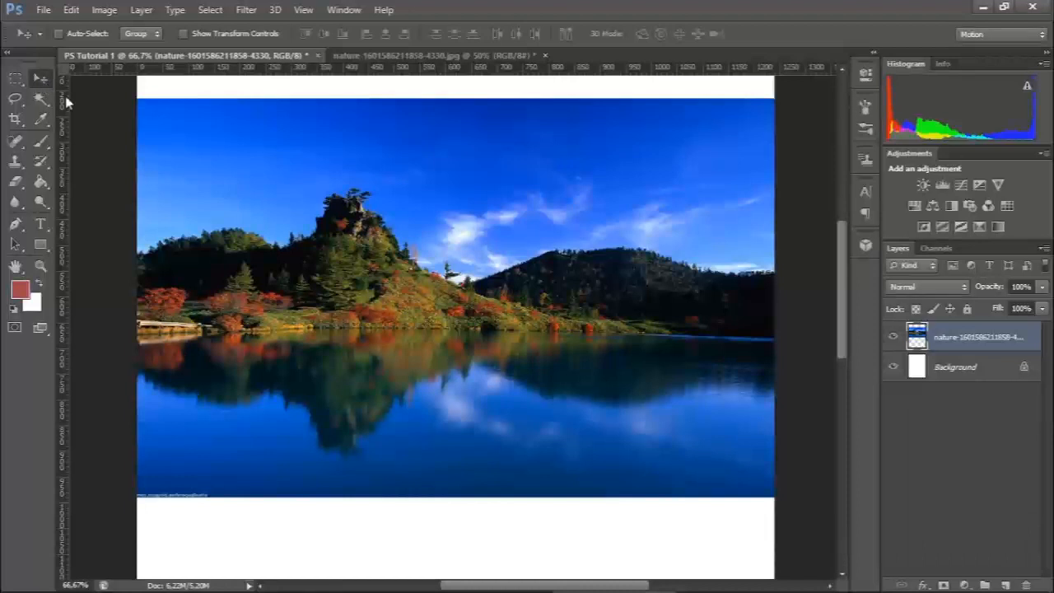
pyautogui.moveTo(219, 264); pyautogui.dragTo(250, 335)
pyautogui.moveTo(207, 325); pyautogui.dragTo(213, 281)
pyautogui.moveTo(265, 250)
pyautogui.mouseDown()
pyautogui.moveTo(306, 272)
pyautogui.moveTo(342, 253)
pyautogui.moveTo(265, 243)
pyautogui.mouseUp()
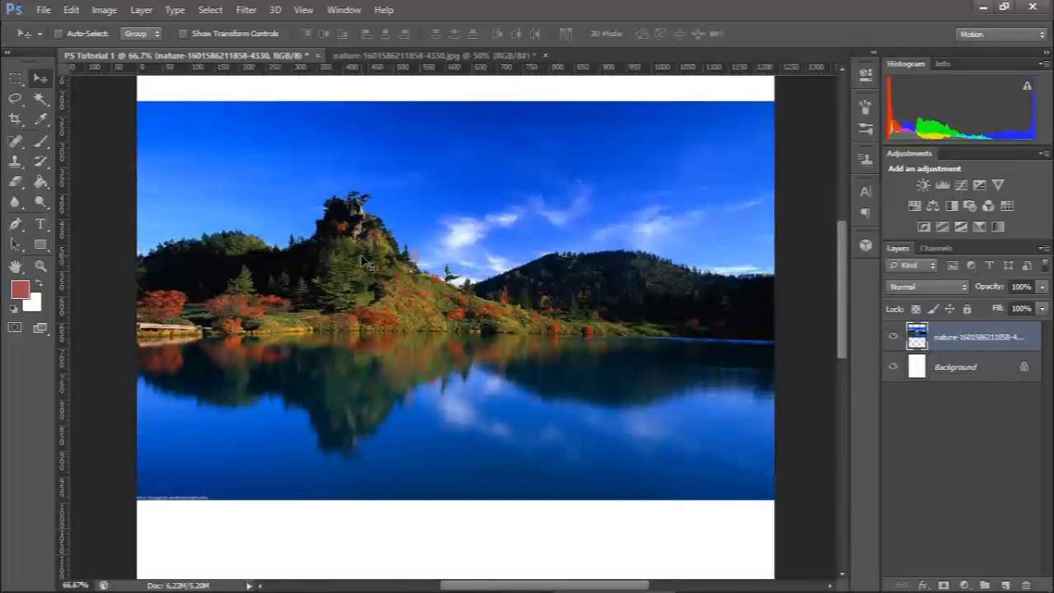
pyautogui.hotkey('ctrl', '-')
pyautogui.moveTo(370, 282); pyautogui.dragTo(370, 260)
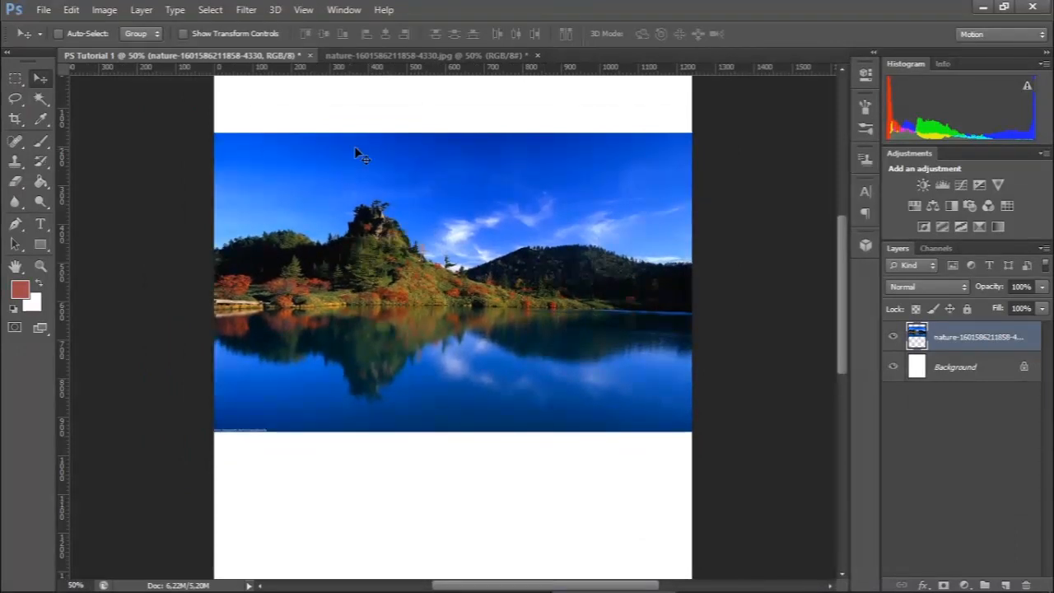
pyautogui.hotkey('ctrl', '-')
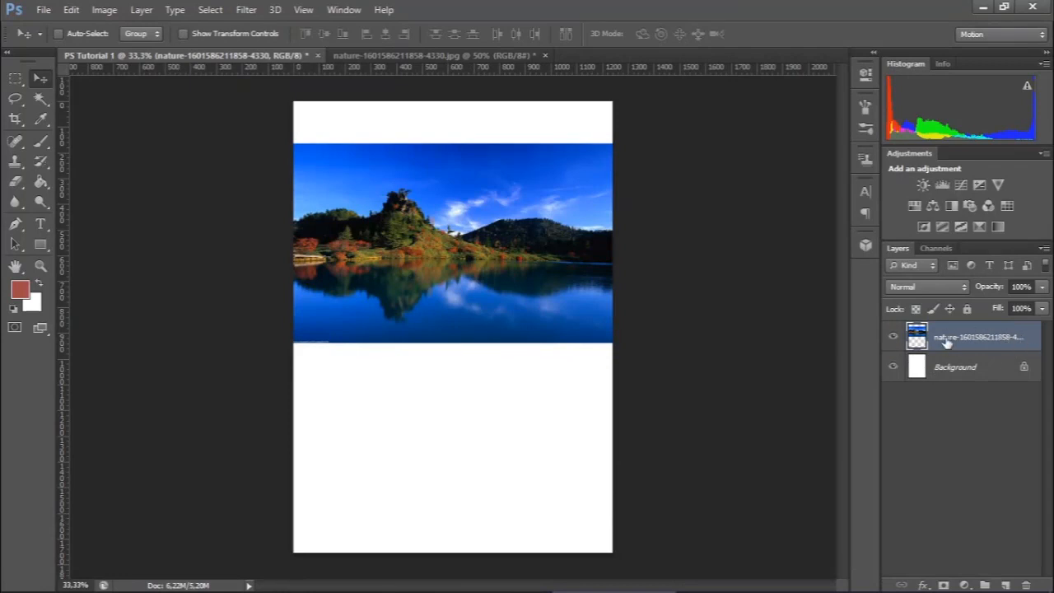
# Step: Switch to the browser and bring up the Bing Images results for landscape
pyautogui.hotkey('alt', 'Tab')
pyautogui.hotkey('alt', 'Tab')
pyautogui.hotkey('alt', 'Tab')
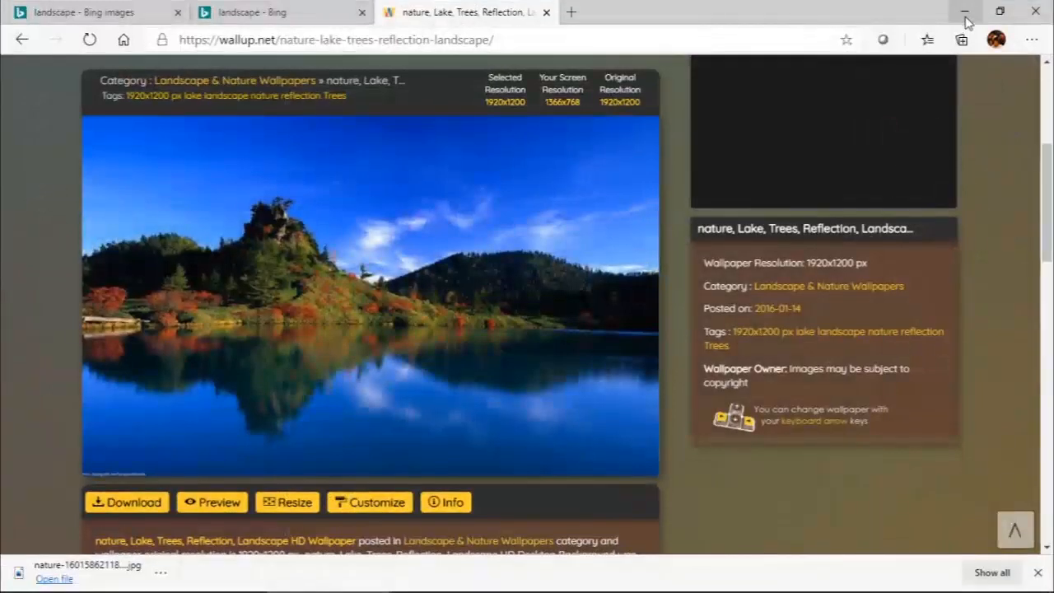
pyautogui.click(281, 13)
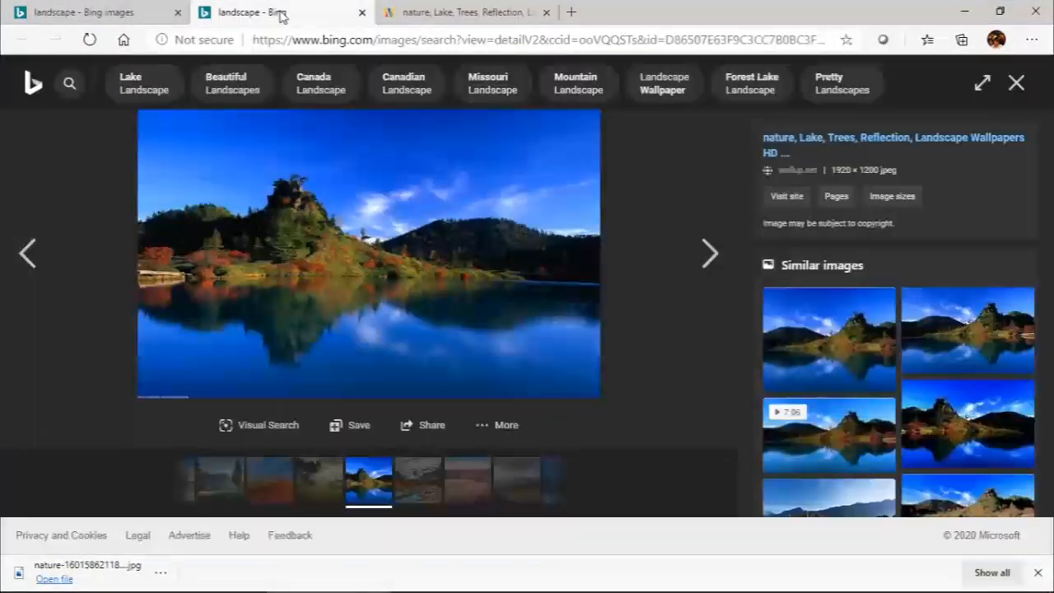
pyautogui.click(106, 13)
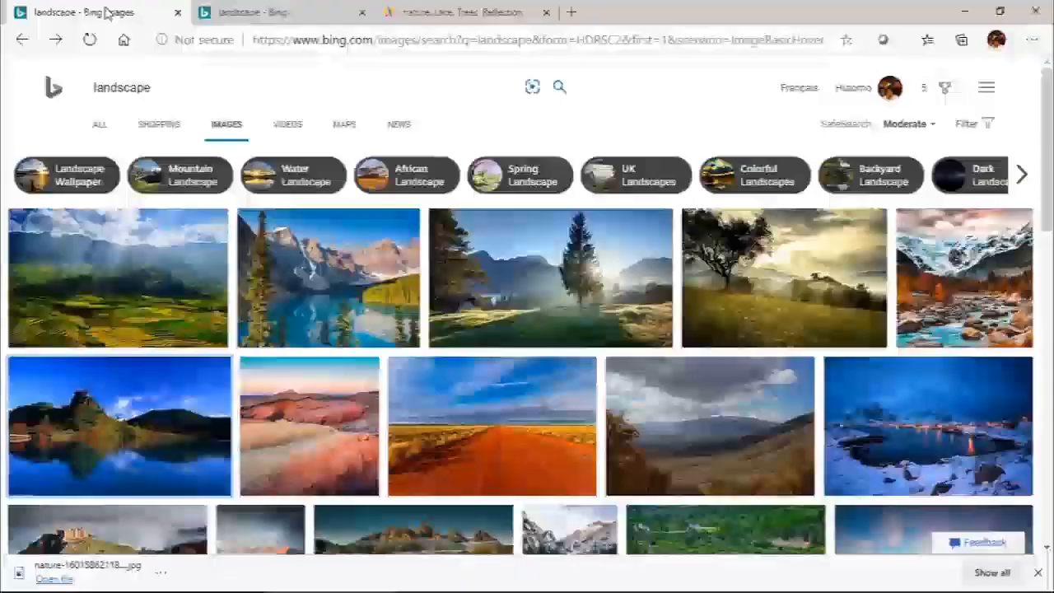
# Step: Open the lake-and-mountains landscape result and save its image to the Desktop as emotion-in-landscape-photography.jpg
pyautogui.click(352, 289)
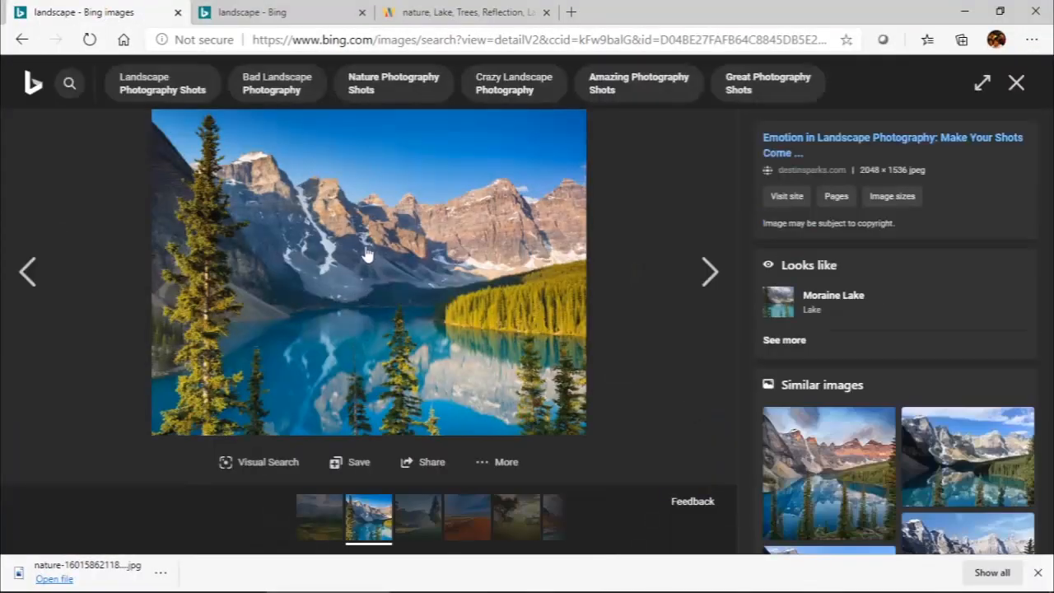
pyautogui.rightClick(366, 248)
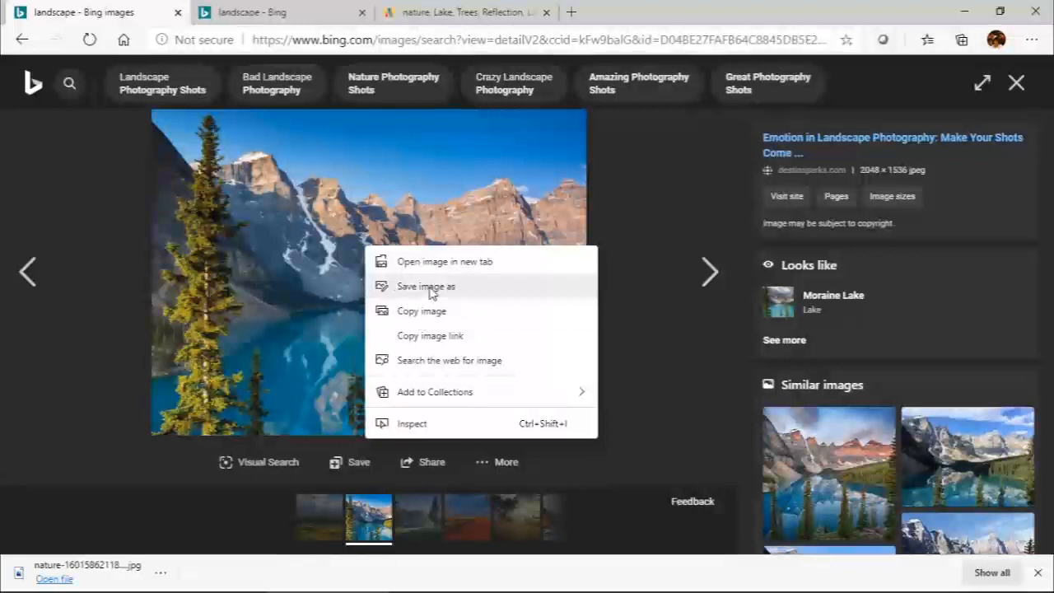
pyautogui.click(400, 288)
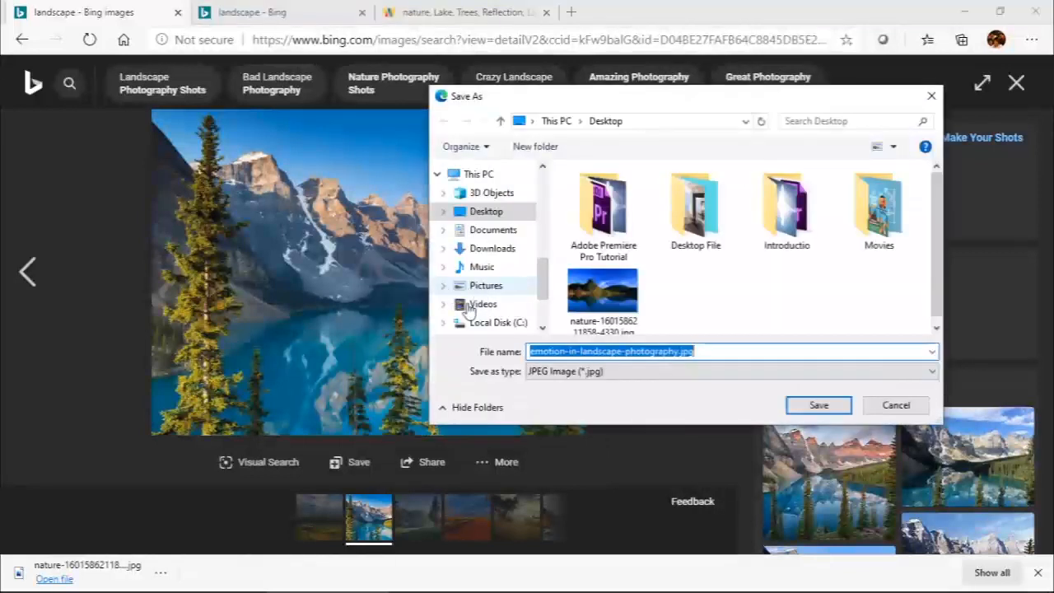
pyautogui.click(815, 405)
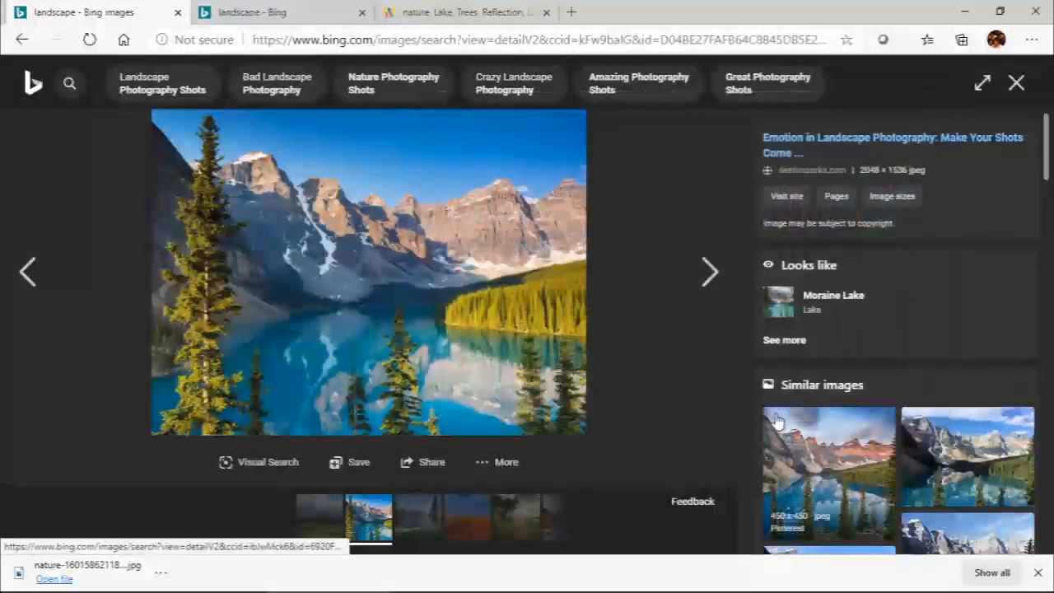
# Step: Place the emotion-in-landscape-photography image from the Desktop into the PS Tutorial 1 document at full page width
pyautogui.click(966, 12)
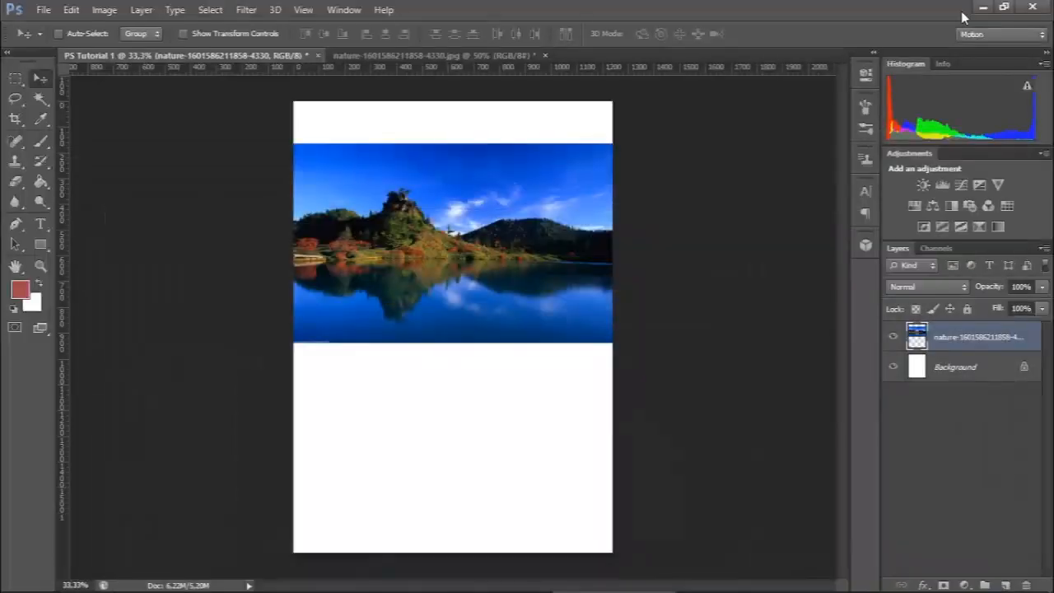
pyautogui.click(984, 7)
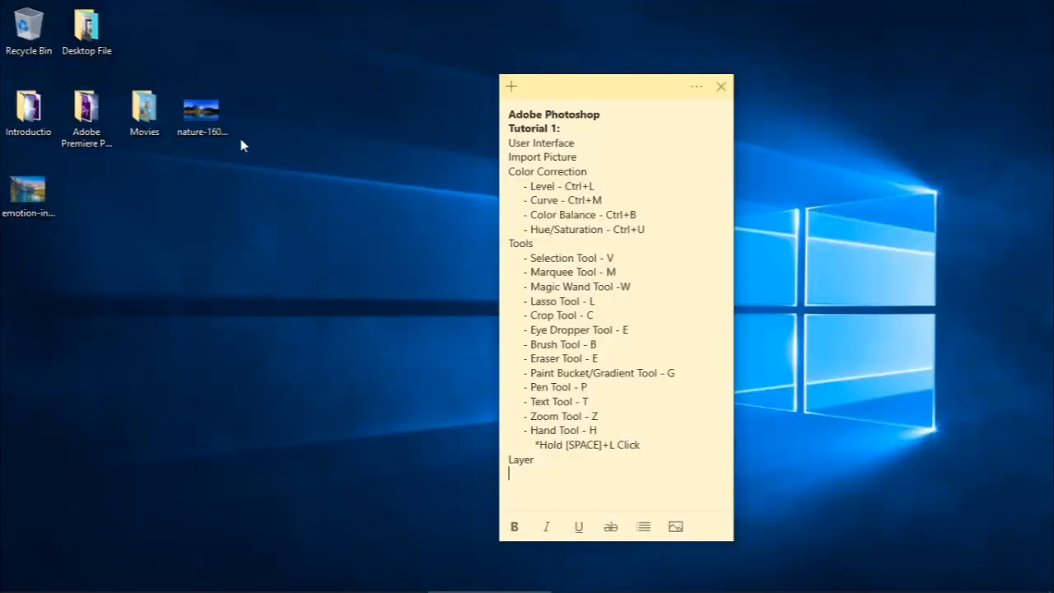
pyautogui.moveTo(32, 185); pyautogui.dragTo(641, 588)
pyautogui.moveTo(305, 366); pyautogui.dragTo(438, 282)
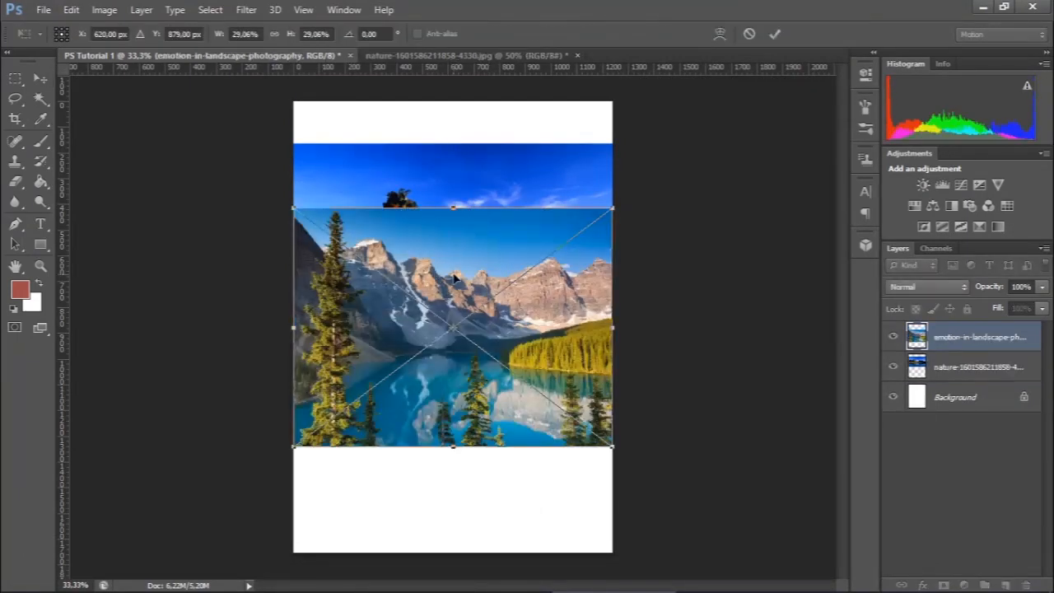
pyautogui.press('Return')
# Step: Move the mountain picture lower on the page, and shift the nature lake picture layer upward
pyautogui.moveTo(502, 313)
pyautogui.mouseDown()
pyautogui.moveTo(572, 328)
pyautogui.moveTo(502, 329)
pyautogui.moveTo(530, 333)
pyautogui.moveTo(509, 329)
pyautogui.moveTo(517, 331)
pyautogui.moveTo(512, 380)
pyautogui.moveTo(515, 301)
pyautogui.mouseUp()
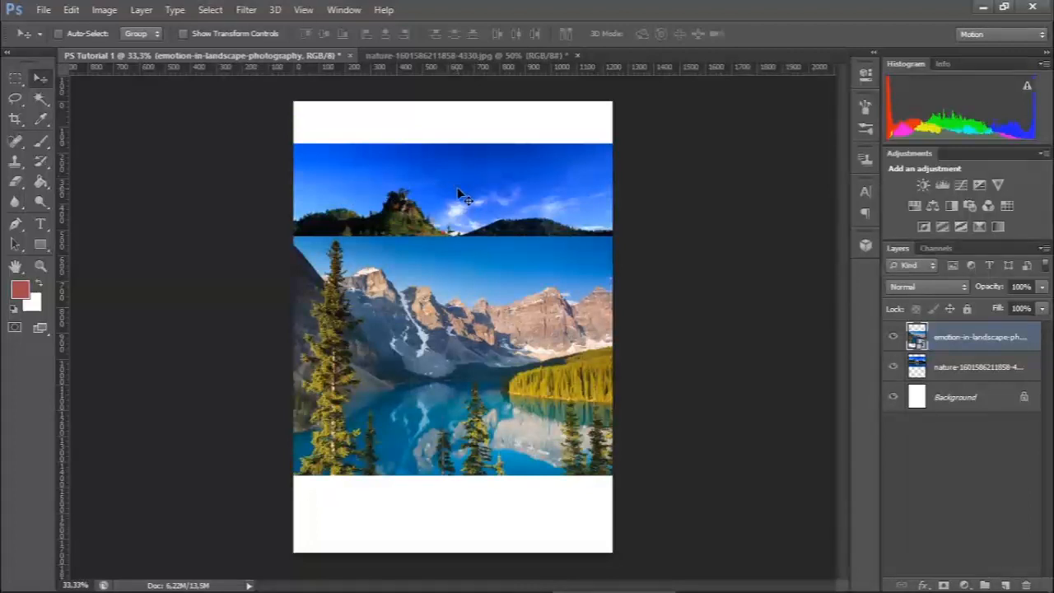
pyautogui.moveTo(460, 190); pyautogui.dragTo(458, 222)
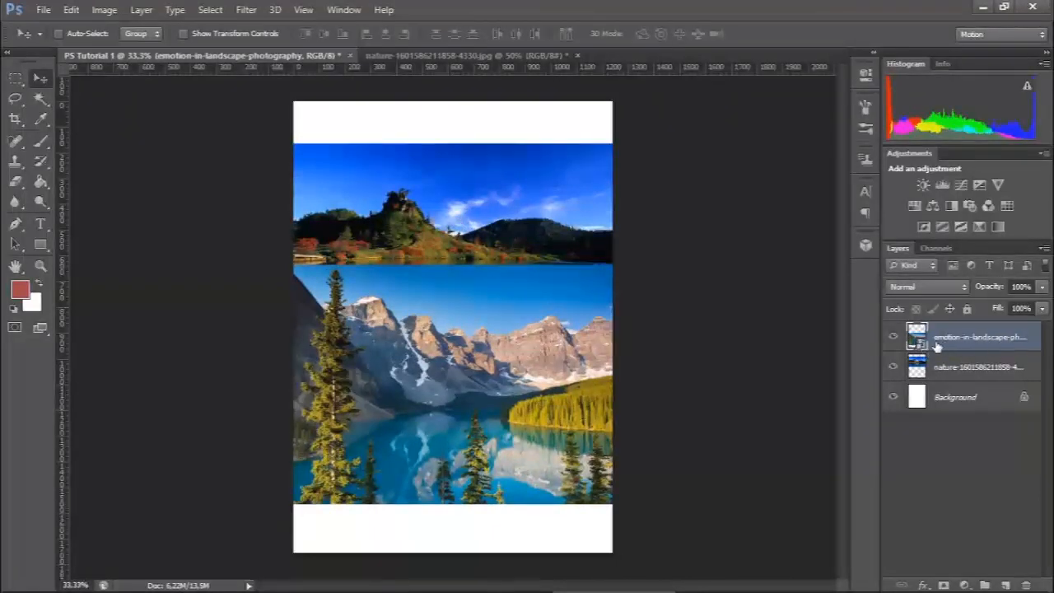
pyautogui.click(958, 381)
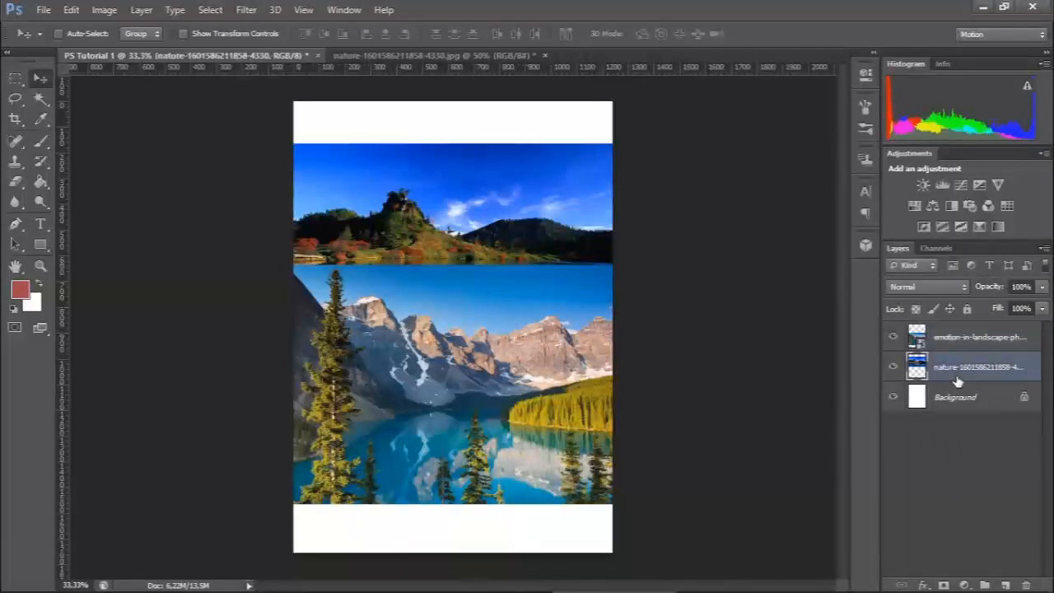
pyautogui.moveTo(541, 205); pyautogui.dragTo(531, 185)
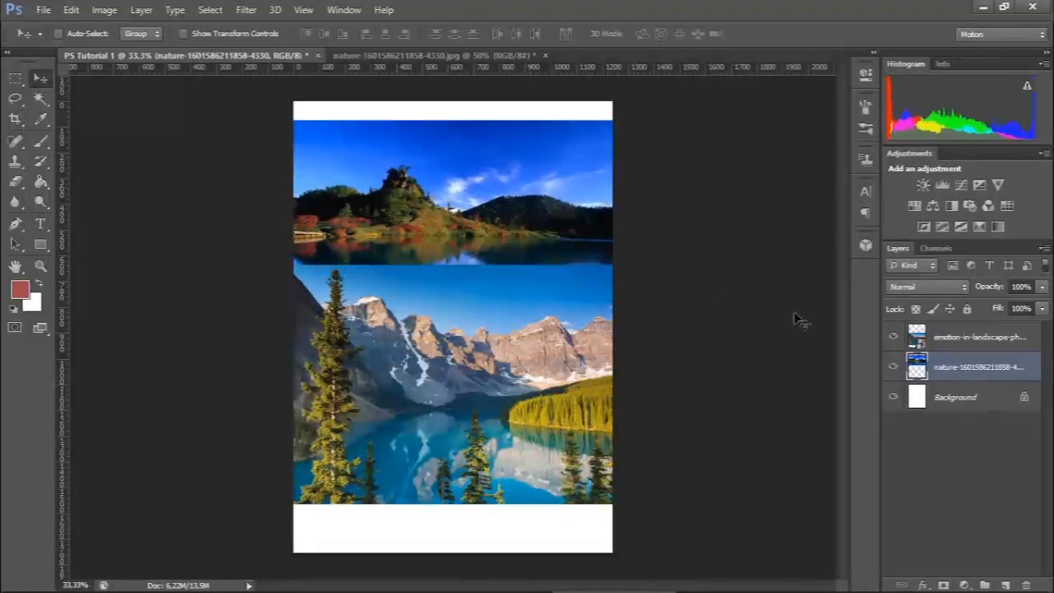
# Step: Alternate the active layer between the two pictures, ending on the emotion-in-landscape layer, and enable Auto-Select for the Move tool
pyautogui.click(986, 339)
pyautogui.click(975, 370)
pyautogui.click(984, 341)
pyautogui.click(986, 371)
pyautogui.click(982, 346)
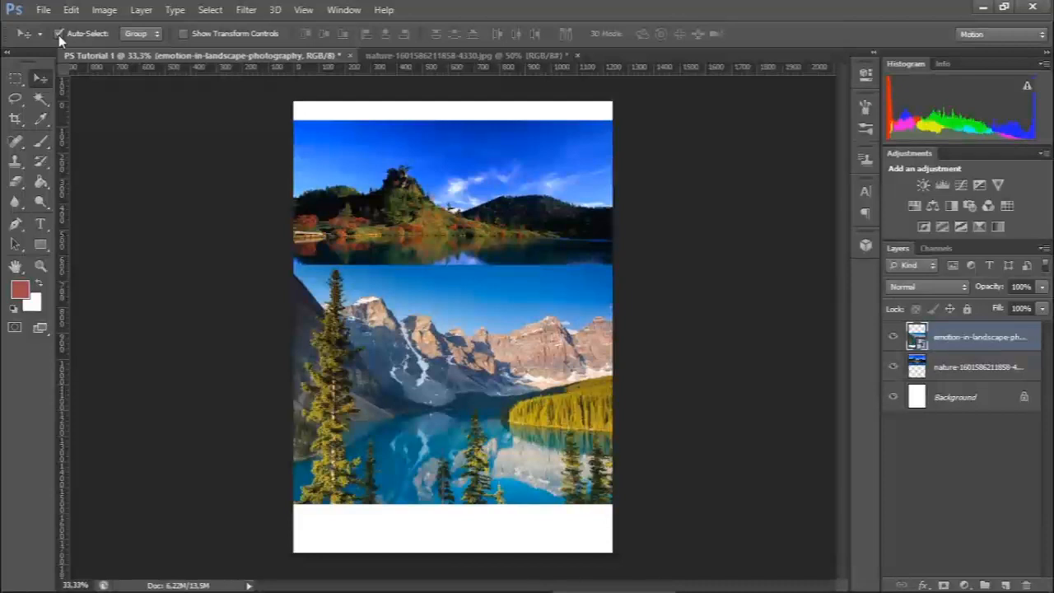
# Step: Move both pictures directly on the canvas, stacking the lake picture near the page top and the mountain picture at the lower edge
pyautogui.moveTo(424, 321); pyautogui.dragTo(448, 302)
pyautogui.click(448, 250)
pyautogui.moveTo(447, 241); pyautogui.dragTo(526, 219)
pyautogui.click(486, 353)
pyautogui.moveTo(486, 353); pyautogui.dragTo(449, 374)
pyautogui.moveTo(502, 236); pyautogui.dragTo(430, 284)
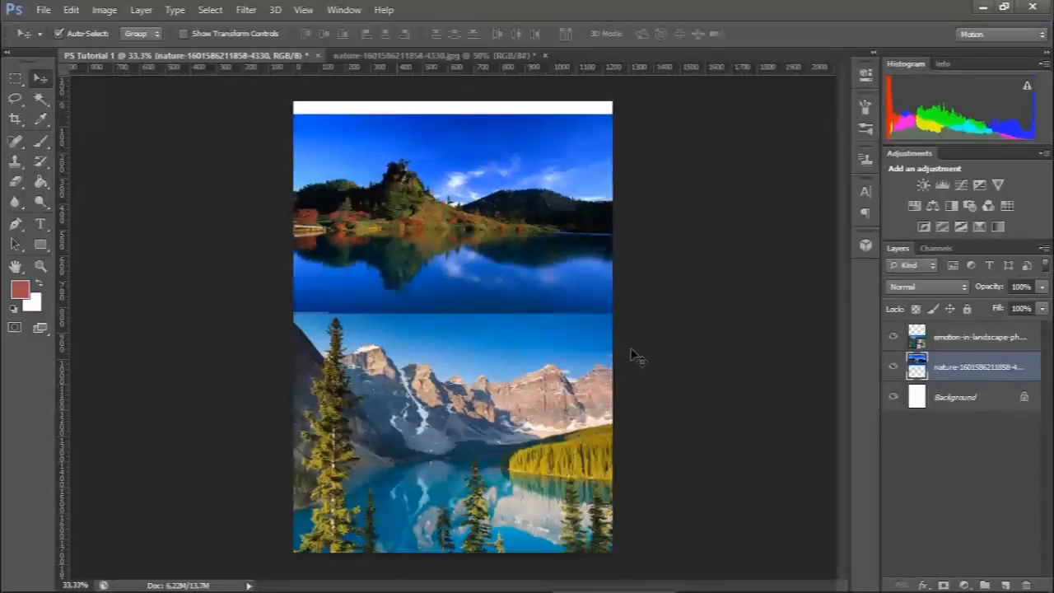
pyautogui.moveTo(540, 275); pyautogui.dragTo(541, 247)
pyautogui.moveTo(531, 375)
pyautogui.mouseDown()
pyautogui.moveTo(531, 305)
pyautogui.moveTo(530, 375)
pyautogui.mouseUp()
pyautogui.moveTo(533, 228); pyautogui.dragTo(535, 267)
# Step: Check the tutorial outline in Sticky Notes and return to the two-picture Photoshop document
pyautogui.moveTo(588, 591)
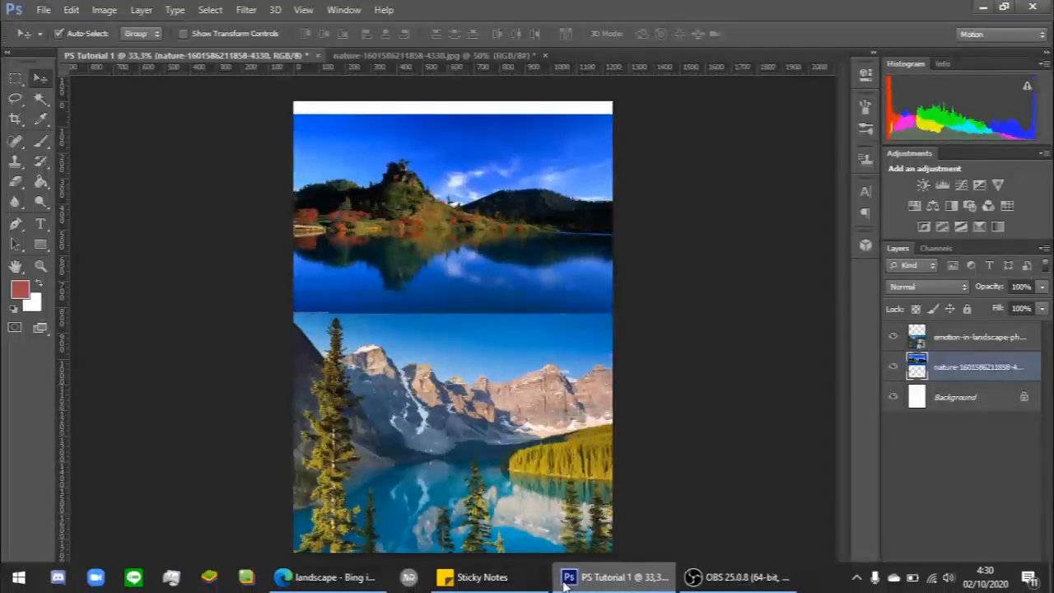
pyautogui.click(482, 577)
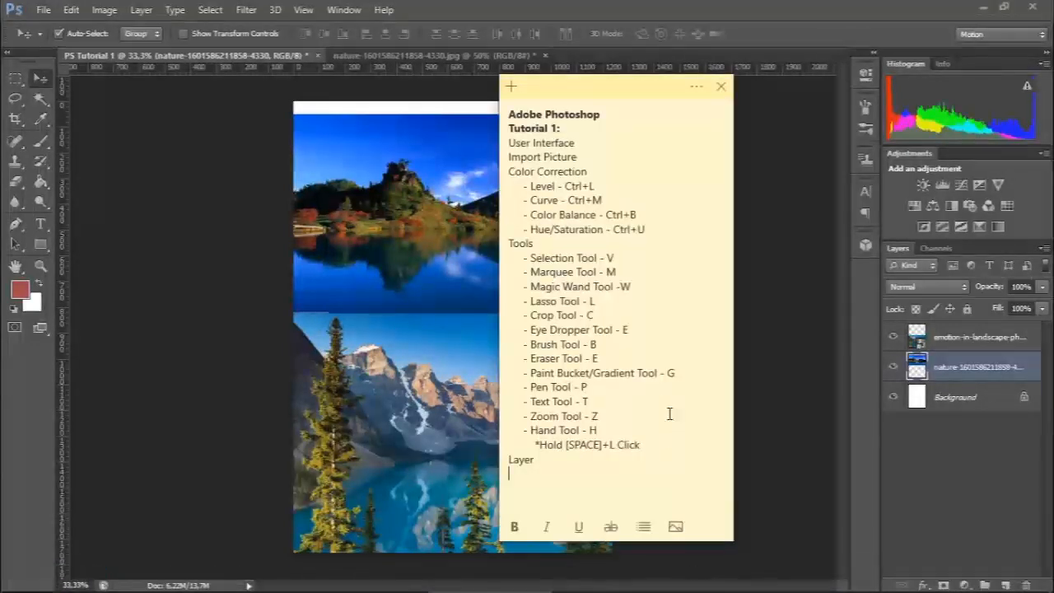
pyautogui.click(420, 340)
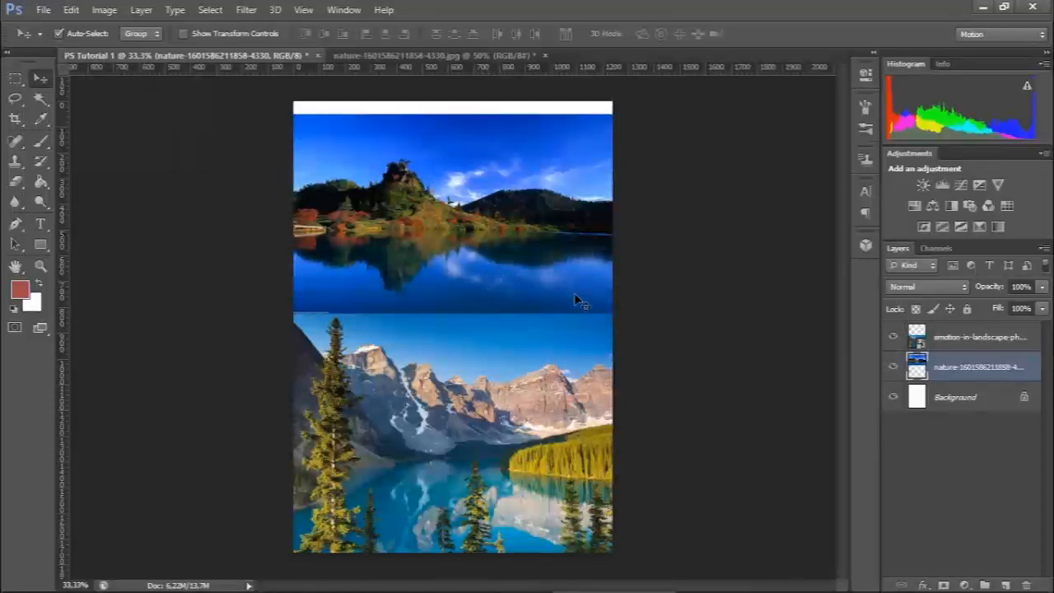
# Step: Toggle the visibility of the emotion-in-landscape layer, leaving it hidden
pyautogui.click(894, 338)
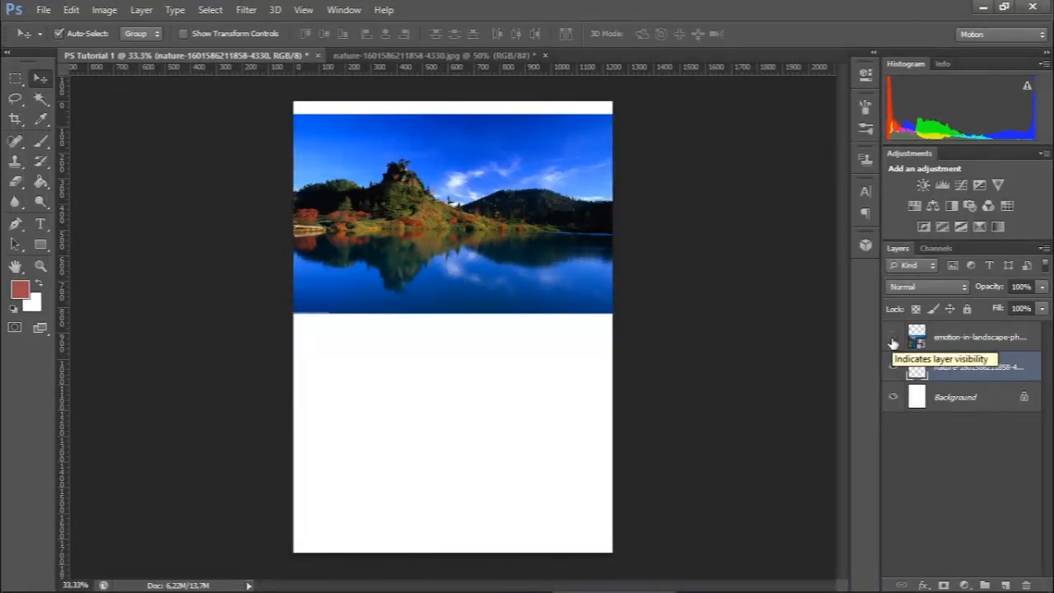
pyautogui.click(894, 339)
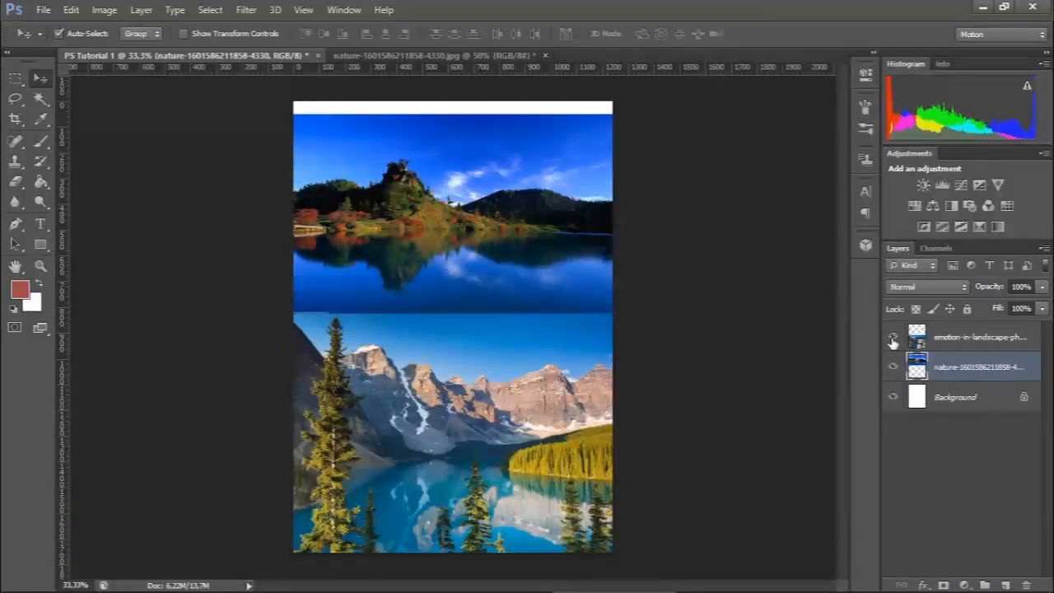
pyautogui.click(894, 339)
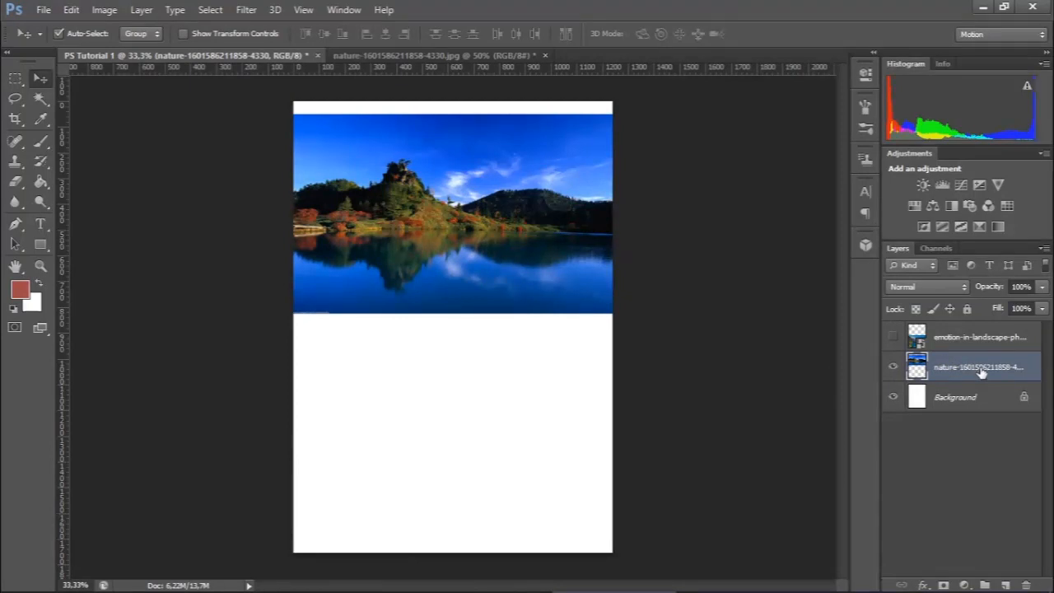
# Step: Move the lake picture lower on the page and draw a rectangular marquee selection around its middle
pyautogui.moveTo(523, 247); pyautogui.dragTo(524, 271)
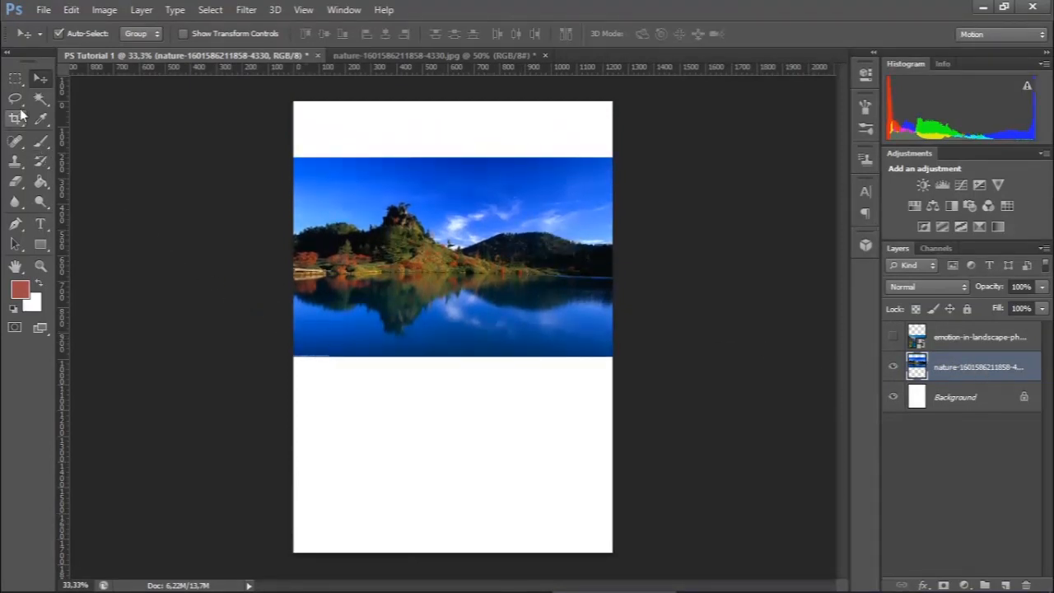
pyautogui.click(16, 80)
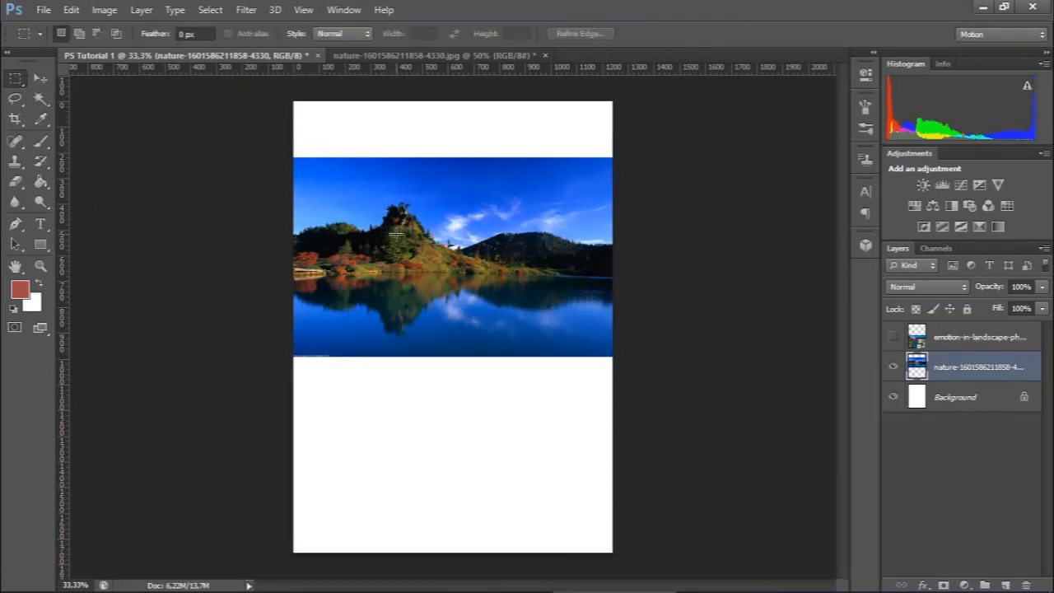
pyautogui.moveTo(375, 189); pyautogui.dragTo(552, 327)
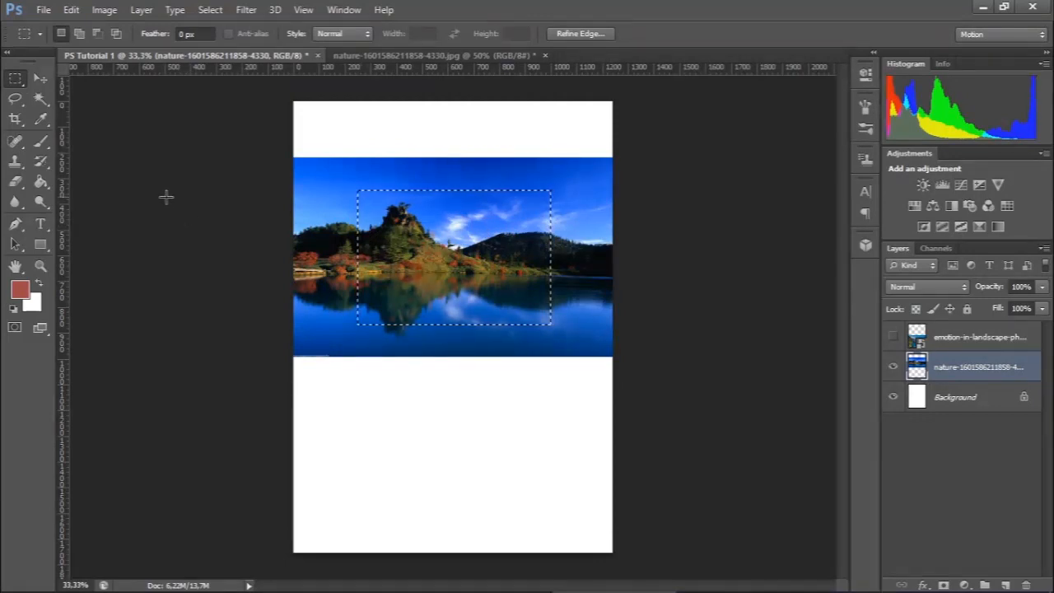
# Step: Set the foreground color to bright red (fb0202) and brush over the hill inside the selection at 16% opacity
pyautogui.click(41, 142)
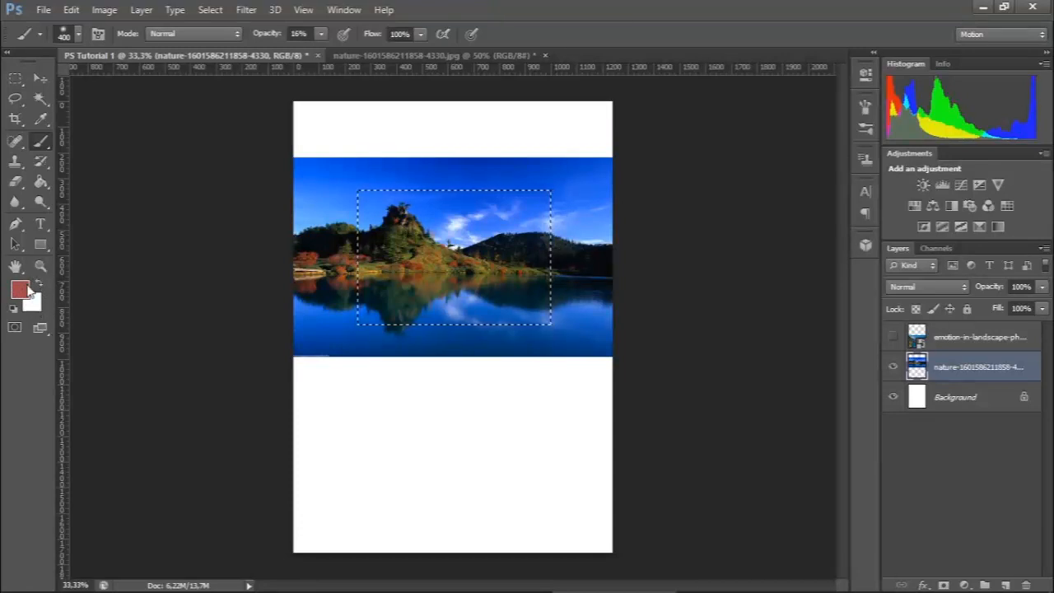
pyautogui.click(21, 290)
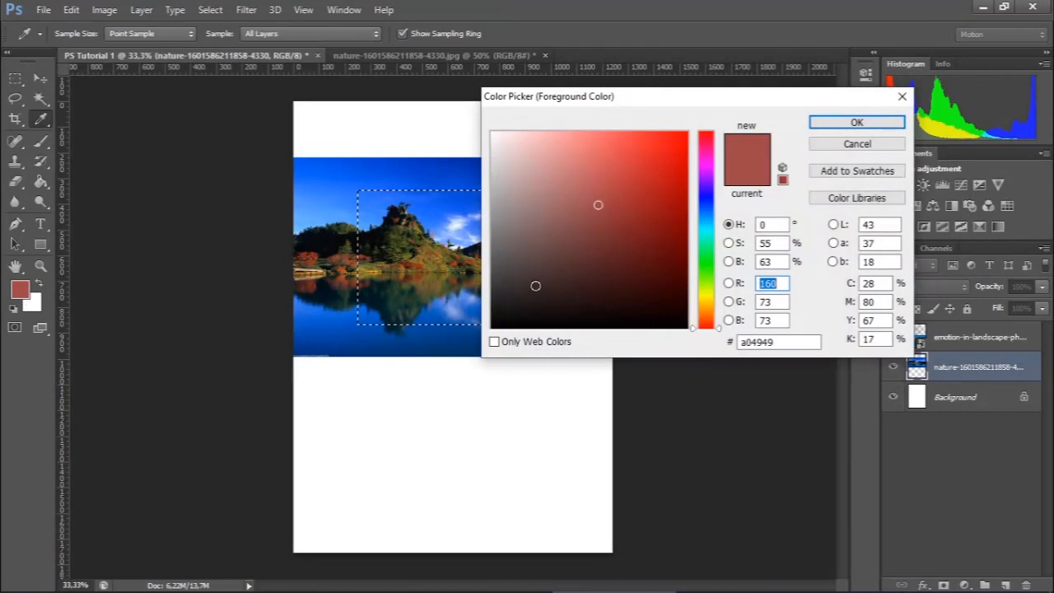
pyautogui.moveTo(609, 193)
pyautogui.mouseDown()
pyautogui.moveTo(689, 151)
pyautogui.moveTo(685, 134)
pyautogui.mouseUp()
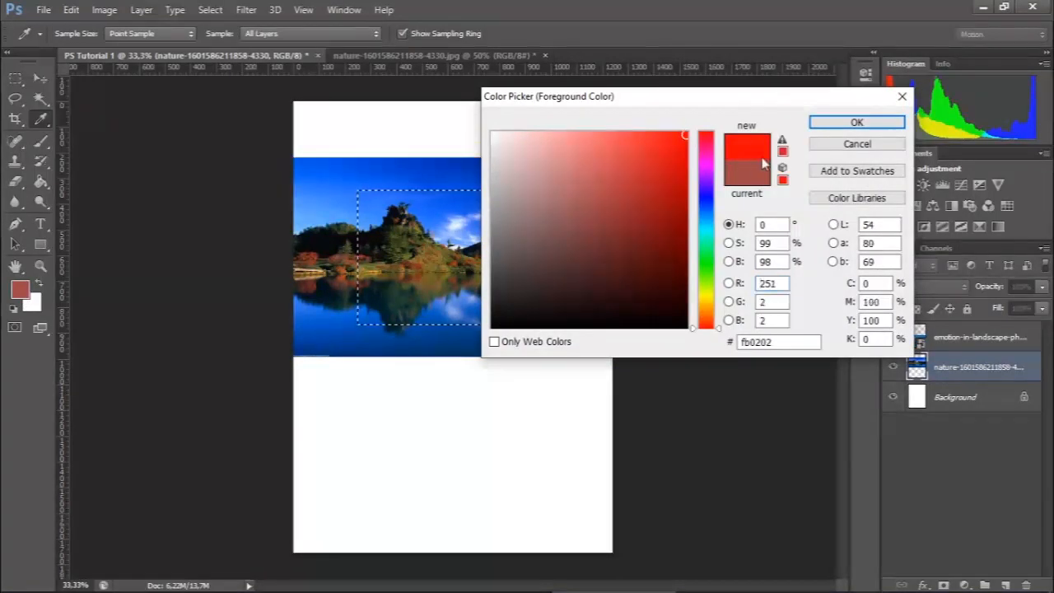
pyautogui.click(824, 123)
pyautogui.press('b')
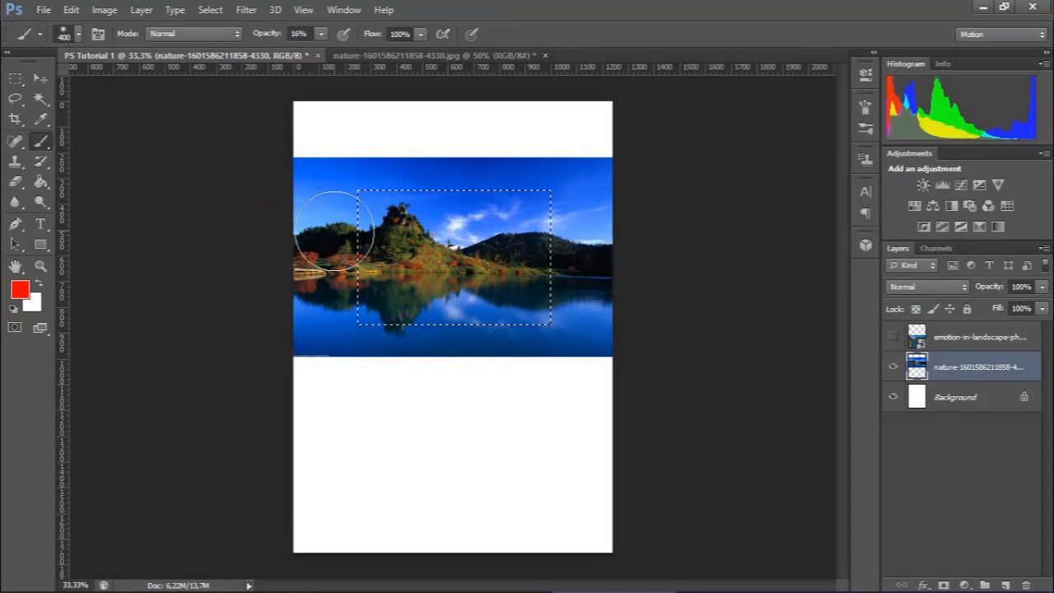
pyautogui.moveTo(321, 220)
pyautogui.mouseDown()
pyautogui.moveTo(377, 189)
pyautogui.moveTo(387, 206)
pyautogui.moveTo(419, 184)
pyautogui.mouseUp()
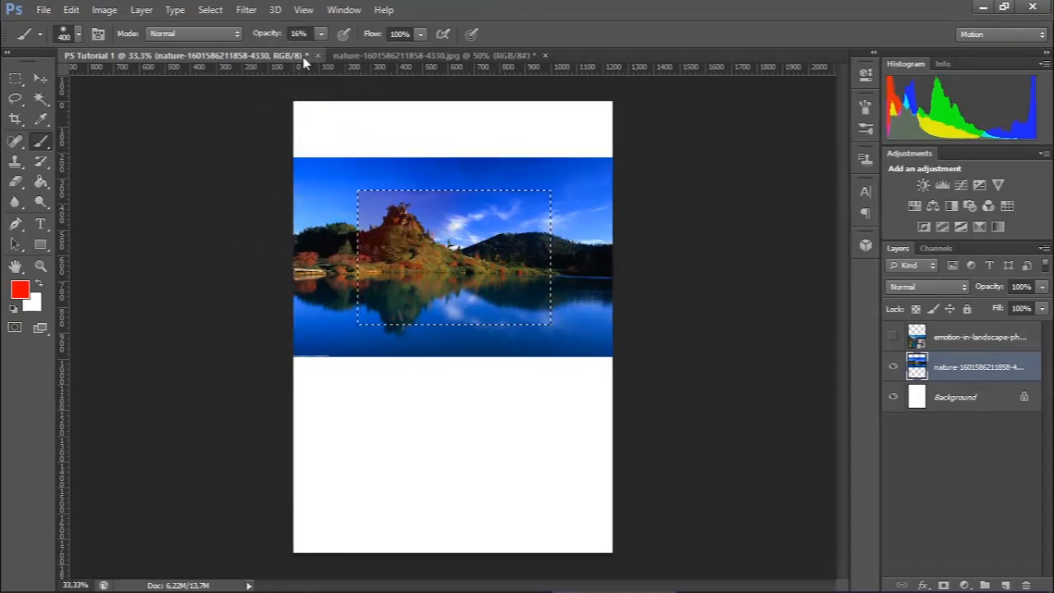
# Step: Raise the brush opacity to 100% and paint the whole rectangular selection solid red
pyautogui.click(320, 33)
pyautogui.moveTo(382, 62); pyautogui.dragTo(428, 64)
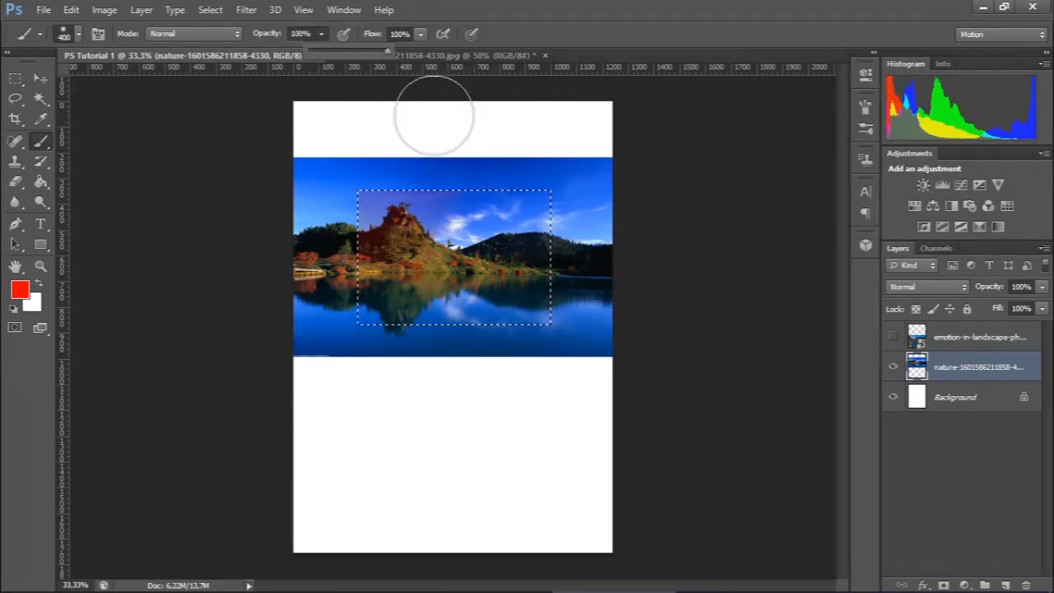
pyautogui.moveTo(439, 185)
pyautogui.mouseDown()
pyautogui.moveTo(283, 318)
pyautogui.moveTo(447, 217)
pyautogui.moveTo(371, 315)
pyautogui.mouseUp()
pyautogui.moveTo(440, 254)
pyautogui.mouseDown()
pyautogui.moveTo(448, 322)
pyautogui.moveTo(599, 215)
pyautogui.moveTo(468, 317)
pyautogui.moveTo(400, 387)
pyautogui.moveTo(565, 283)
pyautogui.mouseUp()
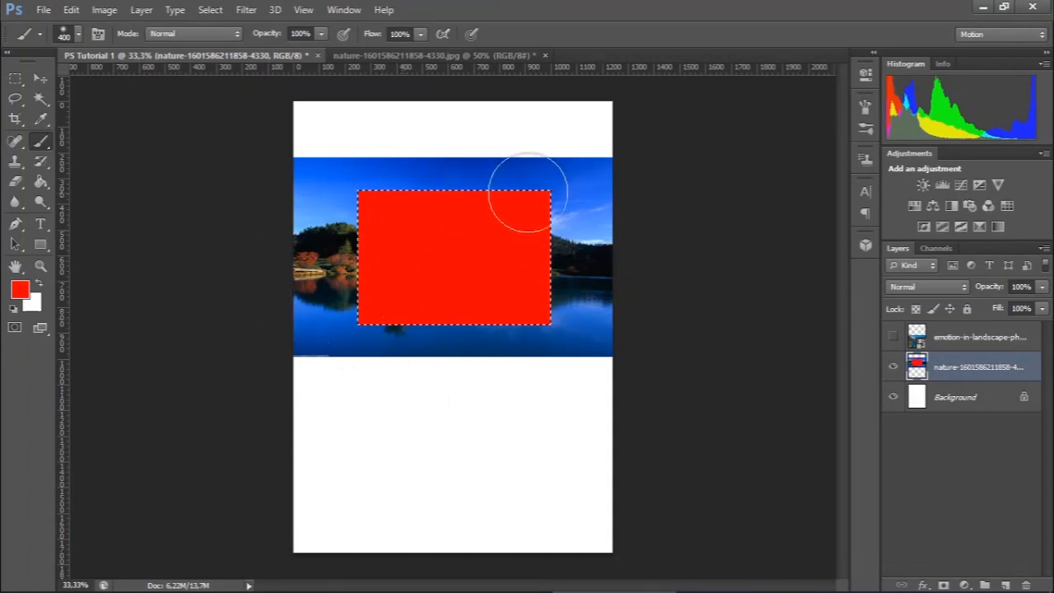
# Step: Select an ellipse over the lower part of the red rectangle with the Elliptical Marquee, and move its contents down onto the blank page
pyautogui.click(16, 79)
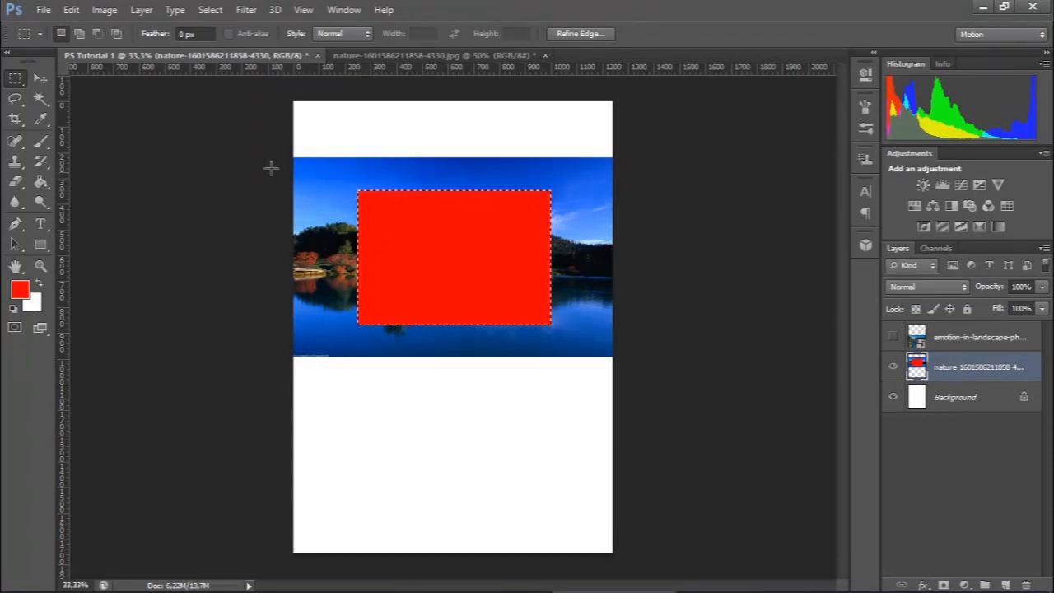
pyautogui.rightClick(16, 83)
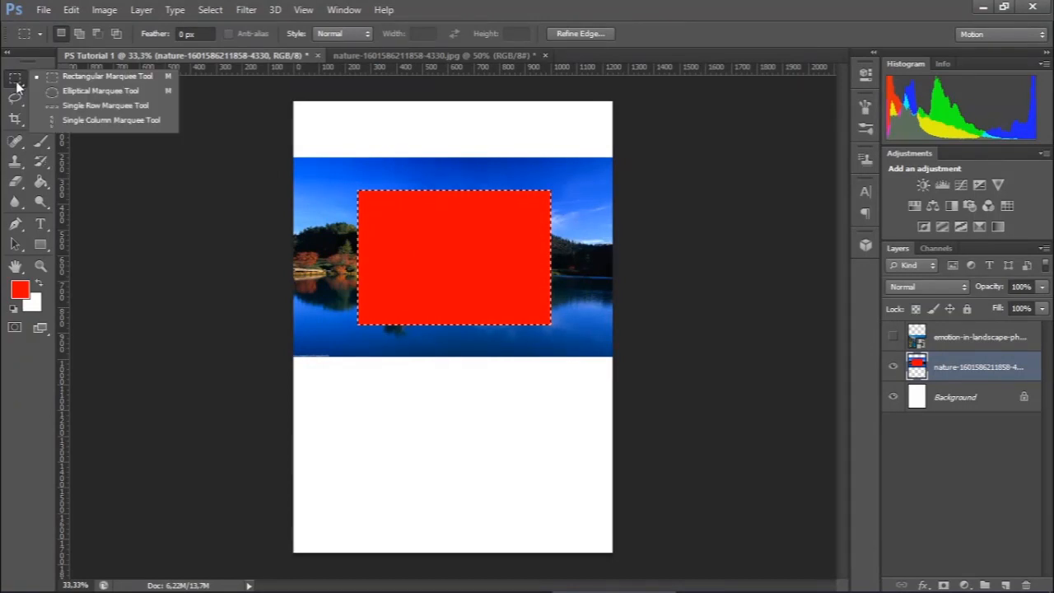
pyautogui.click(102, 92)
pyautogui.moveTo(342, 289); pyautogui.dragTo(555, 406)
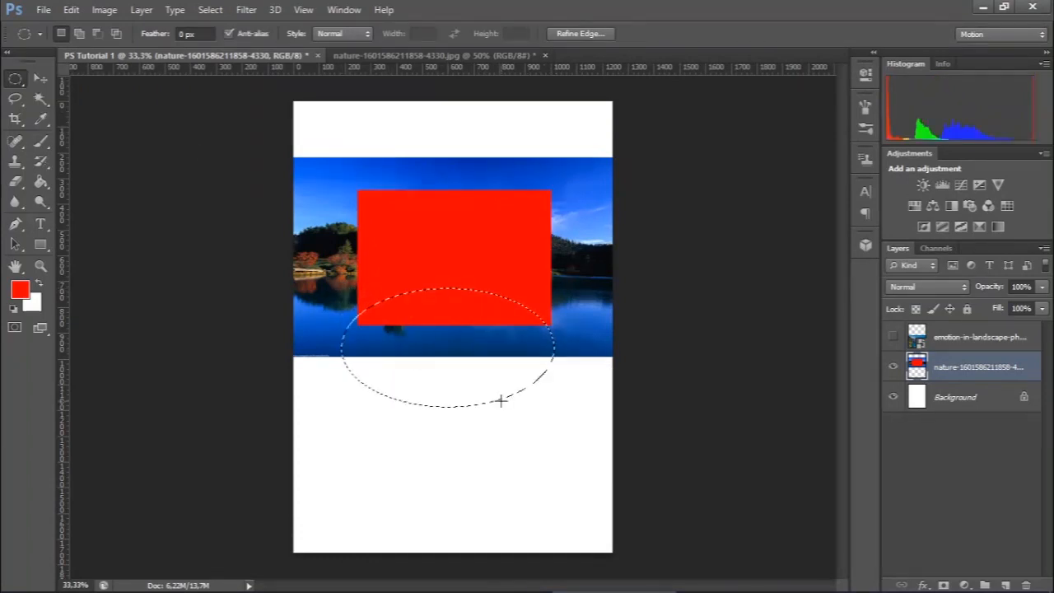
pyautogui.moveTo(483, 374); pyautogui.dragTo(474, 321)
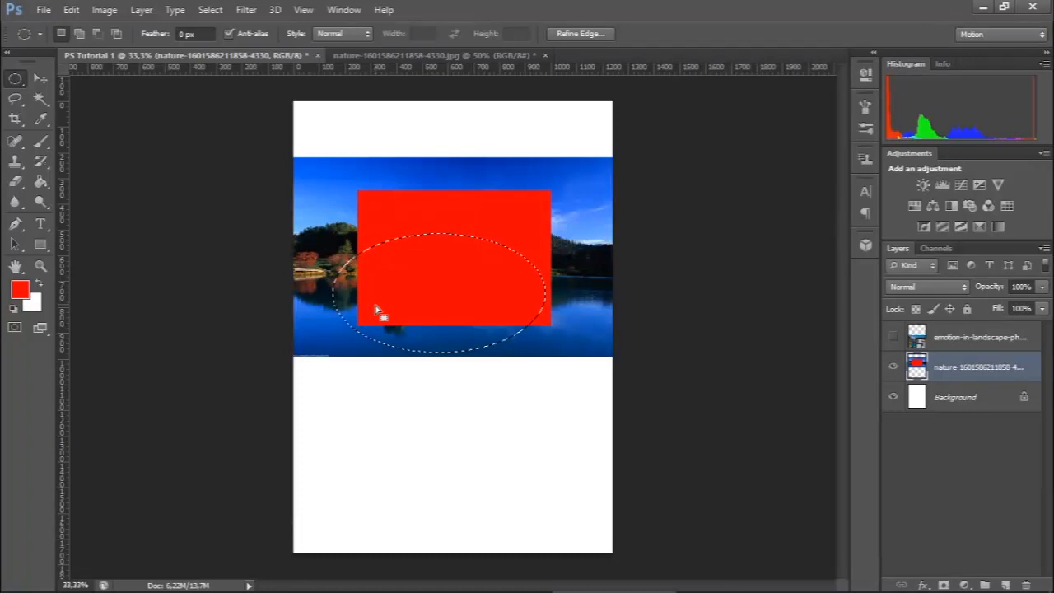
pyautogui.click(37, 78)
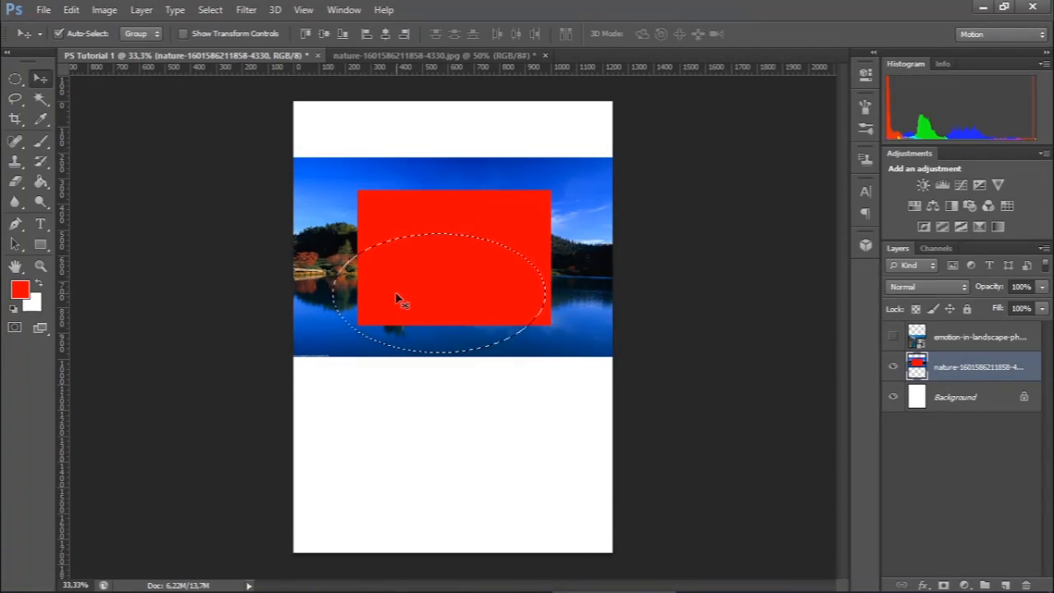
pyautogui.moveTo(396, 300); pyautogui.dragTo(426, 452)
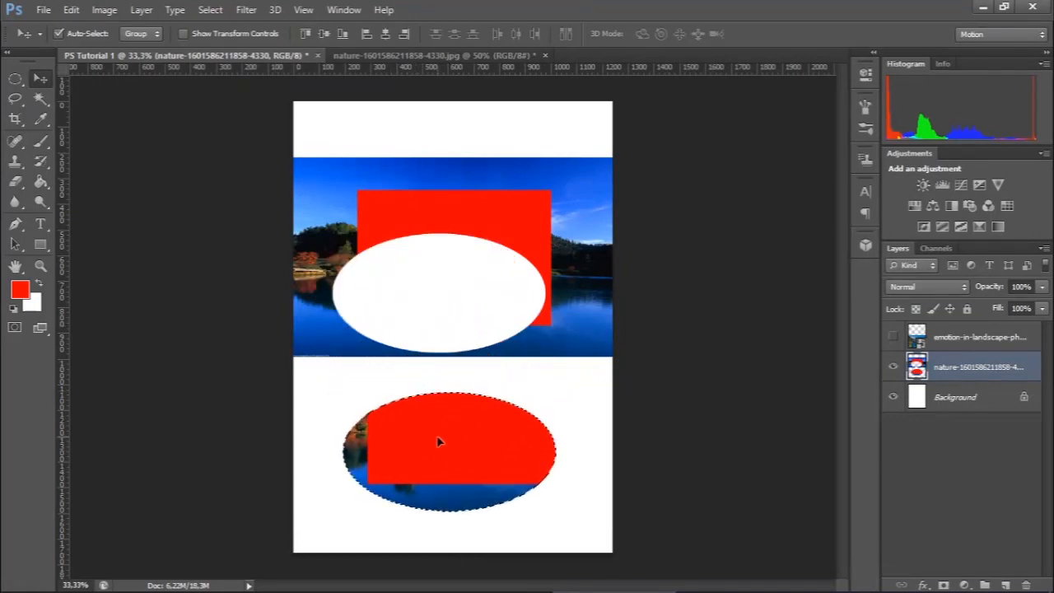
# Step: Undo the last move, place the selected ellipse on the blank page below the lake picture again, and deselect it
pyautogui.hotkey('ctrl', 'z')
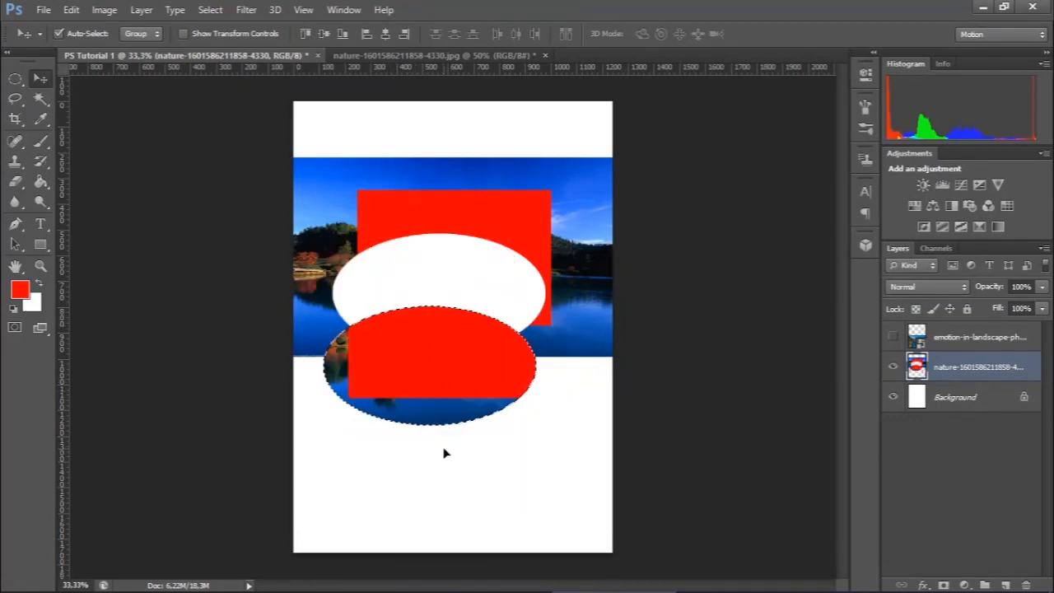
pyautogui.moveTo(440, 378); pyautogui.dragTo(443, 465)
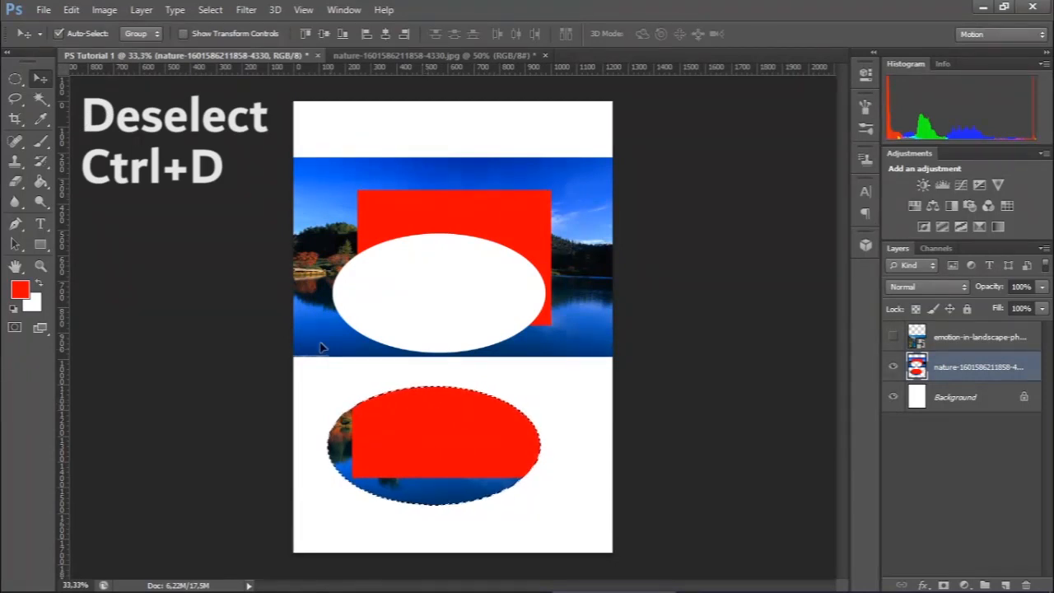
pyautogui.click(210, 10)
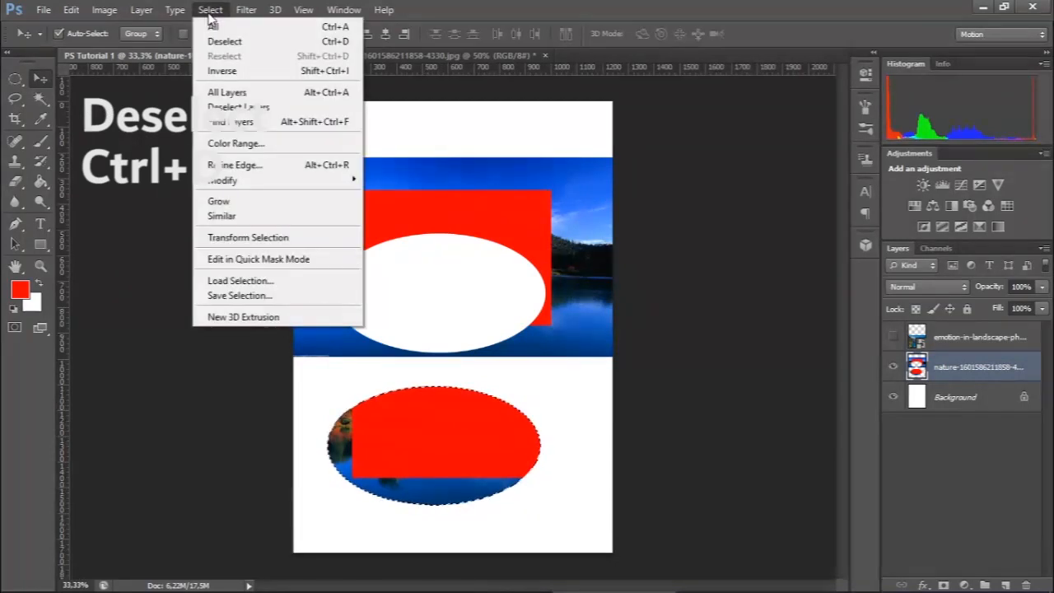
pyautogui.click(228, 48)
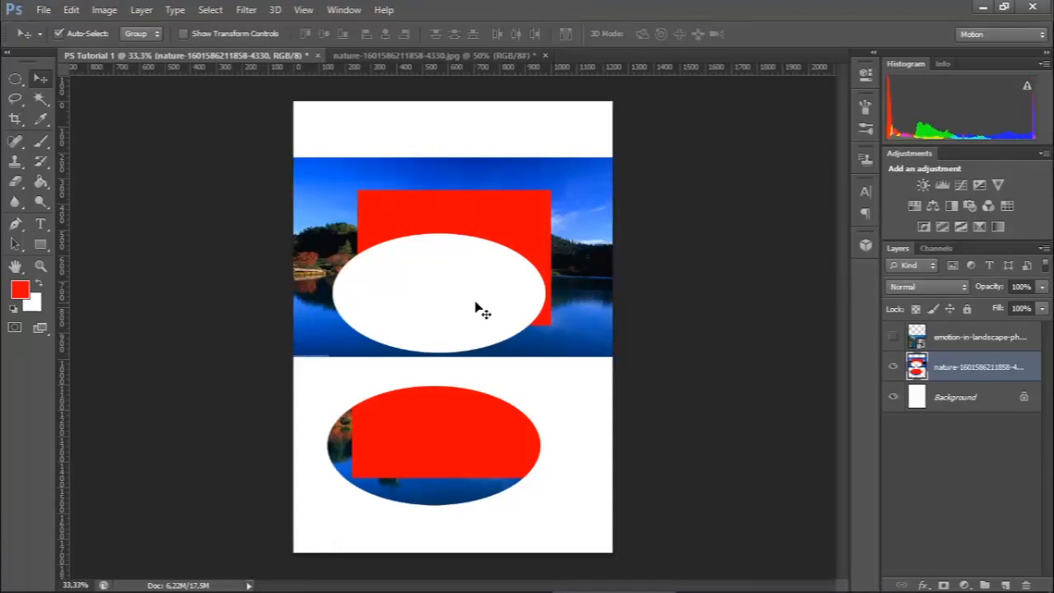
# Step: Turn off Auto-Select and move the whole lake layer, cut-out ellipse included, down and back up the page
pyautogui.moveTo(459, 304); pyautogui.dragTo(460, 243)
pyautogui.moveTo(480, 315); pyautogui.dragTo(476, 347)
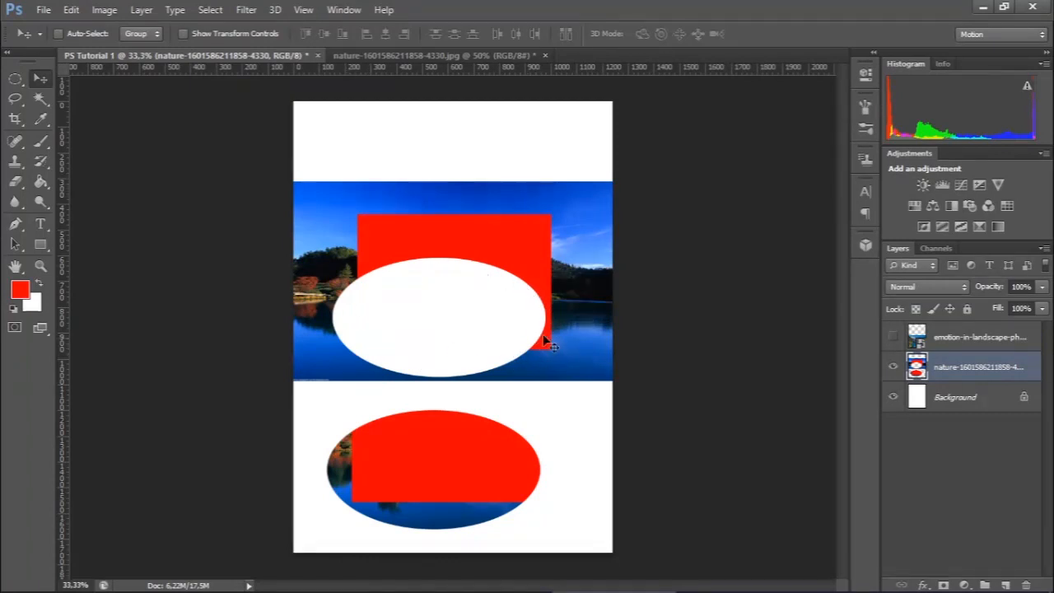
pyautogui.moveTo(543, 270); pyautogui.dragTo(539, 229)
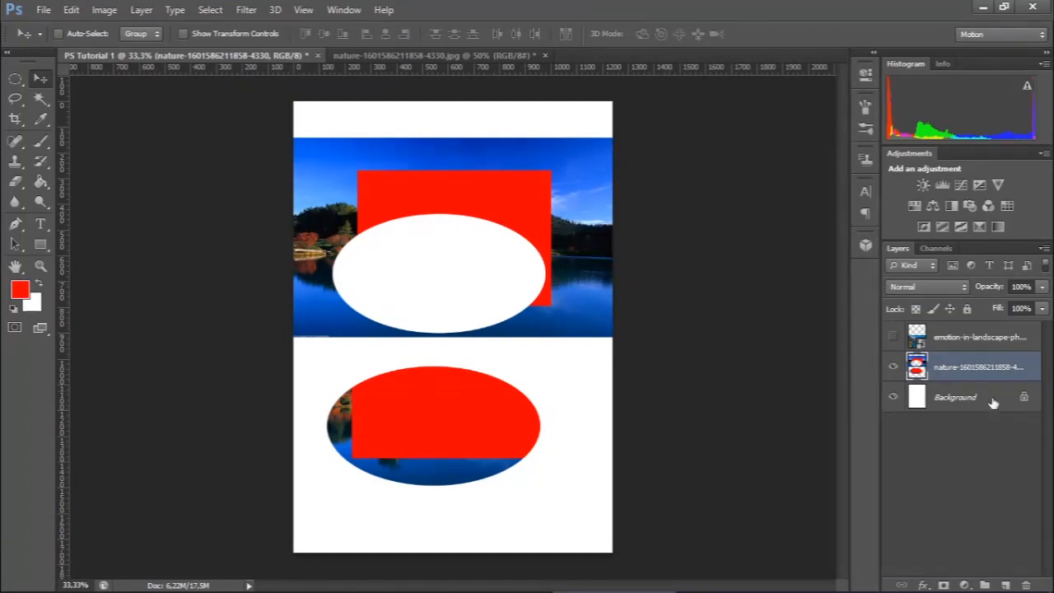
# Step: Hide the Background layer and move the lake layer up and down over the transparent area
pyautogui.click(894, 398)
pyautogui.click(894, 398)
pyautogui.click(894, 398)
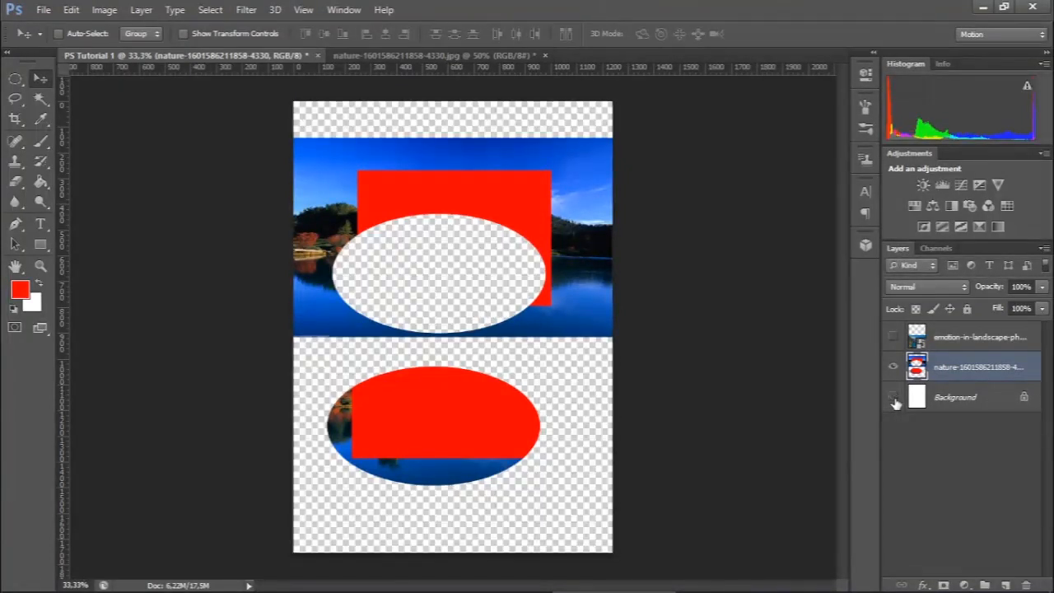
pyautogui.moveTo(554, 296); pyautogui.dragTo(553, 280)
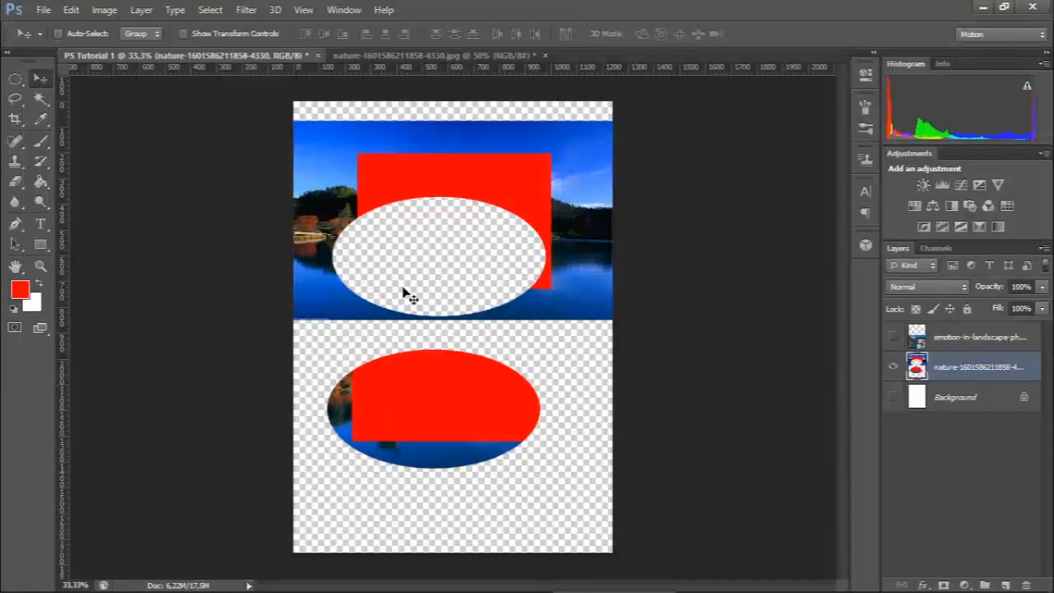
pyautogui.moveTo(598, 251); pyautogui.dragTo(601, 282)
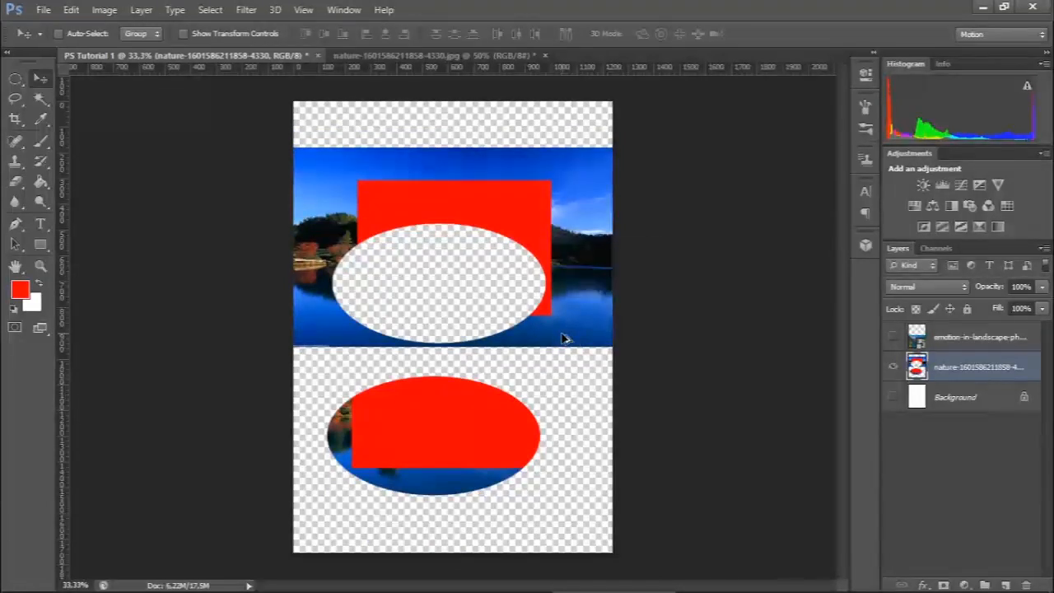
# Step: Step back through the layer moves, elliptical cut-out and red painting to the unpainted lake picture with its rectangular selection
pyautogui.hotkey('ctrl', 'alt', 'z')
pyautogui.hotkey('ctrl', 'alt', 'z')
pyautogui.hotkey('ctrl', 'alt', 'z')
pyautogui.hotkey('ctrl', 'alt', 'z')
pyautogui.hotkey('ctrl', 'alt', 'z')
pyautogui.hotkey('ctrl', 'alt', 'z')
pyautogui.hotkey('ctrl', 'alt', 'z')
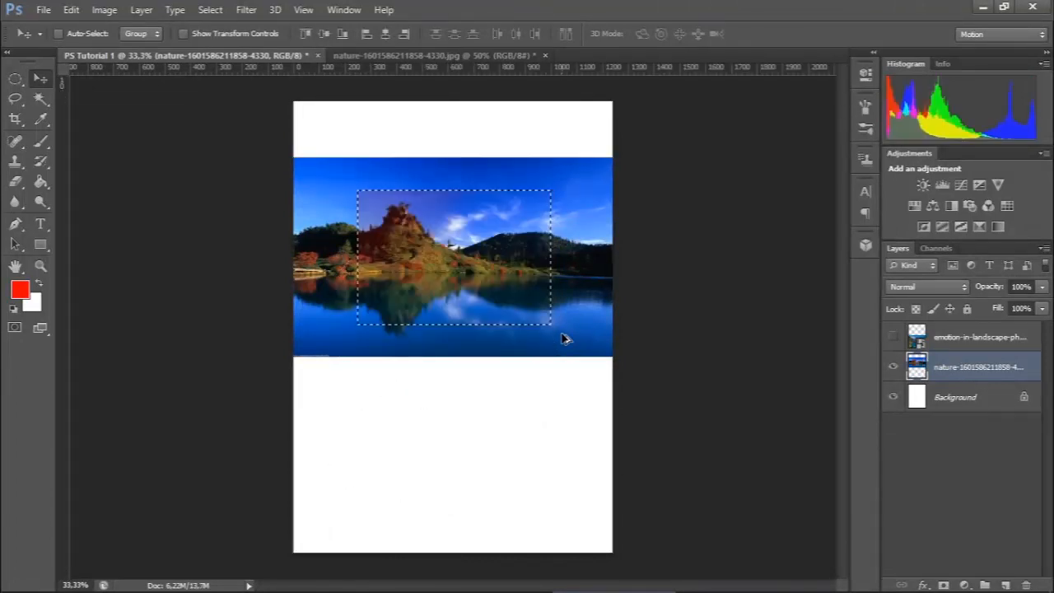
pyautogui.hotkey('ctrl', 'alt', 'z')
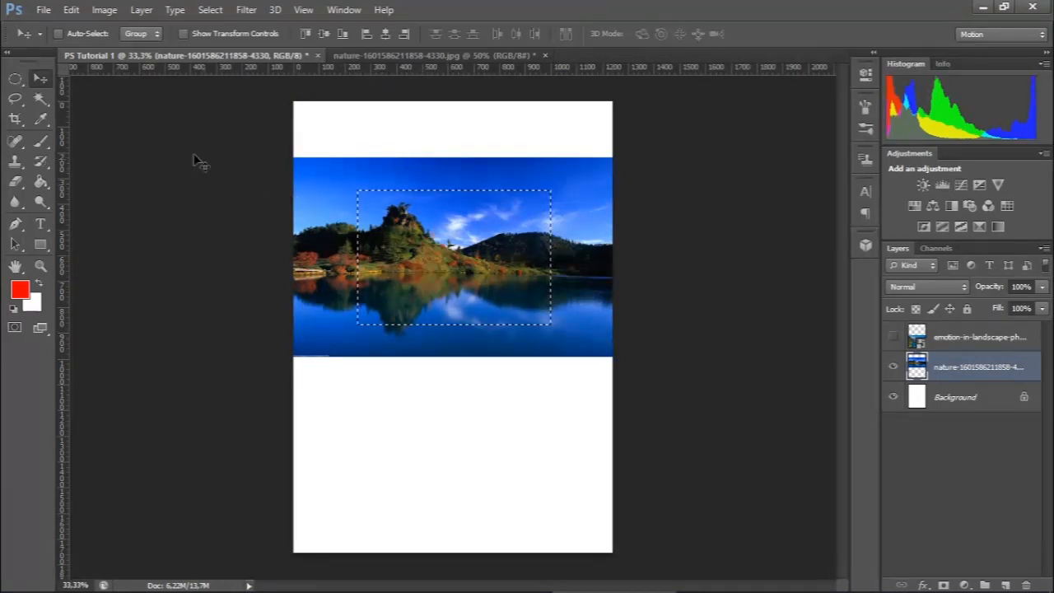
# Step: Try moving the rectangular selection's contents down onto the blank page, and undo the move
pyautogui.moveTo(492, 285); pyautogui.dragTo(488, 439)
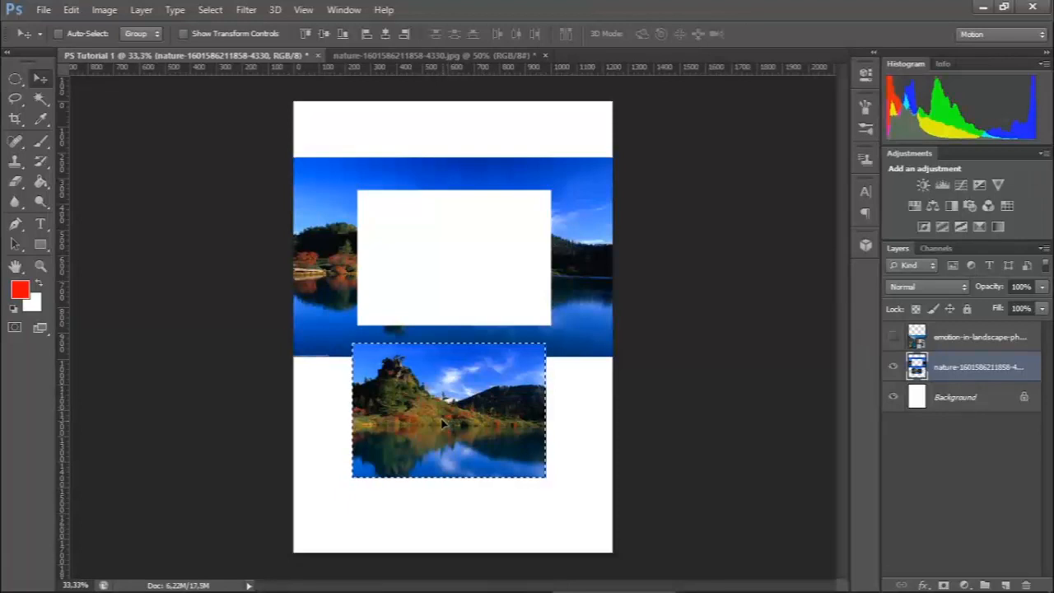
pyautogui.hotkey('ctrl', 'alt', 'z')
pyautogui.hotkey('ctrl', 'alt', 'z')
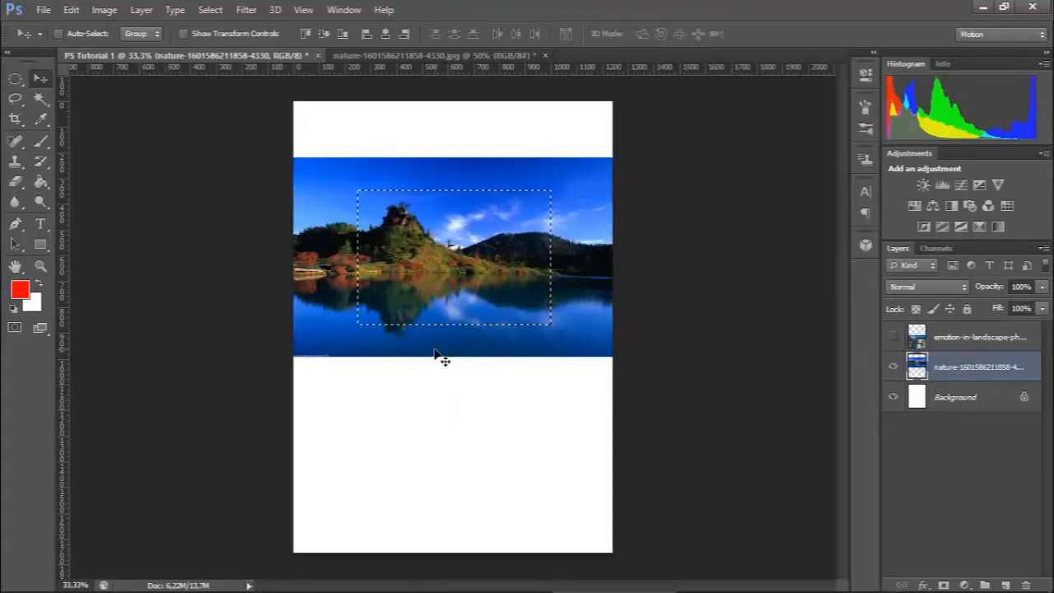
# Step: Remove the rectangular selection and draw an irregular freehand Lasso selection around the hill and its reflection
pyautogui.hotkey('ctrl', 'd')
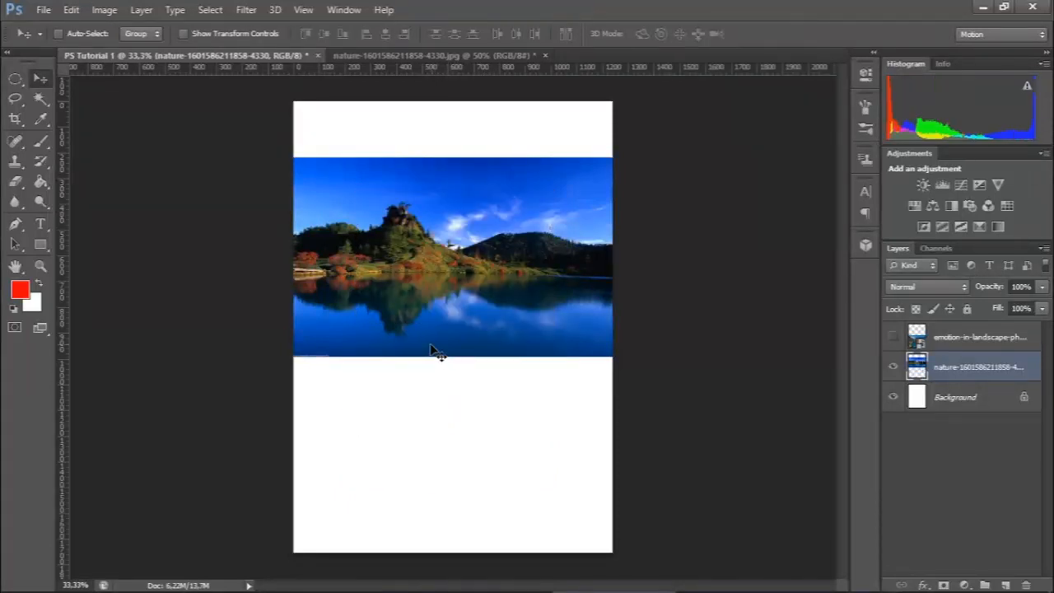
pyautogui.click(16, 99)
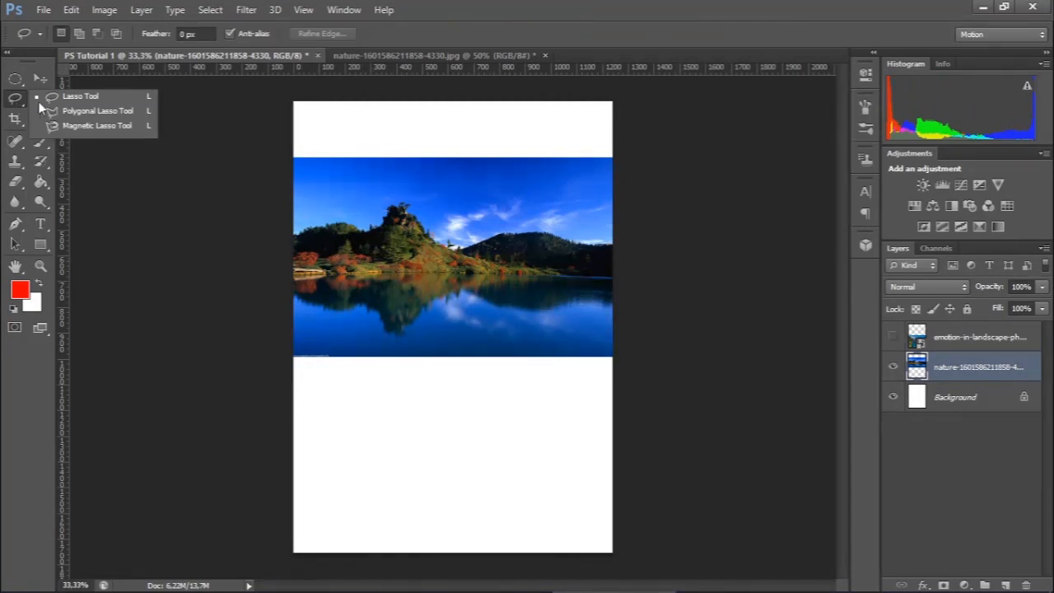
pyautogui.click(71, 102)
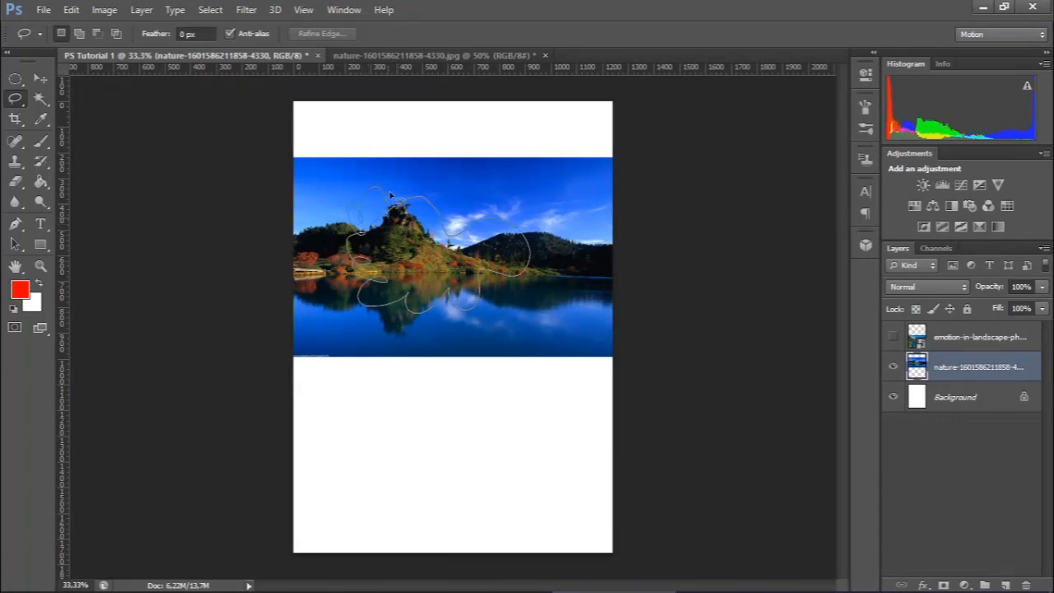
pyautogui.moveTo(460, 228); pyautogui.dragTo(463, 232)
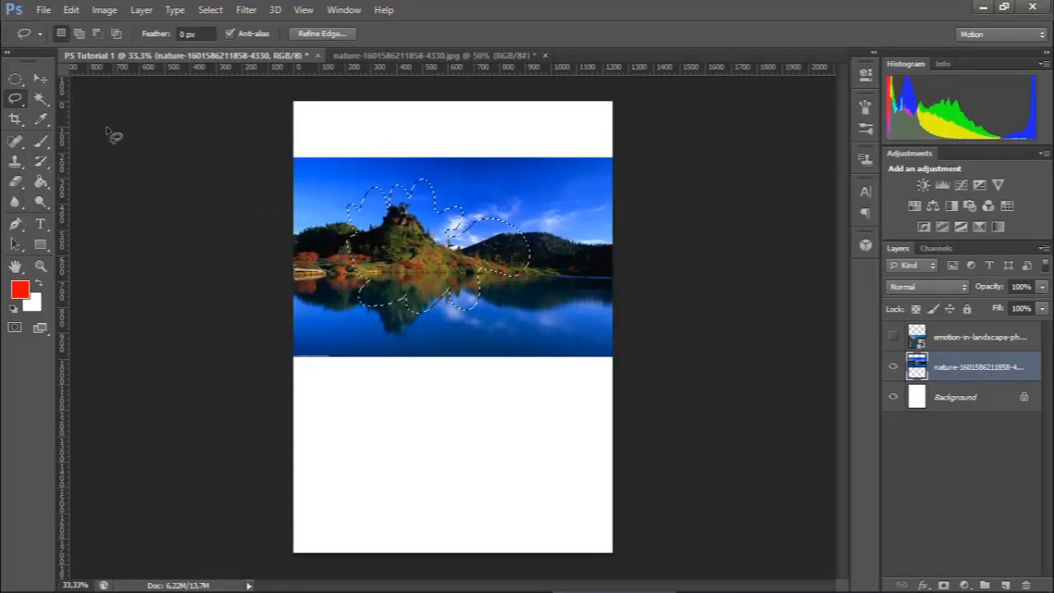
# Step: Try painting red inside the lasso selection with the Brush, and undo the stroke
pyautogui.click(41, 141)
pyautogui.moveTo(354, 177)
pyautogui.mouseDown()
pyautogui.moveTo(406, 169)
pyautogui.moveTo(327, 280)
pyautogui.moveTo(403, 239)
pyautogui.moveTo(383, 261)
pyautogui.moveTo(371, 338)
pyautogui.moveTo(481, 223)
pyautogui.moveTo(393, 356)
pyautogui.moveTo(526, 224)
pyautogui.moveTo(426, 364)
pyautogui.mouseUp()
pyautogui.hotkey('ctrl', 'z')
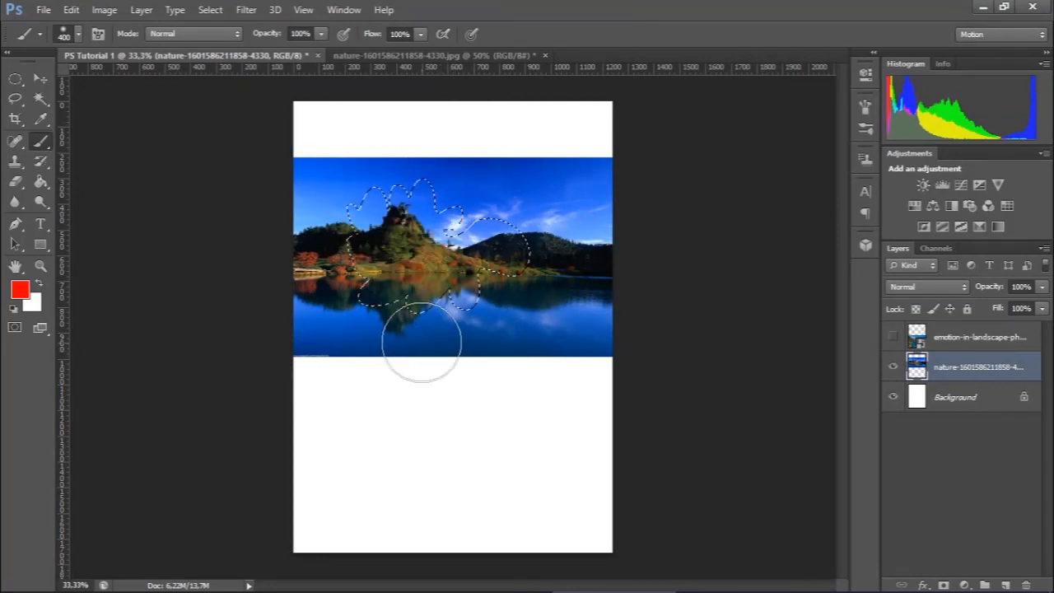
# Step: Try moving the lassoed part of the picture down onto the page, undo the move, and deselect
pyautogui.click(39, 78)
pyautogui.moveTo(421, 262)
pyautogui.mouseDown()
pyautogui.moveTo(408, 434)
pyautogui.moveTo(475, 374)
pyautogui.mouseUp()
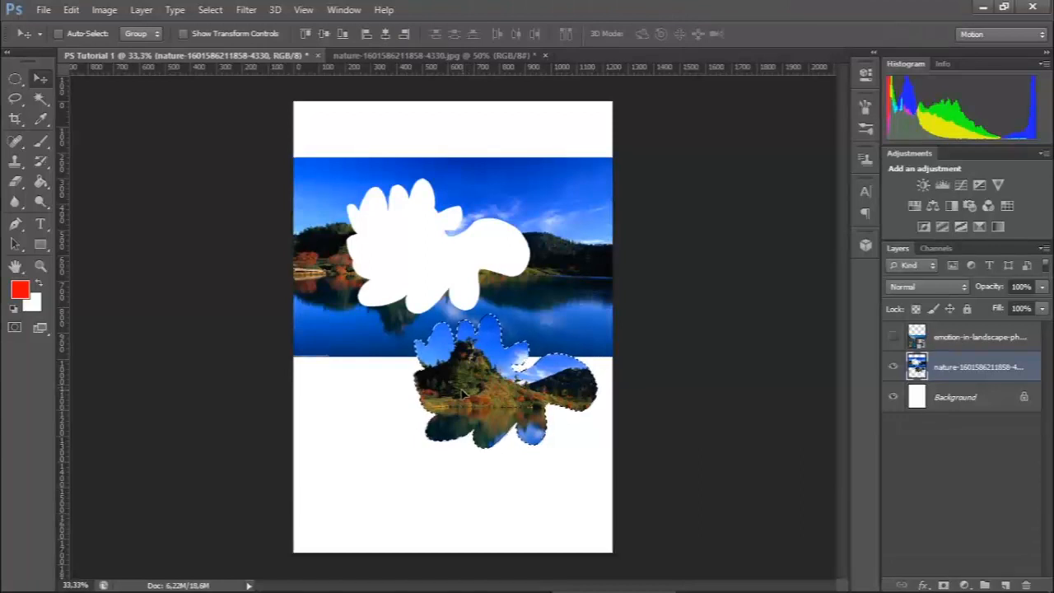
pyautogui.hotkey('ctrl', 'alt', 'z')
pyautogui.hotkey('ctrl', 'alt', 'z')
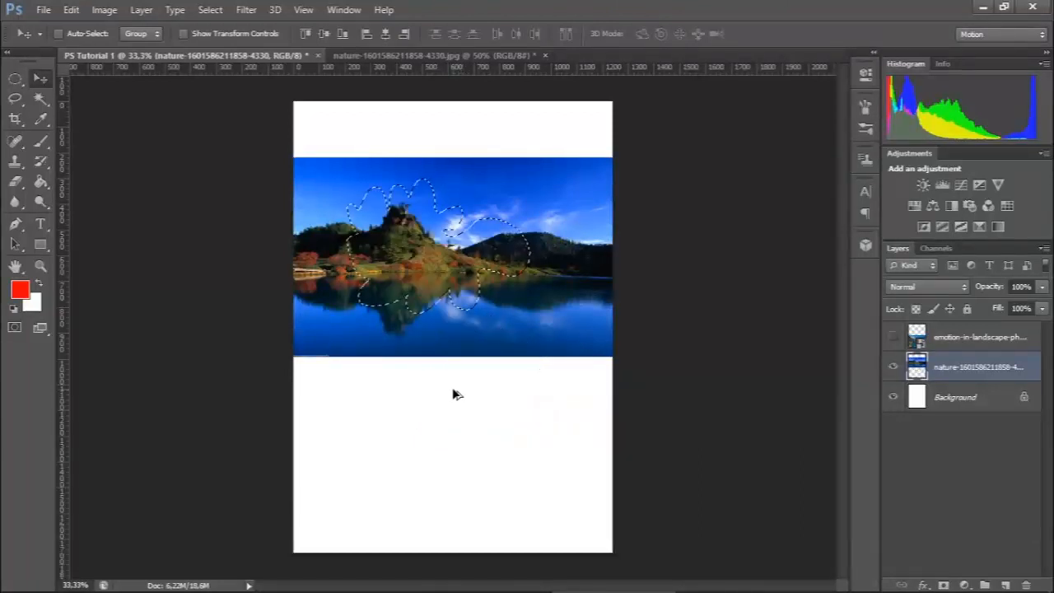
pyautogui.hotkey('ctrl', 'd')
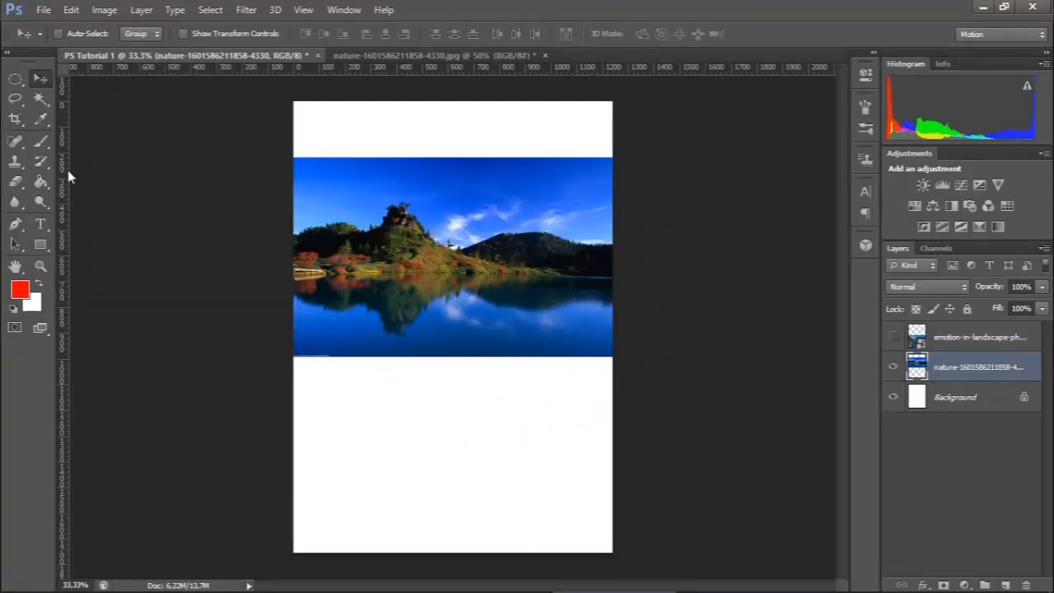
pyautogui.click(41, 142)
pyautogui.click(14, 79)
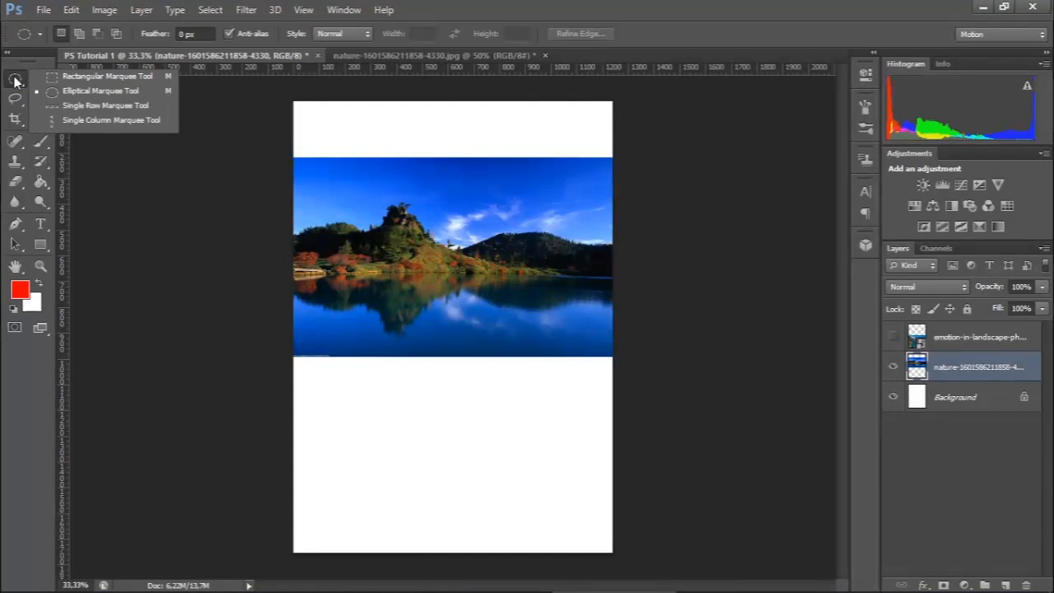
pyautogui.click(14, 79)
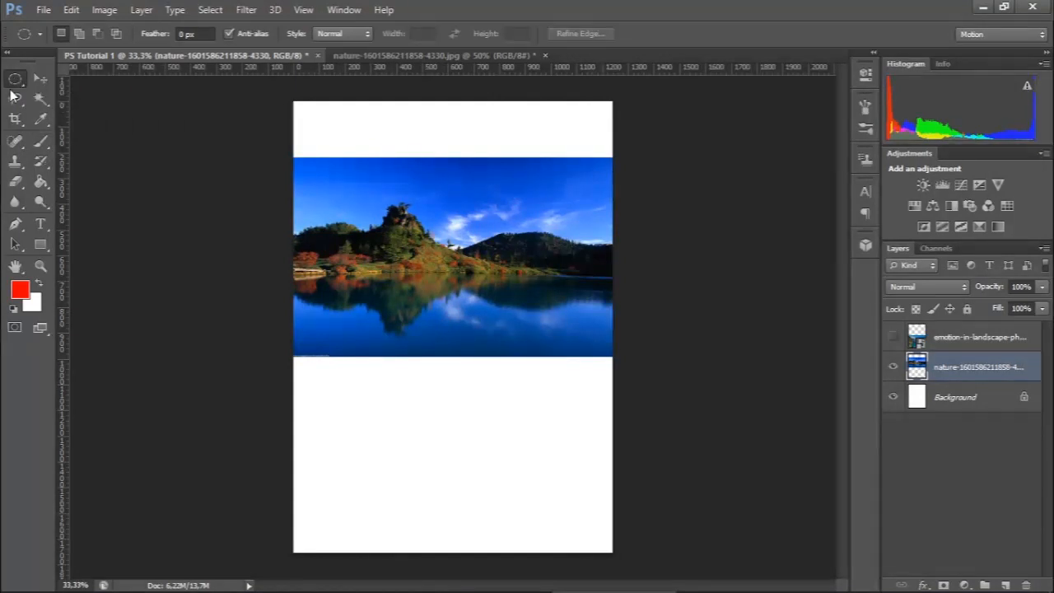
pyautogui.click(12, 99)
pyautogui.click(13, 99)
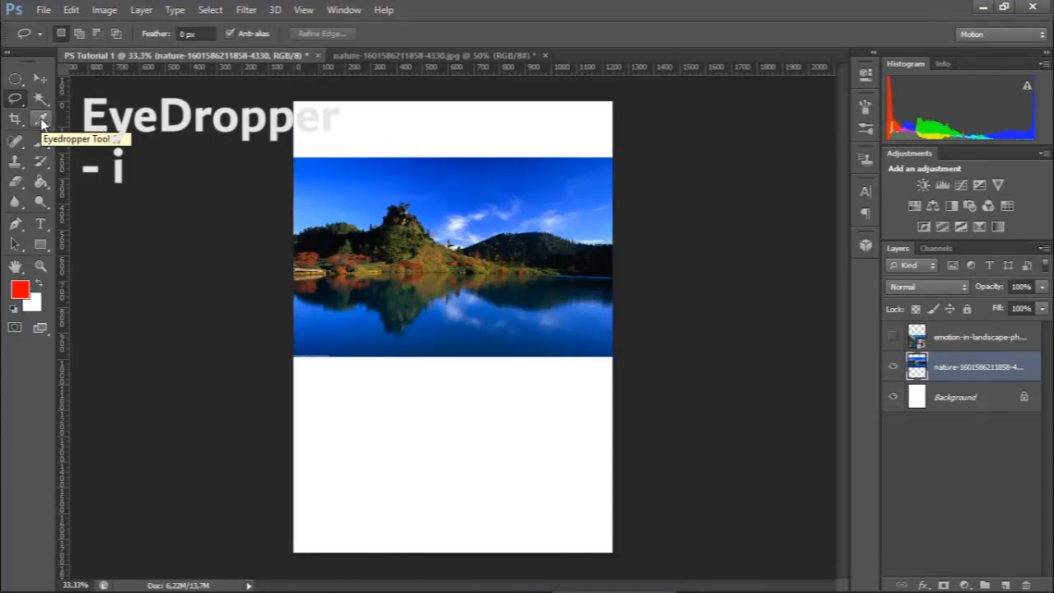
# Step: Sample foreground colors from the lake picture with the Eyedropper: sky blue, olive from the hill, and light orange from the shoreline
pyautogui.click(41, 120)
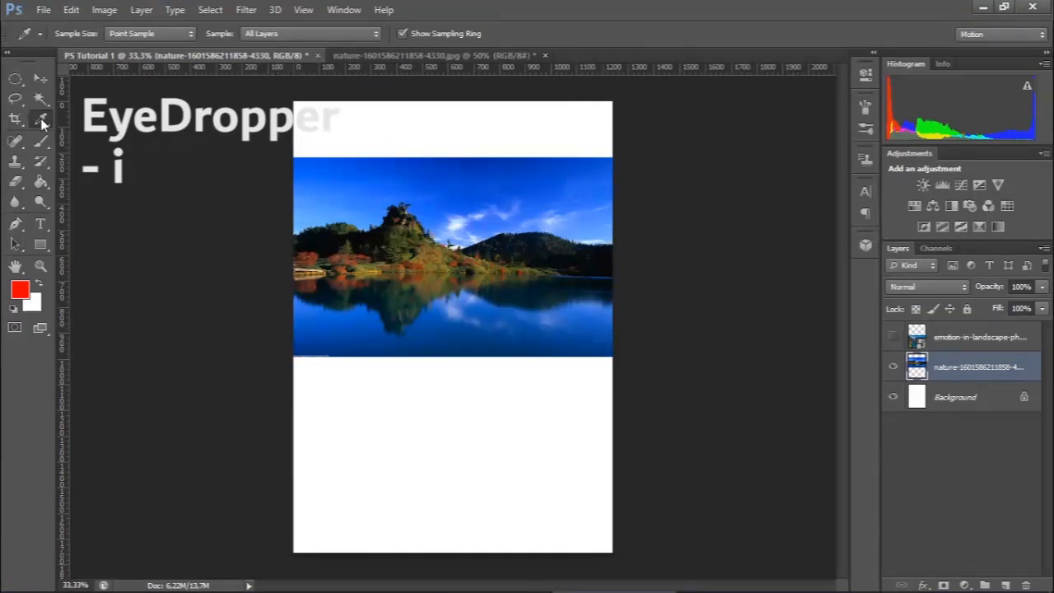
pyautogui.click(345, 188)
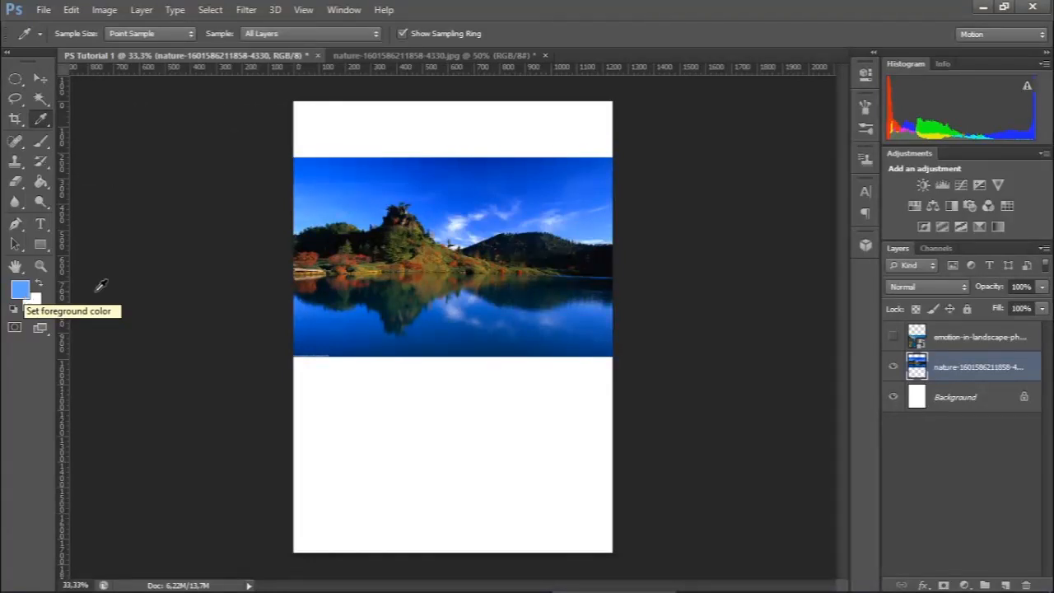
pyautogui.click(398, 234)
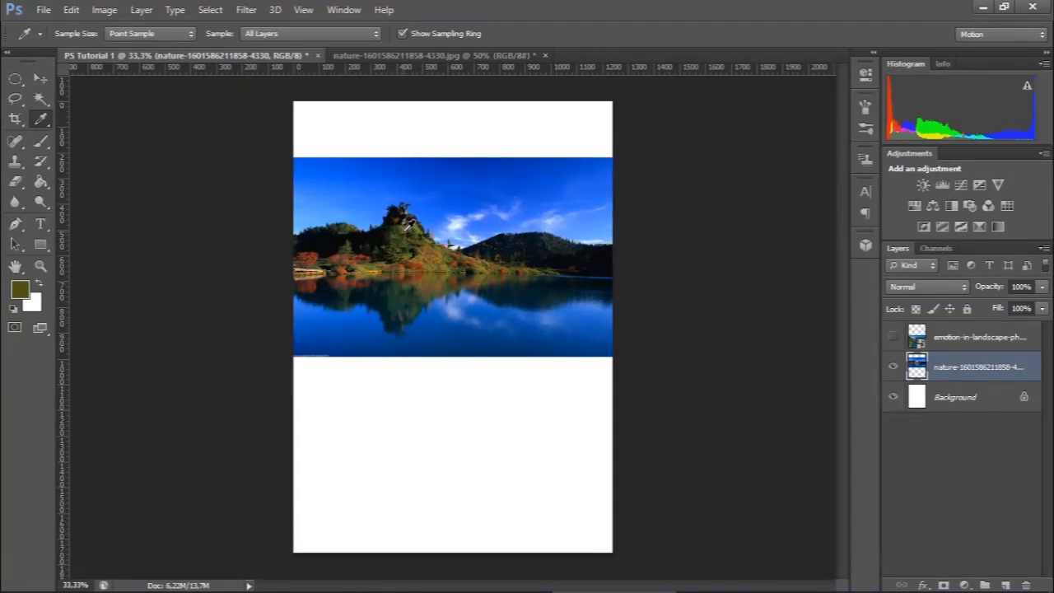
pyautogui.click(343, 274)
pyautogui.click(429, 256)
pyautogui.click(346, 264)
# Step: Try brushing the sampled light orange across the lake picture, and undo the stroke
pyautogui.click(42, 143)
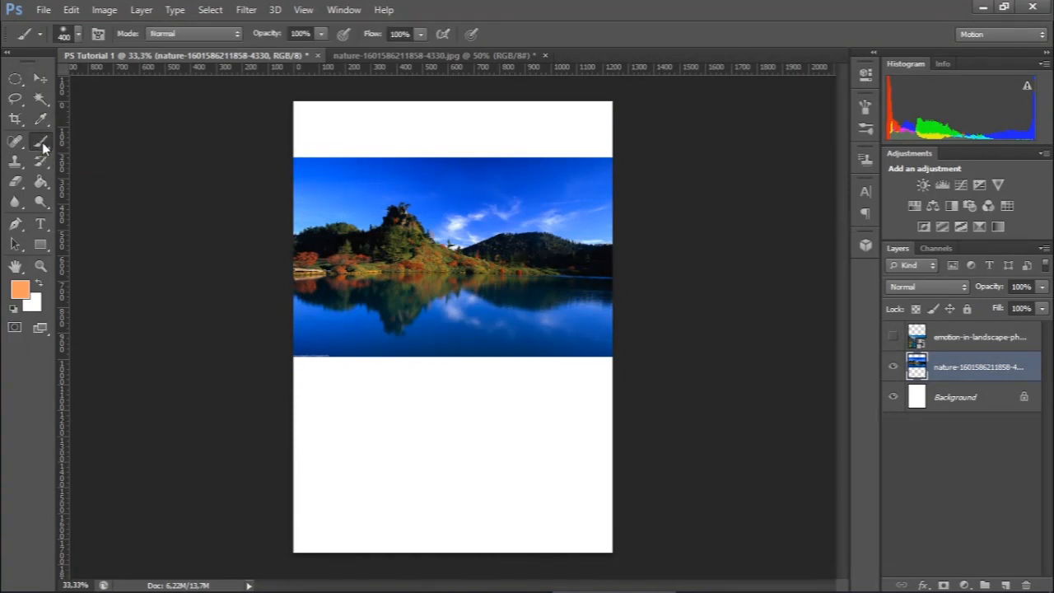
pyautogui.moveTo(442, 184)
pyautogui.mouseDown()
pyautogui.moveTo(345, 264)
pyautogui.moveTo(409, 237)
pyautogui.moveTo(403, 297)
pyautogui.moveTo(518, 243)
pyautogui.moveTo(432, 321)
pyautogui.moveTo(584, 244)
pyautogui.moveTo(566, 319)
pyautogui.moveTo(451, 364)
pyautogui.moveTo(576, 306)
pyautogui.mouseUp()
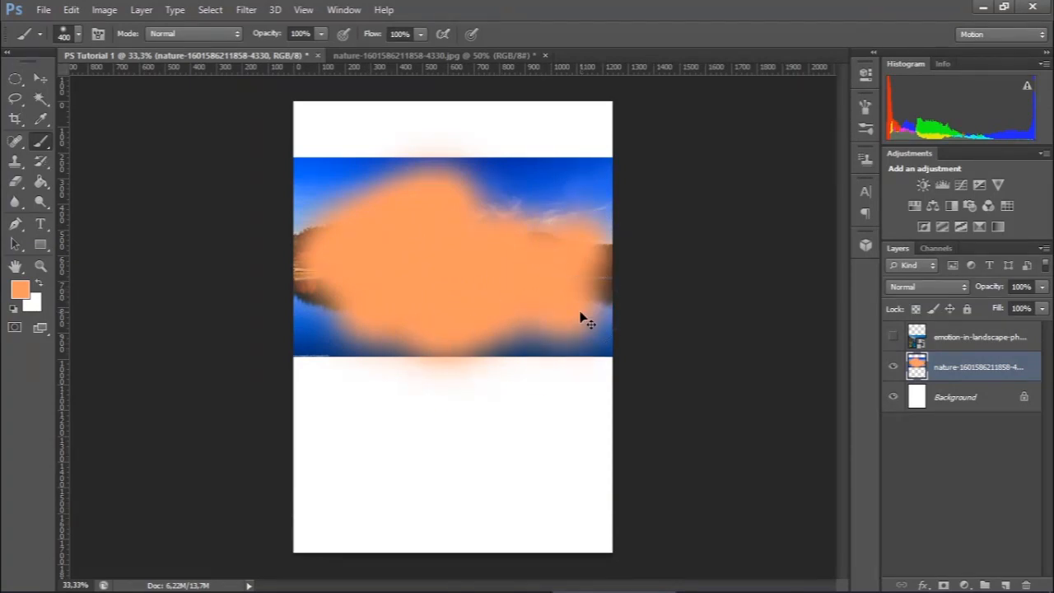
pyautogui.hotkey('ctrl', 'z')
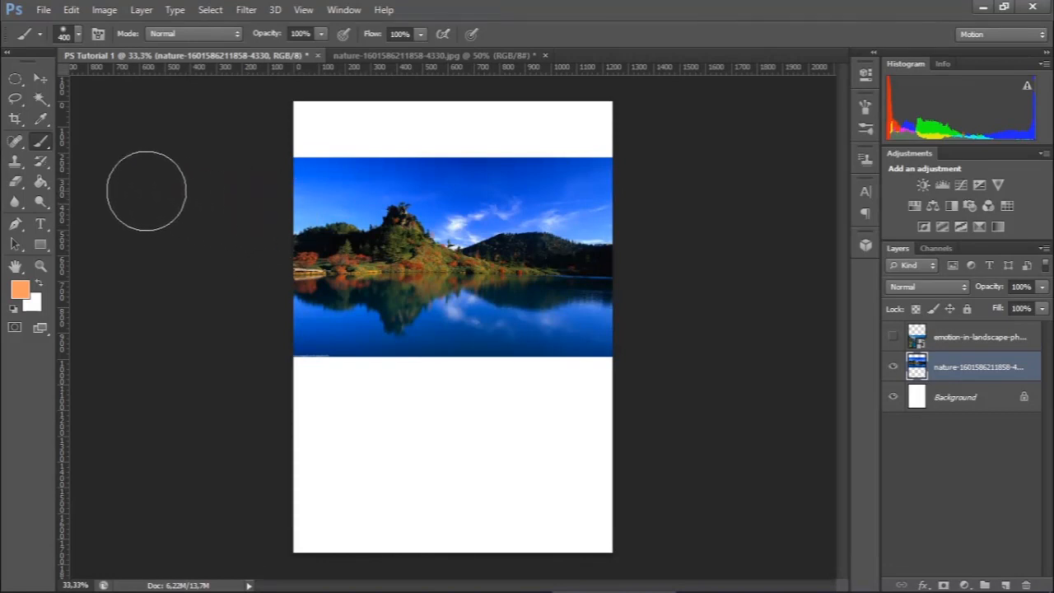
# Step: Try cropping the page down to the lake picture with a strip trimmed off its left side, and undo the crop
pyautogui.click(16, 120)
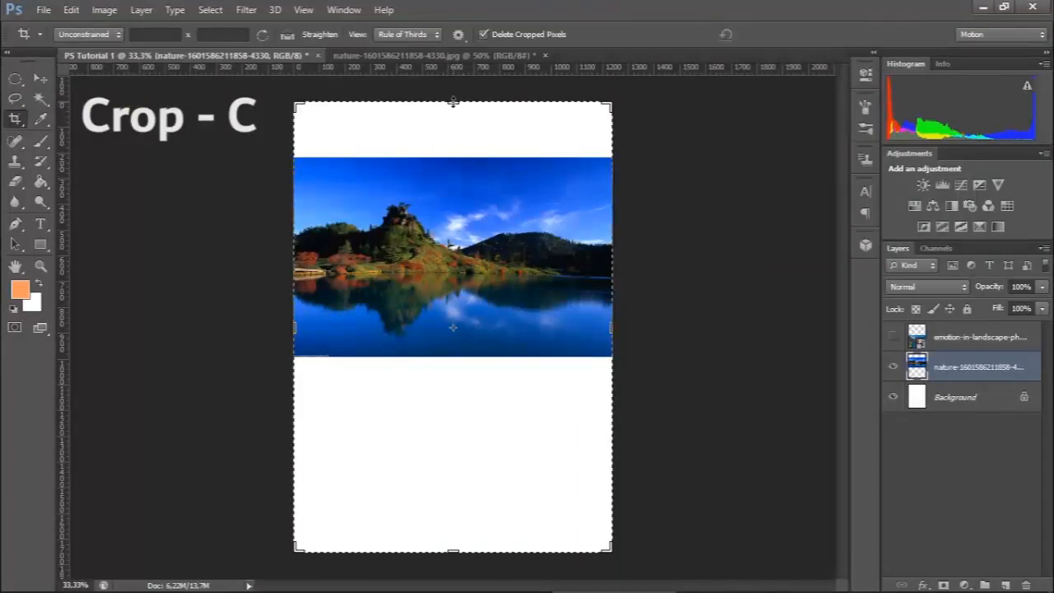
pyautogui.moveTo(453, 102); pyautogui.dragTo(453, 129)
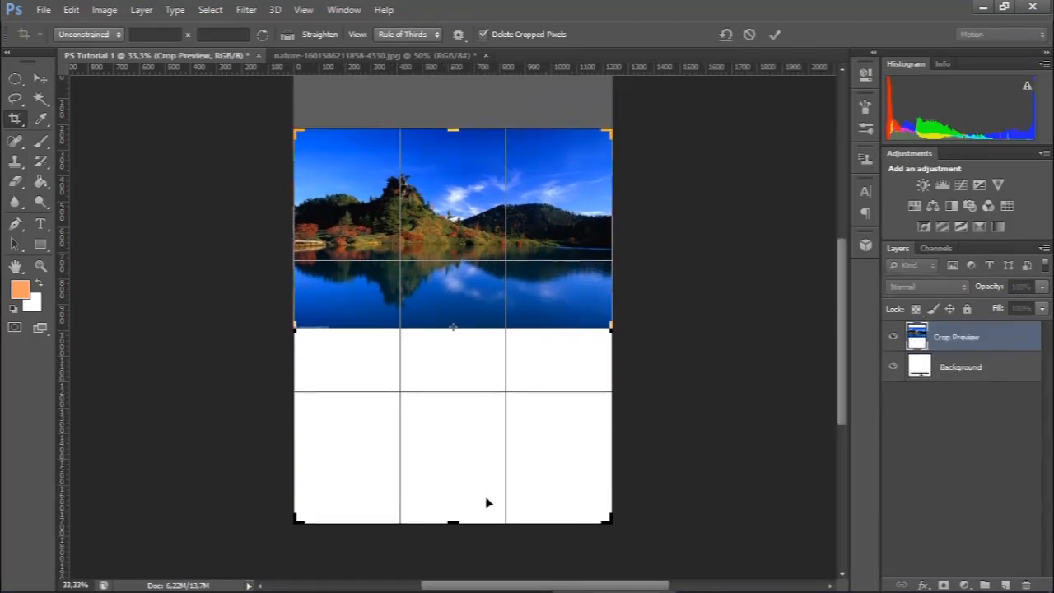
pyautogui.moveTo(458, 501); pyautogui.dragTo(450, 429)
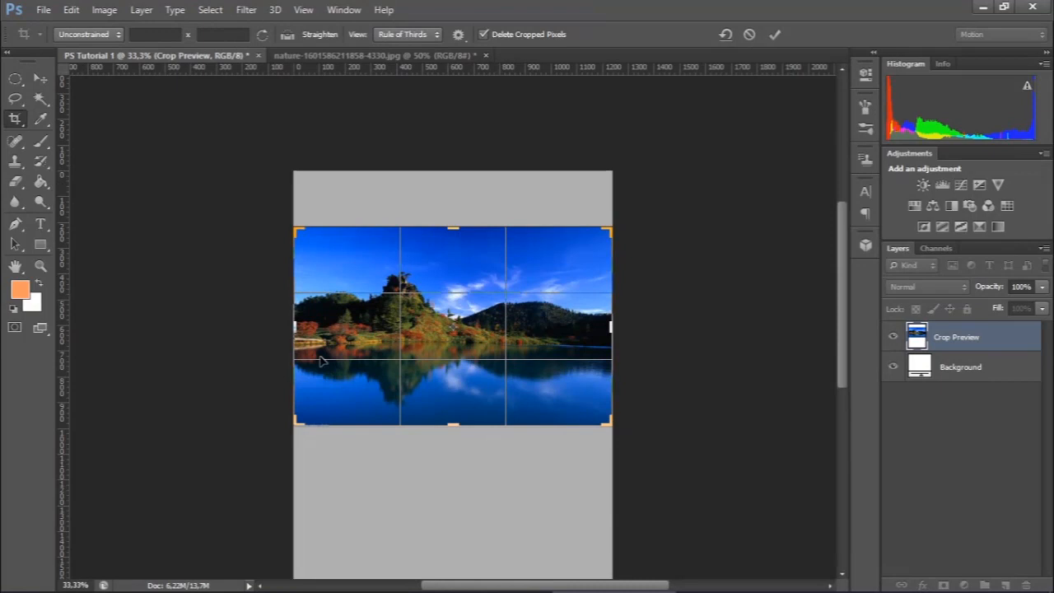
pyautogui.moveTo(295, 325); pyautogui.dragTo(316, 326)
pyautogui.moveTo(453, 228); pyautogui.dragTo(455, 237)
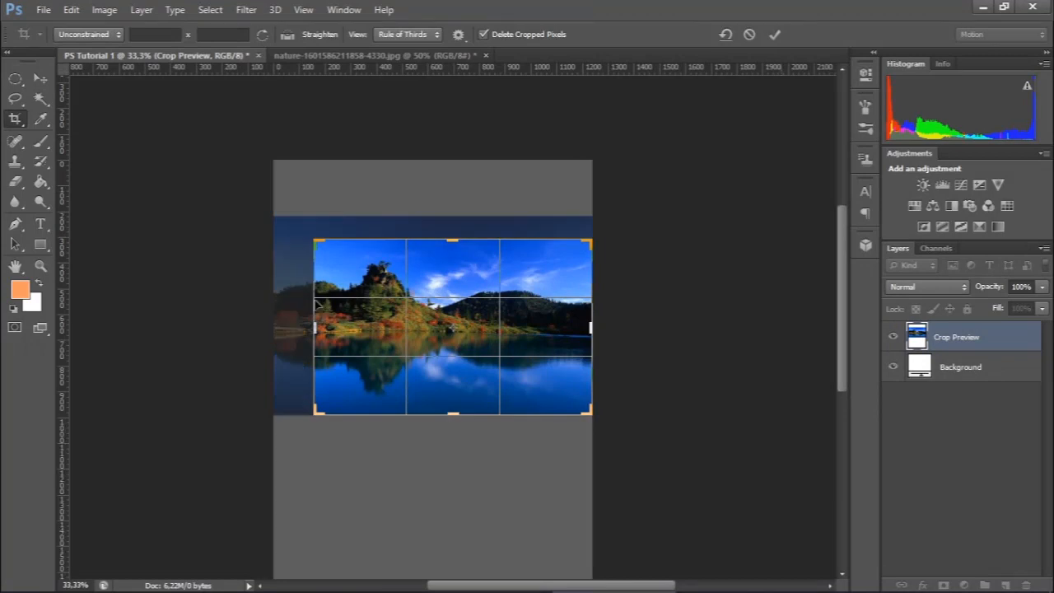
pyautogui.moveTo(310, 329); pyautogui.dragTo(308, 329)
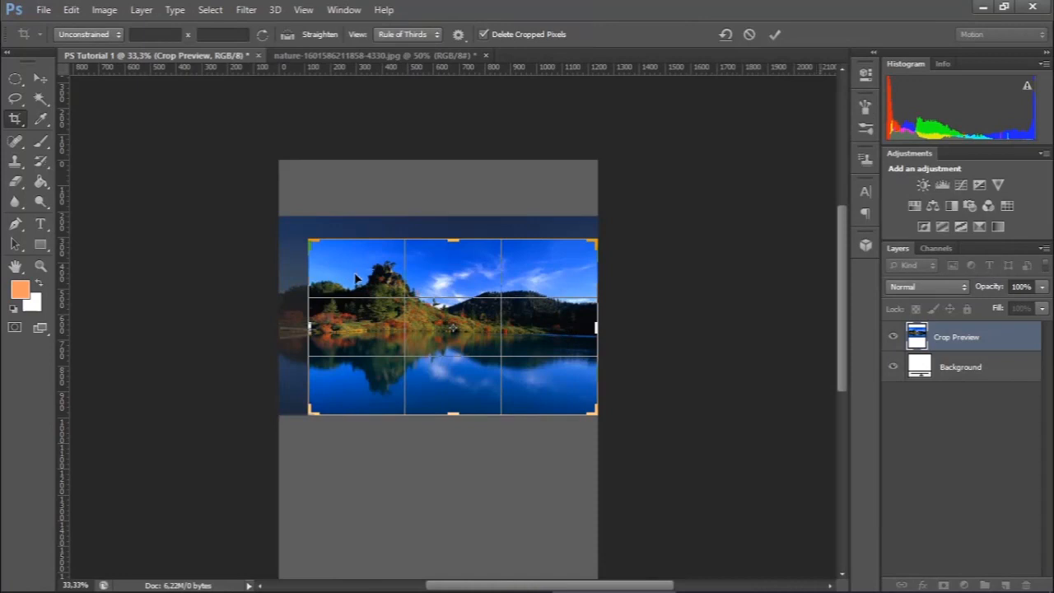
pyautogui.press('Return')
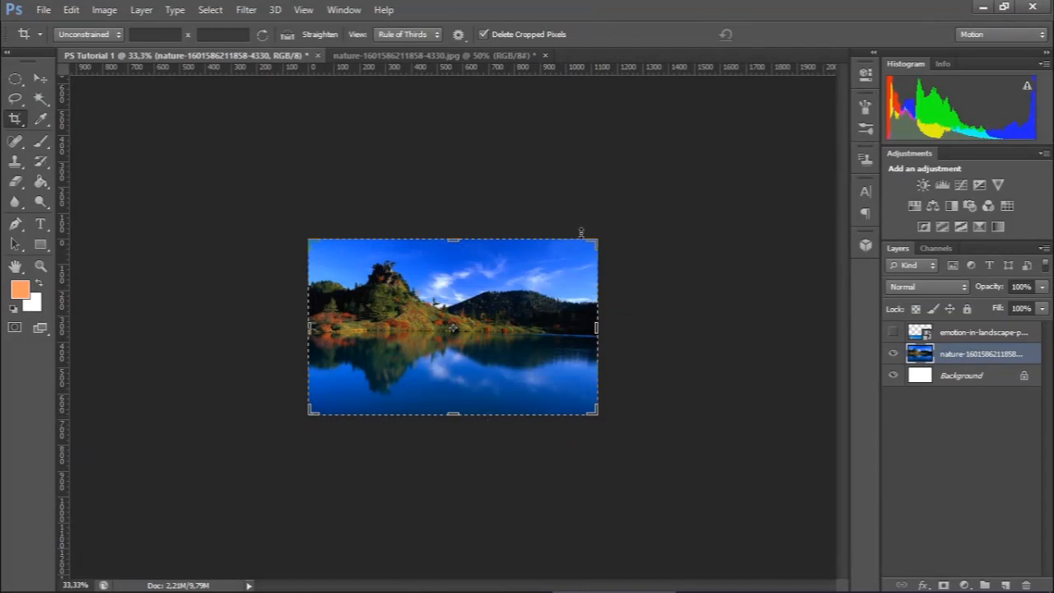
pyautogui.press('ctrl')
pyautogui.hotkey('ctrl', 'z')
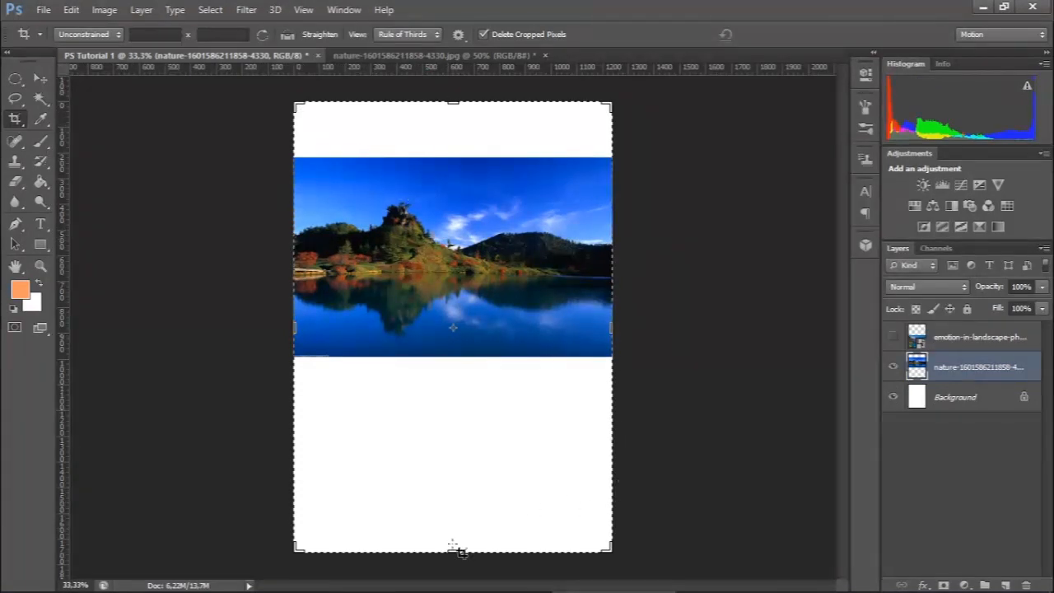
# Step: Try another crop that removes the white areas below and above the lake picture plus its left strip, and undo it
pyautogui.moveTo(453, 553); pyautogui.dragTo(454, 451)
pyautogui.moveTo(295, 331); pyautogui.dragTo(312, 332)
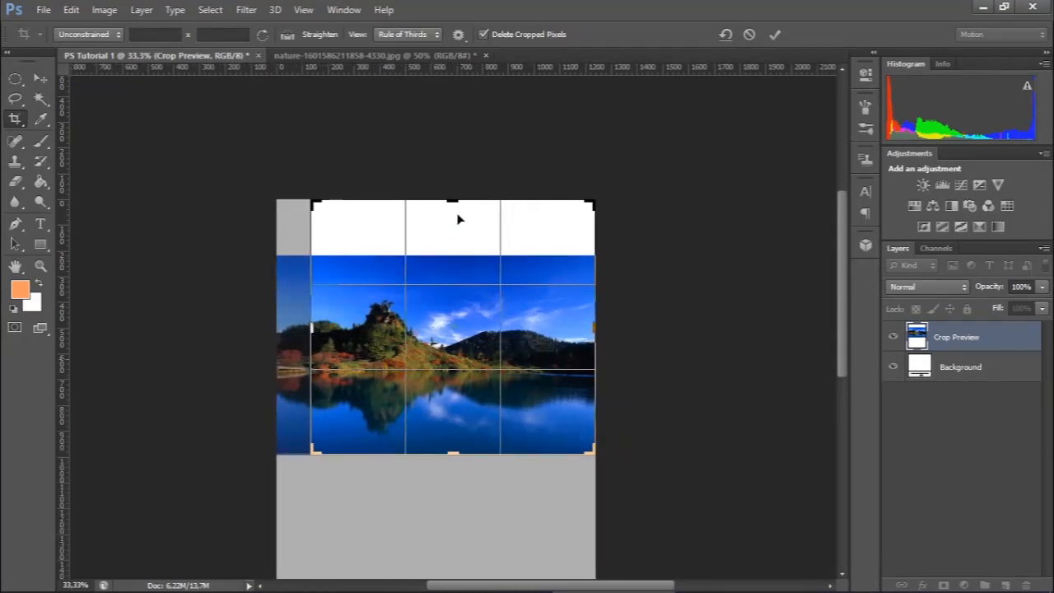
pyautogui.moveTo(452, 195); pyautogui.dragTo(450, 237)
pyautogui.press('Return')
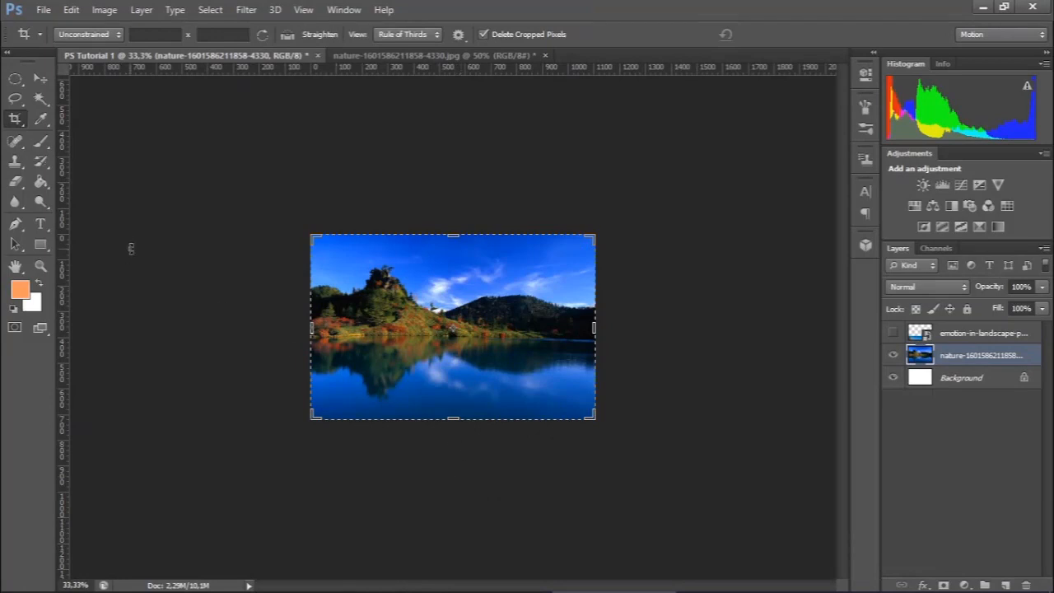
pyautogui.hotkey('ctrl', 'z')
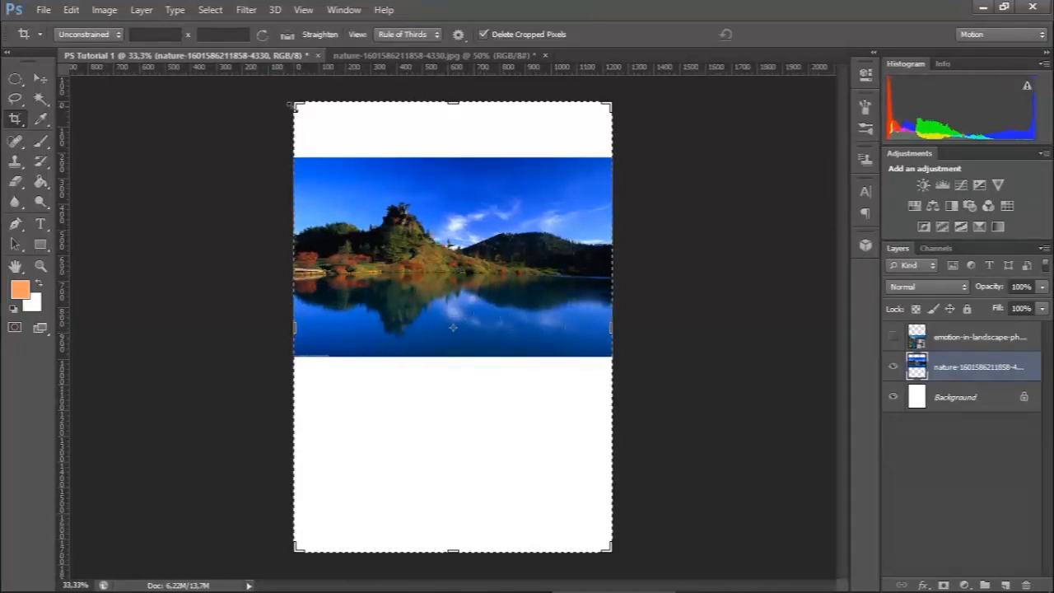
# Step: Extend the canvas on both the right and left sides of the page with the Crop tool
pyautogui.moveTo(611, 332); pyautogui.dragTo(654, 331)
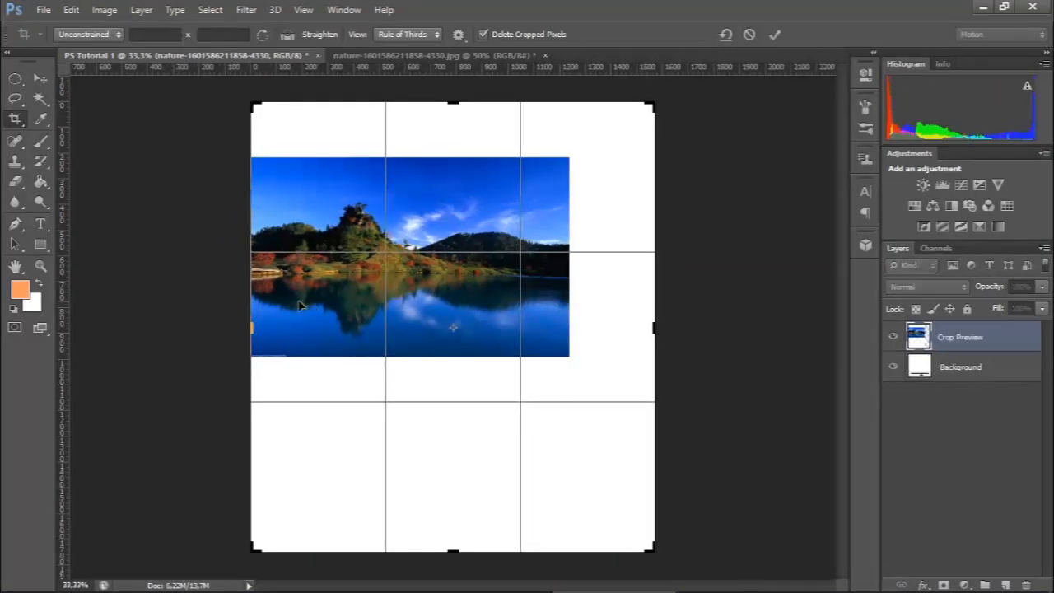
pyautogui.moveTo(222, 321); pyautogui.dragTo(193, 322)
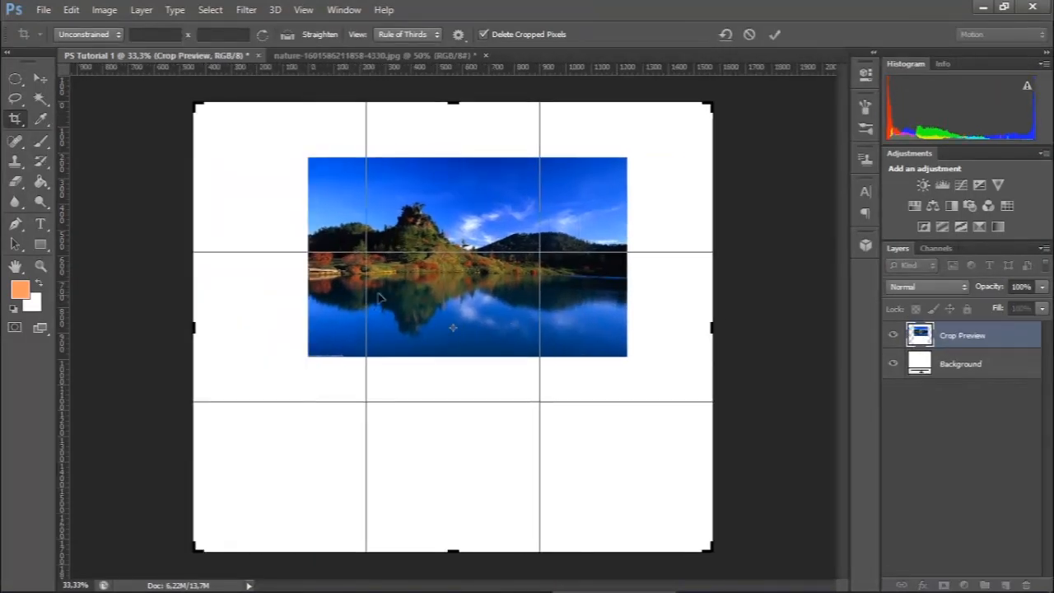
pyautogui.press('Return')
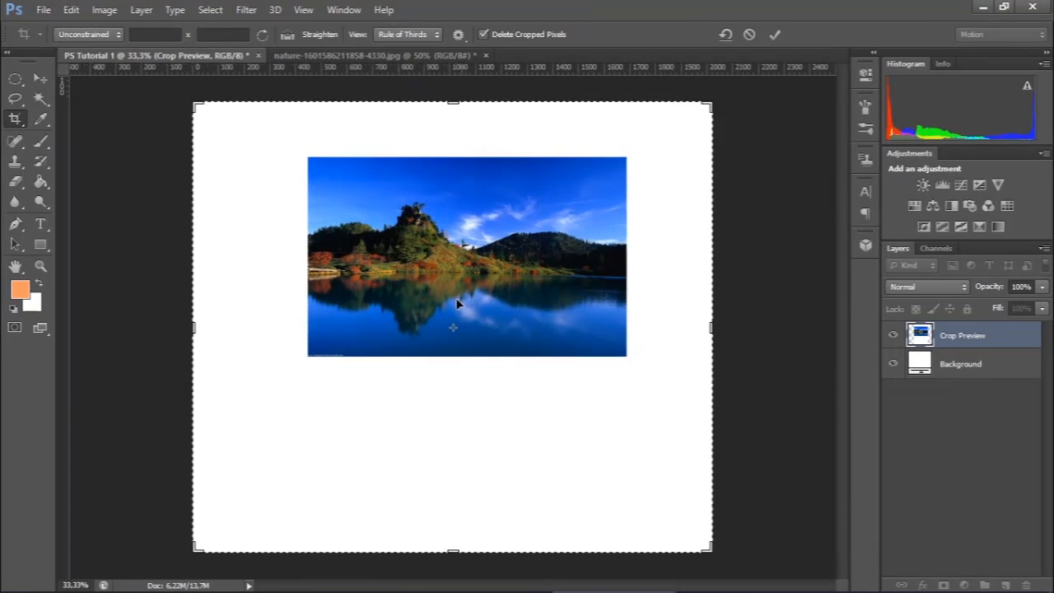
# Step: Fill the empty area around the lake picture, on the picture's own layer, with the light orange foreground color using the Paint Bucket
pyautogui.click(41, 182)
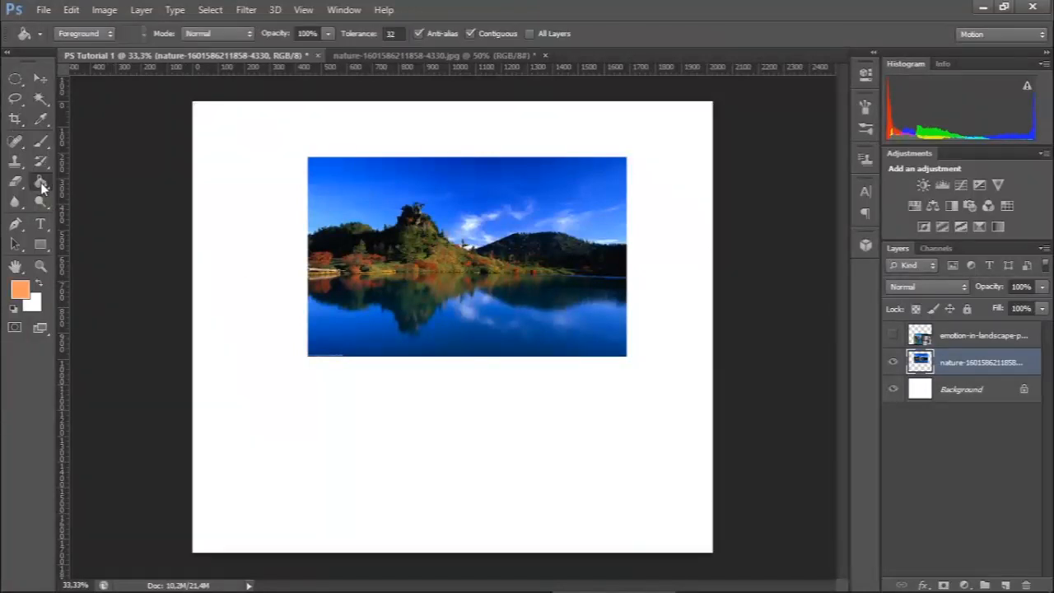
pyautogui.click(40, 183)
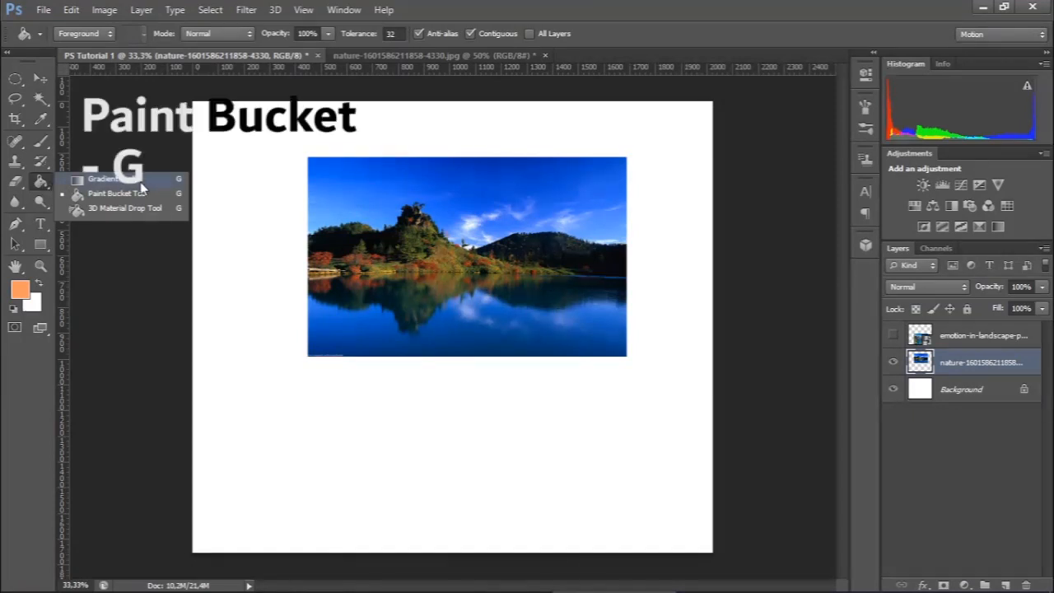
pyautogui.click(116, 200)
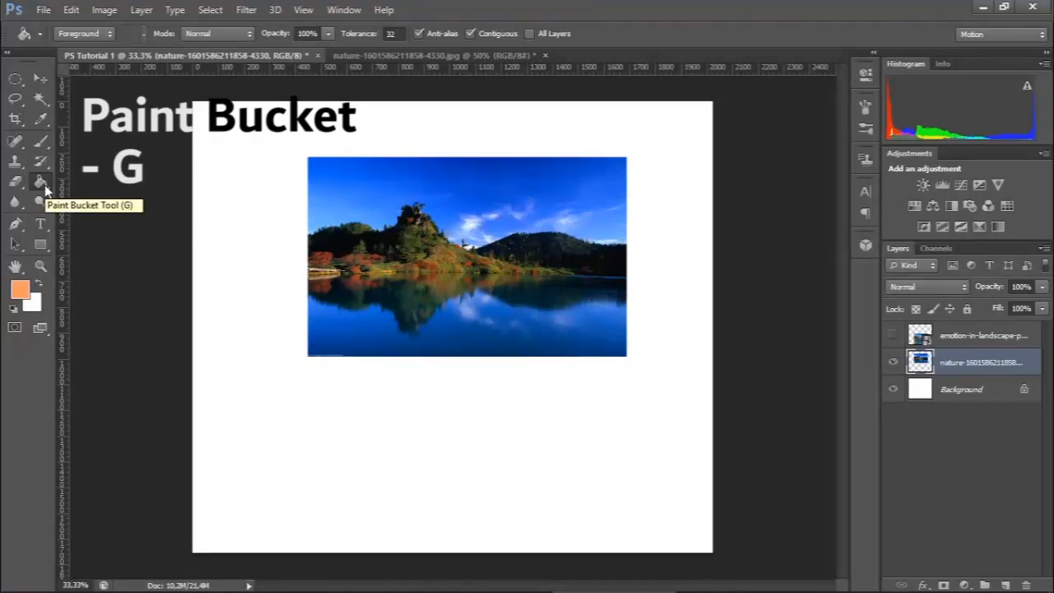
pyautogui.click(247, 220)
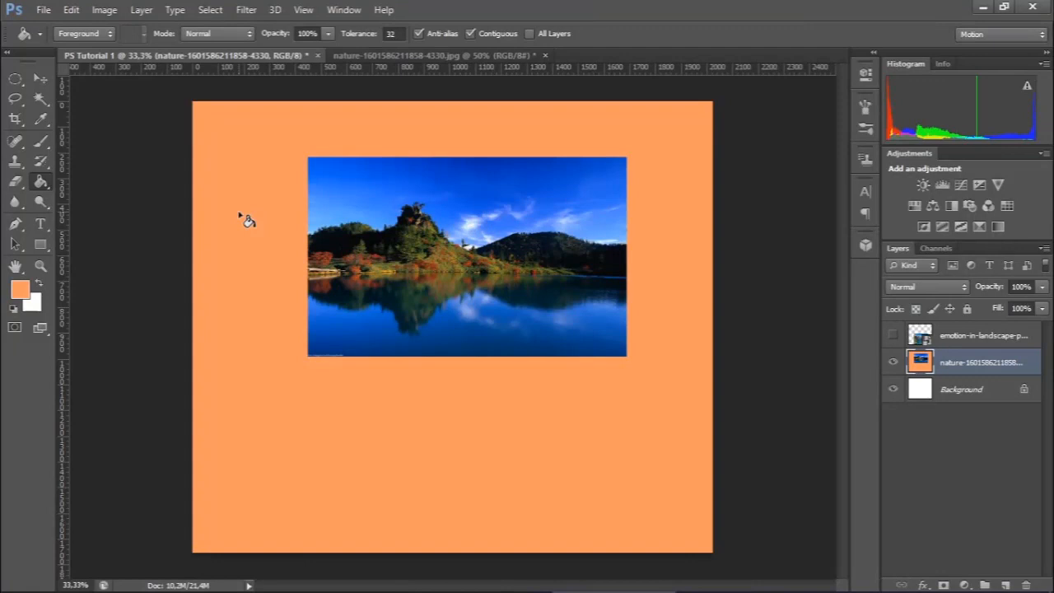
# Step: Rename the lake picture layer as Layer 1 and delete the hidden emotion-in-landscape layer
pyautogui.doubleClick(963, 364)
pyautogui.write('Layer 1')
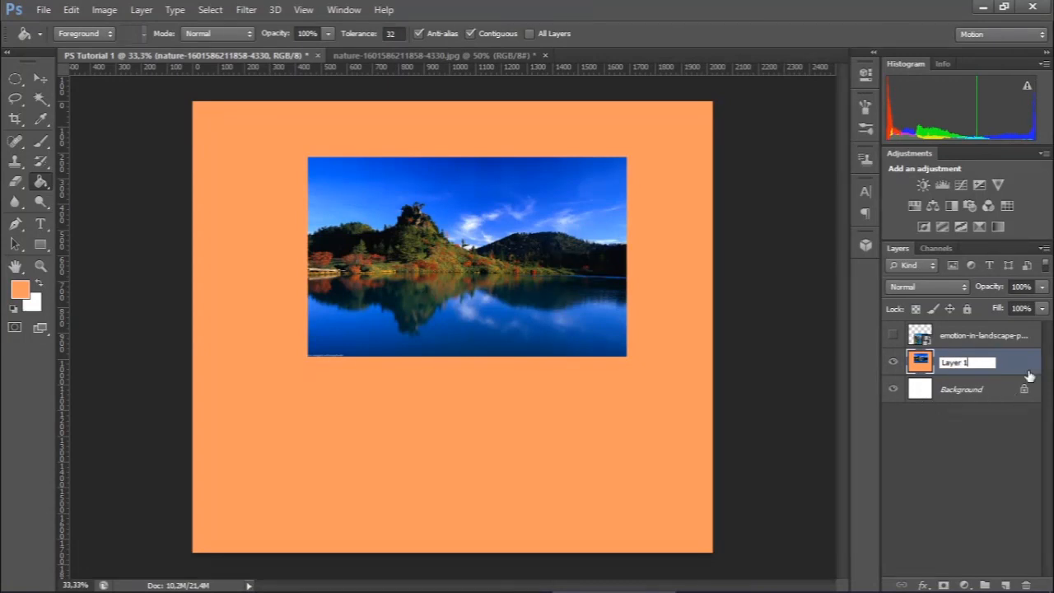
pyautogui.click(969, 345)
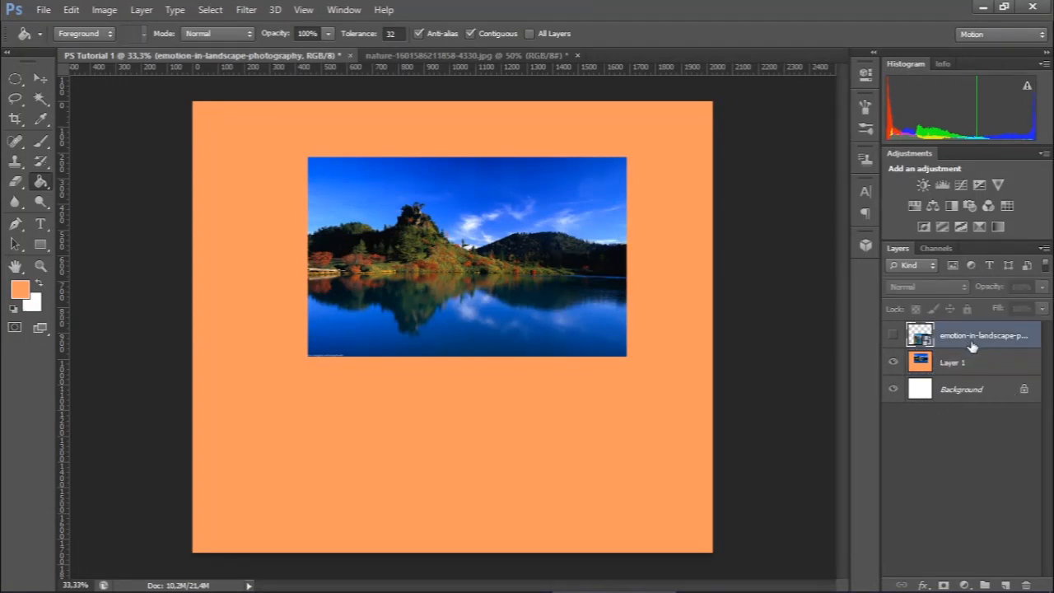
pyautogui.press('Delete')
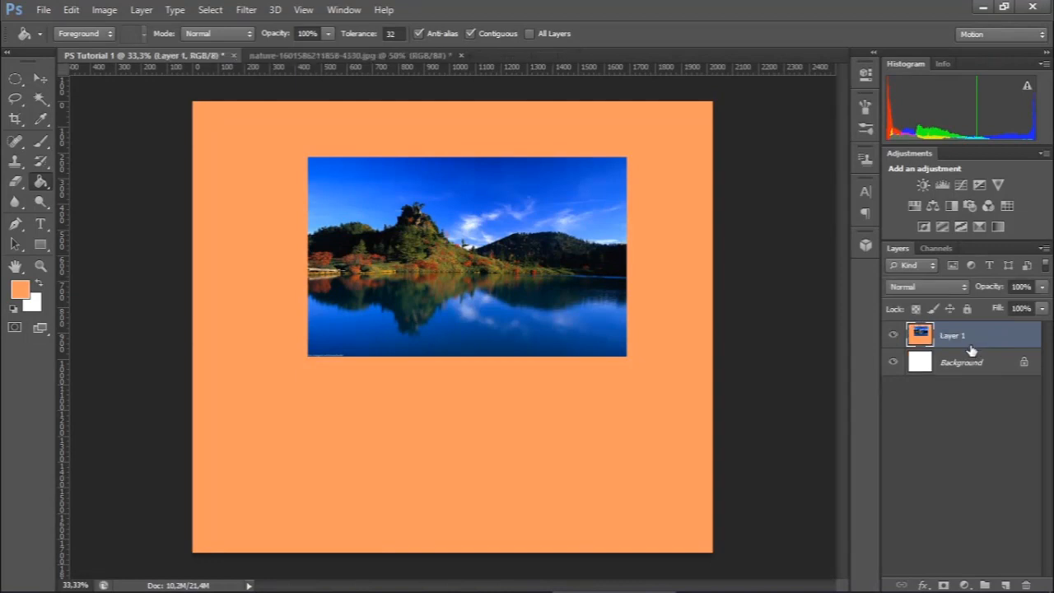
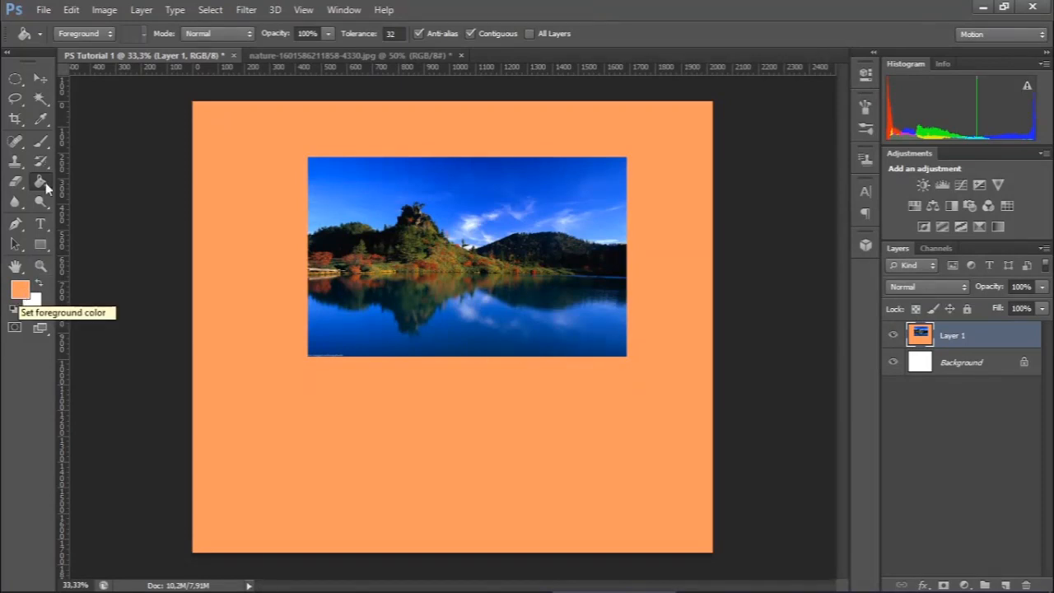
# Step: Try moving the orange-filled Layer 1 across the canvas, and undo the move
pyautogui.click(38, 78)
pyautogui.moveTo(231, 178); pyautogui.dragTo(348, 242)
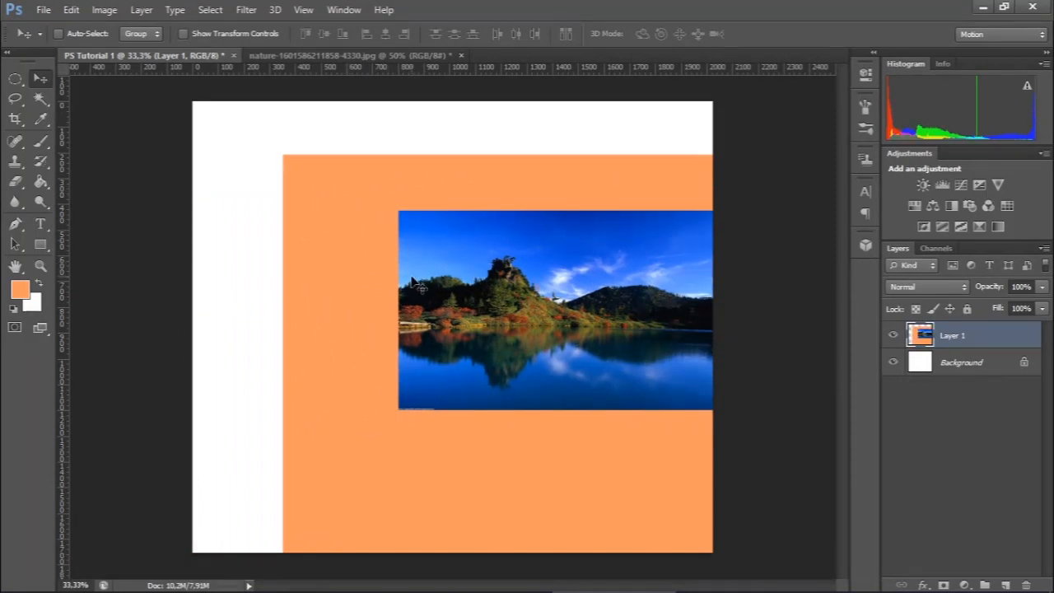
pyautogui.hotkey('ctrl', 'z')
pyautogui.hotkey('ctrl', 'z')
pyautogui.moveTo(478, 346); pyautogui.dragTo(442, 292)
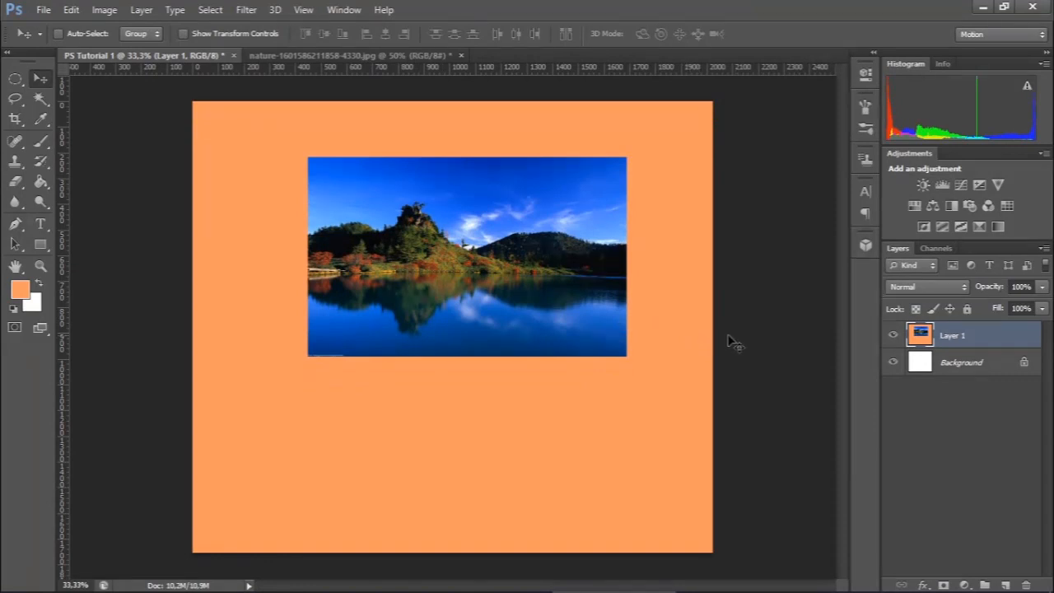
# Step: Step back through the history to undo the layer deletion, the renaming and the orange fill
pyautogui.hotkey('ctrl', 'alt', 'z')
pyautogui.hotkey('ctrl', 'alt', 'z')
pyautogui.hotkey('ctrl', 'alt', 'z')
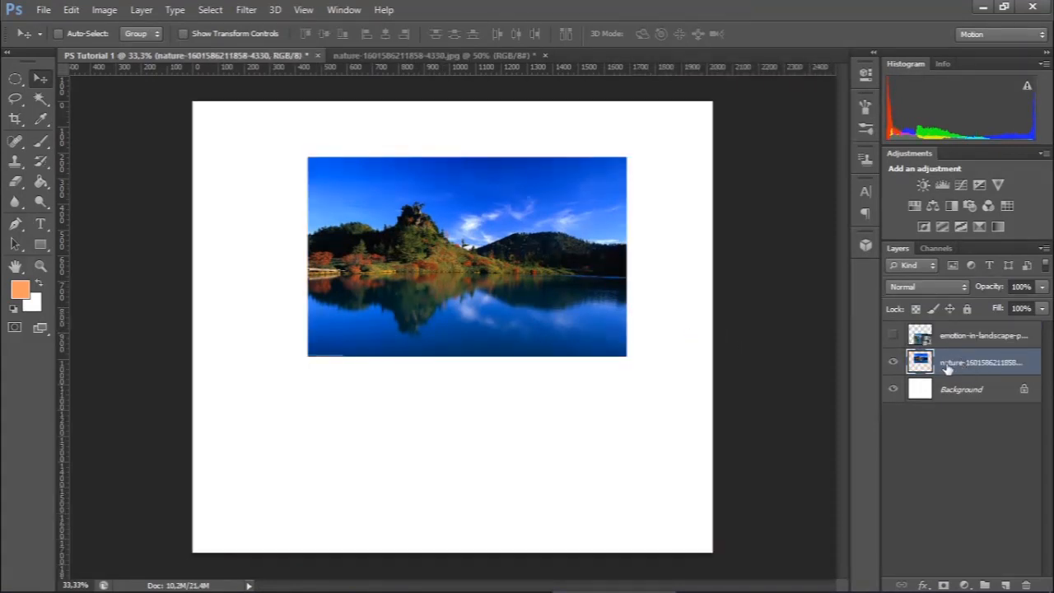
# Step: With the Background layer hidden, rename the lake picture layer as Layer 1 and delete the emotion-in-landscape layer
pyautogui.click(893, 390)
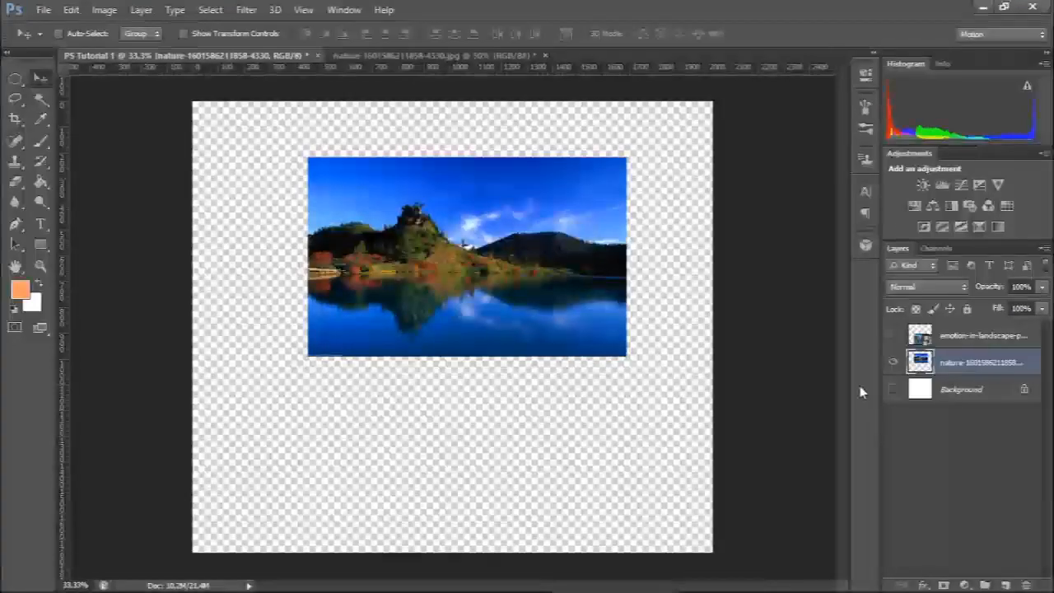
pyautogui.doubleClick(974, 363)
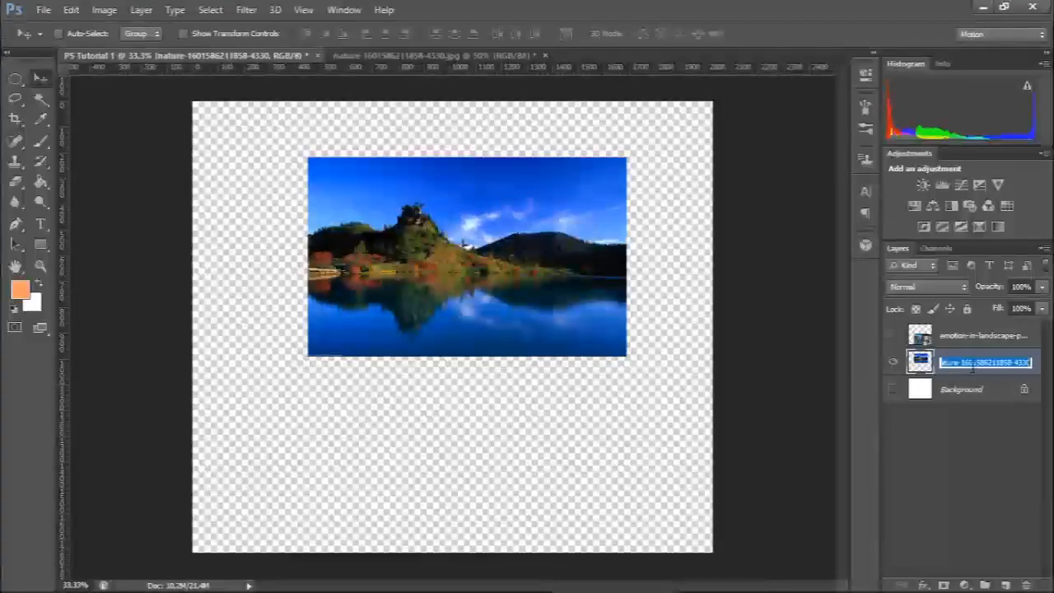
pyautogui.write('Layer')
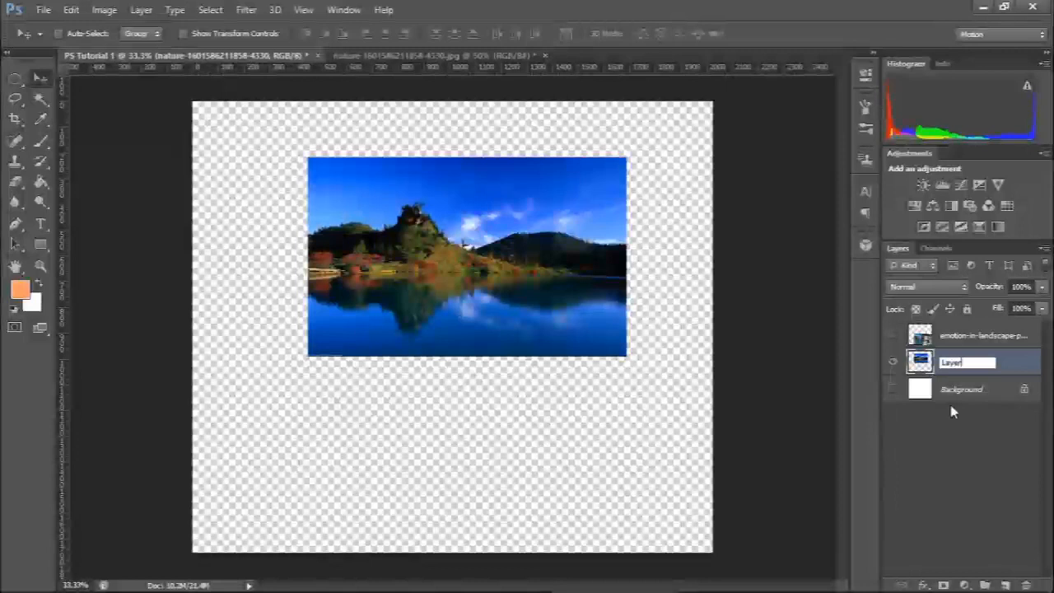
pyautogui.click(968, 339)
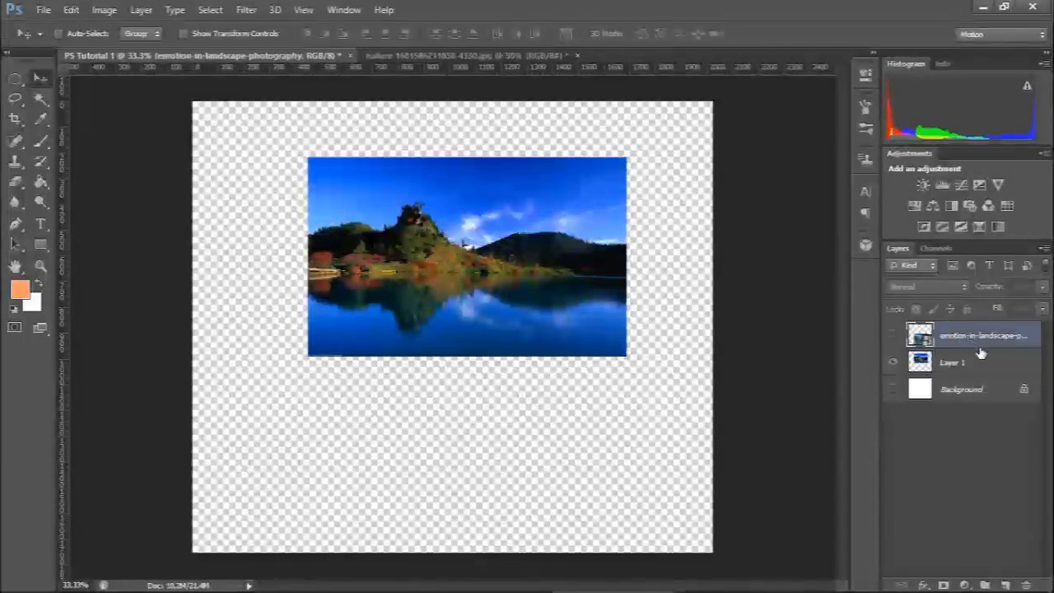
pyautogui.press('Delete')
# Step: Show the Background layer again and fill it with the light orange foreground color using the Paint Bucket
pyautogui.click(959, 366)
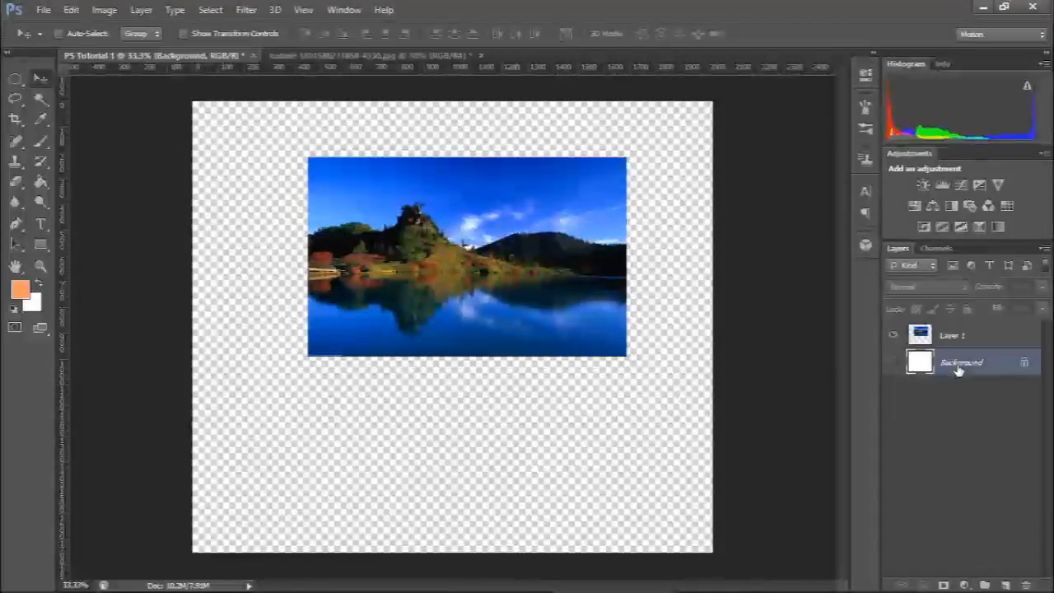
pyautogui.click(894, 365)
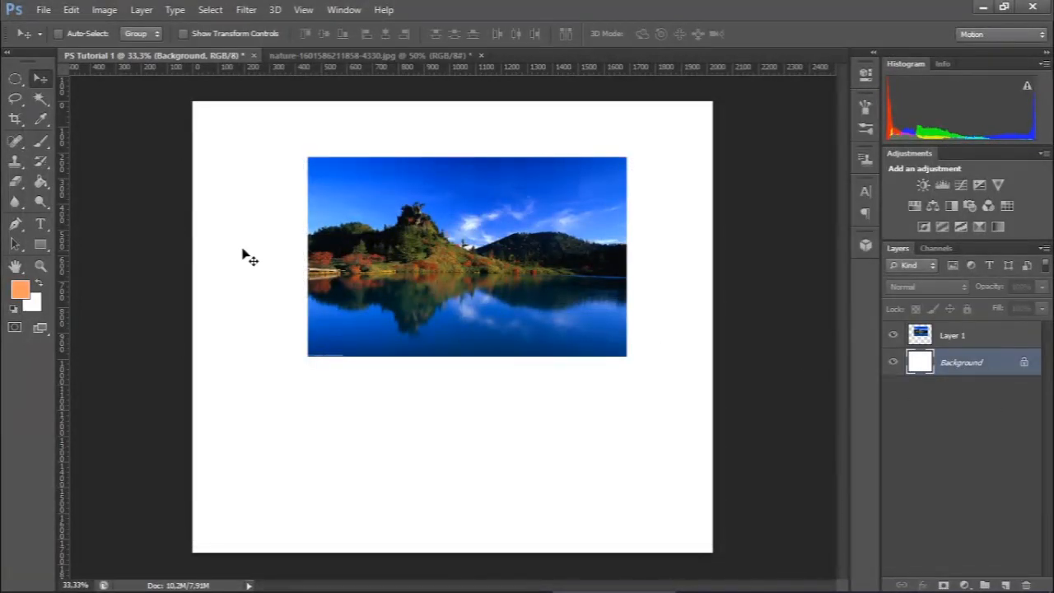
pyautogui.click(40, 182)
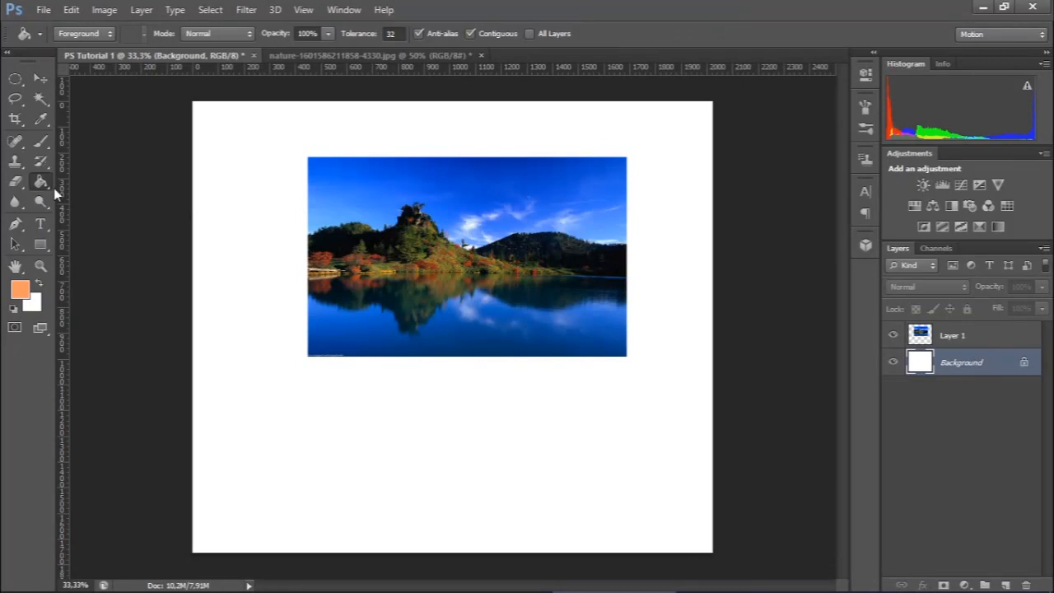
pyautogui.click(236, 222)
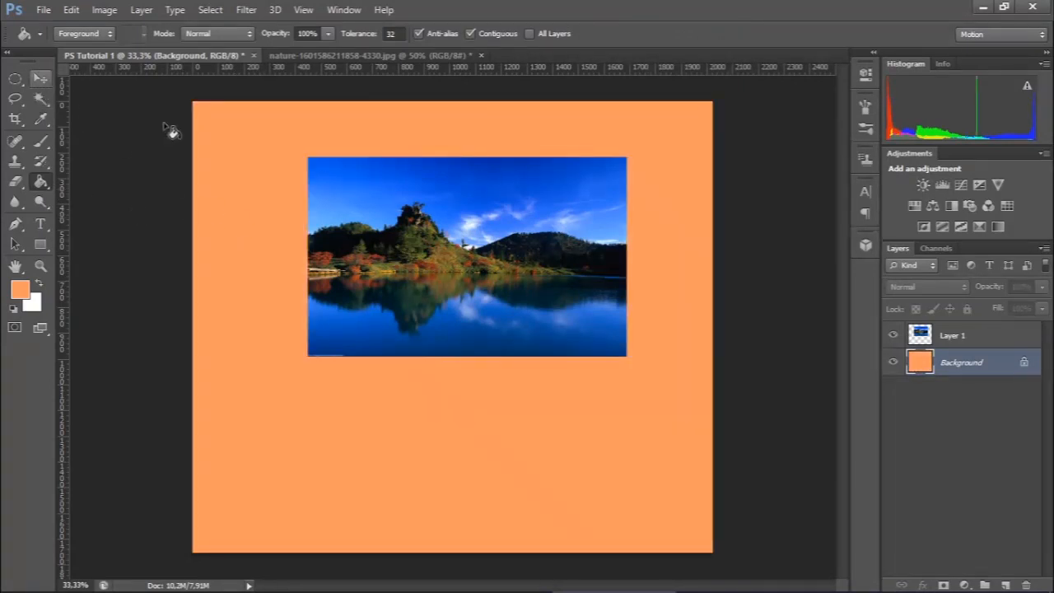
# Step: Move the lake picture on Layer 1 around over the orange background, leaving it in the upper part slightly right of center
pyautogui.click(946, 341)
pyautogui.press('v')
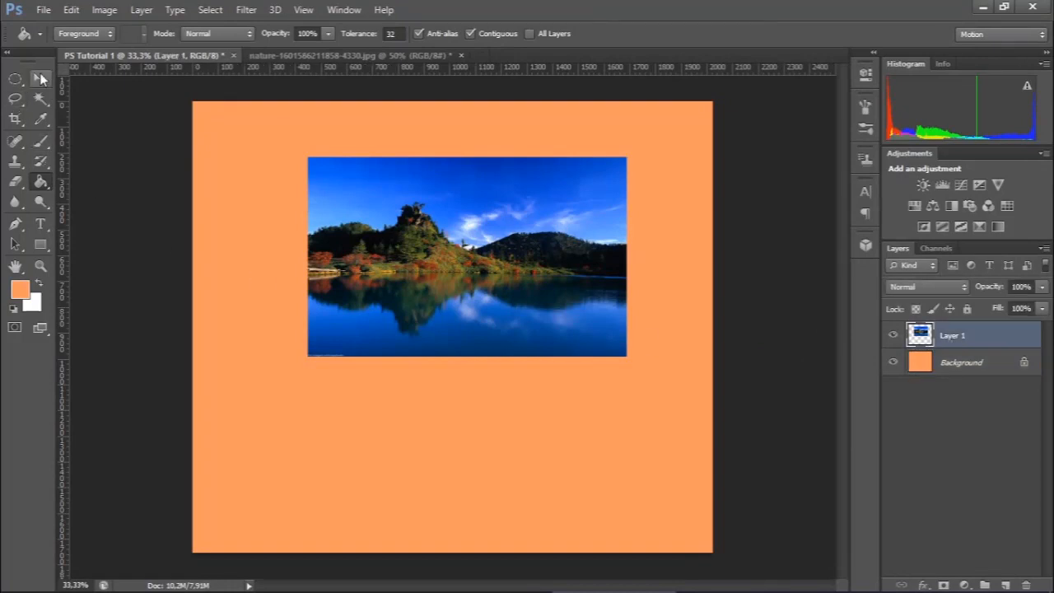
pyautogui.moveTo(524, 297); pyautogui.dragTo(484, 284)
pyautogui.moveTo(483, 284); pyautogui.dragTo(433, 363)
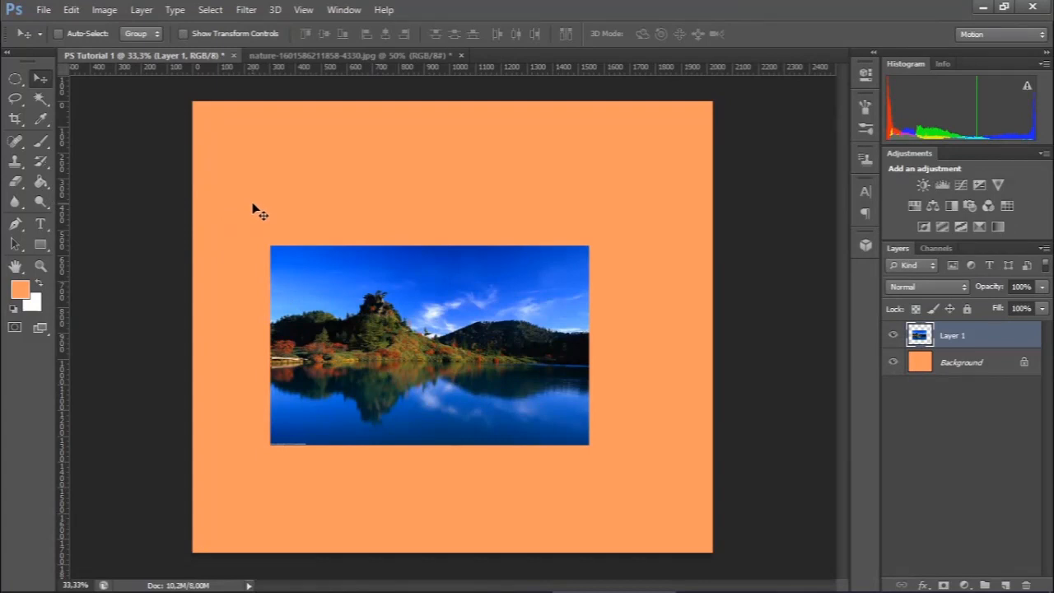
pyautogui.moveTo(452, 275); pyautogui.dragTo(500, 182)
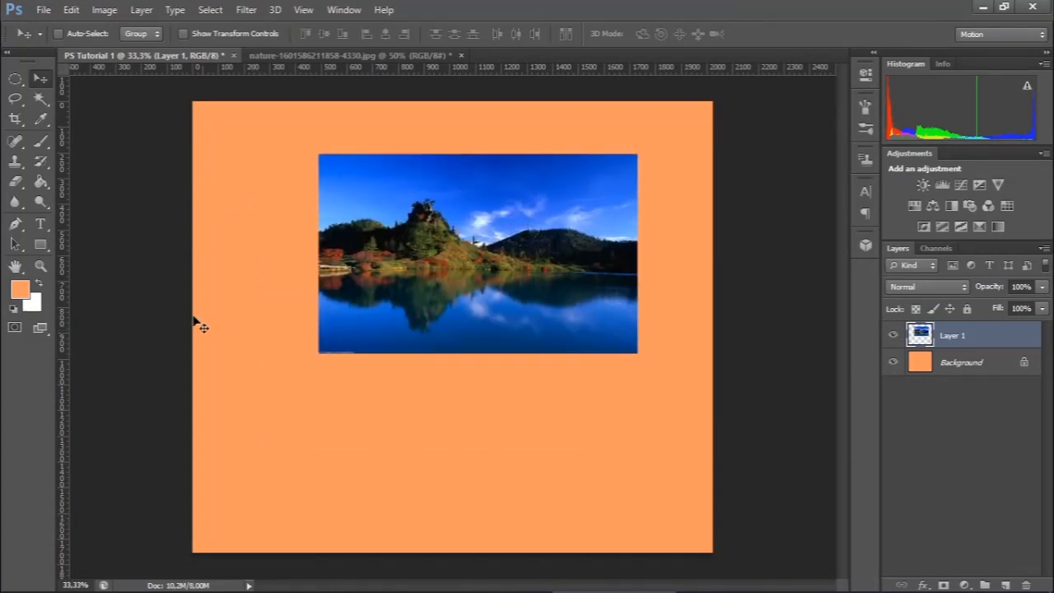
# Step: Erase broad diagonal strokes across the lake picture on Layer 1 with the Eraser at 150 px
pyautogui.click(17, 188)
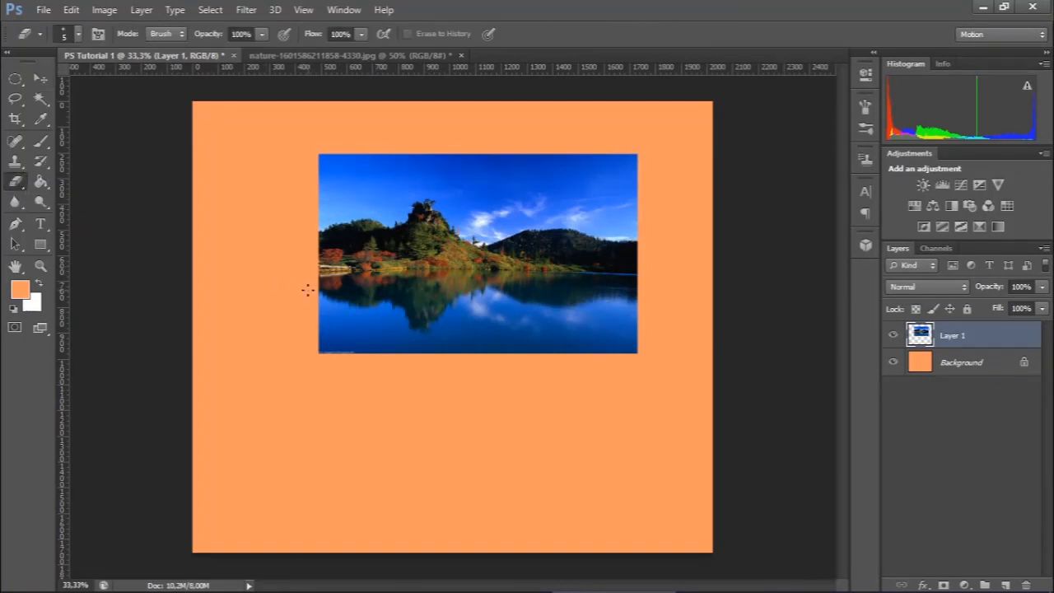
pyautogui.press(']')
pyautogui.press(']')
pyautogui.press(']')
pyautogui.press(']')
pyautogui.press(']')
pyautogui.press(']')
pyautogui.press(']')
pyautogui.press(']')
pyautogui.press(']')
pyautogui.press(']')
pyautogui.press(']')
pyautogui.press(']')
pyautogui.press(']')
pyautogui.press(']')
pyautogui.press(']')
pyautogui.press(']')
pyautogui.press(']')
pyautogui.press(']')
pyautogui.press(']')
pyautogui.press(']')
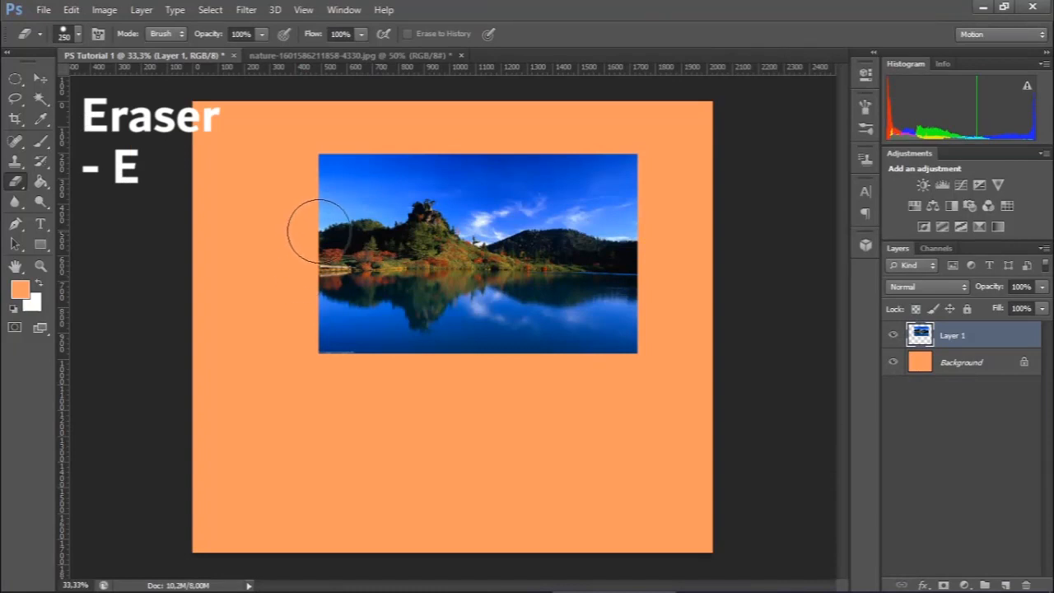
pyautogui.press('[')
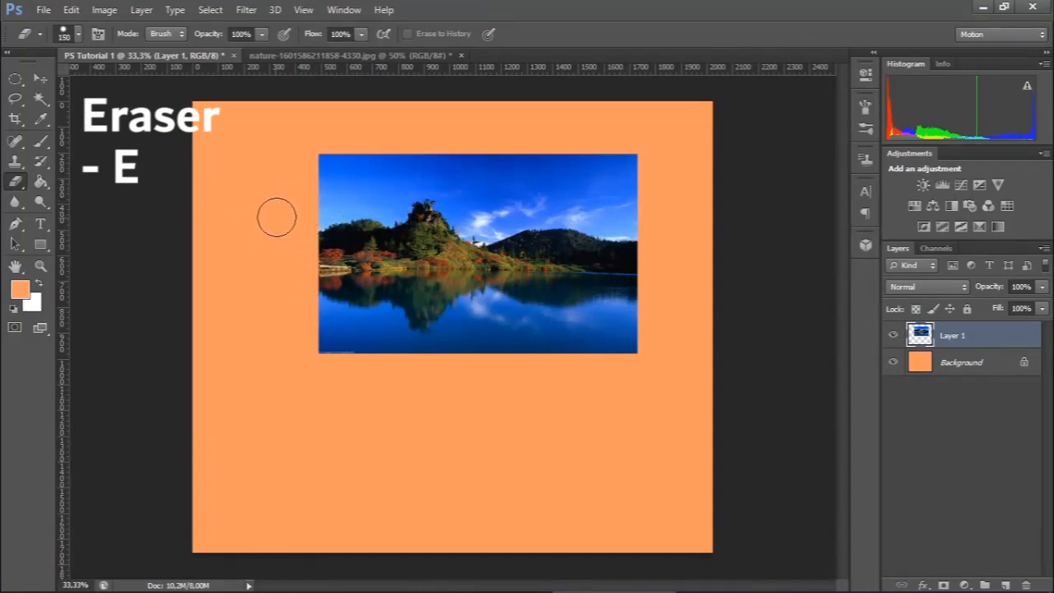
pyautogui.moveTo(276, 219); pyautogui.dragTo(397, 142)
pyautogui.moveTo(306, 205)
pyautogui.mouseDown()
pyautogui.moveTo(446, 147)
pyautogui.moveTo(348, 202)
pyautogui.moveTo(326, 237)
pyautogui.moveTo(488, 164)
pyautogui.mouseUp()
pyautogui.moveTo(519, 339)
pyautogui.mouseDown()
pyautogui.moveTo(581, 254)
pyautogui.moveTo(561, 310)
pyautogui.moveTo(612, 322)
pyautogui.moveTo(638, 282)
pyautogui.moveTo(644, 318)
pyautogui.moveTo(581, 343)
pyautogui.moveTo(580, 223)
pyautogui.moveTo(554, 221)
pyautogui.mouseUp()
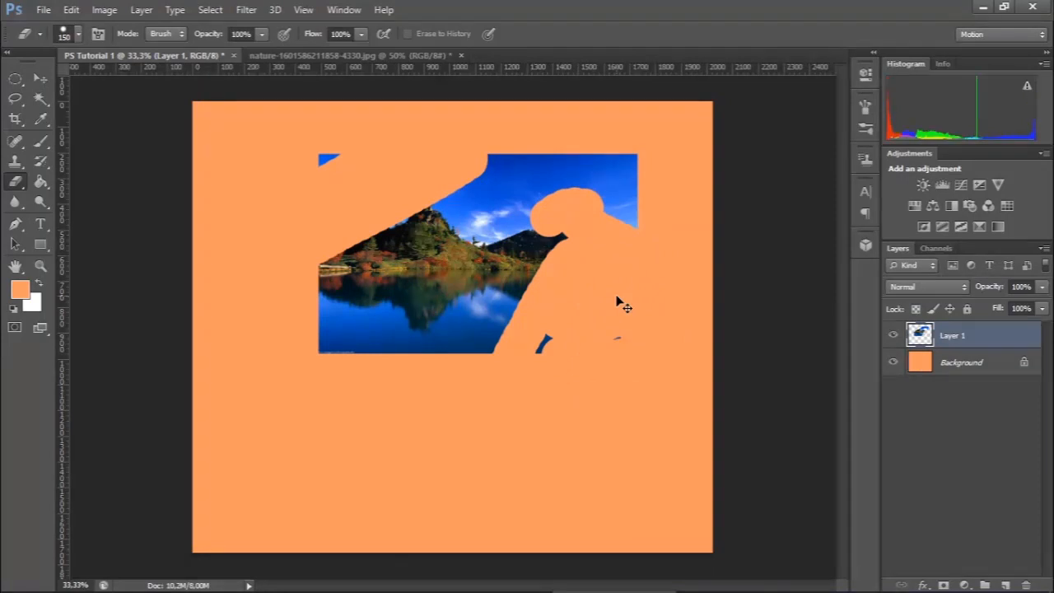
# Step: Undo all eraser strokes on the lake picture
pyautogui.hotkey('ctrl', 'z')
pyautogui.hotkey('ctrl', 'alt', 'z')
pyautogui.hotkey('ctrl', 'alt', 'z')
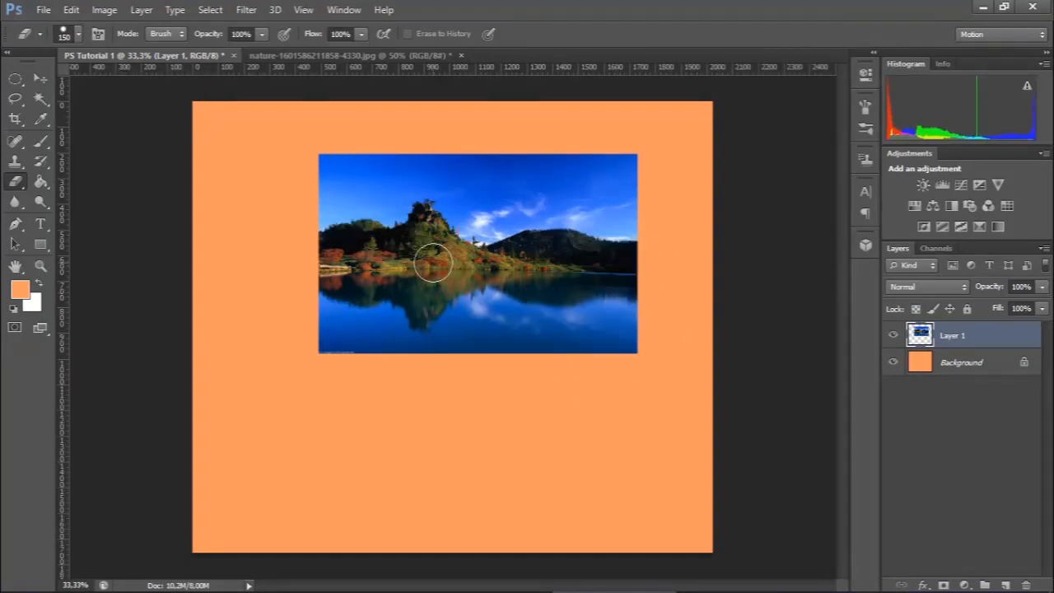
# Step: Try erasing along the lake picture's upper edge and diagonally across it, and undo the erasing
pyautogui.moveTo(371, 146)
pyautogui.mouseDown()
pyautogui.moveTo(309, 191)
pyautogui.moveTo(306, 169)
pyautogui.moveTo(389, 160)
pyautogui.moveTo(269, 244)
pyautogui.moveTo(448, 138)
pyautogui.moveTo(294, 258)
pyautogui.moveTo(486, 149)
pyautogui.moveTo(307, 282)
pyautogui.moveTo(509, 150)
pyautogui.mouseUp()
pyautogui.moveTo(362, 268)
pyautogui.mouseDown()
pyautogui.moveTo(575, 141)
pyautogui.moveTo(319, 337)
pyautogui.moveTo(622, 147)
pyautogui.moveTo(302, 378)
pyautogui.moveTo(643, 166)
pyautogui.mouseUp()
pyautogui.hotkey('ctrl', 'z')
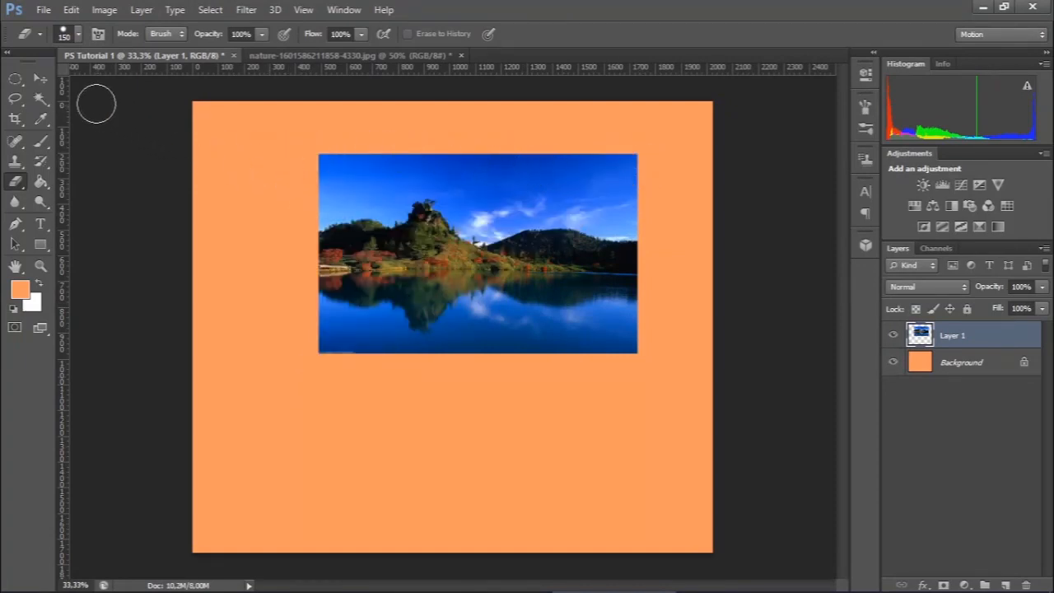
# Step: Set the hard round Eraser to 133 px and erase a diagonal stroke across the lake picture's upper left corner
pyautogui.click(79, 38)
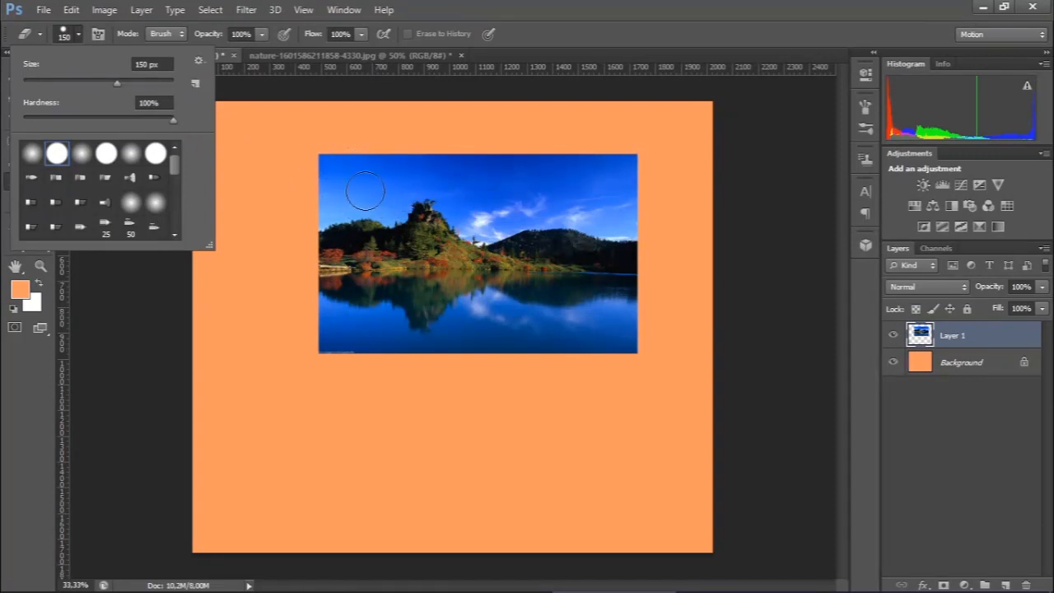
pyautogui.moveTo(121, 88)
pyautogui.mouseDown()
pyautogui.moveTo(140, 88)
pyautogui.moveTo(92, 88)
pyautogui.moveTo(112, 89)
pyautogui.mouseUp()
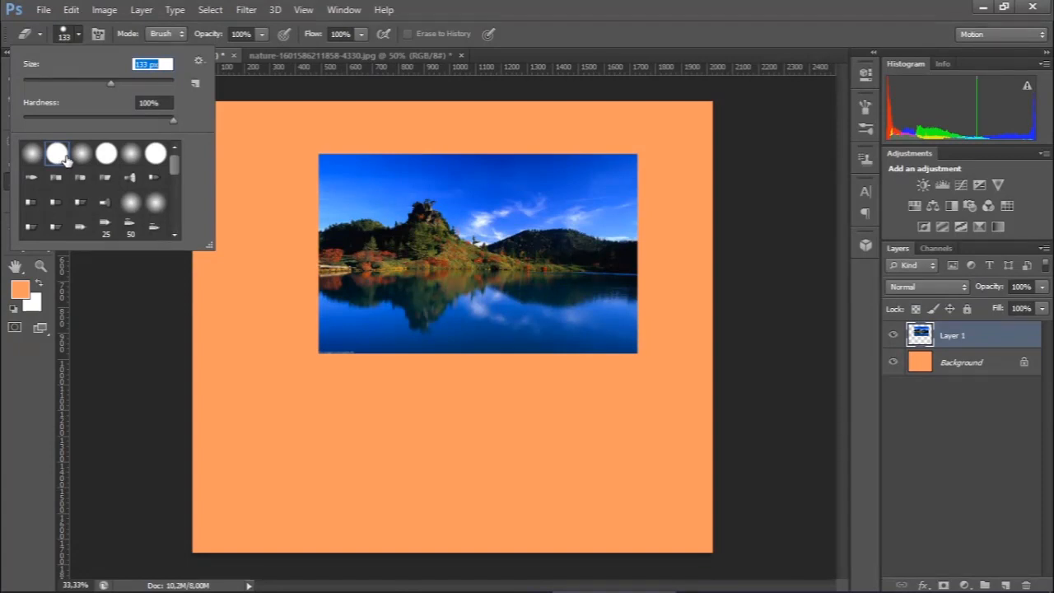
pyautogui.click(303, 200)
pyautogui.moveTo(306, 197)
pyautogui.mouseDown()
pyautogui.moveTo(381, 143)
pyautogui.moveTo(298, 172)
pyautogui.moveTo(379, 141)
pyautogui.moveTo(294, 211)
pyautogui.moveTo(394, 148)
pyautogui.mouseUp()
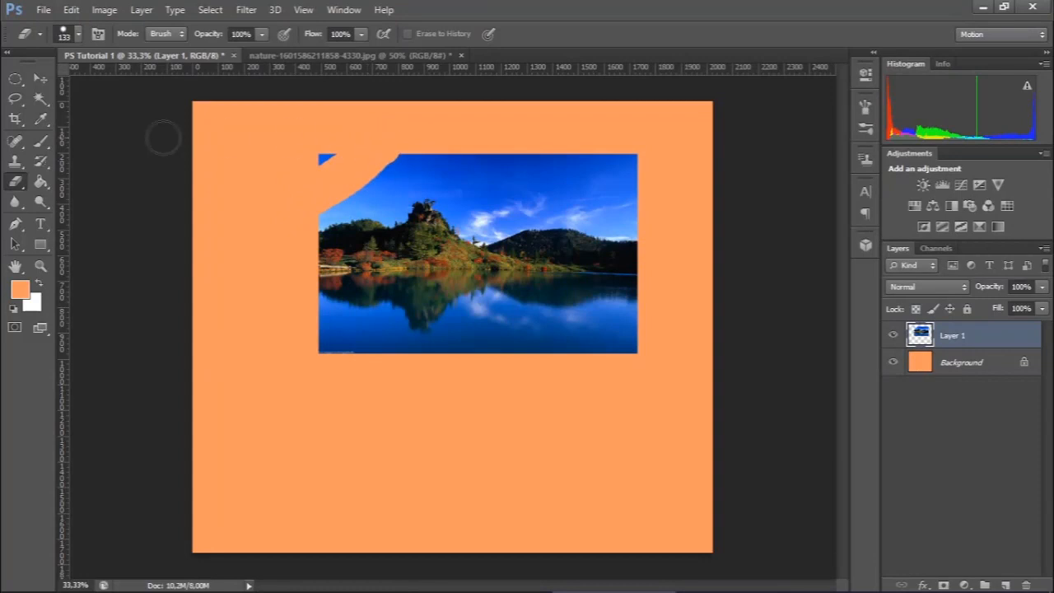
# Step: Choose a soft round Eraser tip with 0% hardness and erase three diagonal stripes across the lake picture
pyautogui.click(78, 34)
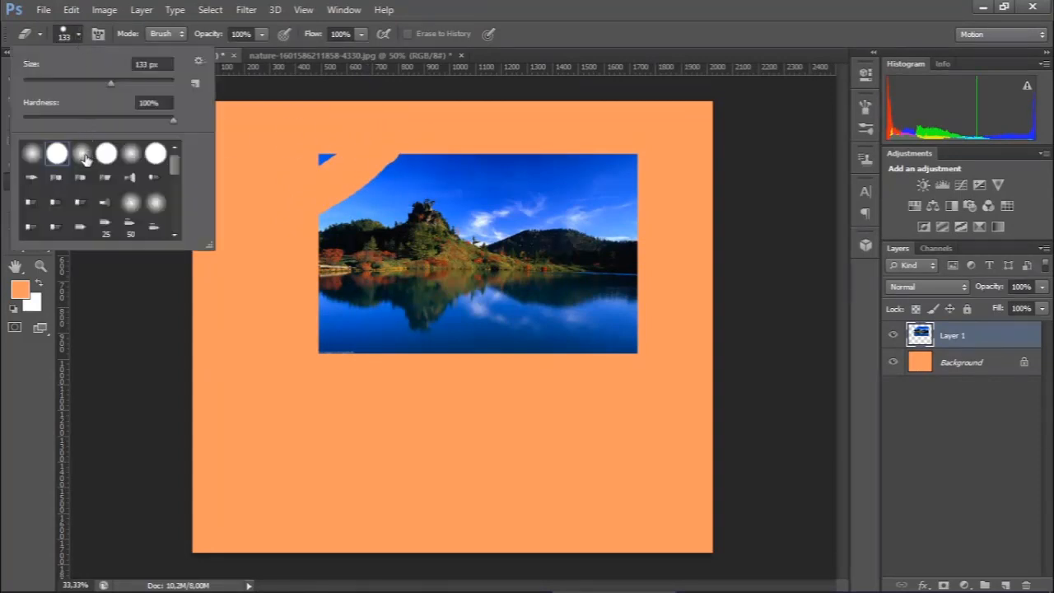
pyautogui.click(82, 154)
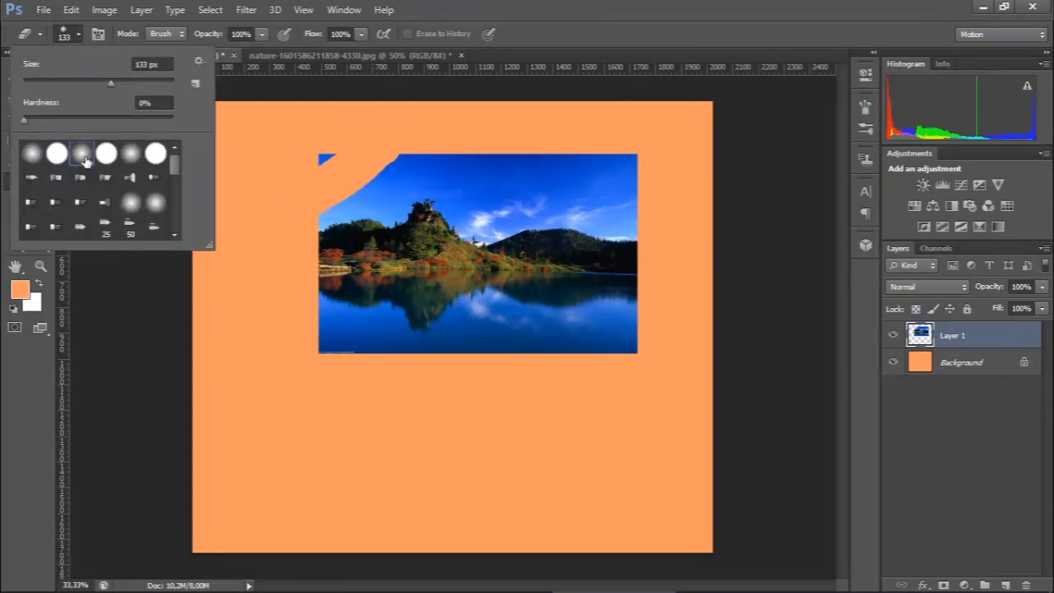
pyautogui.click(495, 383)
pyautogui.moveTo(519, 362); pyautogui.dragTo(643, 242)
pyautogui.moveTo(659, 179)
pyautogui.mouseDown()
pyautogui.moveTo(445, 318)
pyautogui.moveTo(367, 387)
pyautogui.mouseUp()
pyautogui.moveTo(323, 352); pyautogui.dragTo(519, 158)
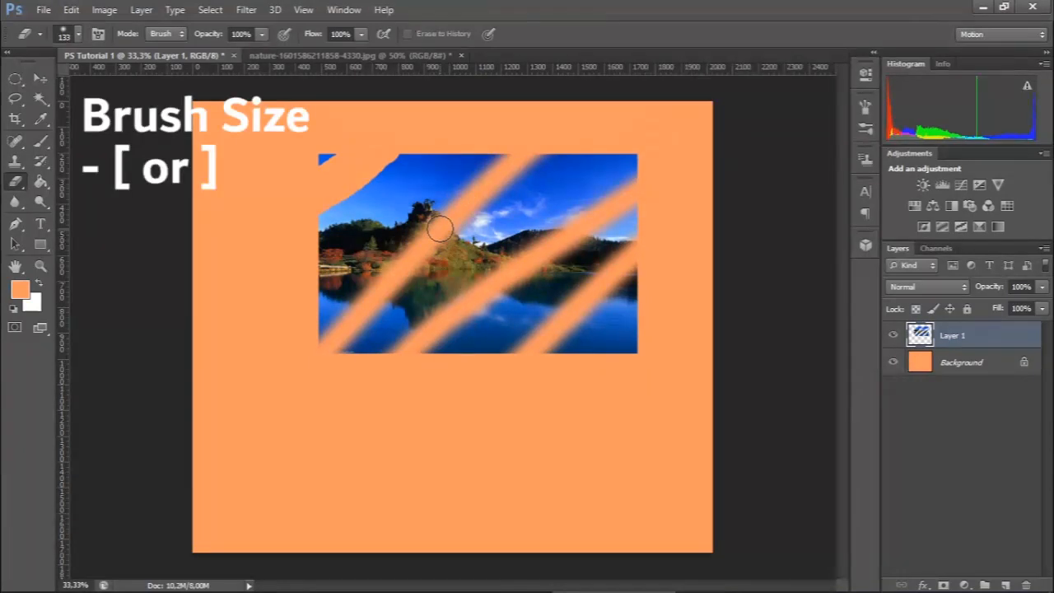
# Step: Try smaller and larger Eraser sizes, settle on 400 px, and erase a wide soft diagonal band through the lake picture
pyautogui.press('[')
pyautogui.press('[')
pyautogui.press(']')
pyautogui.press(']')
pyautogui.press(']')
pyautogui.press(']')
pyautogui.press(']')
pyautogui.press(']')
pyautogui.press(']')
pyautogui.press(']')
pyautogui.press(']')
pyautogui.press('[')
pyautogui.press('[')
pyautogui.press('[')
pyautogui.press('[')
pyautogui.press('[')
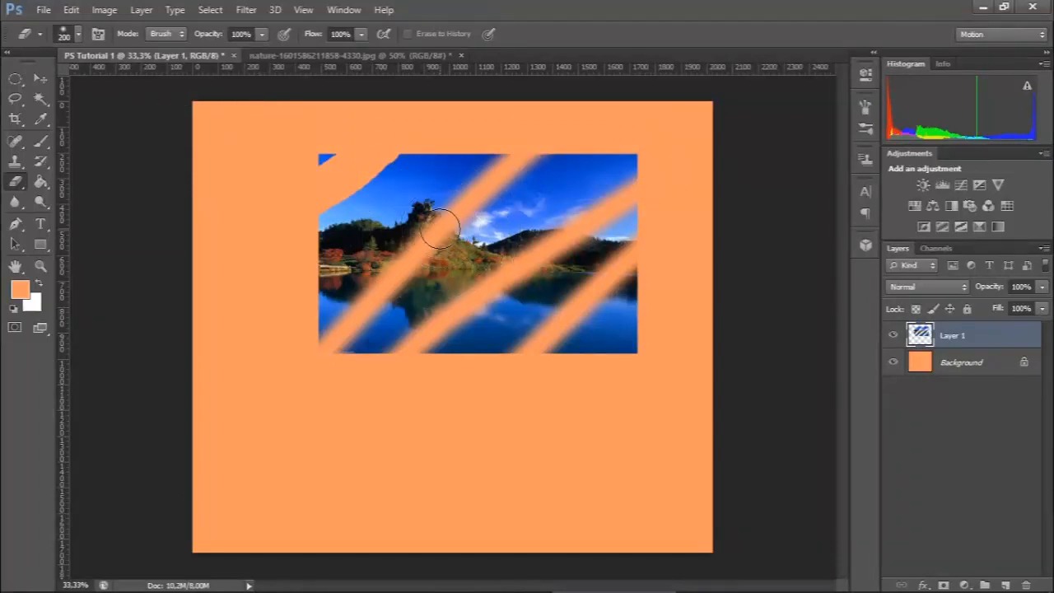
pyautogui.press(']')
pyautogui.press(']')
pyautogui.press(']')
pyautogui.press(']')
pyautogui.press(']')
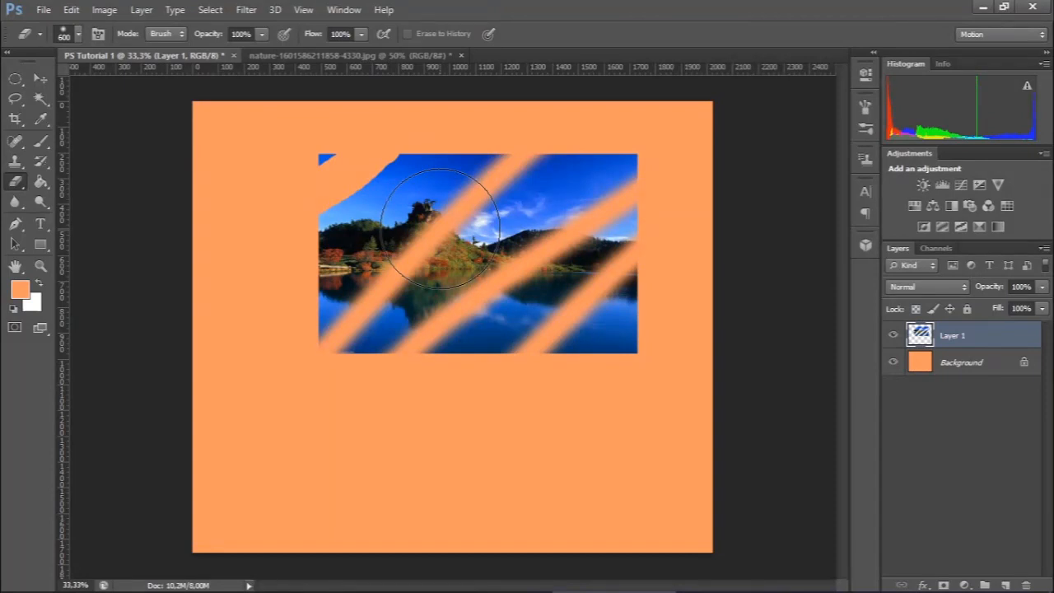
pyautogui.press(']')
pyautogui.press(']')
pyautogui.press(']')
pyautogui.press(']')
pyautogui.press('[')
pyautogui.press('[')
pyautogui.press('[')
pyautogui.press('[')
pyautogui.press('[')
pyautogui.moveTo(440, 222)
pyautogui.mouseDown()
pyautogui.moveTo(316, 342)
pyautogui.moveTo(442, 244)
pyautogui.moveTo(518, 165)
pyautogui.moveTo(456, 193)
pyautogui.mouseUp()
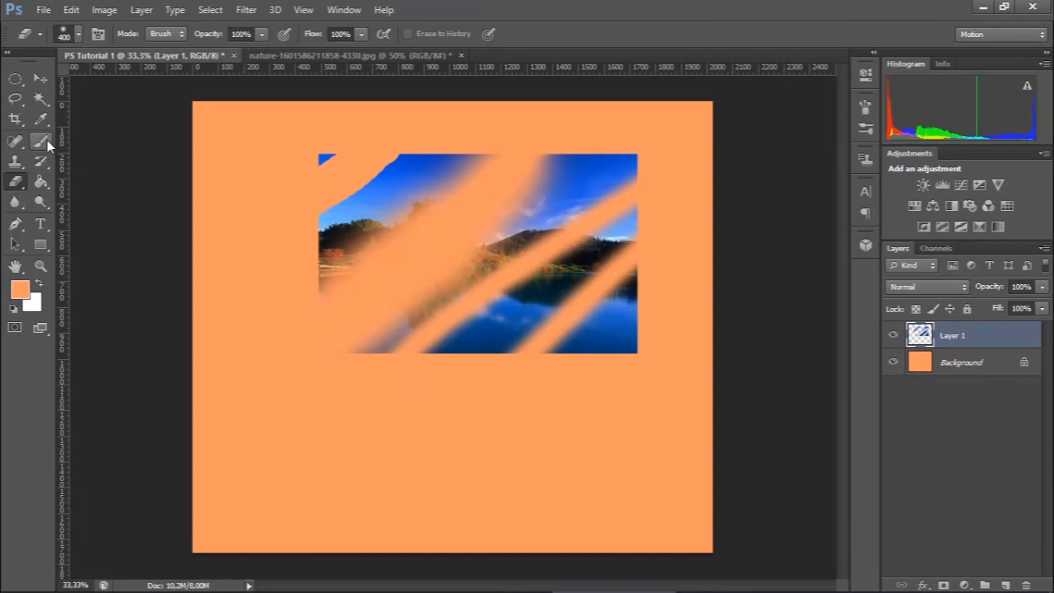
# Step: Paint over the left half of the lake picture with an enlarged Brush in the light orange foreground color
pyautogui.click(41, 141)
pyautogui.press(']')
pyautogui.press(']')
pyautogui.moveTo(376, 285)
pyautogui.mouseDown()
pyautogui.moveTo(436, 236)
pyautogui.moveTo(259, 330)
pyautogui.mouseUp()
# Step: Change the foreground color to a vivid, saturated orange
pyautogui.click(20, 289)
pyautogui.click(626, 212)
pyautogui.click(684, 149)
pyautogui.click(857, 122)
# Step: Reduce the Brush to 250 px and paint vivid orange diagonal strokes over the lake picture
pyautogui.press('[')
pyautogui.press('[')
pyautogui.press('[')
pyautogui.press('[')
pyautogui.moveTo(476, 184)
pyautogui.mouseDown()
pyautogui.moveTo(341, 306)
pyautogui.moveTo(499, 173)
pyautogui.moveTo(389, 265)
pyautogui.moveTo(529, 212)
pyautogui.moveTo(371, 333)
pyautogui.moveTo(401, 345)
pyautogui.mouseUp()
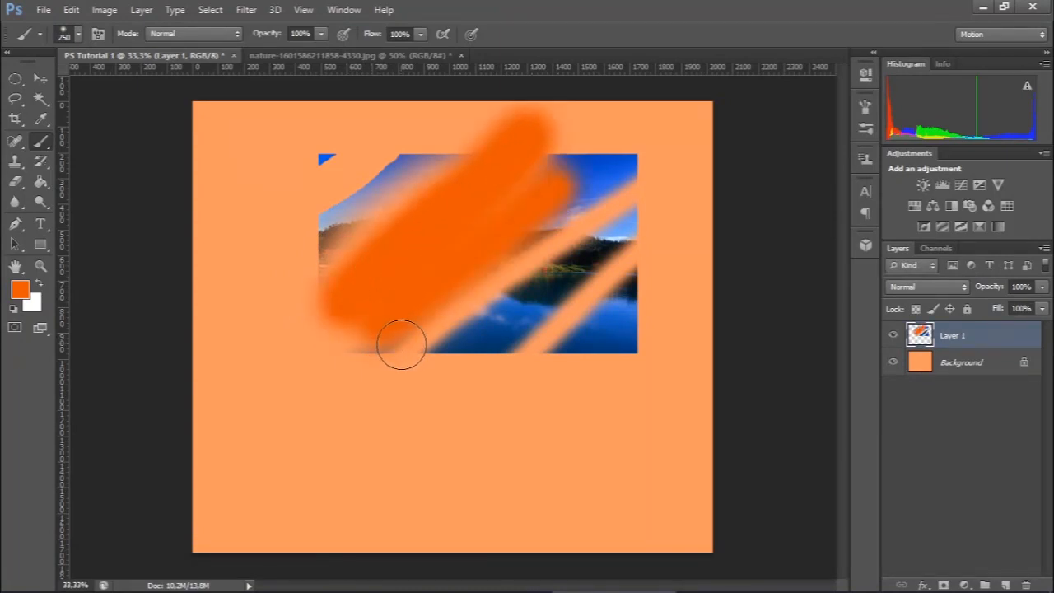
# Step: Step back through the history to undo every brush and eraser stroke on the lake picture
pyautogui.hotkey('ctrl', 'alt', 'z')
pyautogui.hotkey('ctrl', 'alt', 'z')
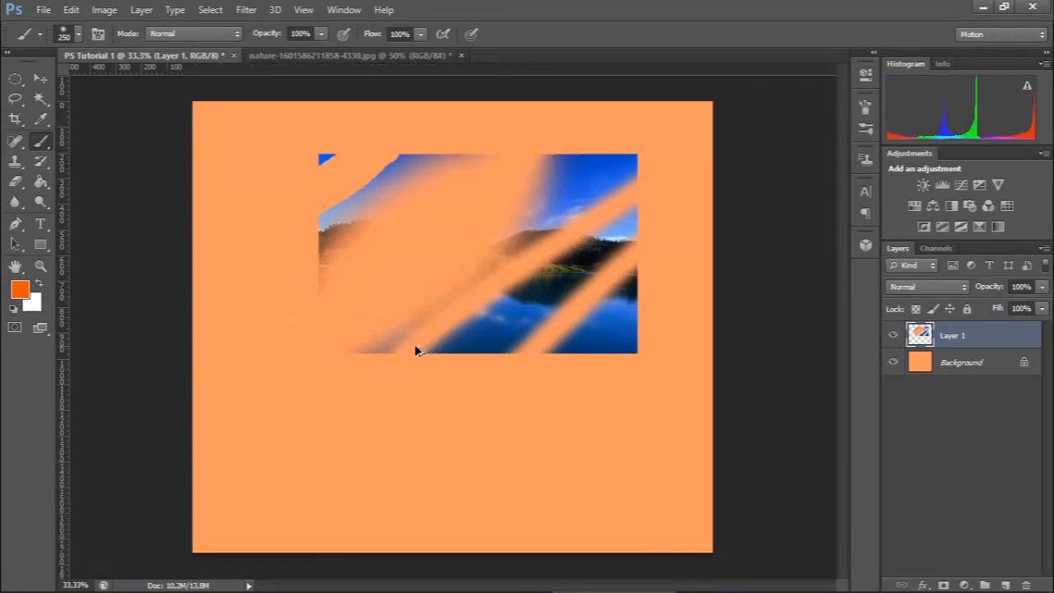
pyautogui.hotkey('ctrl', 'alt', 'z')
pyautogui.hotkey('ctrl', 'alt', 'z')
pyautogui.hotkey('ctrl', 'alt', 'z')
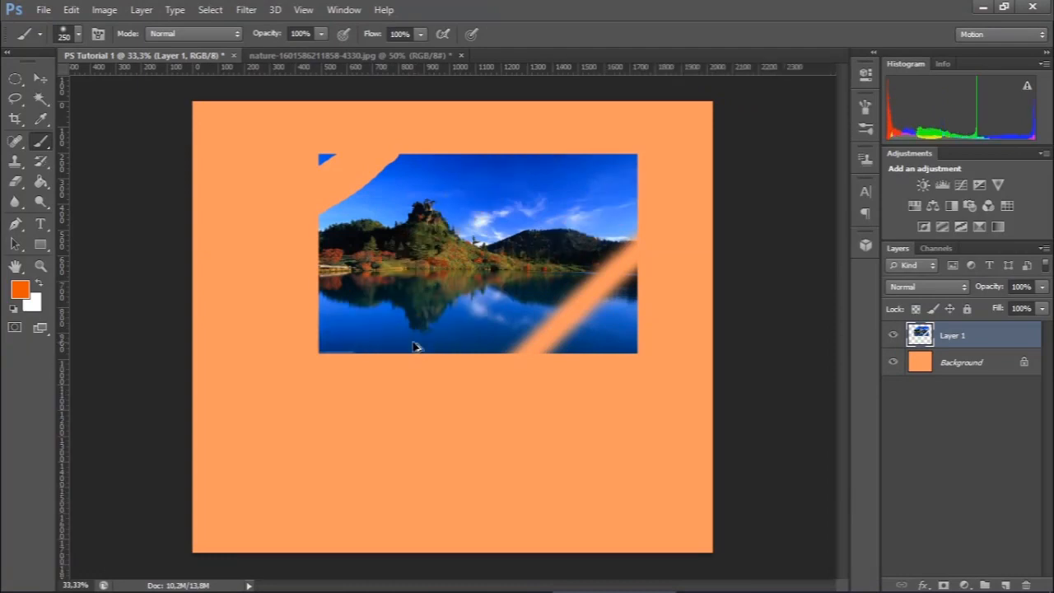
pyautogui.hotkey('ctrl', 'alt', 'z')
pyautogui.hotkey('ctrl', 'alt', 'z')
pyautogui.hotkey('ctrl', 'alt', 'z')
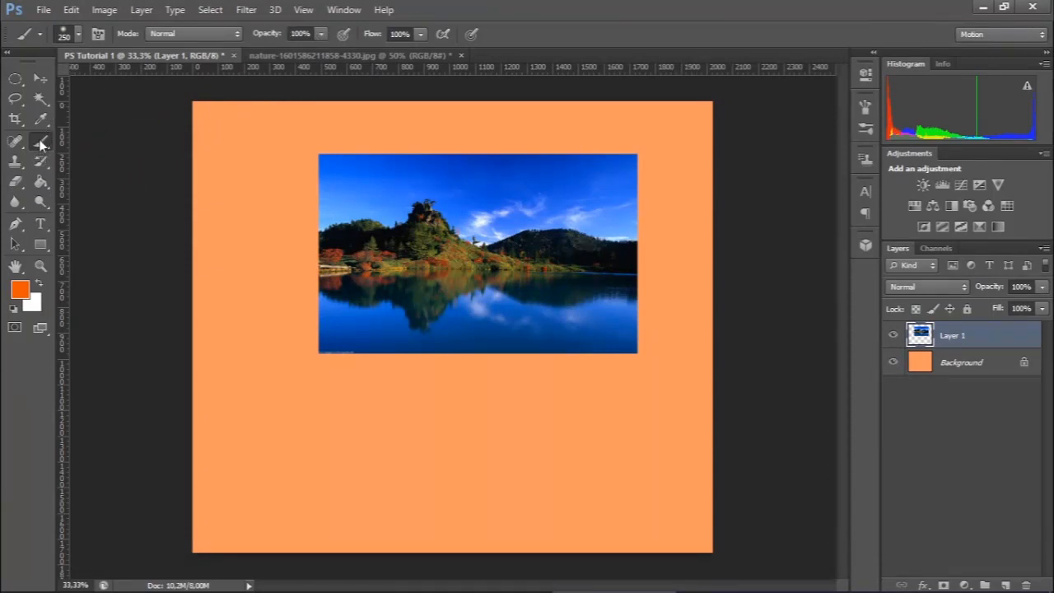
# Step: Paint vivid orange over the lake picture's upper left corner with the Brush at 100% opacity
pyautogui.click(17, 183)
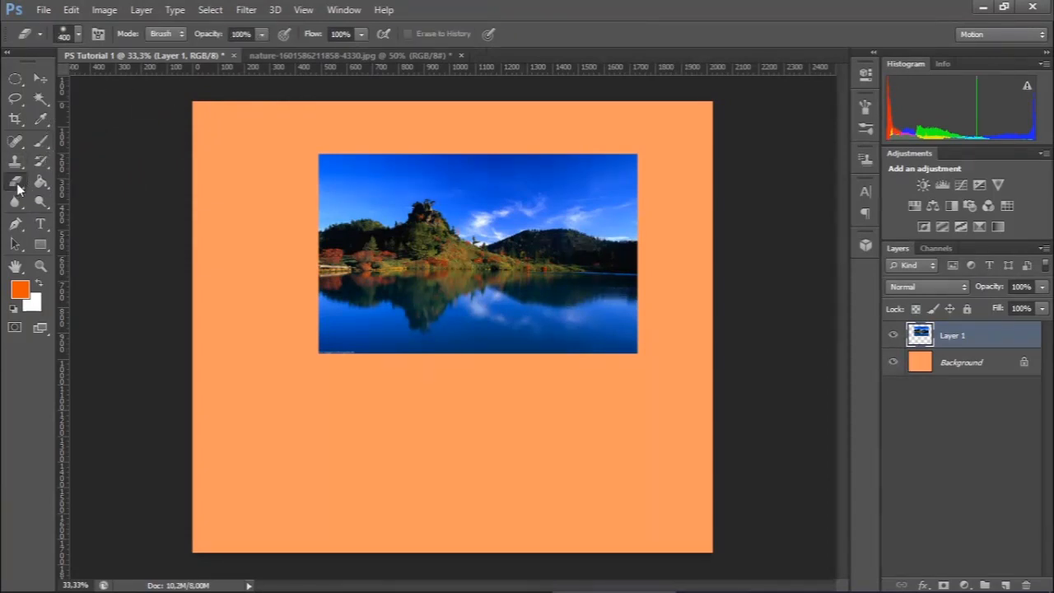
pyautogui.click(41, 141)
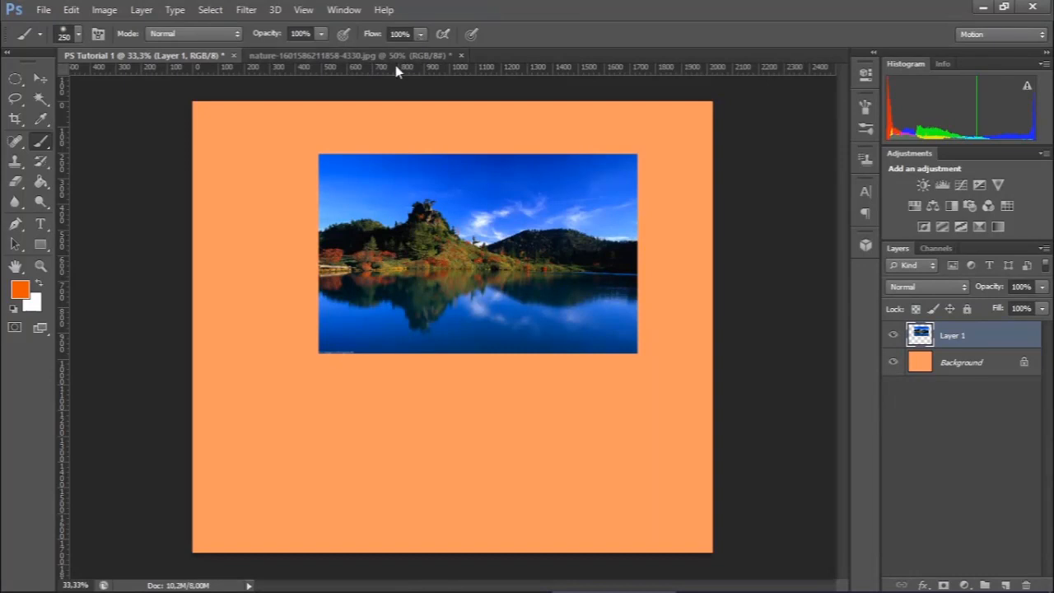
pyautogui.click(321, 34)
pyautogui.click(322, 36)
pyautogui.moveTo(266, 222)
pyautogui.mouseDown()
pyautogui.moveTo(346, 167)
pyautogui.moveTo(338, 187)
pyautogui.moveTo(403, 145)
pyautogui.mouseUp()
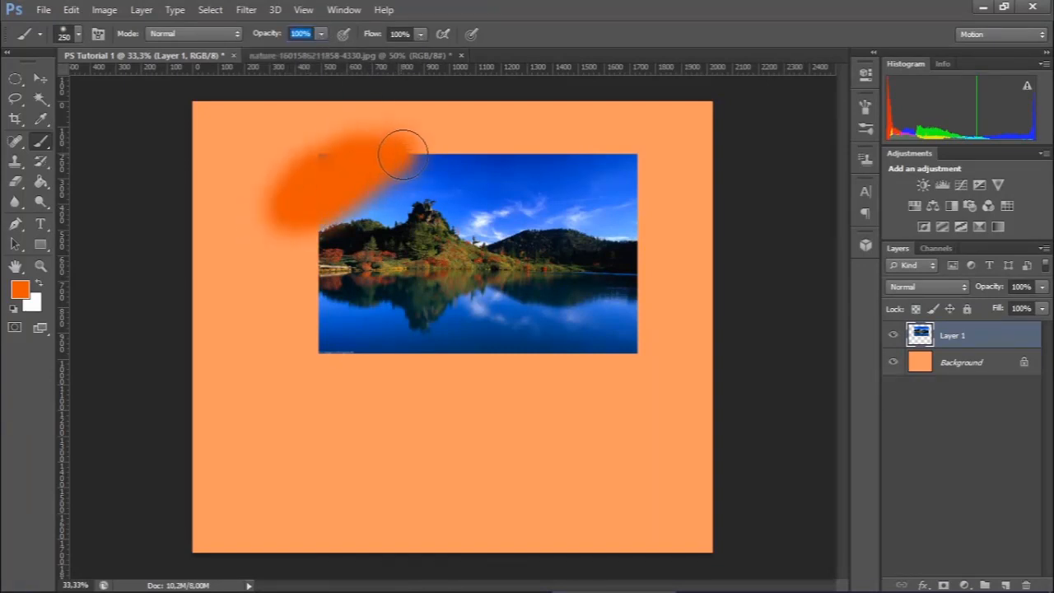
pyautogui.moveTo(357, 183)
pyautogui.mouseDown()
pyautogui.moveTo(376, 188)
pyautogui.moveTo(420, 157)
pyautogui.mouseUp()
# Step: Lower the Brush opacity to 46% and paint a translucent orange stroke diagonally across the middle of the lake picture
pyautogui.click(322, 37)
pyautogui.click(283, 49)
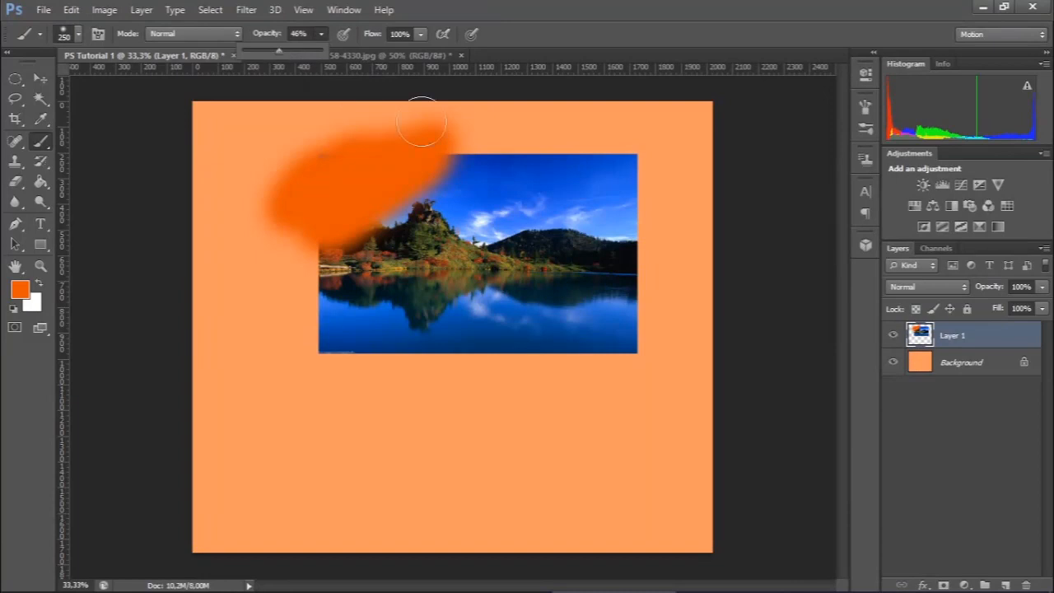
pyautogui.moveTo(437, 301)
pyautogui.mouseDown()
pyautogui.moveTo(539, 213)
pyautogui.moveTo(412, 323)
pyautogui.moveTo(556, 201)
pyautogui.moveTo(435, 313)
pyautogui.moveTo(557, 206)
pyautogui.moveTo(478, 224)
pyautogui.mouseUp()
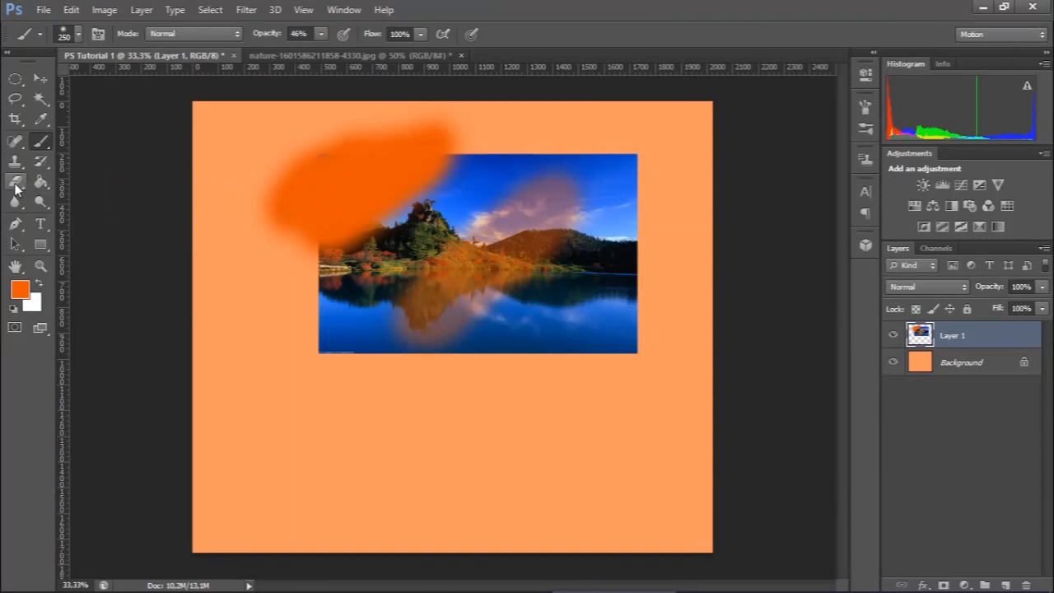
# Step: Erase the lake picture's lower right corner at 100% Eraser opacity and its middle at 41%
pyautogui.click(15, 185)
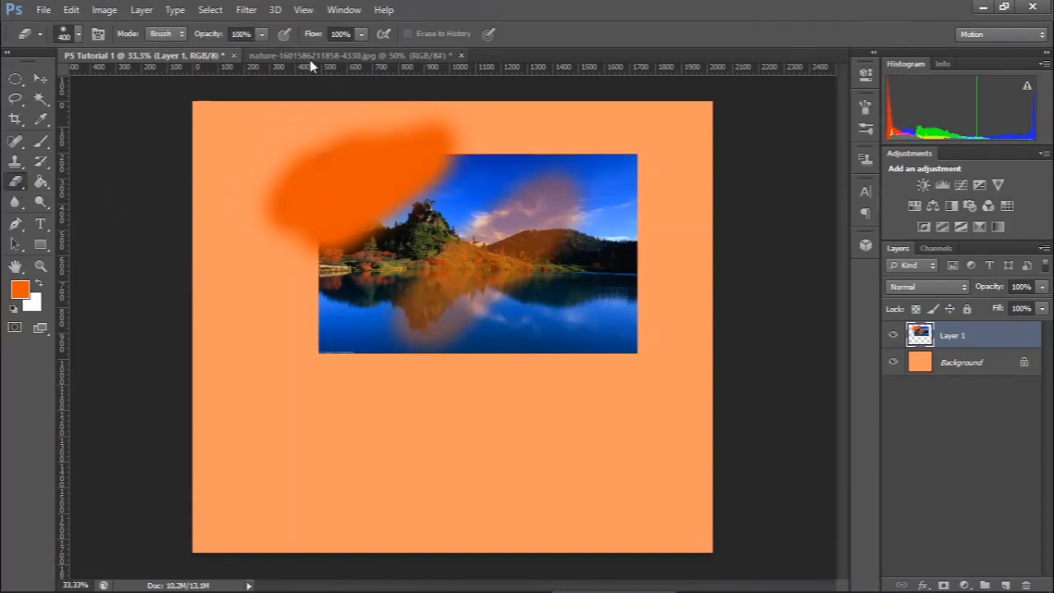
pyautogui.moveTo(573, 373)
pyautogui.mouseDown()
pyautogui.moveTo(487, 429)
pyautogui.moveTo(598, 340)
pyautogui.moveTo(652, 264)
pyautogui.mouseUp()
pyautogui.click(263, 34)
pyautogui.click(412, 223)
pyautogui.moveTo(388, 271)
pyautogui.mouseDown()
pyautogui.moveTo(462, 219)
pyautogui.moveTo(386, 285)
pyautogui.moveTo(500, 189)
pyautogui.moveTo(432, 270)
pyautogui.moveTo(521, 192)
pyautogui.moveTo(458, 247)
pyautogui.moveTo(513, 222)
pyautogui.moveTo(467, 263)
pyautogui.moveTo(524, 301)
pyautogui.moveTo(502, 322)
pyautogui.moveTo(518, 297)
pyautogui.mouseUp()
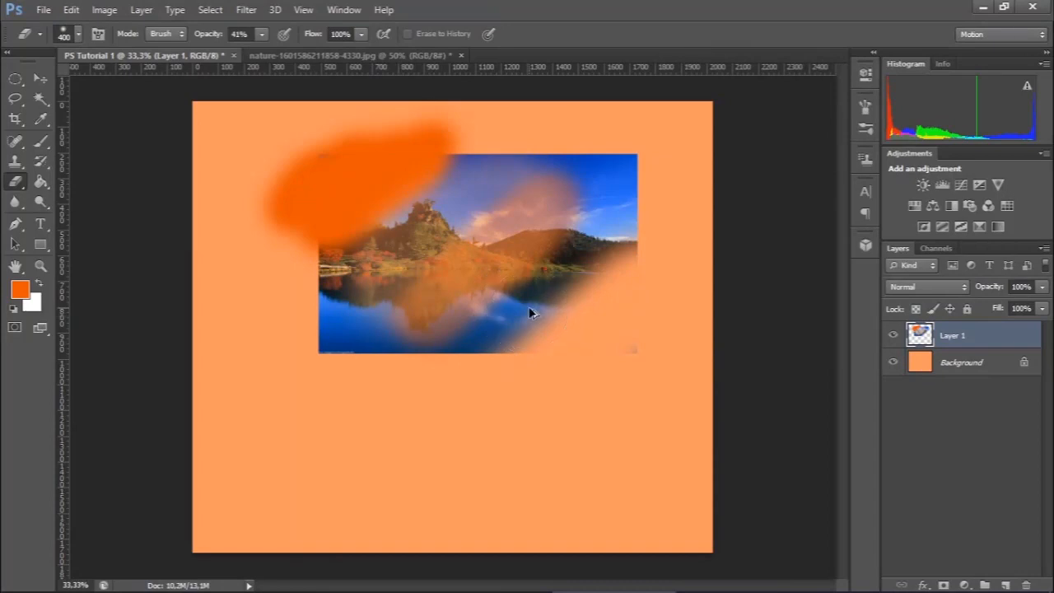
# Step: Undo the orange paint and the full and partial erasing on Layer 1
pyautogui.hotkey('ctrl', 'alt', 'z')
pyautogui.hotkey('ctrl', 'alt', 'z')
pyautogui.hotkey('ctrl', 'alt', 'z')
pyautogui.hotkey('ctrl', 'alt', 'z')
pyautogui.hotkey('ctrl', 'alt', 'z')
pyautogui.hotkey('ctrl', 'alt', 'z')
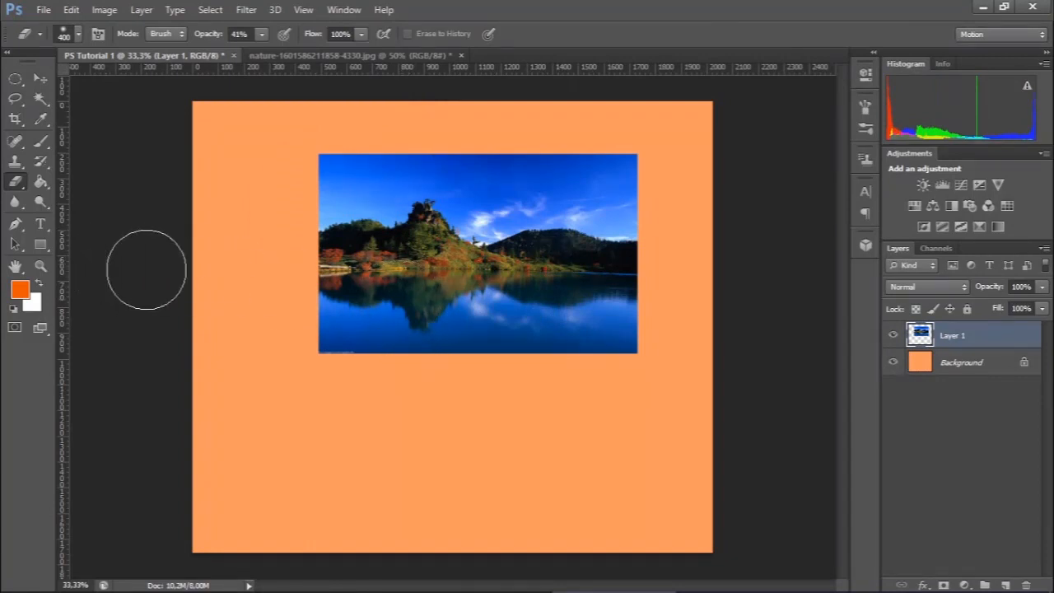
# Step: Add the word TEXT with the Type tool beside the lake picture's upper left corner
pyautogui.click(40, 226)
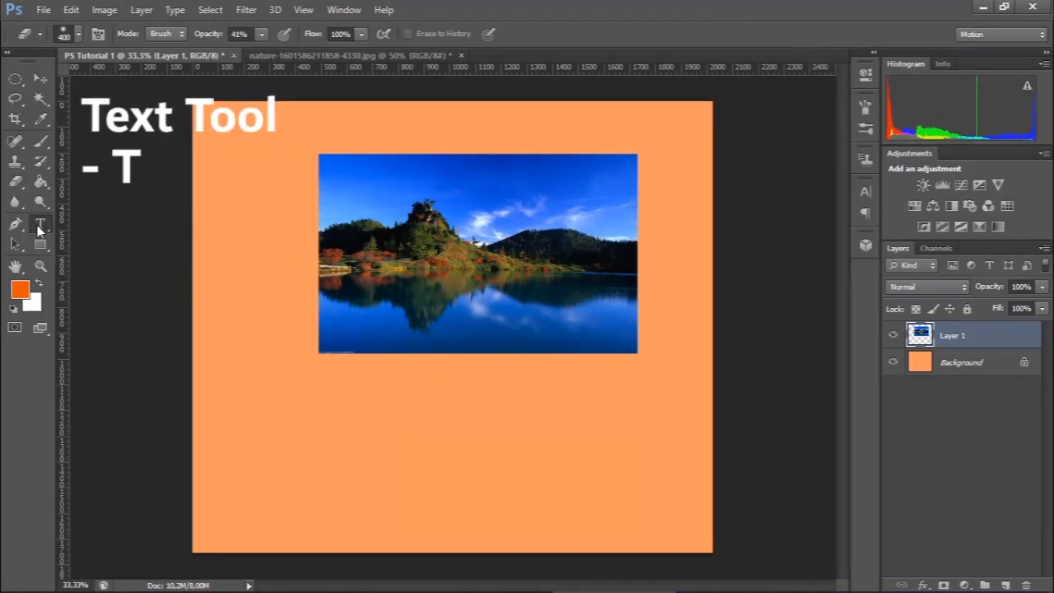
pyautogui.click(39, 226)
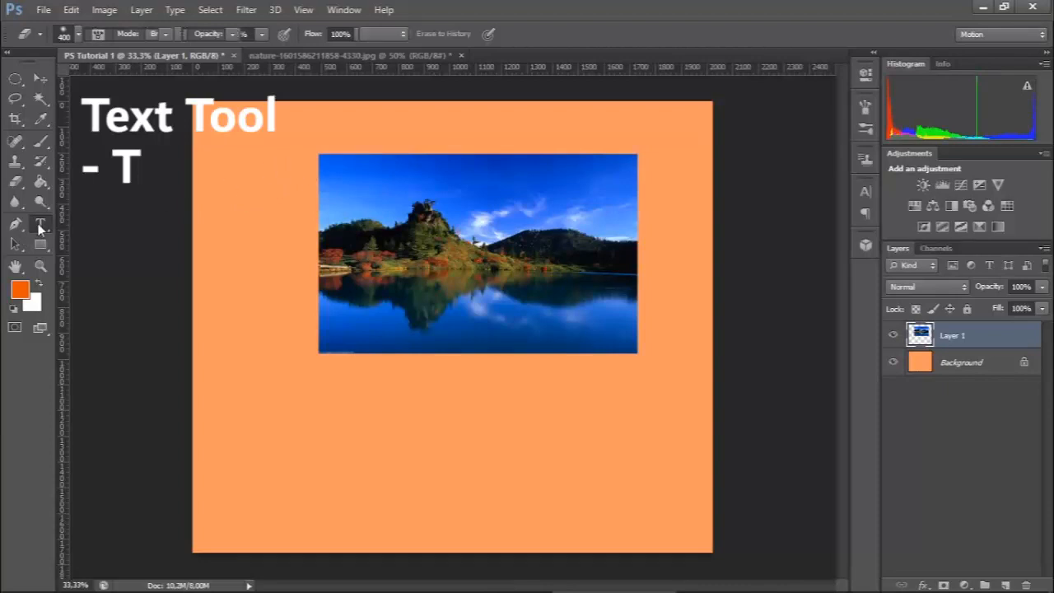
pyautogui.click(289, 208)
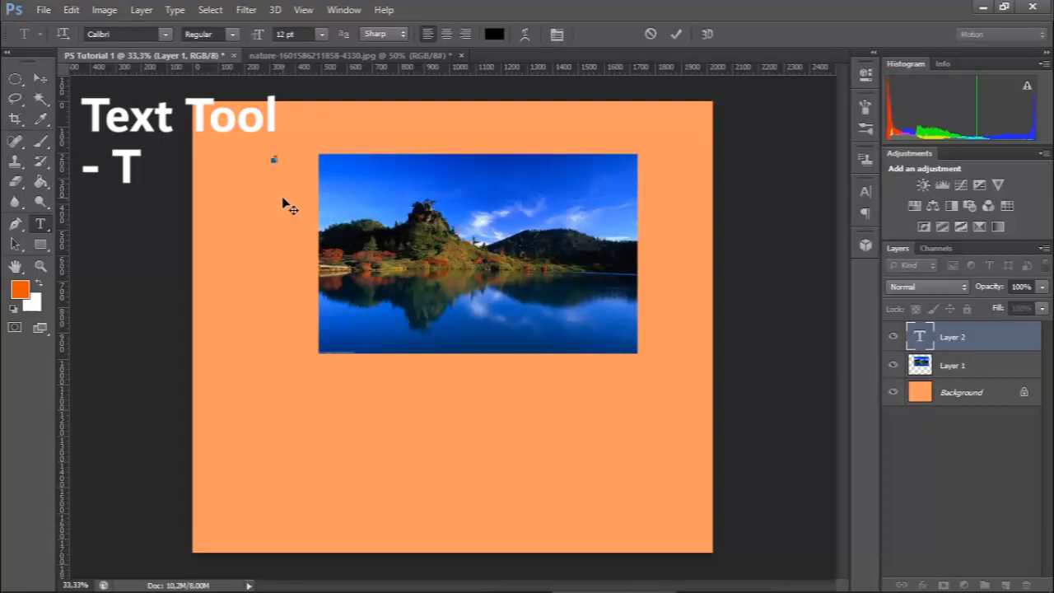
pyautogui.click(39, 78)
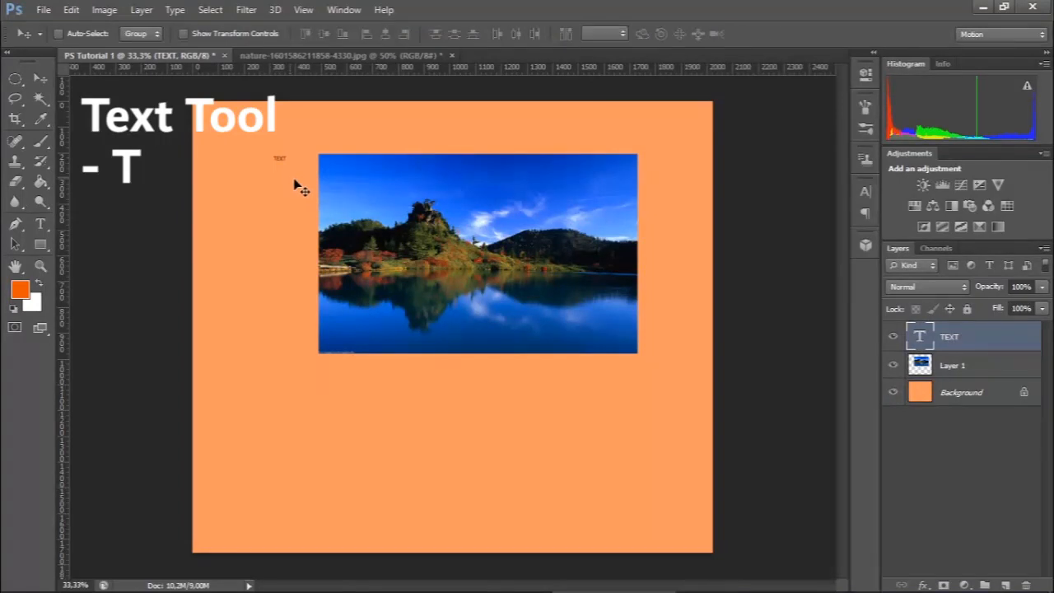
# Step: Enlarge the TEXT layer to about 1043% and move it so its last letter overlaps the lake picture's upper left corner
pyautogui.hotkey('ctrl', 't')
pyautogui.moveTo(389, 241)
pyautogui.mouseDown()
pyautogui.moveTo(424, 243)
pyautogui.moveTo(405, 232)
pyautogui.mouseUp()
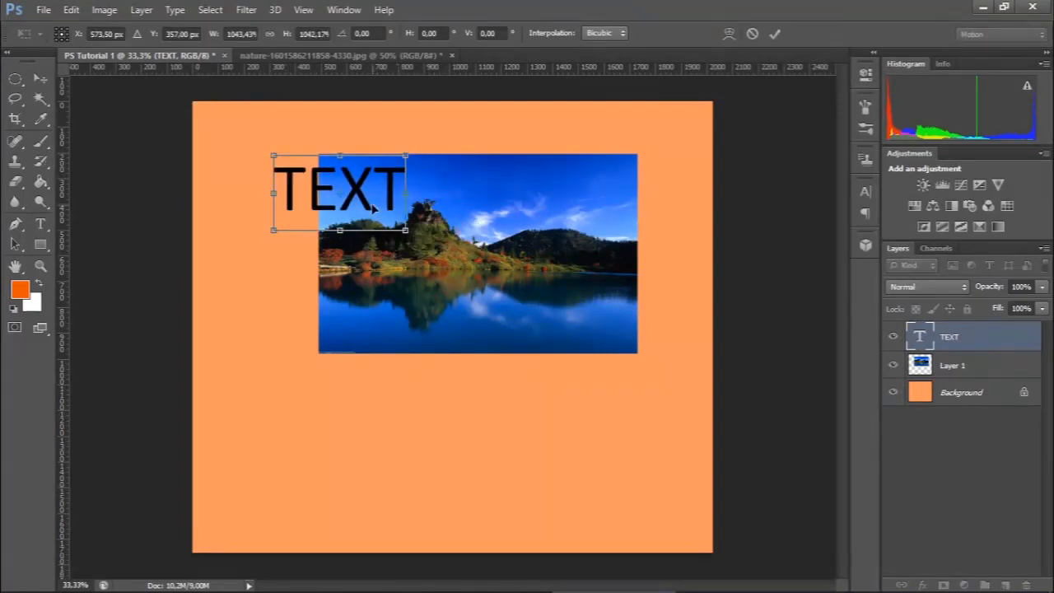
pyautogui.press('Return')
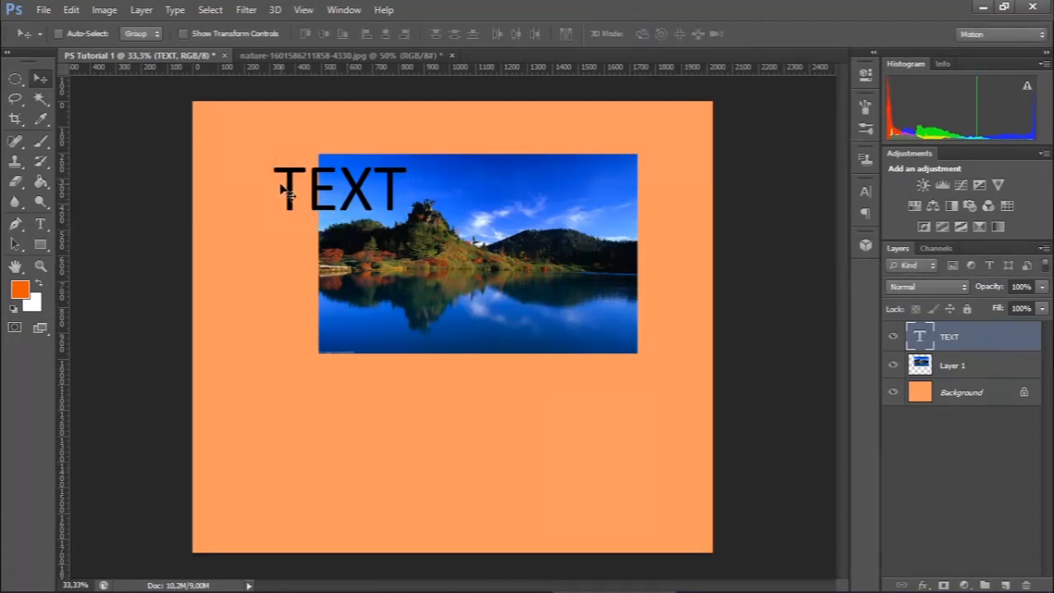
pyautogui.moveTo(289, 191)
pyautogui.mouseDown()
pyautogui.moveTo(265, 165)
pyautogui.moveTo(285, 188)
pyautogui.mouseUp()
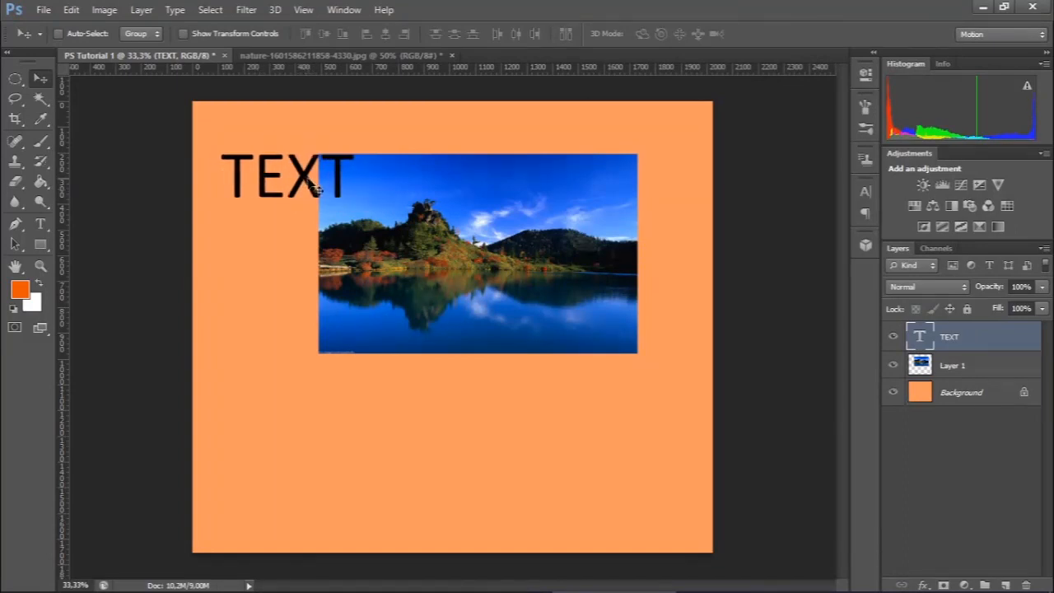
pyautogui.moveTo(311, 185)
pyautogui.mouseDown()
pyautogui.moveTo(322, 419)
pyautogui.moveTo(305, 348)
pyautogui.moveTo(307, 186)
pyautogui.mouseUp()
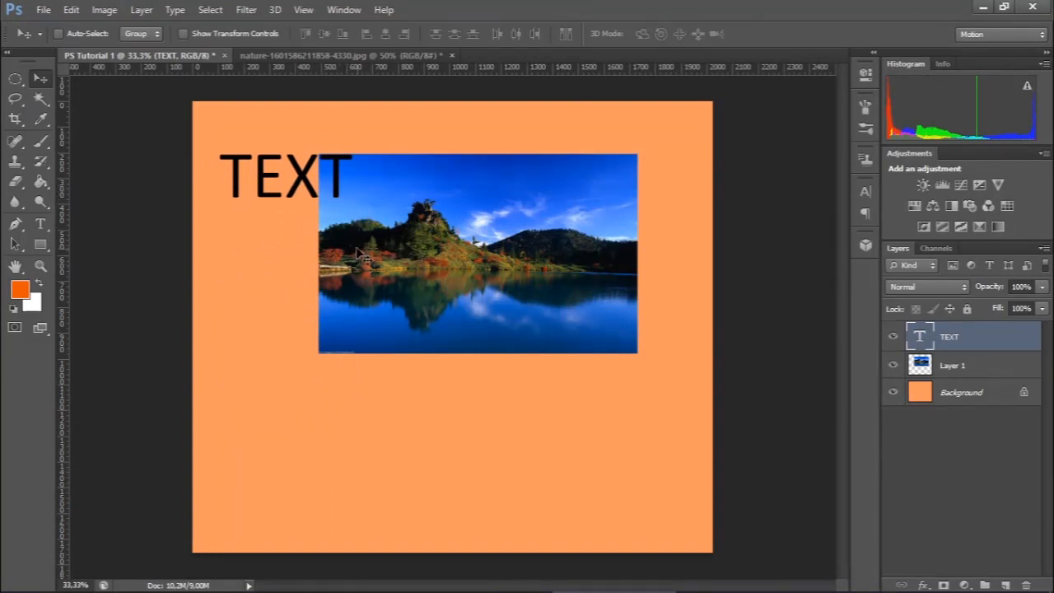
# Step: Move the TEXT layer below the lake picture's lower left corner and change its wording to "TEXT - CTRL T"
pyautogui.moveTo(307, 301); pyautogui.dragTo(322, 426)
pyautogui.moveTo(311, 268); pyautogui.dragTo(315, 401)
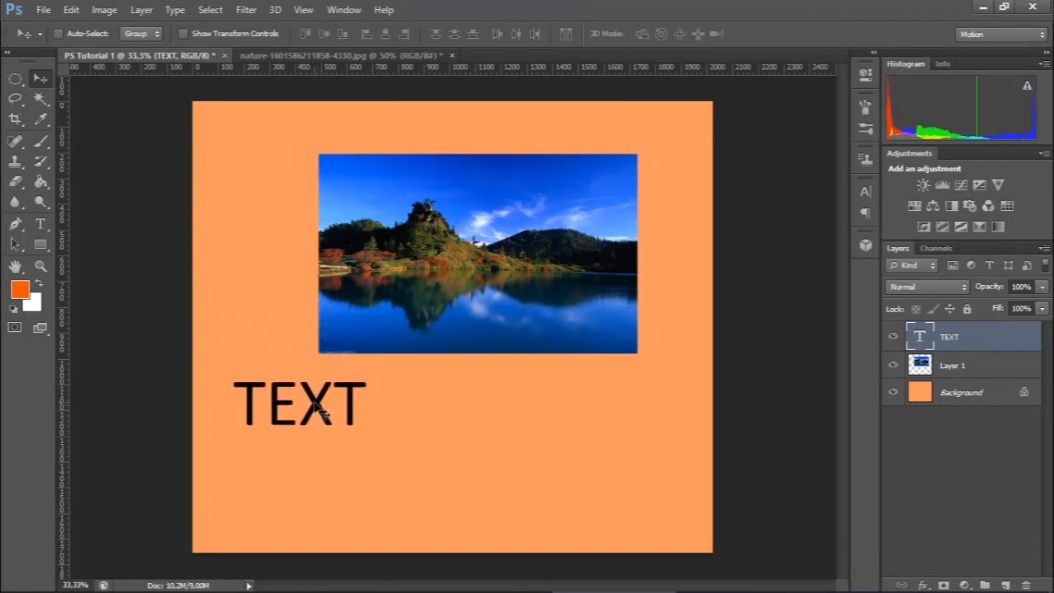
pyautogui.press('t')
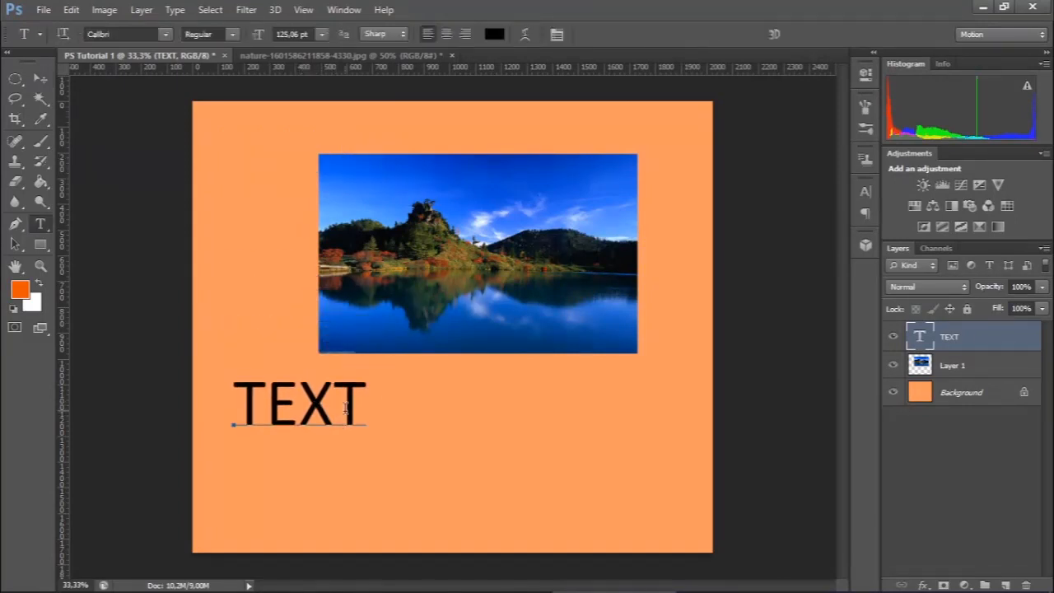
pyautogui.click(346, 406)
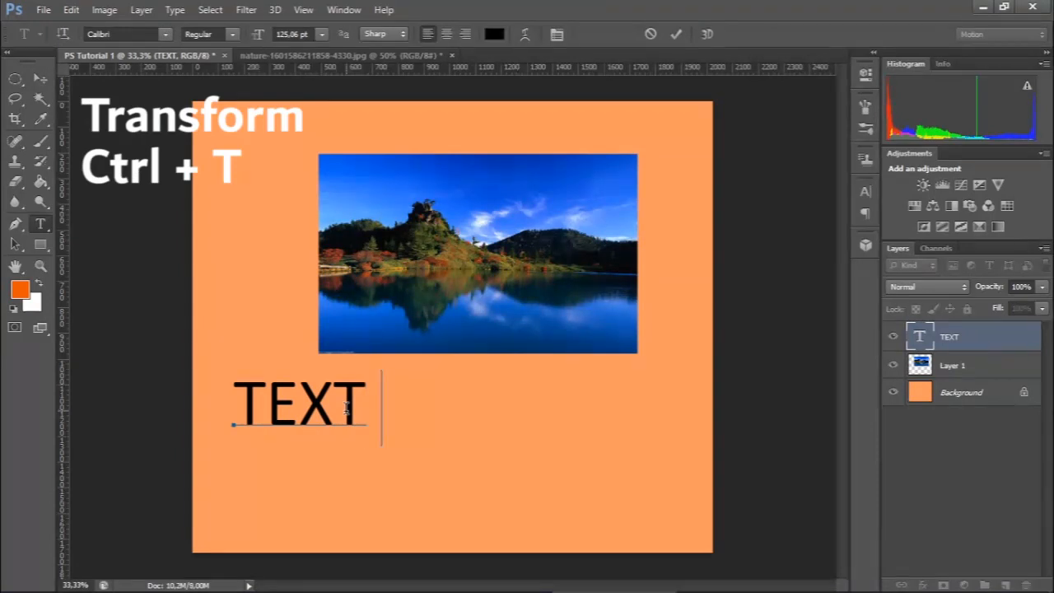
pyautogui.press('BackSpace')
pyautogui.press('BackSpace')
pyautogui.press('BackSpace')
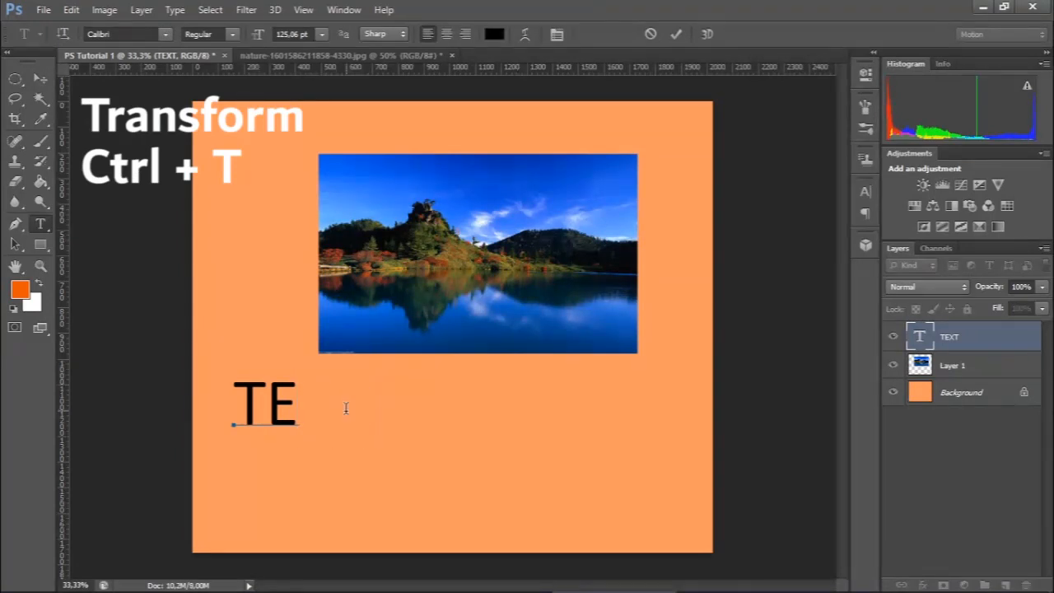
pyautogui.write('X')
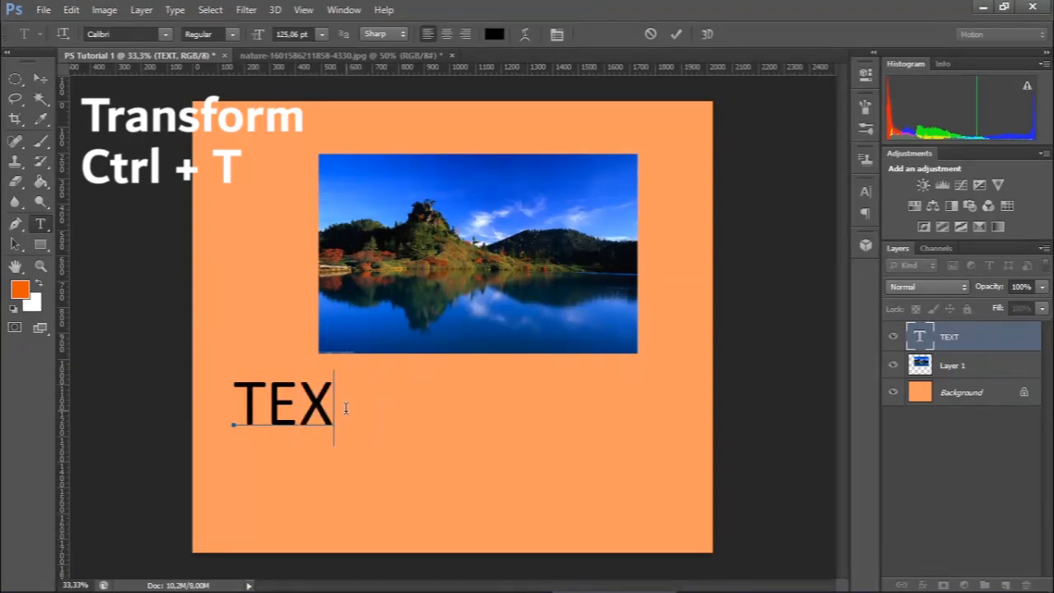
pyautogui.write('T - CT')
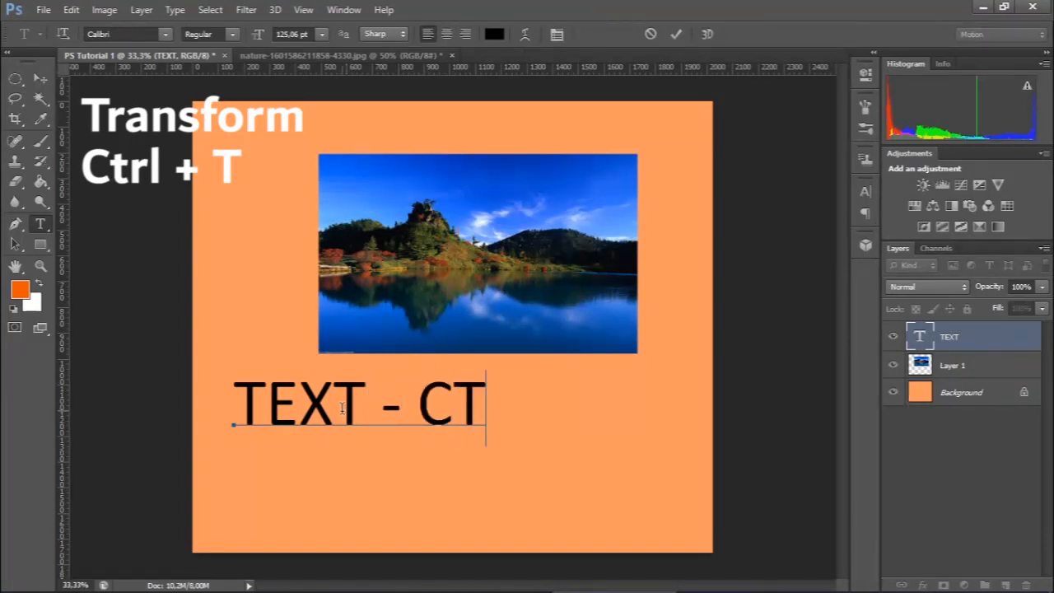
pyautogui.write('RL ')
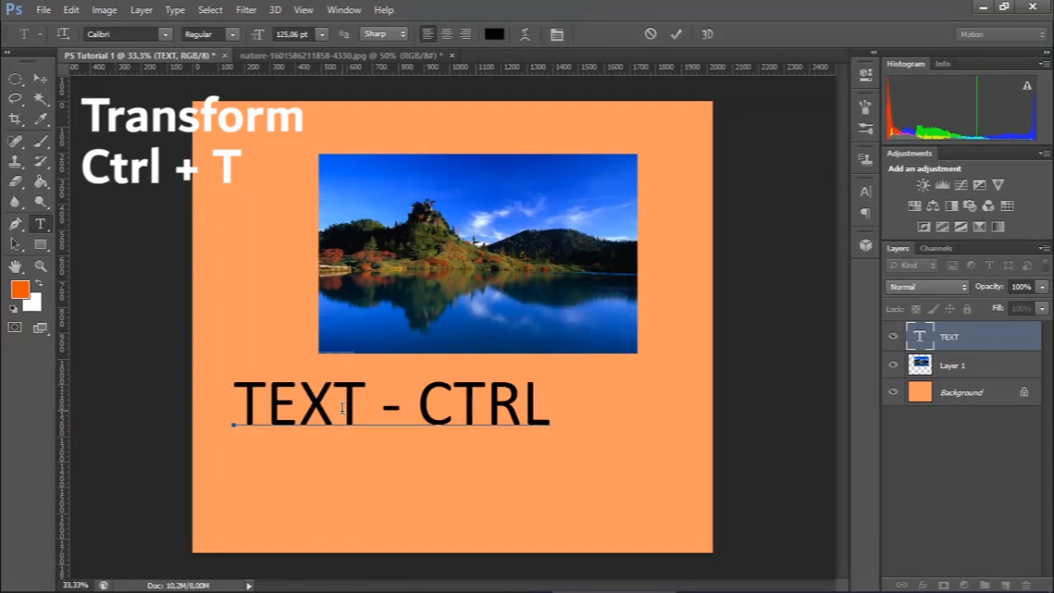
pyautogui.write('T')
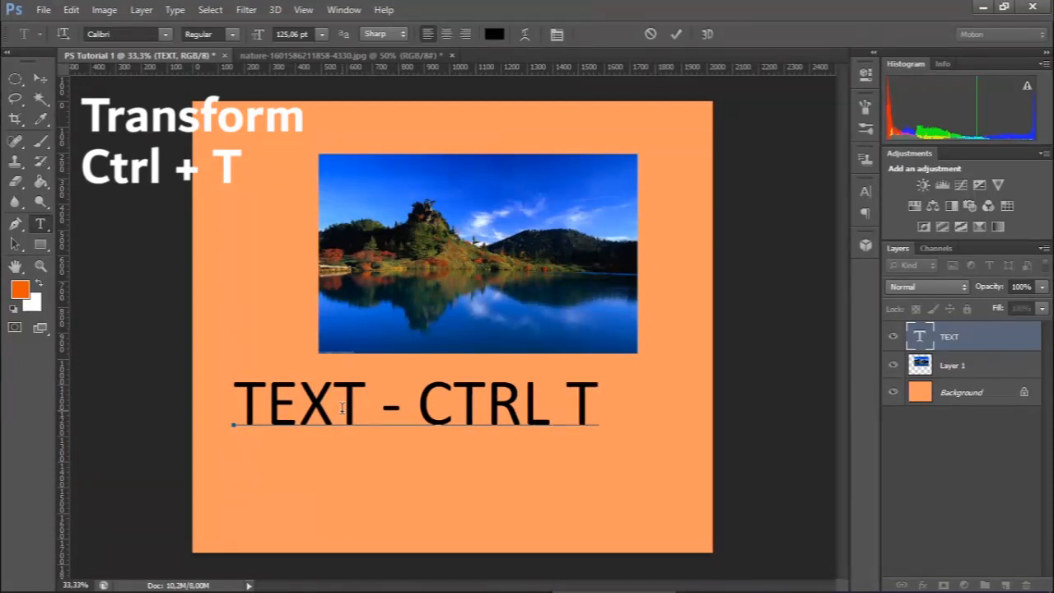
pyautogui.click(40, 77)
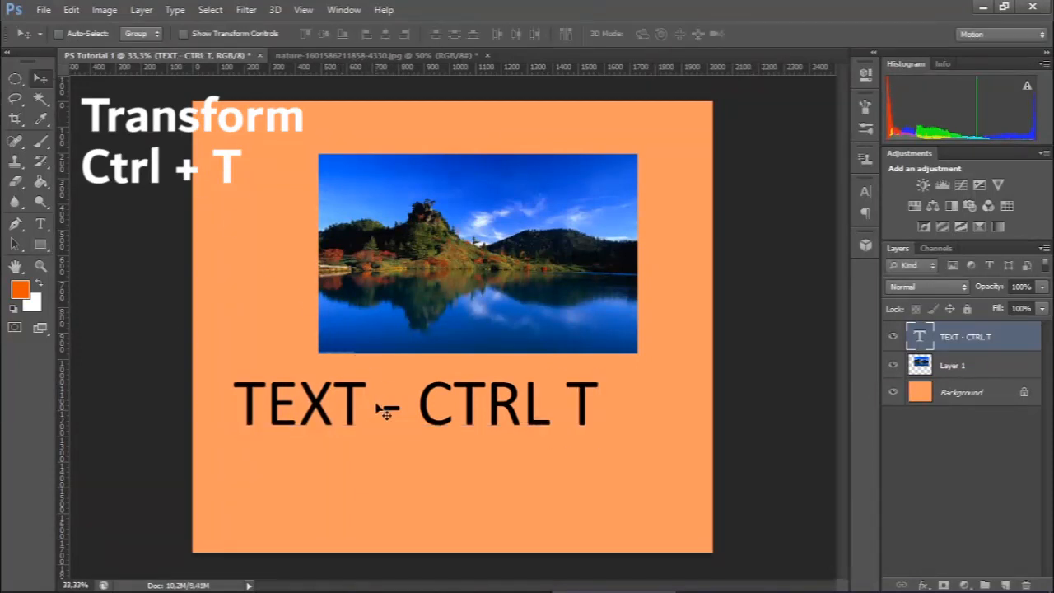
# Step: Move the text layer slightly lower and enlarge it to about 107% with Free Transform
pyautogui.moveTo(351, 370); pyautogui.dragTo(345, 439)
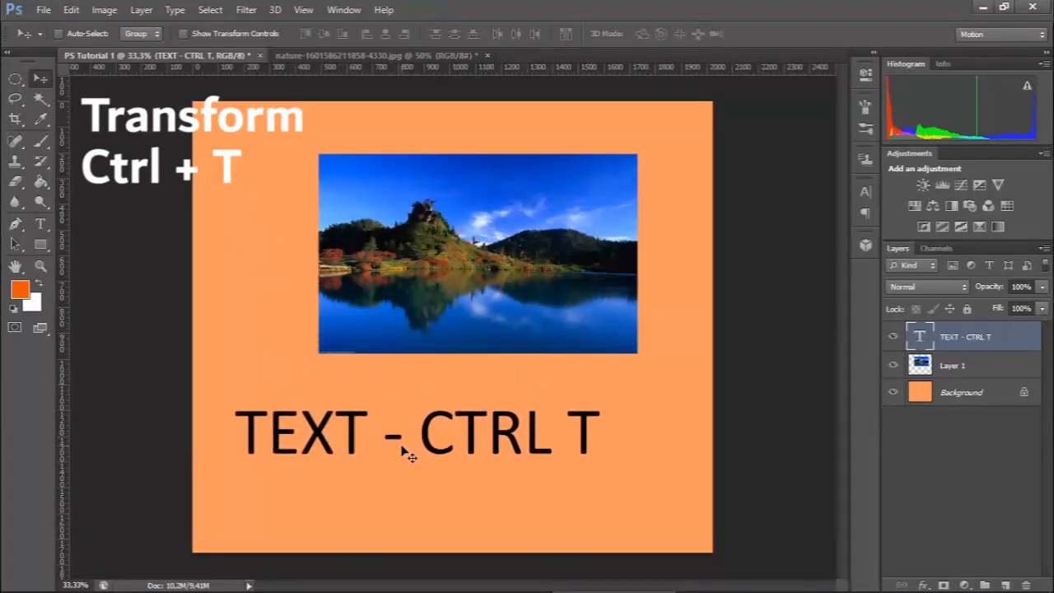
pyautogui.hotkey('ctrl', 't')
pyautogui.moveTo(599, 399); pyautogui.dragTo(627, 387)
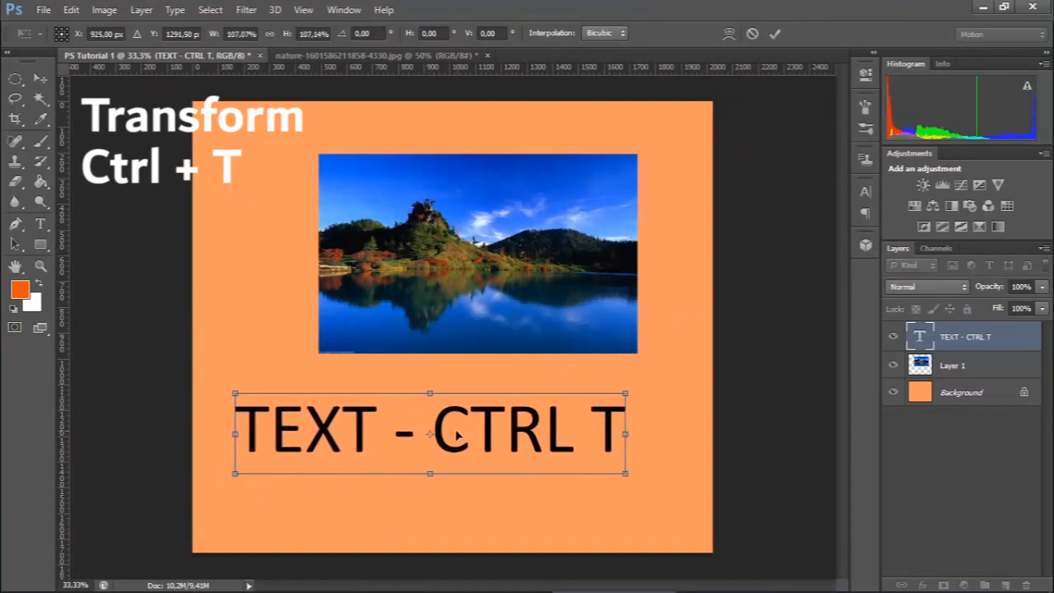
pyautogui.press('Return')
pyautogui.moveTo(443, 446)
pyautogui.mouseDown()
pyautogui.moveTo(449, 210)
pyautogui.moveTo(444, 442)
pyautogui.mouseUp()
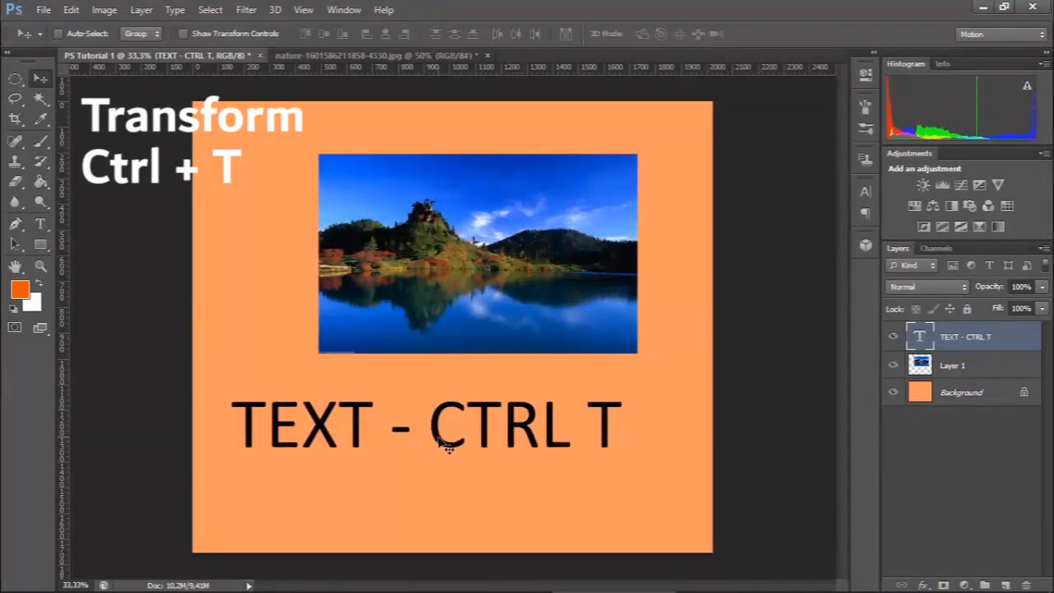
# Step: Shrink the text layer proportionally to about half its size, keeping its upper left corner in place
pyautogui.hotkey('ctrl', 't')
pyautogui.moveTo(621, 469); pyautogui.dragTo(429, 430)
pyautogui.press('Return')
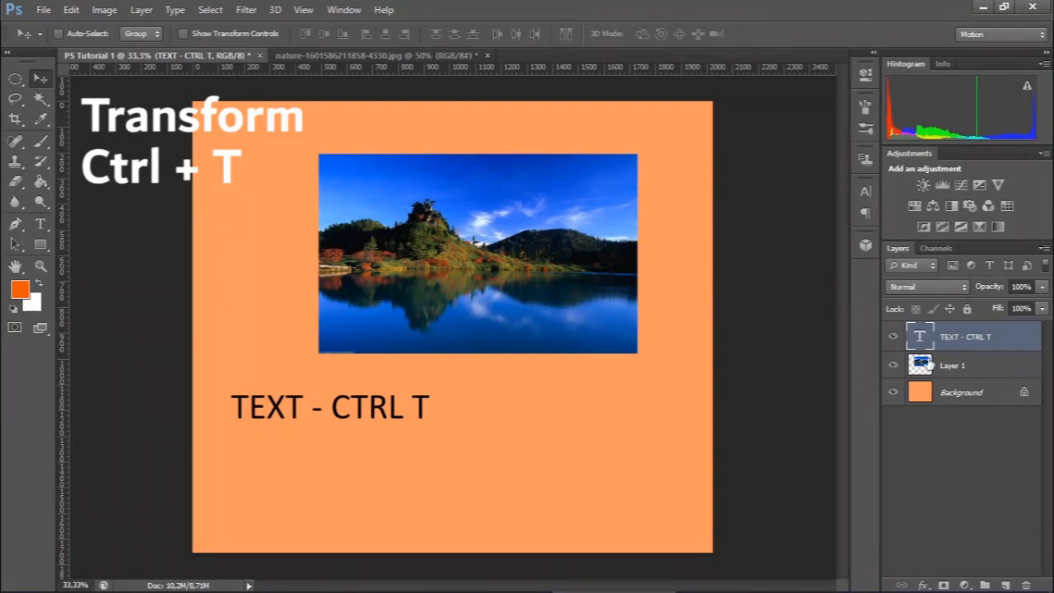
# Step: Select Layer 1 and move the lake picture down and left until its lower edge overlaps the text
pyautogui.click(974, 371)
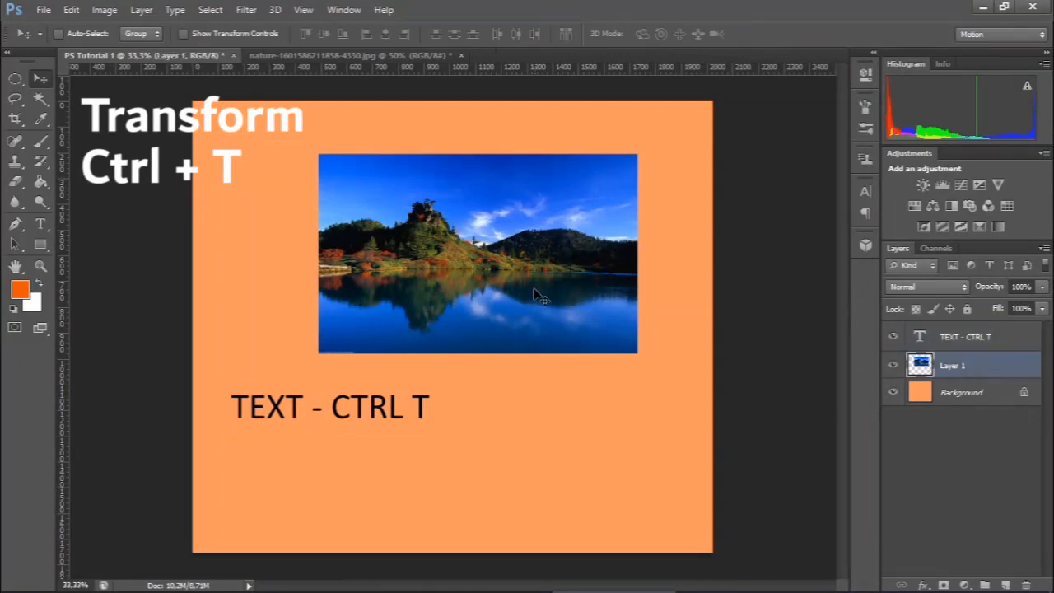
pyautogui.moveTo(581, 264); pyautogui.dragTo(533, 318)
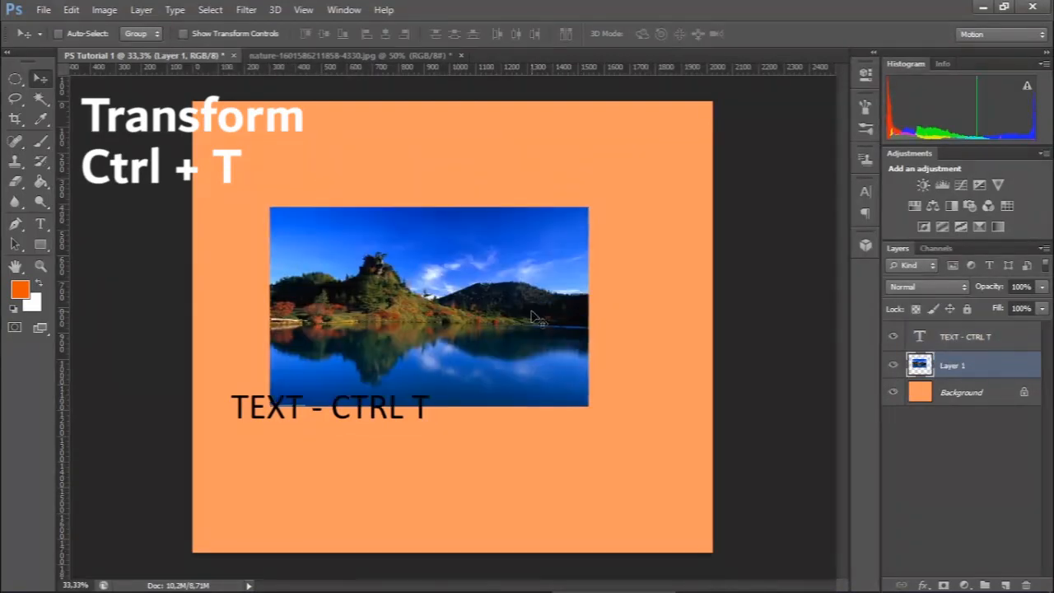
# Step: Try enlarging the lake picture to about 124% with Free Transform, then undo the enlargement
pyautogui.hotkey('ctrl', 't')
pyautogui.moveTo(657, 156); pyautogui.dragTo(666, 158)
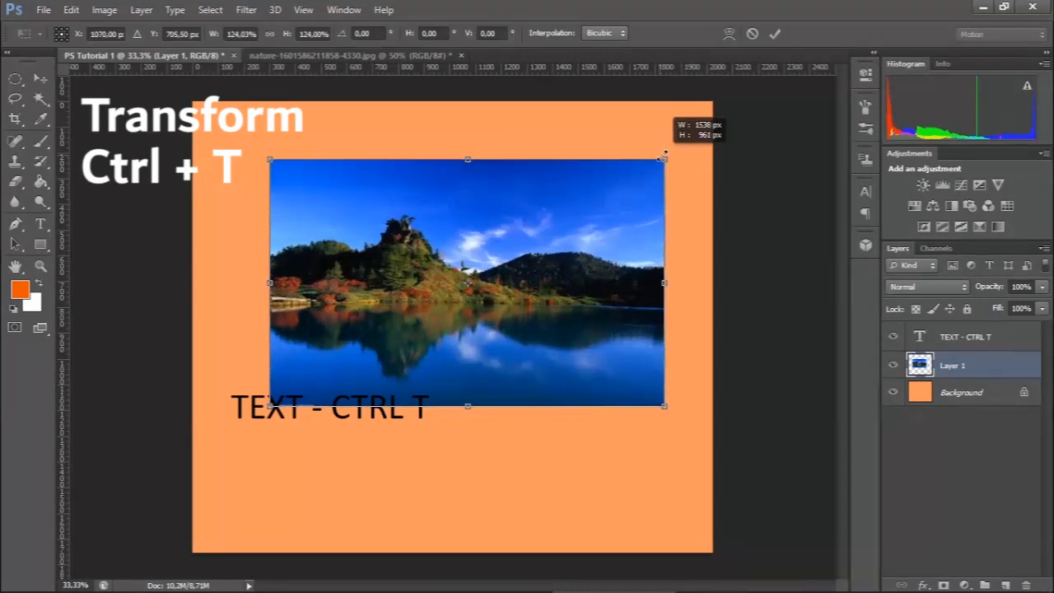
pyautogui.press('Return')
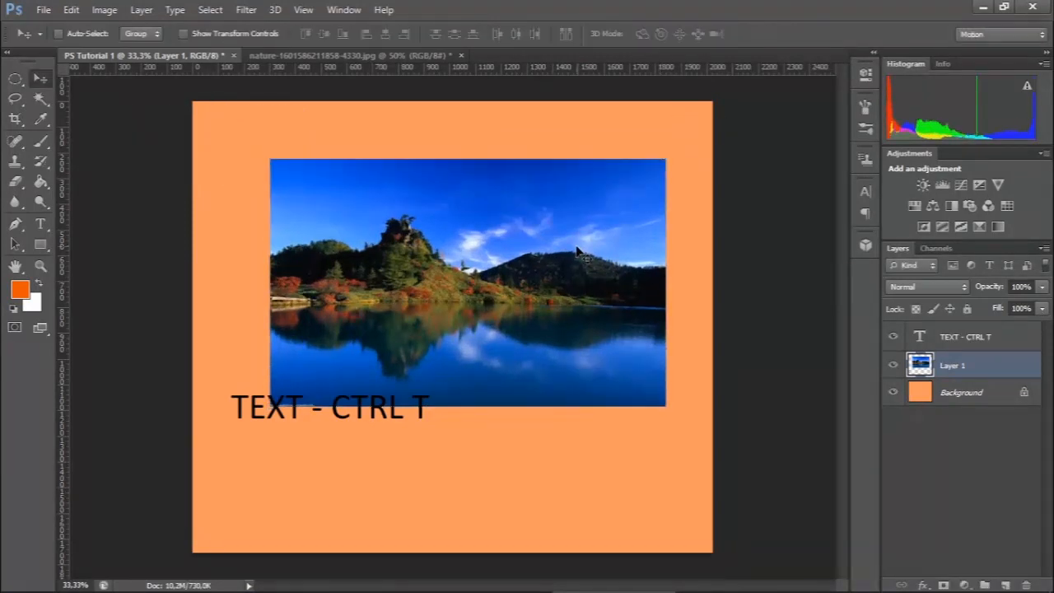
pyautogui.hotkey('ctrl', 'z')
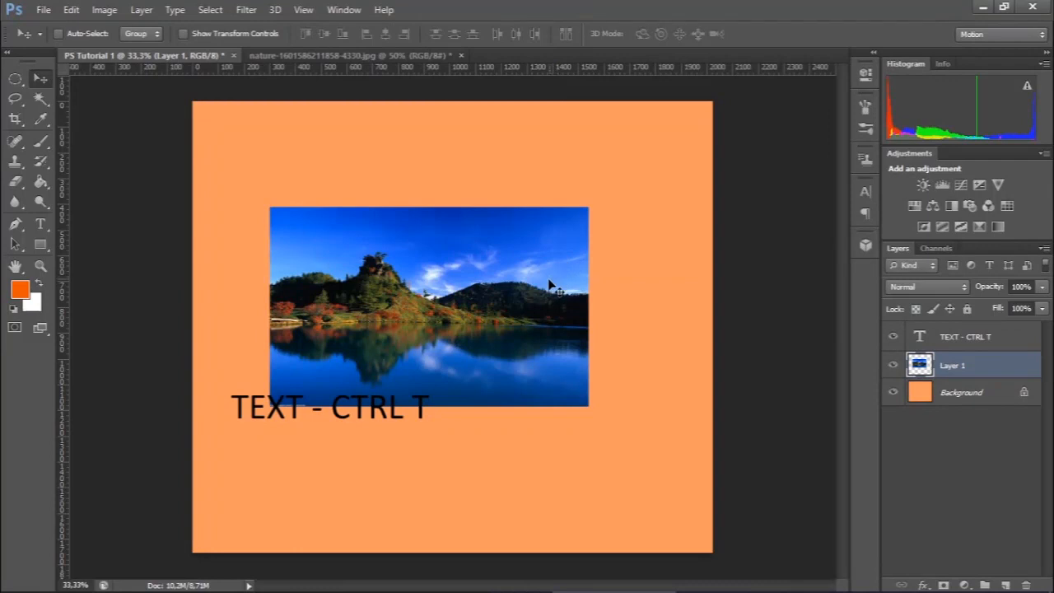
# Step: Move the lake picture near the canvas's upper left corner and enlarge it proportionally to about 145%
pyautogui.moveTo(508, 336); pyautogui.dragTo(479, 266)
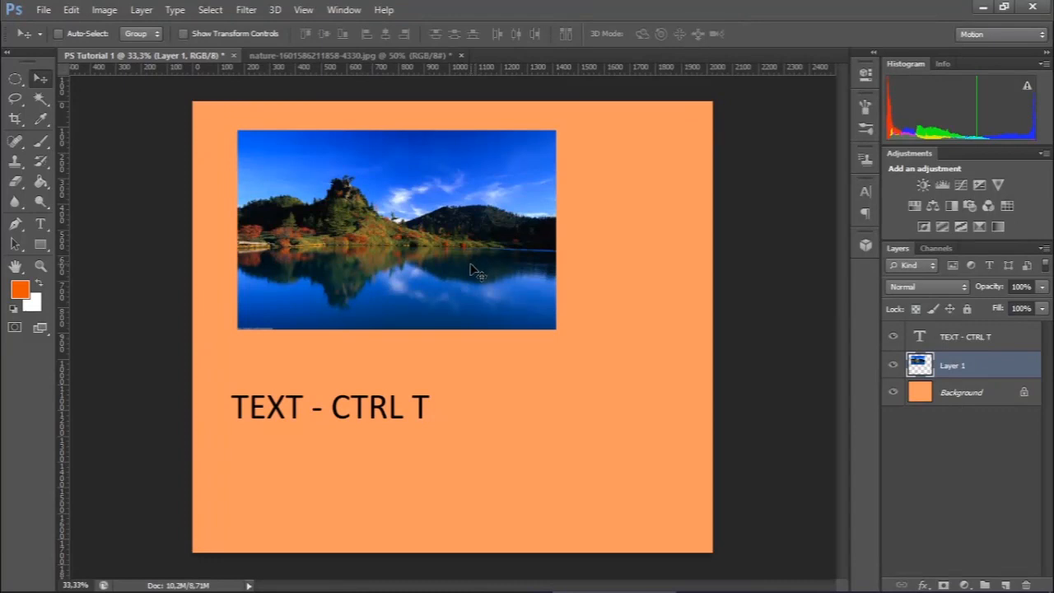
pyautogui.hotkey('ctrl', 't')
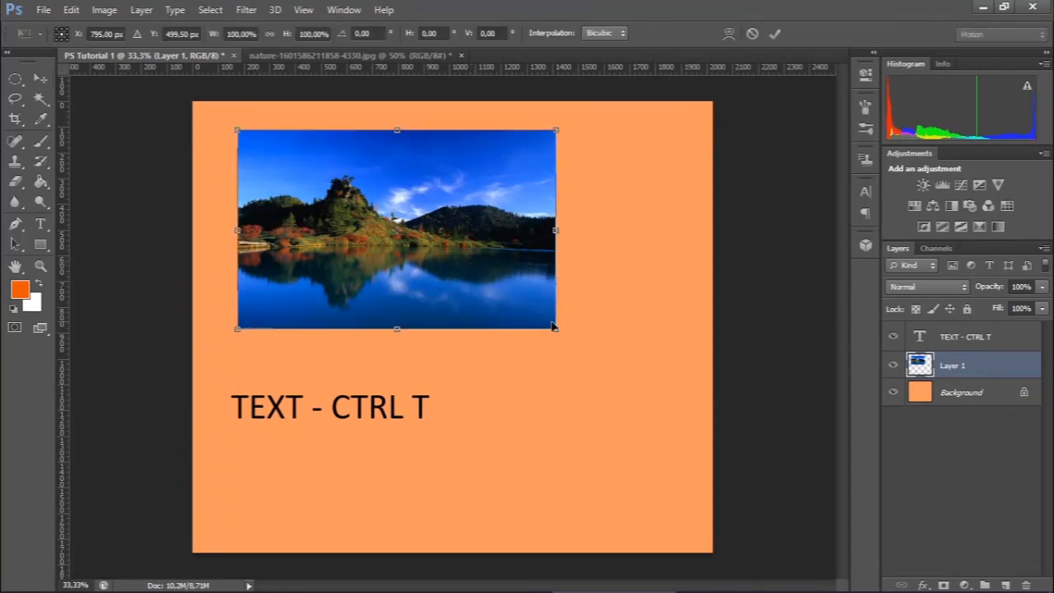
pyautogui.moveTo(656, 404); pyautogui.dragTo(687, 433)
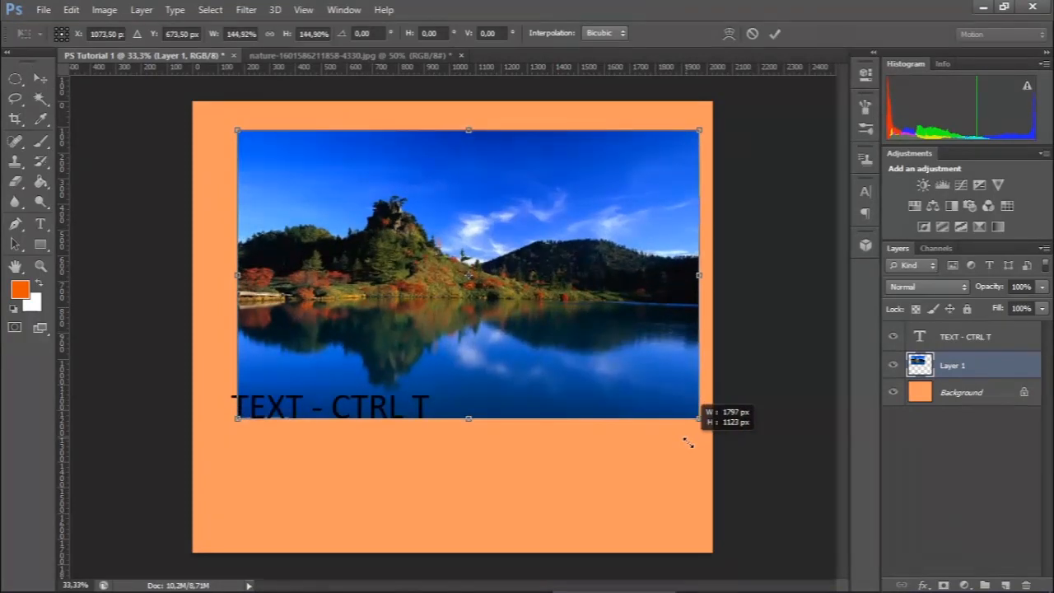
pyautogui.press('Return')
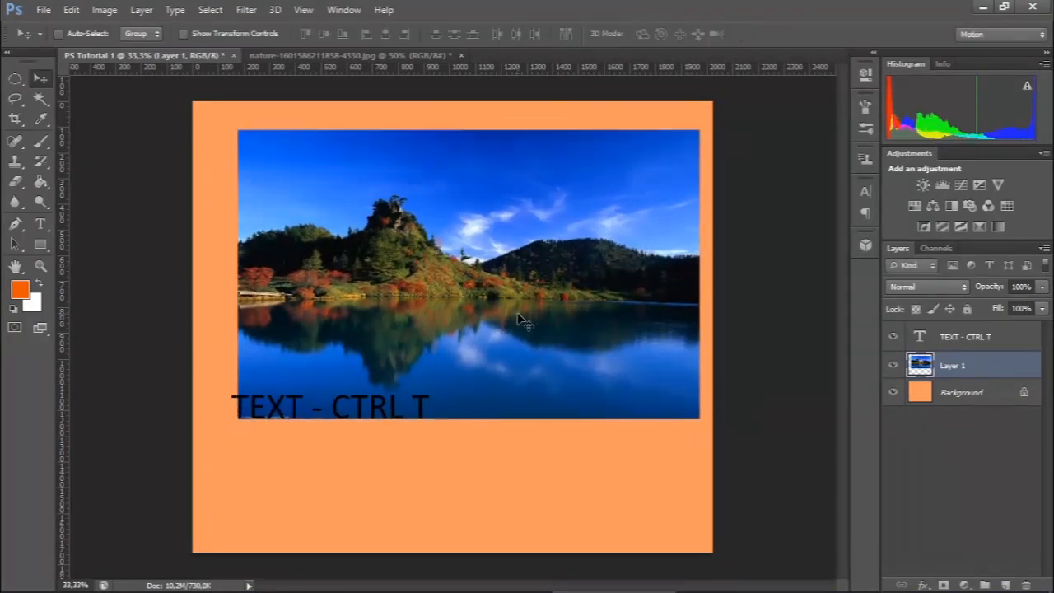
# Step: Inspect the lake picture's hillside with the Zoom tool up to 400%, then return to the 33.3% view
pyautogui.press('z')
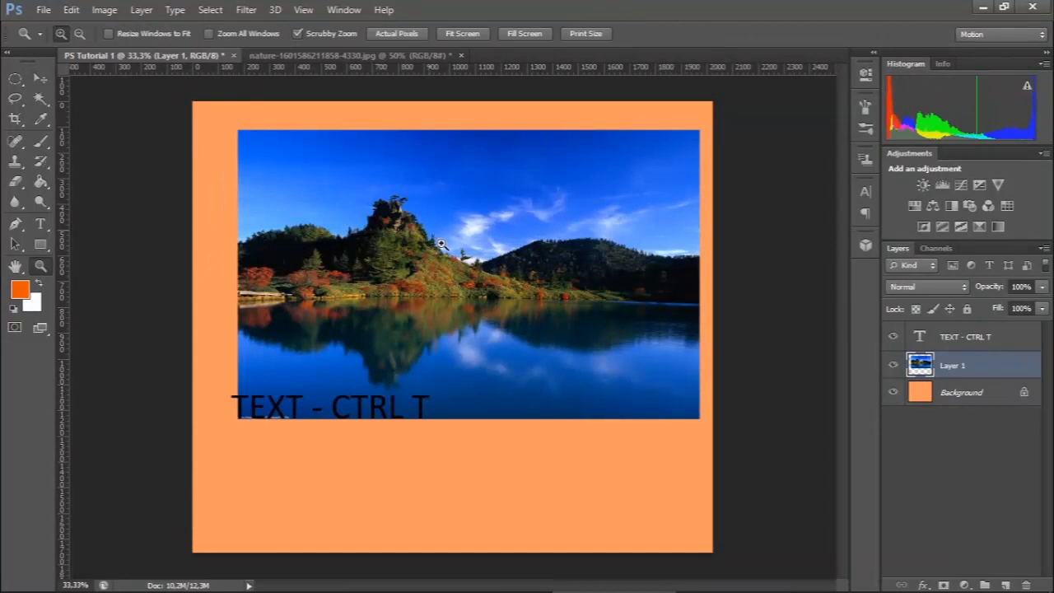
pyautogui.click(463, 278)
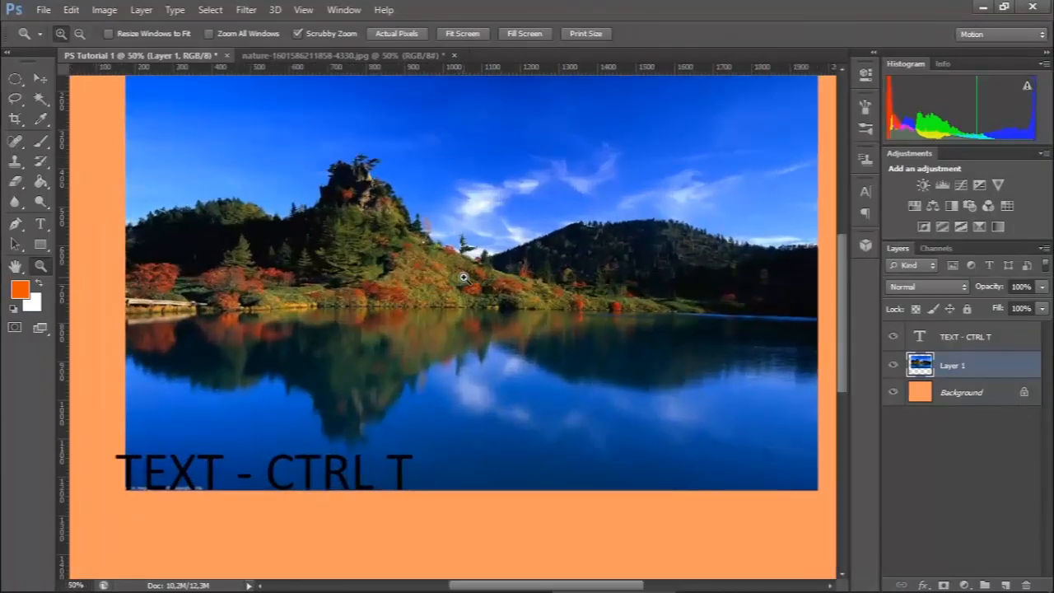
pyautogui.click(464, 277)
pyautogui.click(464, 277)
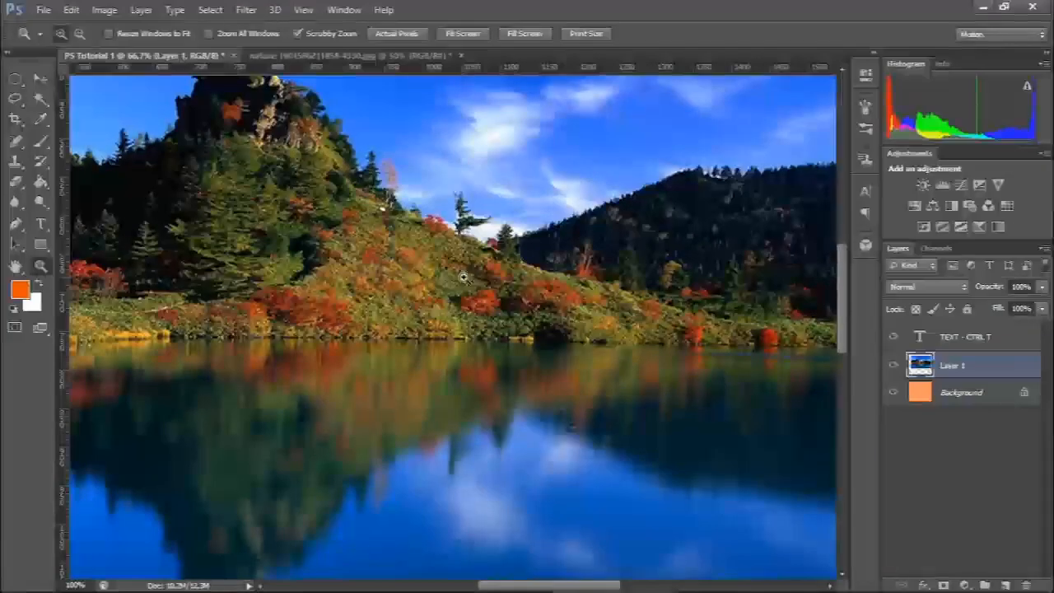
pyautogui.click(464, 278)
pyautogui.click(464, 278)
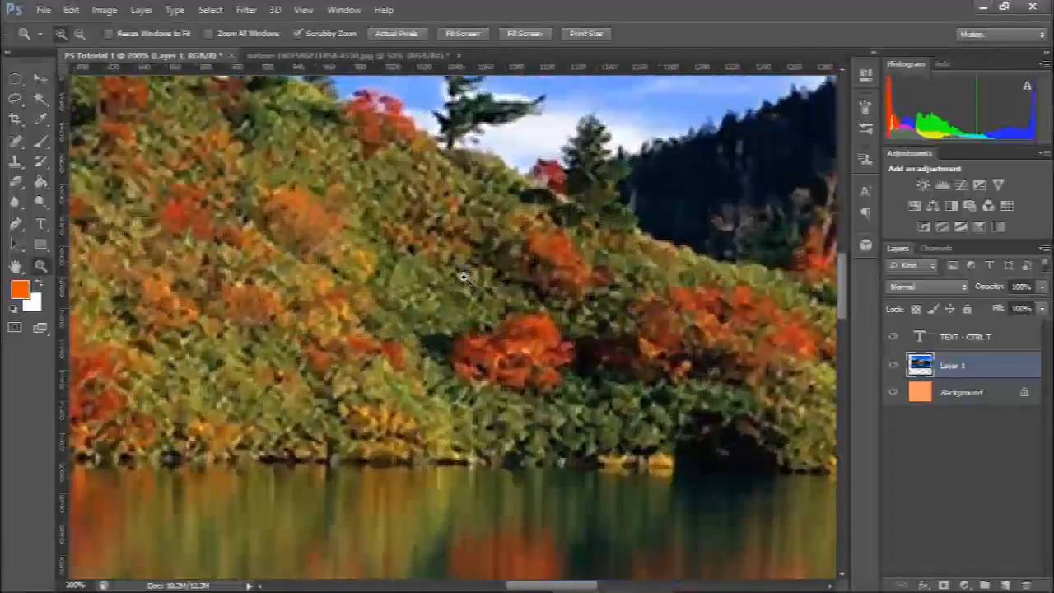
pyautogui.click(464, 277)
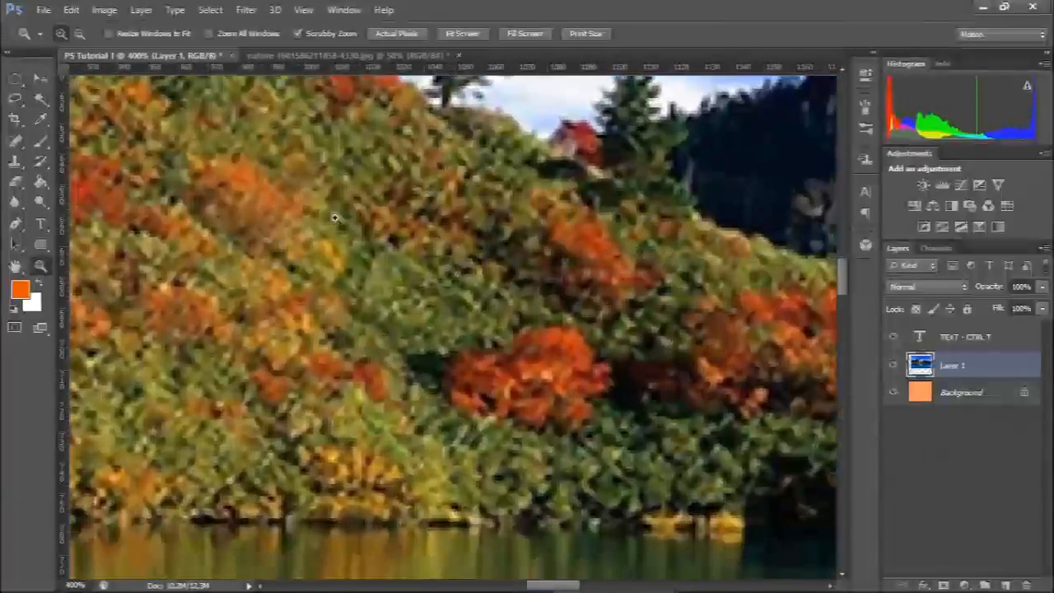
pyautogui.keyDown('alt'); pyautogui.click(448, 322); pyautogui.keyUp('alt')
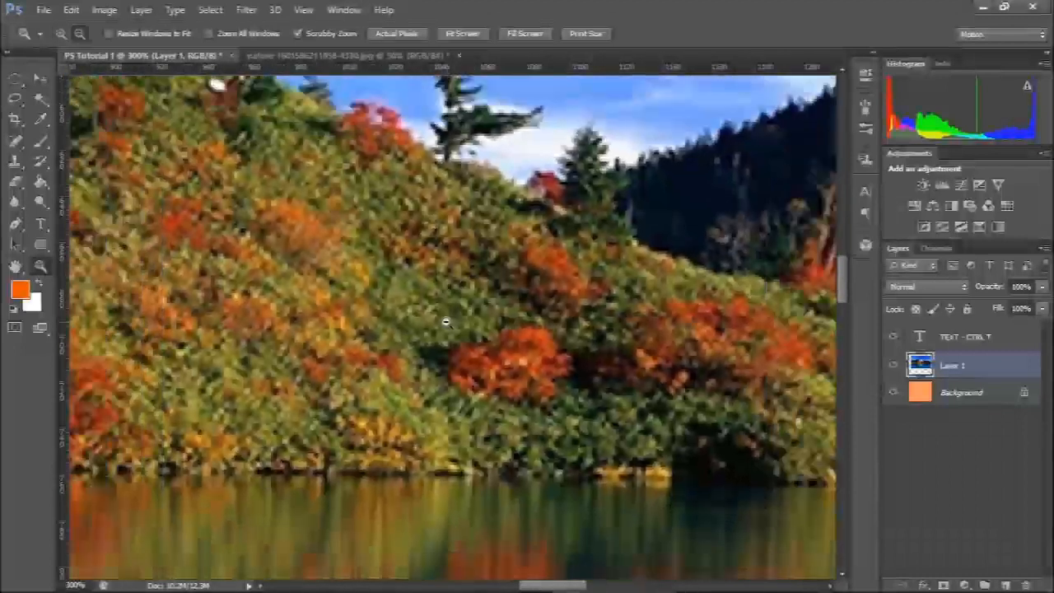
pyautogui.keyDown('alt'); pyautogui.click(447, 322); pyautogui.keyUp('alt')
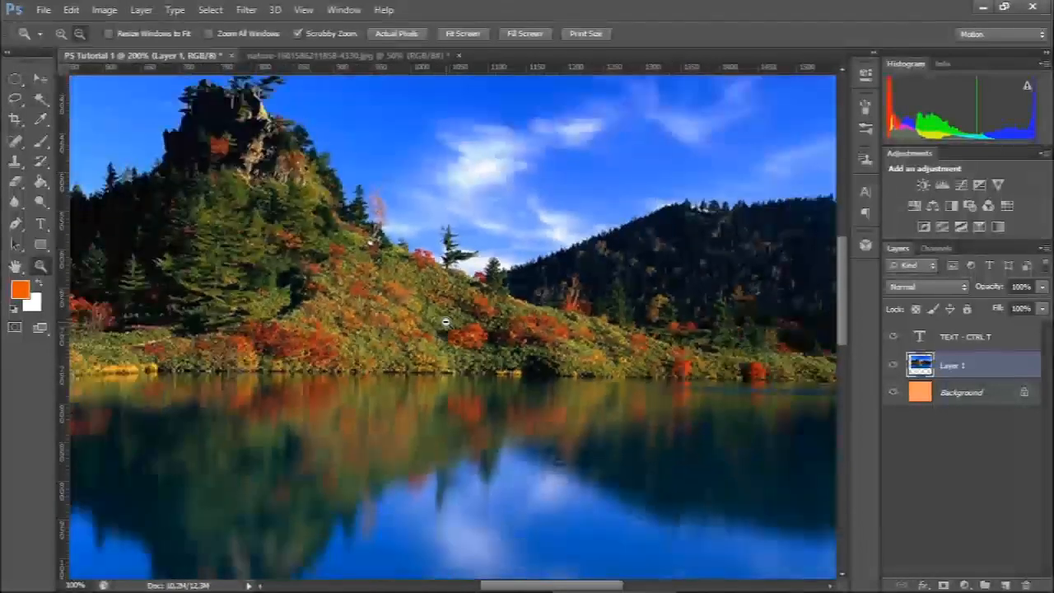
pyautogui.keyDown('alt'); pyautogui.click(446, 322); pyautogui.keyUp('alt')
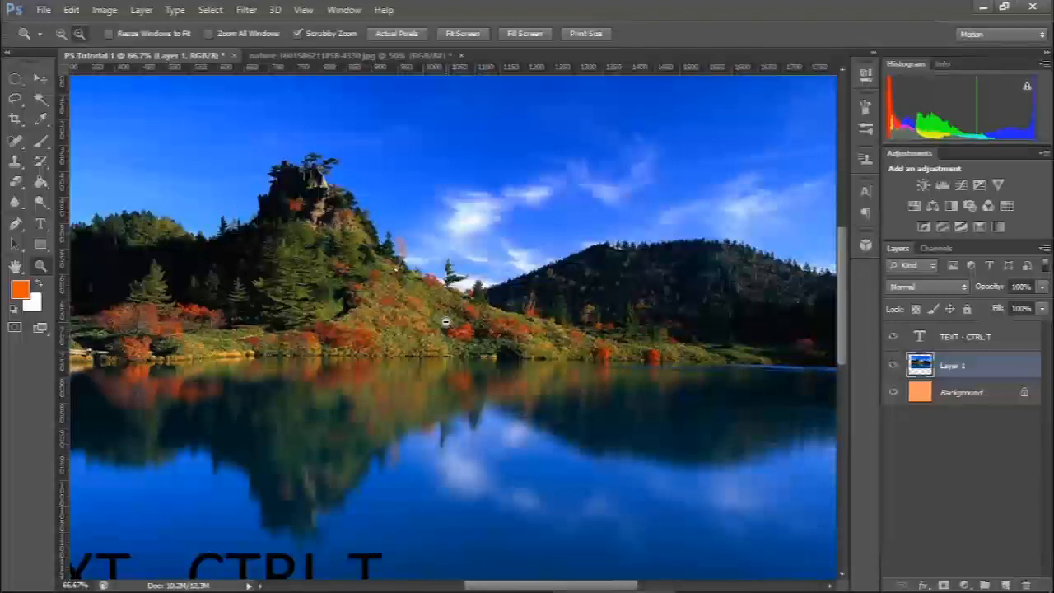
pyautogui.keyDown('alt'); pyautogui.click(445, 323); pyautogui.keyUp('alt')
pyautogui.keyDown('alt'); pyautogui.click(445, 322); pyautogui.keyUp('alt')
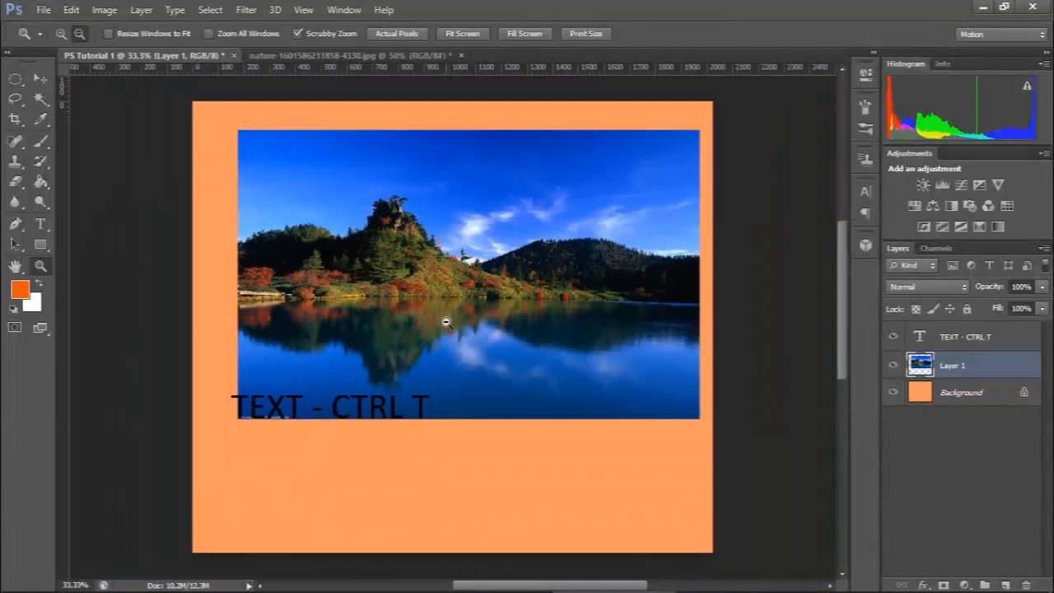
# Step: Shrink the lake picture proportionally to about 85% so that it ends just above the text
pyautogui.hotkey('ctrl', 't')
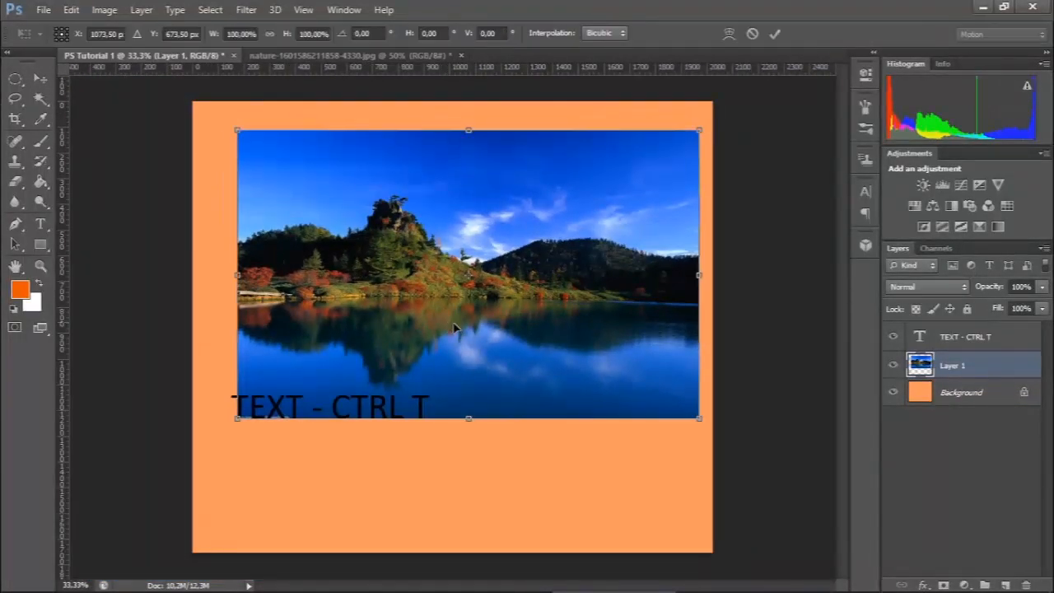
pyautogui.moveTo(659, 388); pyautogui.dragTo(627, 373)
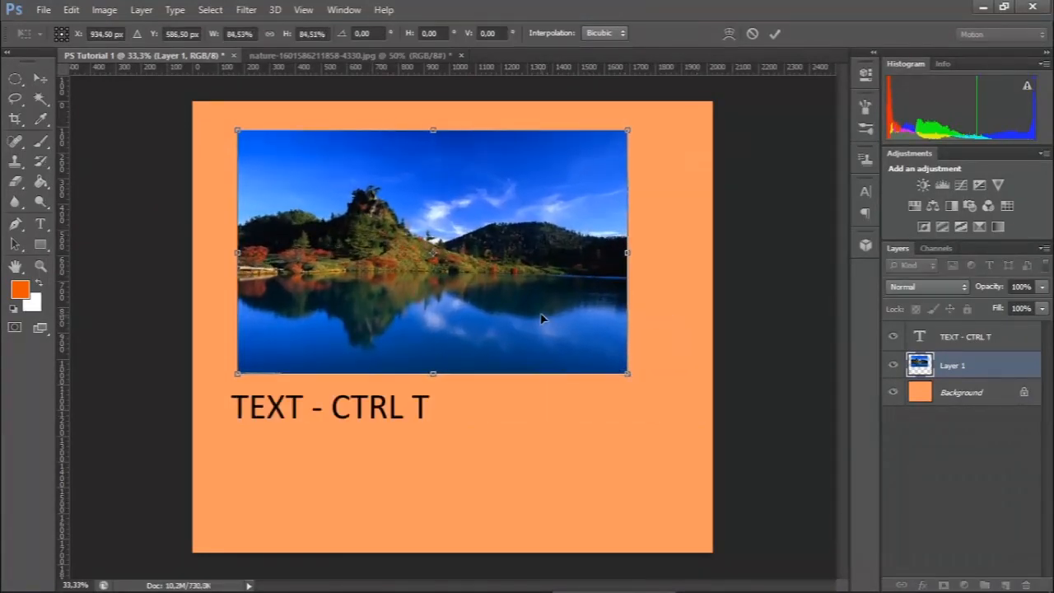
# Step: Magnify the lake picture to 100% and pan with the Hand tool from the water reflection to the text below it
pyautogui.press('z')
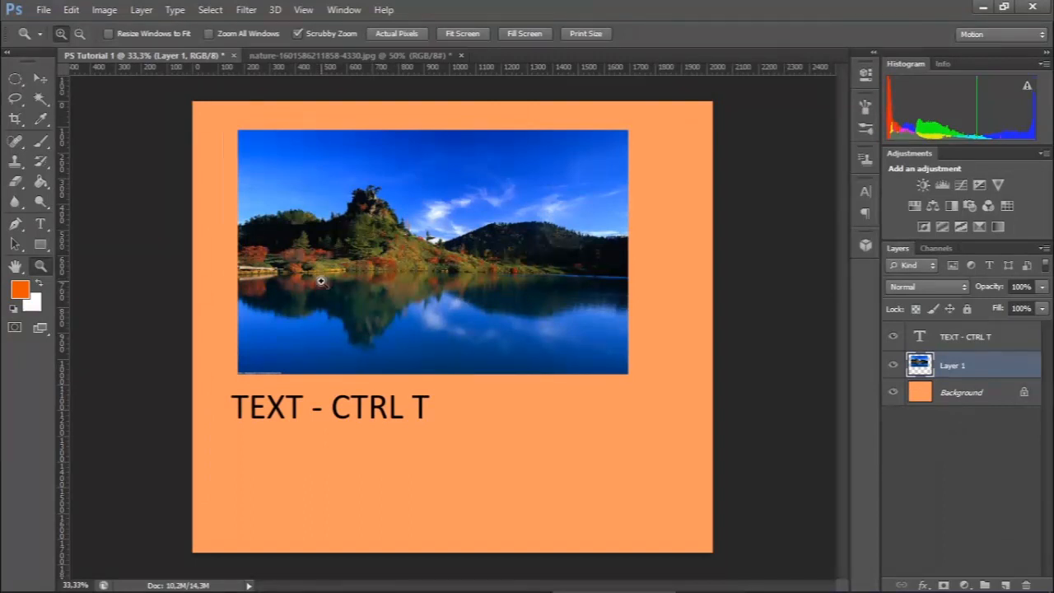
pyautogui.click(15, 266)
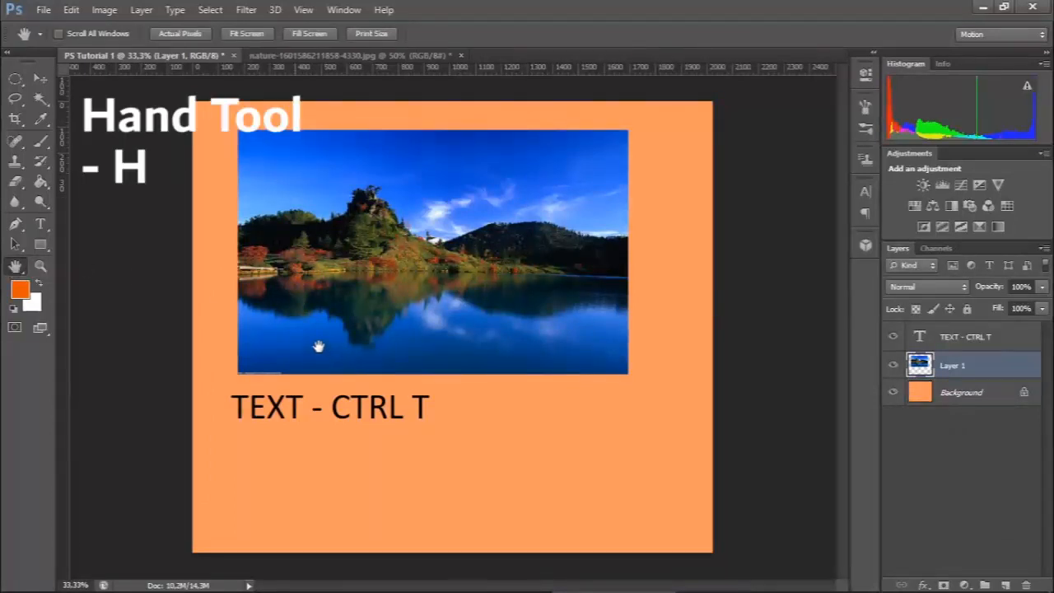
pyautogui.keyDown('ctrl'); pyautogui.click(323, 299); pyautogui.keyUp('ctrl')
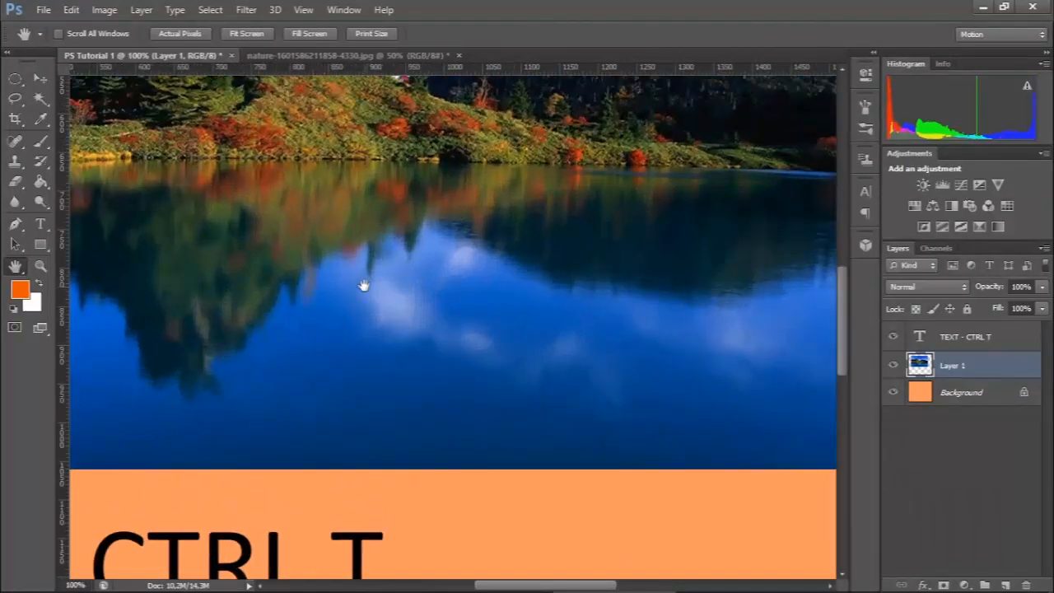
pyautogui.moveTo(341, 325); pyautogui.dragTo(650, 173)
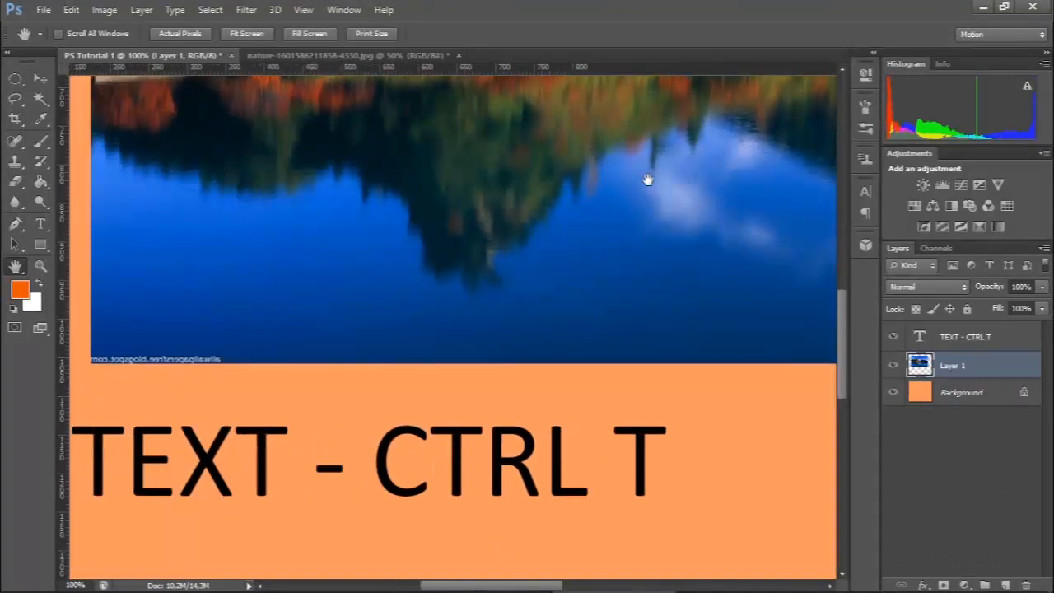
pyautogui.moveTo(331, 318); pyautogui.dragTo(411, 240)
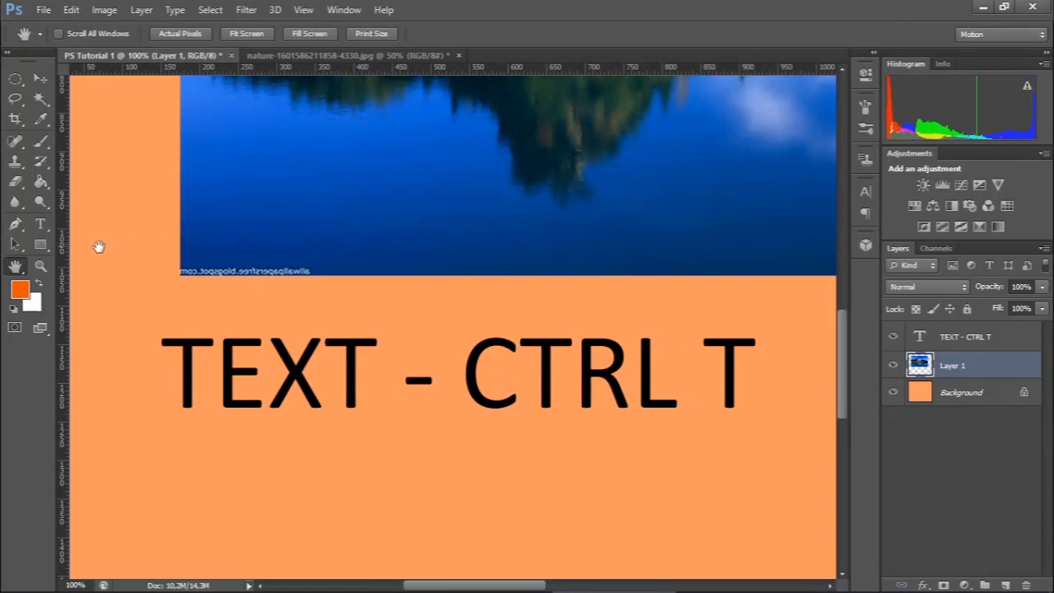
# Step: Examine the lake picture's lower edge with the Zoom tool at up to 200% and return to the 33.3% view of the whole canvas
pyautogui.click(39, 267)
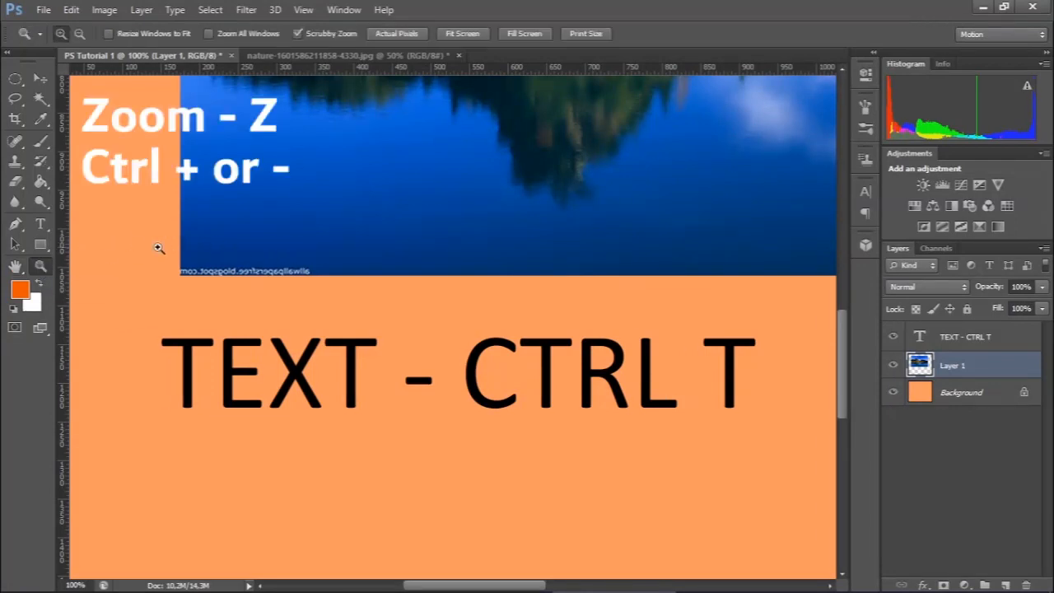
pyautogui.click(310, 234)
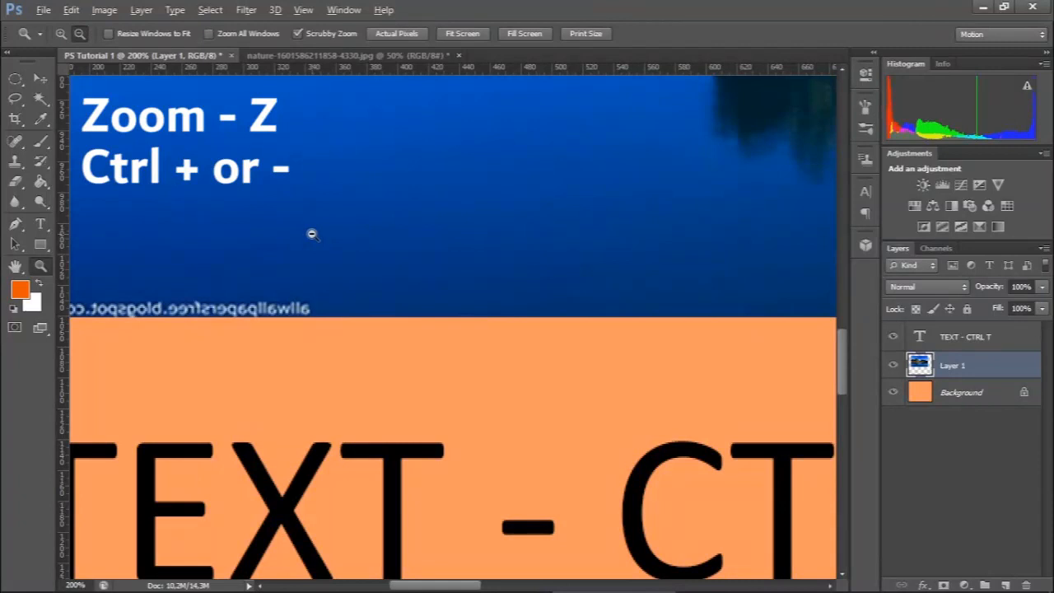
pyautogui.keyDown('alt'); pyautogui.click(312, 234); pyautogui.keyUp('alt')
pyautogui.keyDown('alt'); pyautogui.click(312, 234); pyautogui.keyUp('alt')
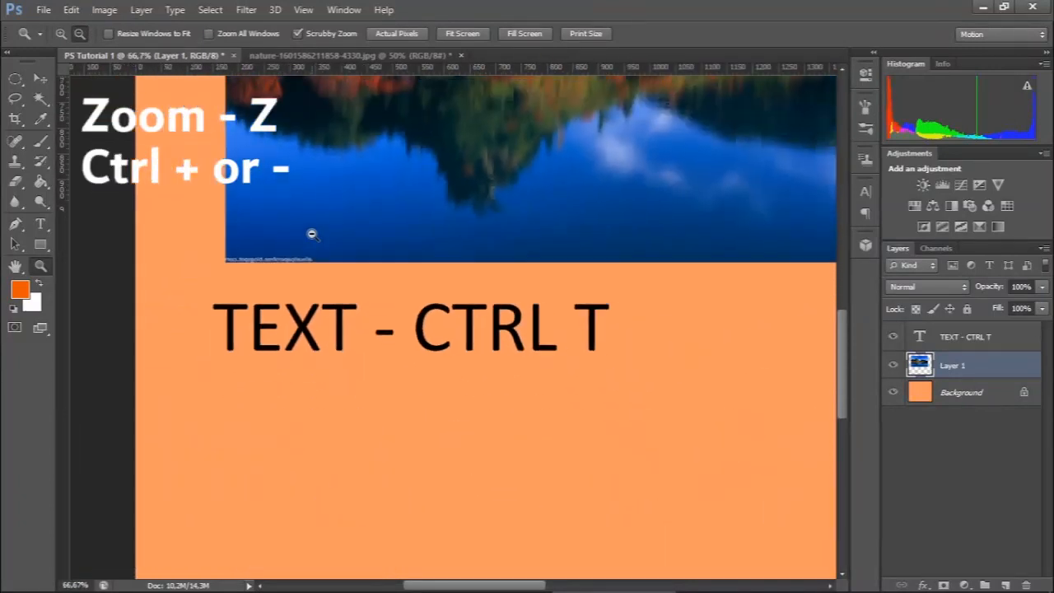
pyautogui.keyDown('alt'); pyautogui.click(311, 234); pyautogui.keyUp('alt')
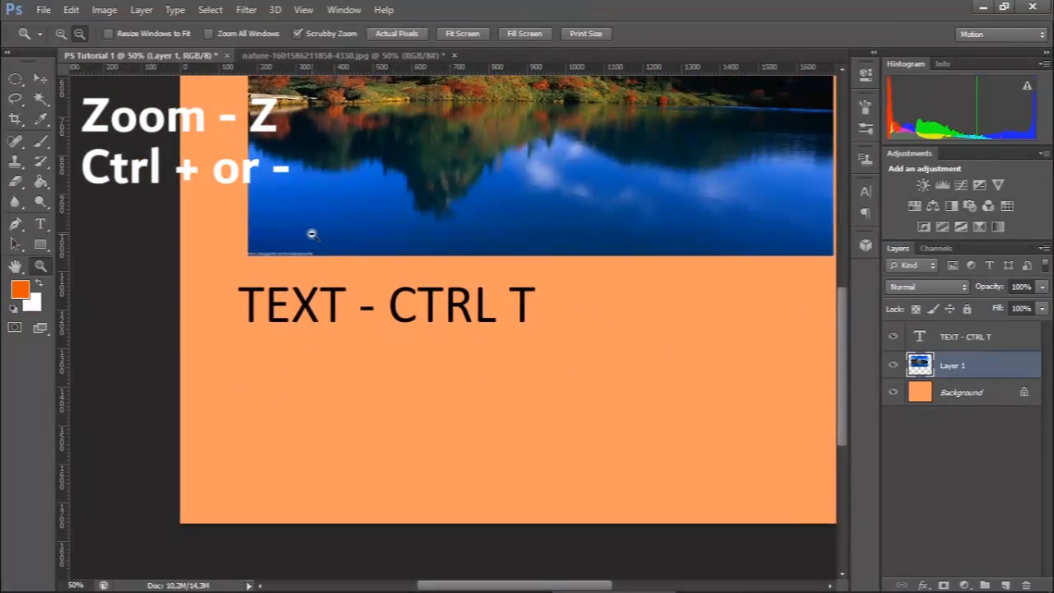
pyautogui.keyDown('alt'); pyautogui.click(312, 233); pyautogui.keyUp('alt')
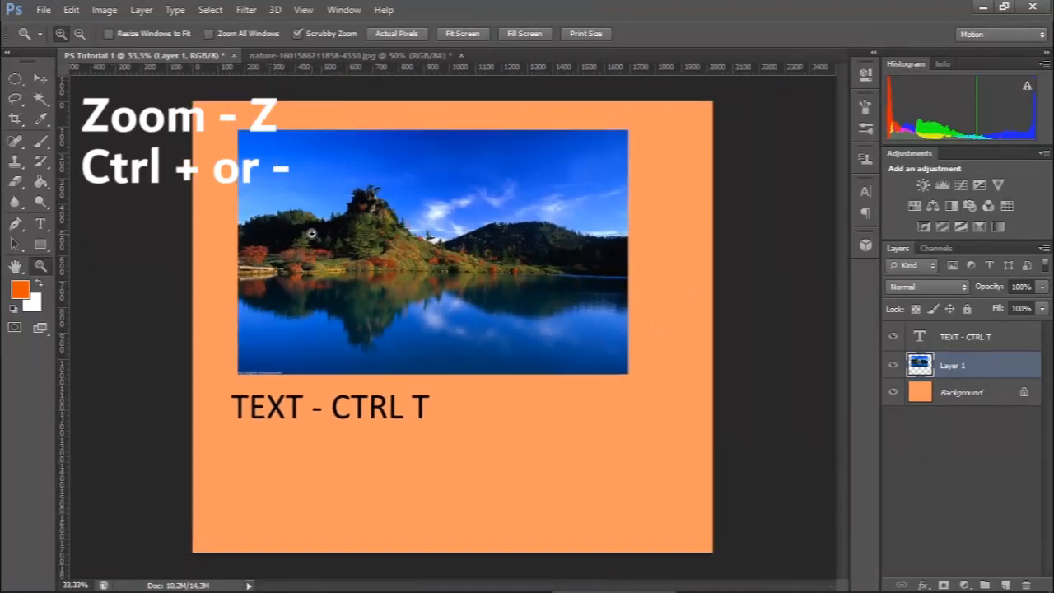
pyautogui.click(311, 234)
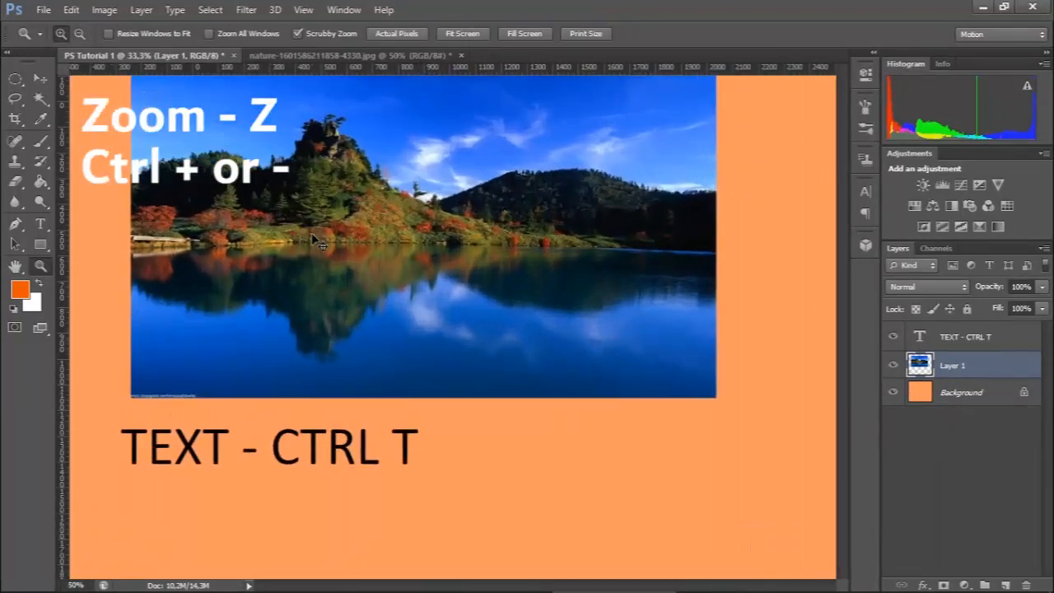
pyautogui.hotkey('ctrl', '-')
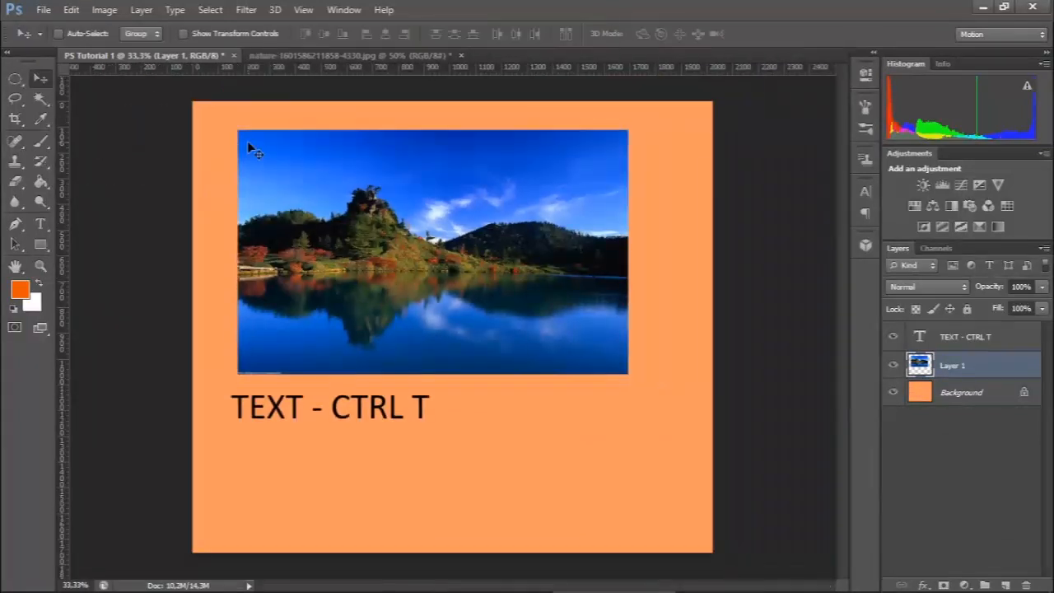